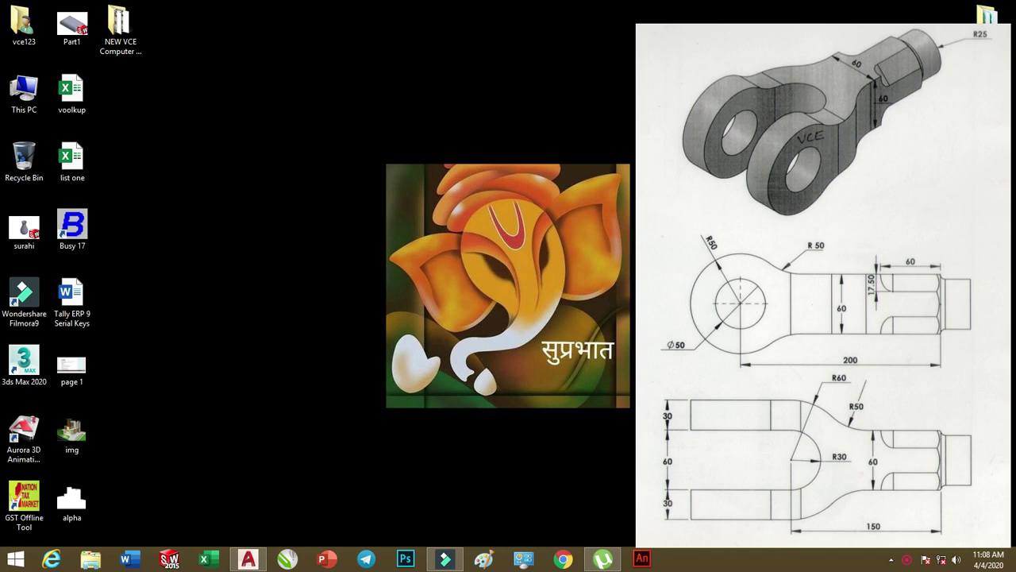
# Restore AutoCAD 2017 and open a new blank drawing, Drawing1.
pyautogui.click(248, 559)
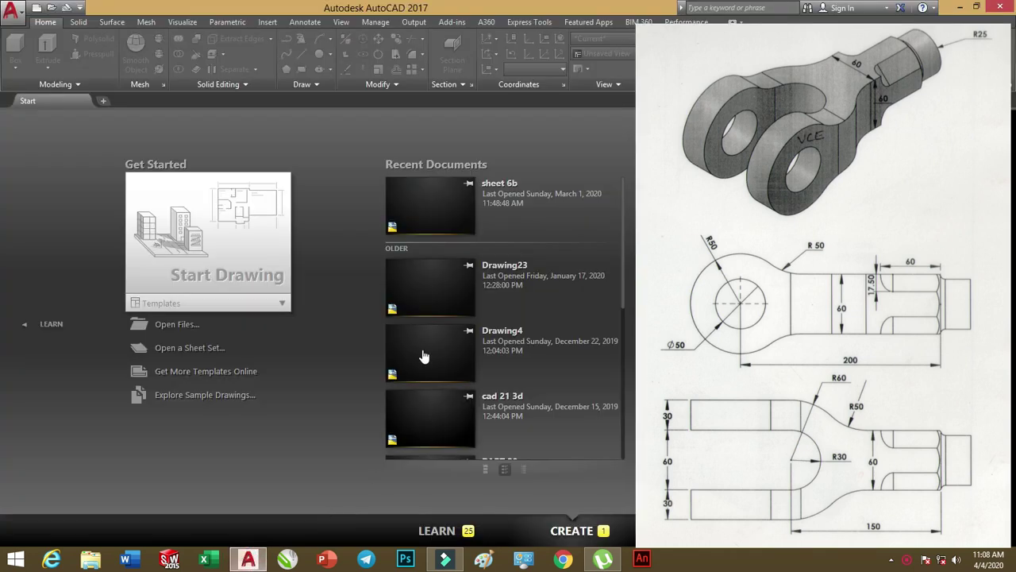
pyautogui.click(250, 260)
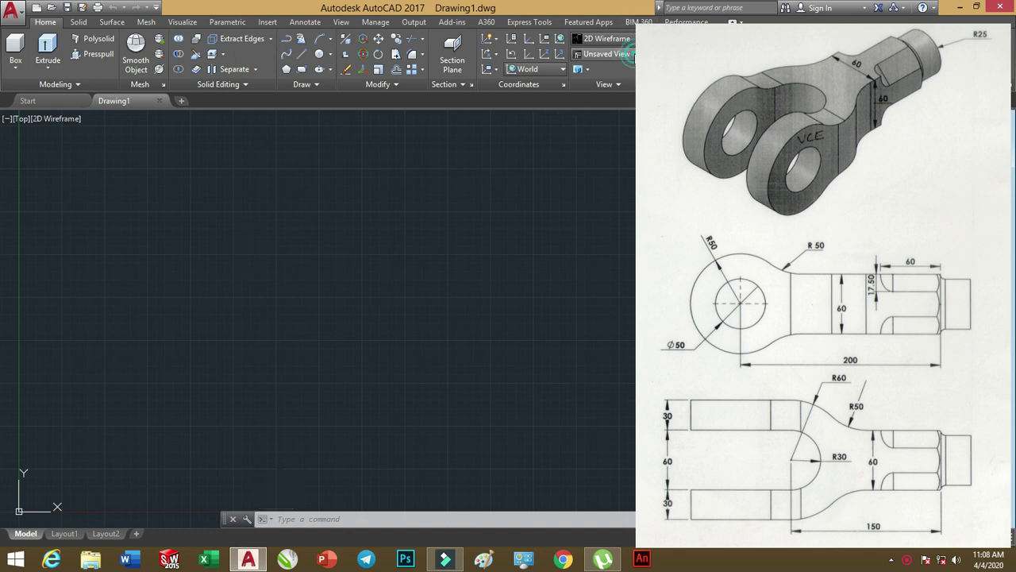
# Switch the viewport to the Top preset view.
pyautogui.click(633, 55)
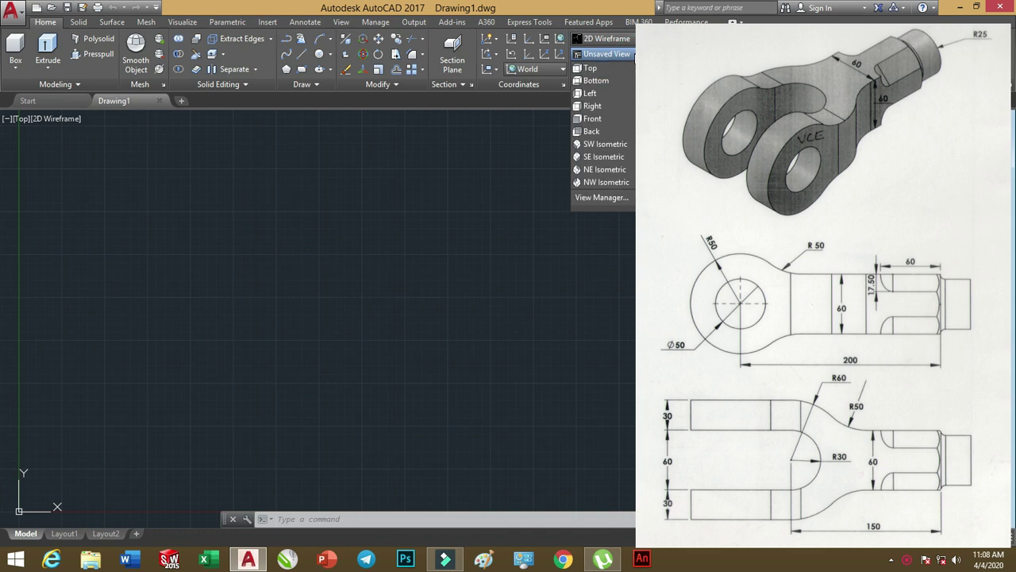
pyautogui.click(594, 70)
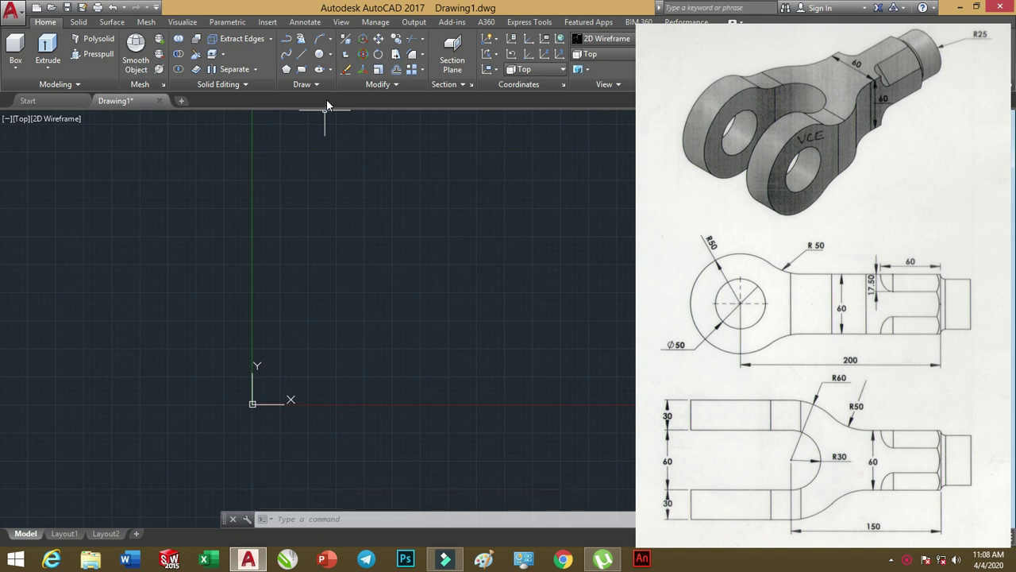
# Draw a radius-30 circle by centre and radius.
pyautogui.click(332, 55)
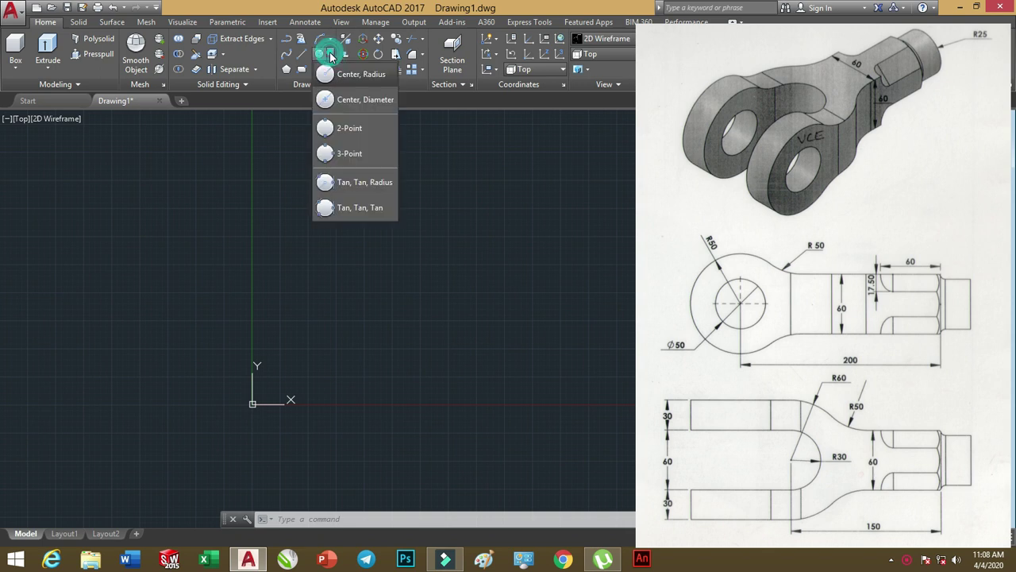
pyautogui.click(324, 75)
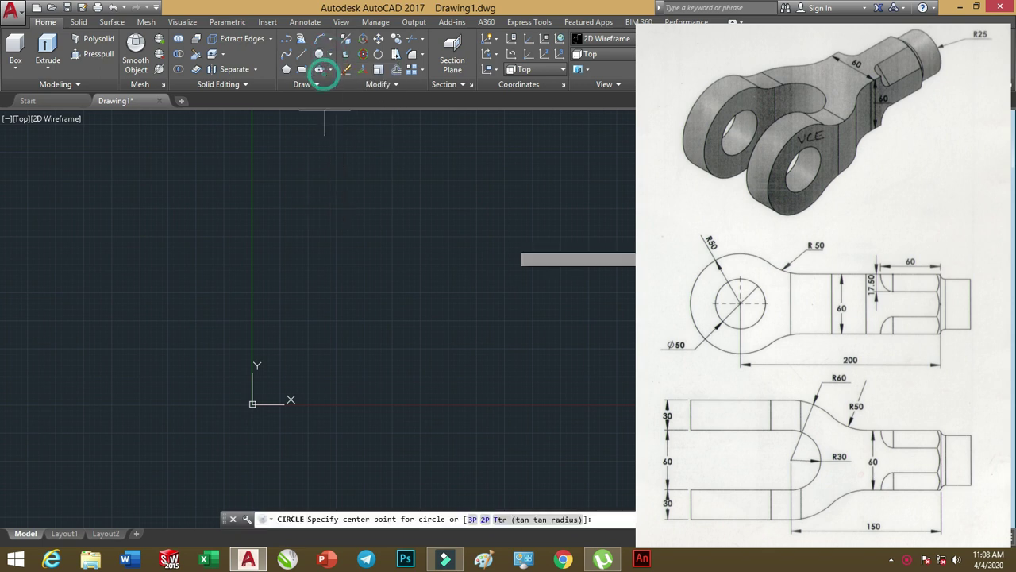
pyautogui.click(483, 236)
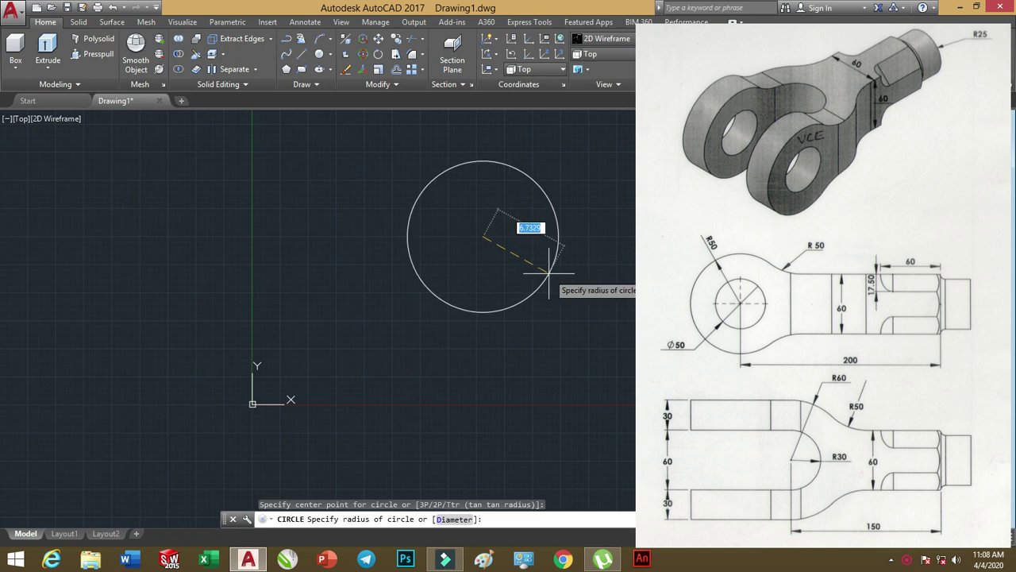
pyautogui.press('Return')
pyautogui.scroll(5, 548, 273)
pyautogui.scroll(-2, 540, 318)
pyautogui.scroll(-2, 524, 301)
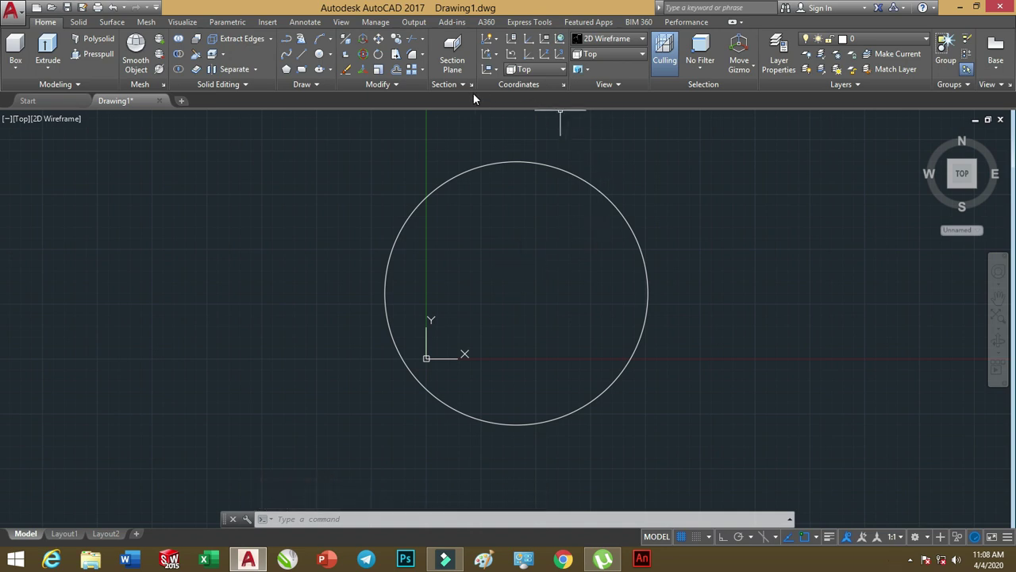
# Draw a concentric radius-60 circle on the same centre.
pyautogui.click(318, 55)
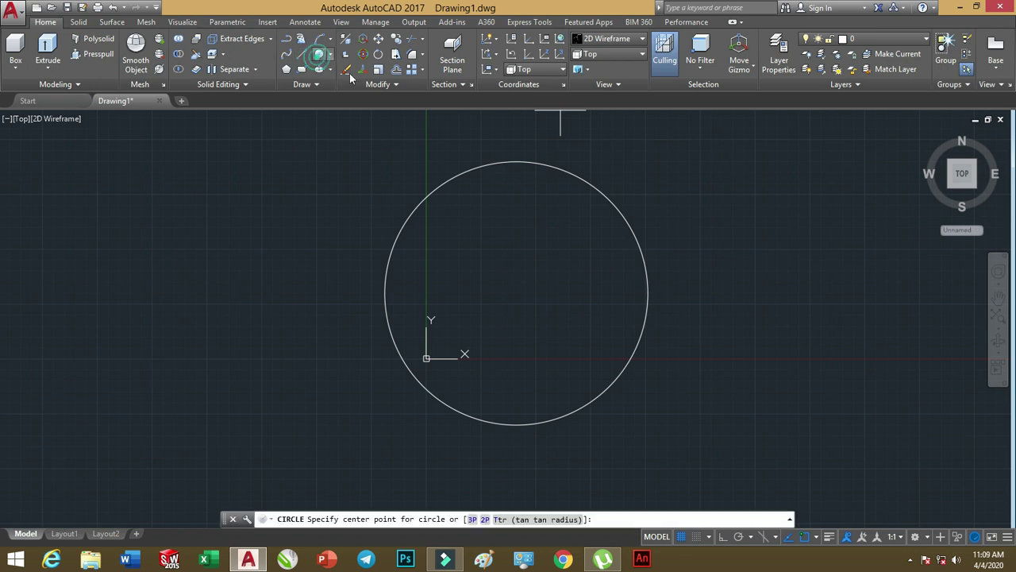
pyautogui.click(517, 290)
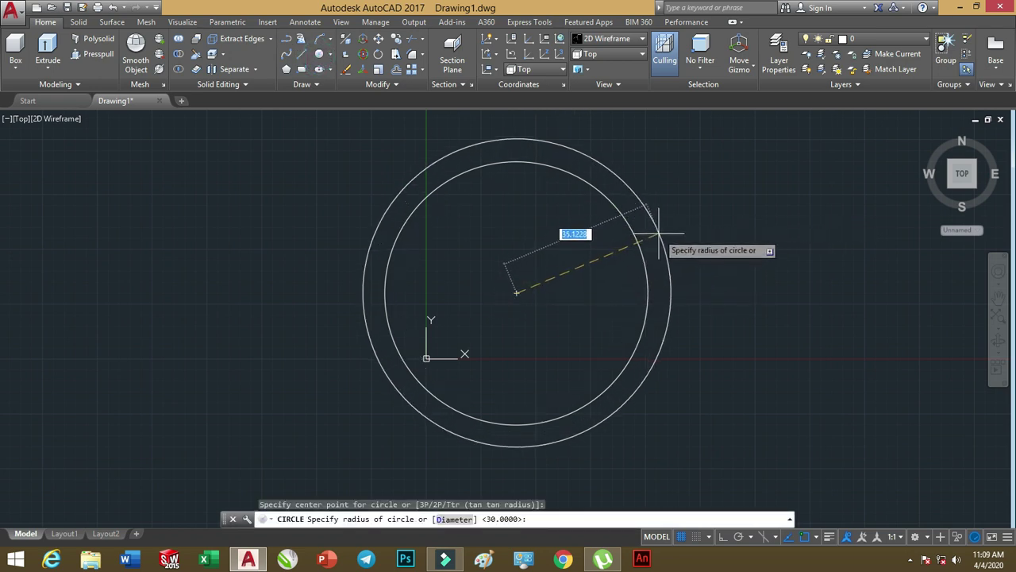
pyautogui.press('Return')
pyautogui.scroll(-4, 588, 259)
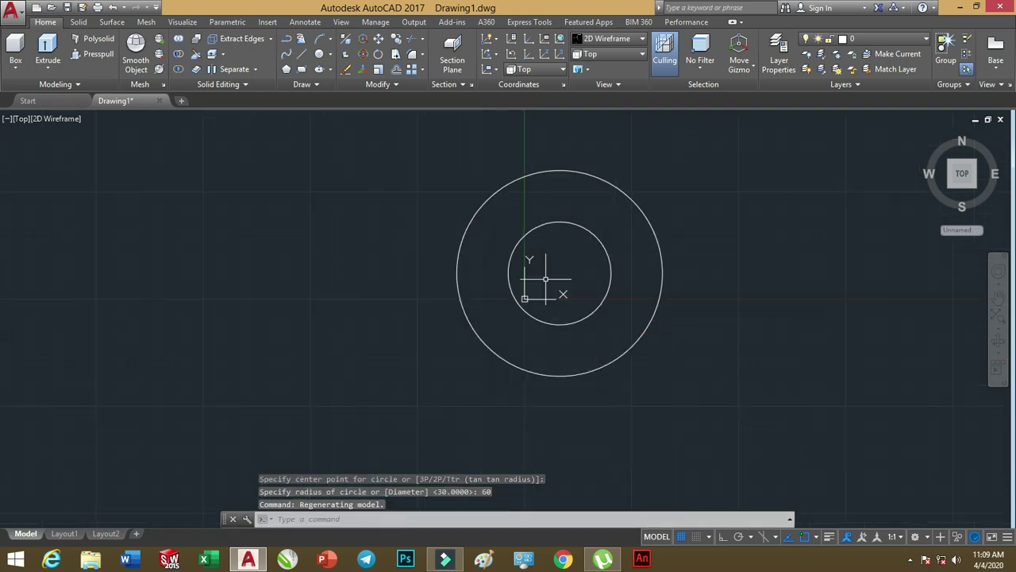
pyautogui.moveTo(588, 247); pyautogui.dragTo(535, 254, button='middle')
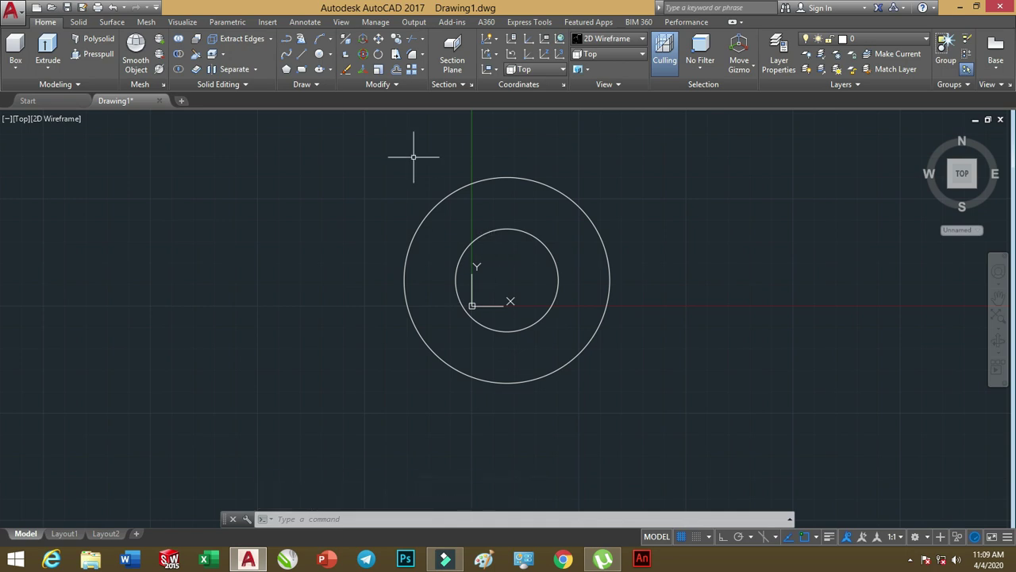
# Place four horizontal construction lines through the top and bottom quadrants of both circles.
pyautogui.click(297, 85)
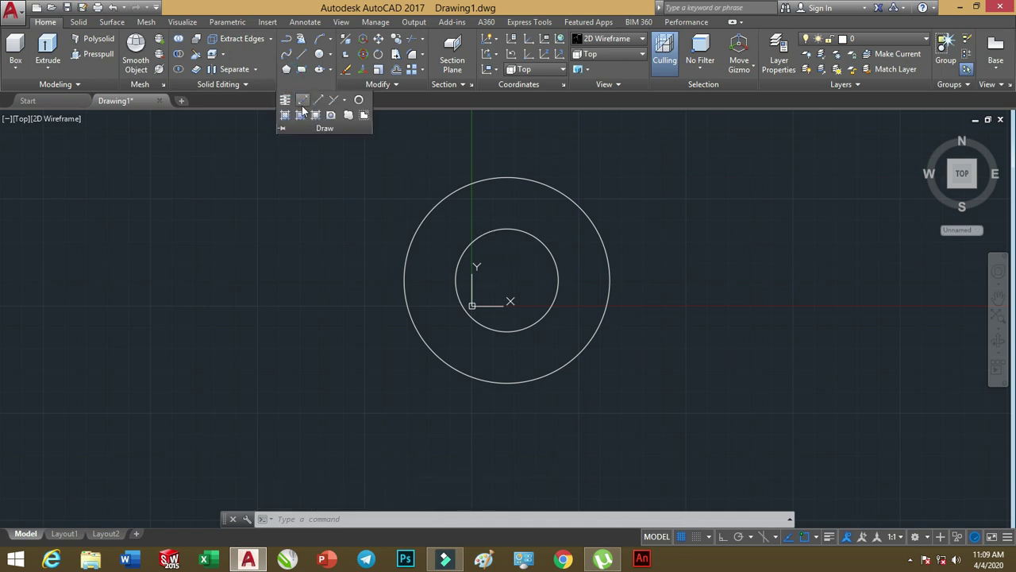
pyautogui.click(305, 101)
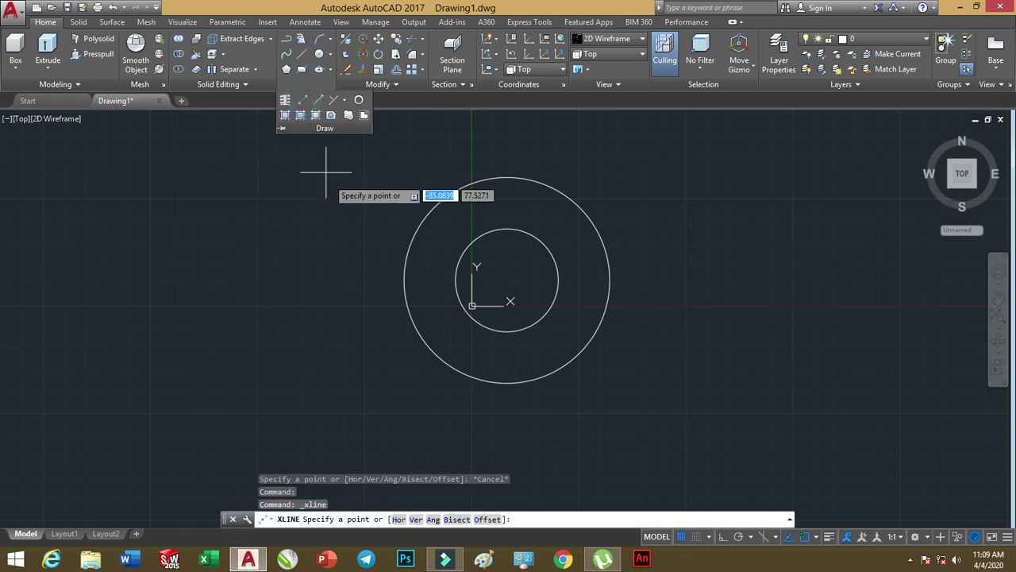
pyautogui.write('h')
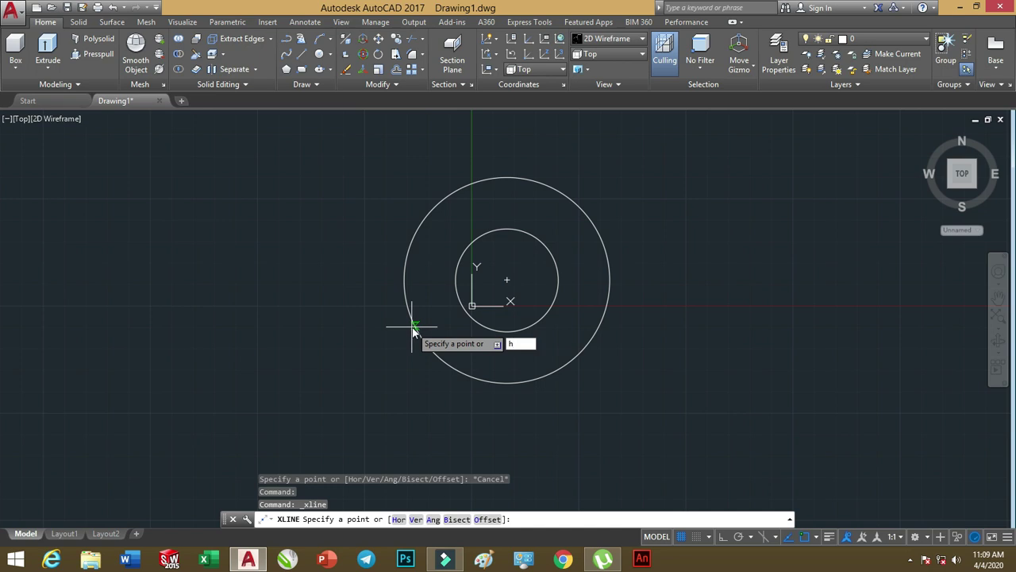
pyautogui.press('Return')
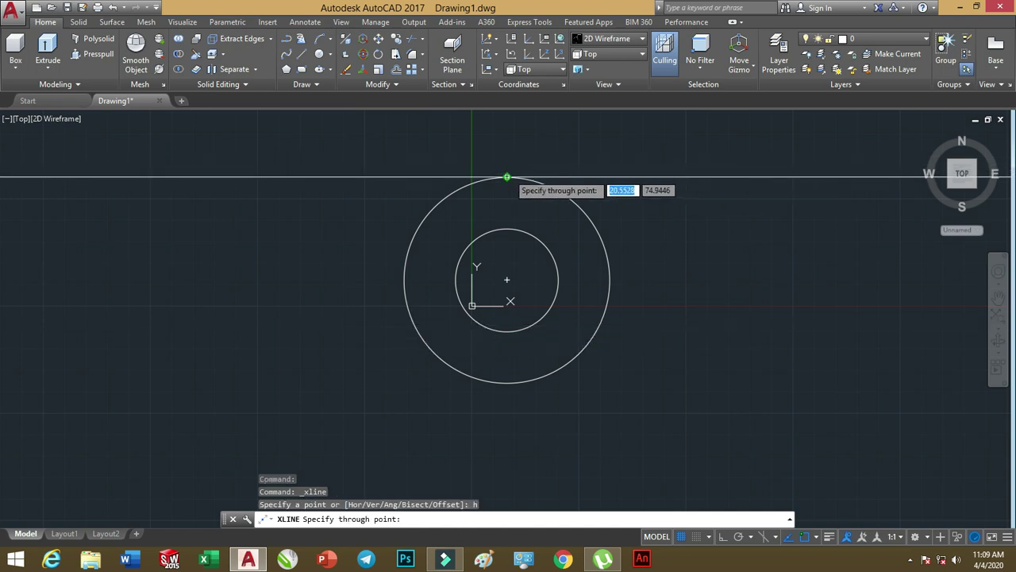
pyautogui.click(507, 177)
pyautogui.click(506, 228)
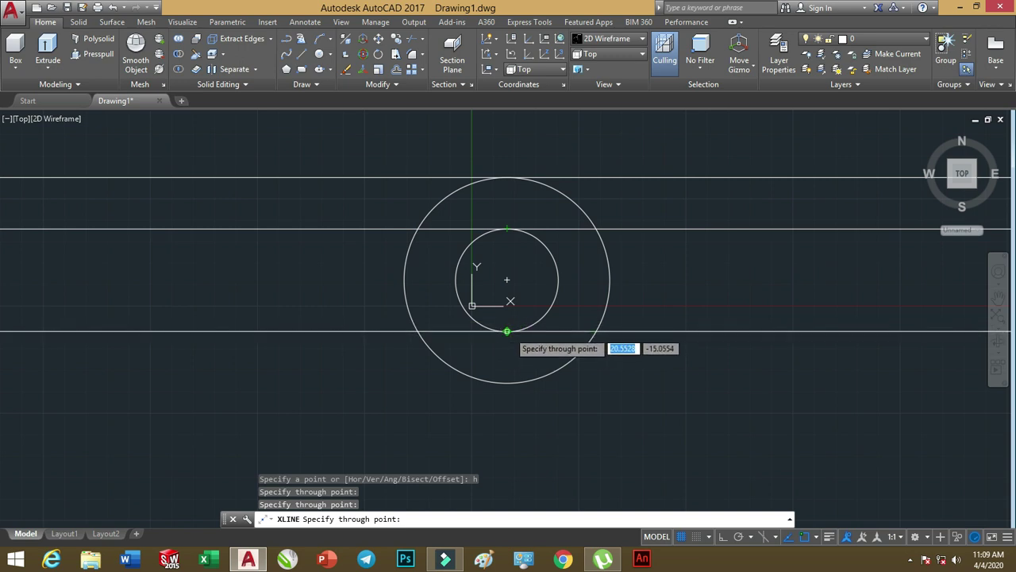
pyautogui.click(507, 330)
pyautogui.click(505, 382)
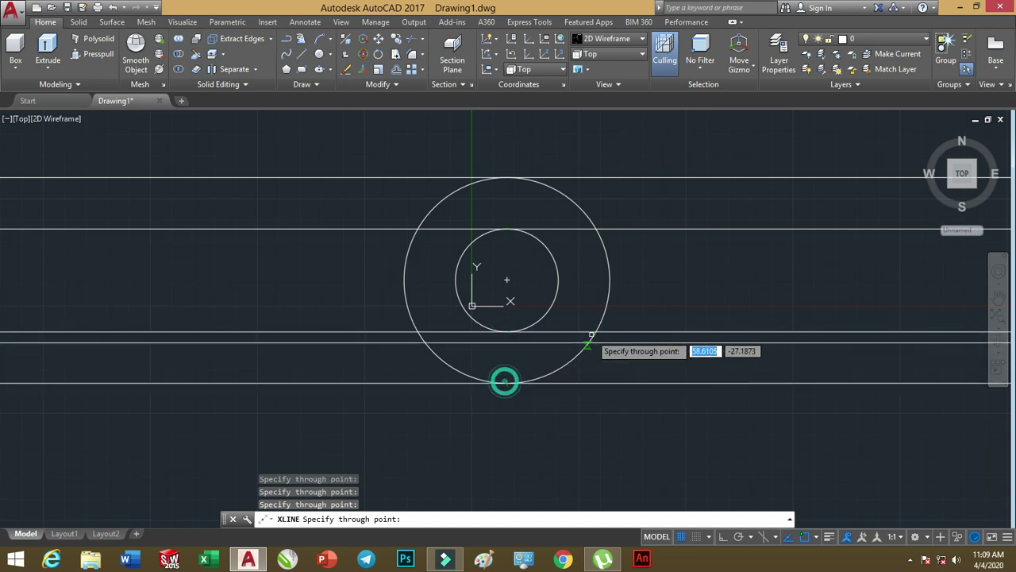
pyautogui.press('Return')
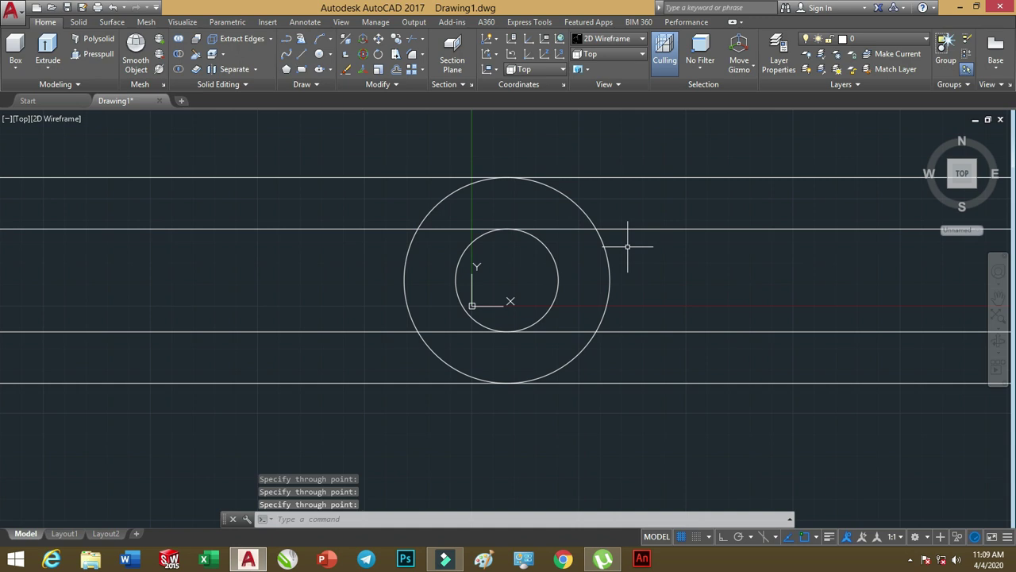
# Place a vertical construction line through the circles' shared centre.
pyautogui.press('Return')
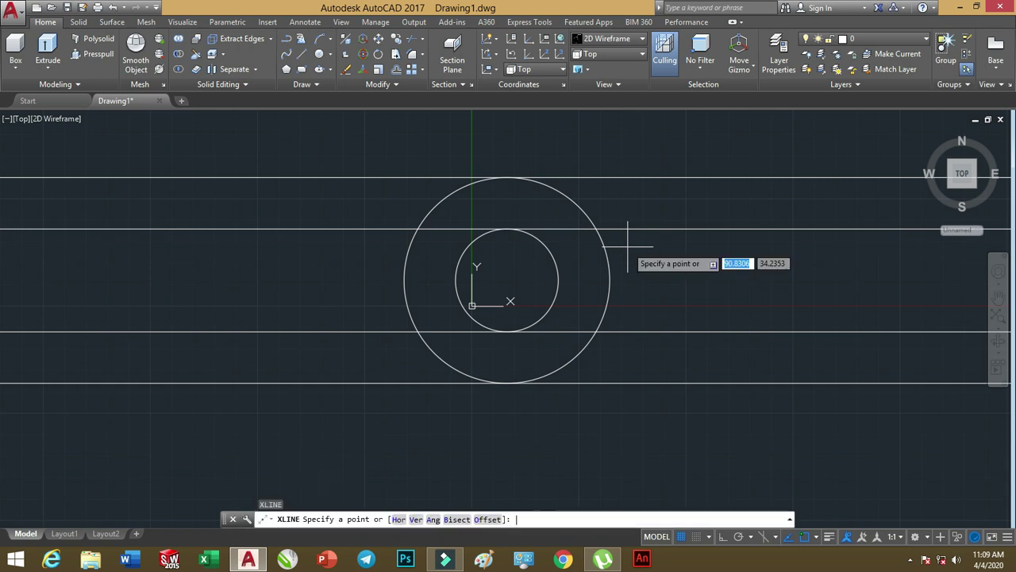
pyautogui.write('v')
pyautogui.press('Return')
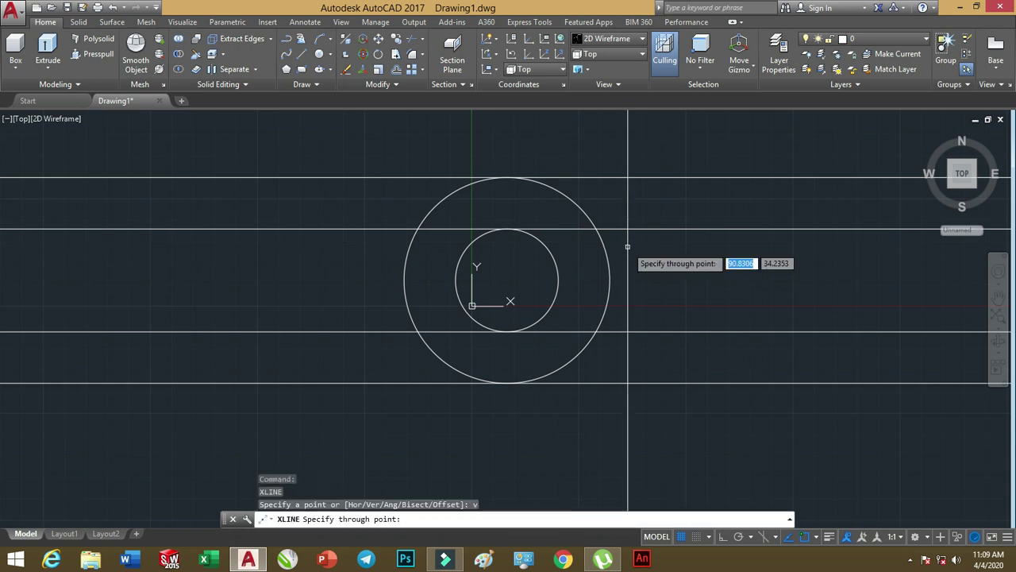
pyautogui.click(506, 279)
pyautogui.press('Return')
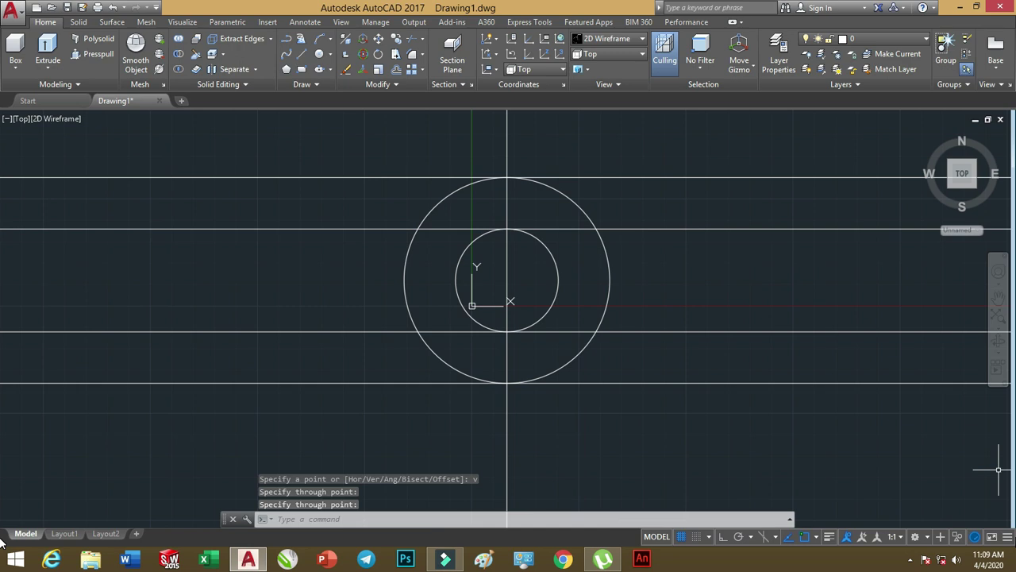
pyautogui.scroll(-2, 555, 301)
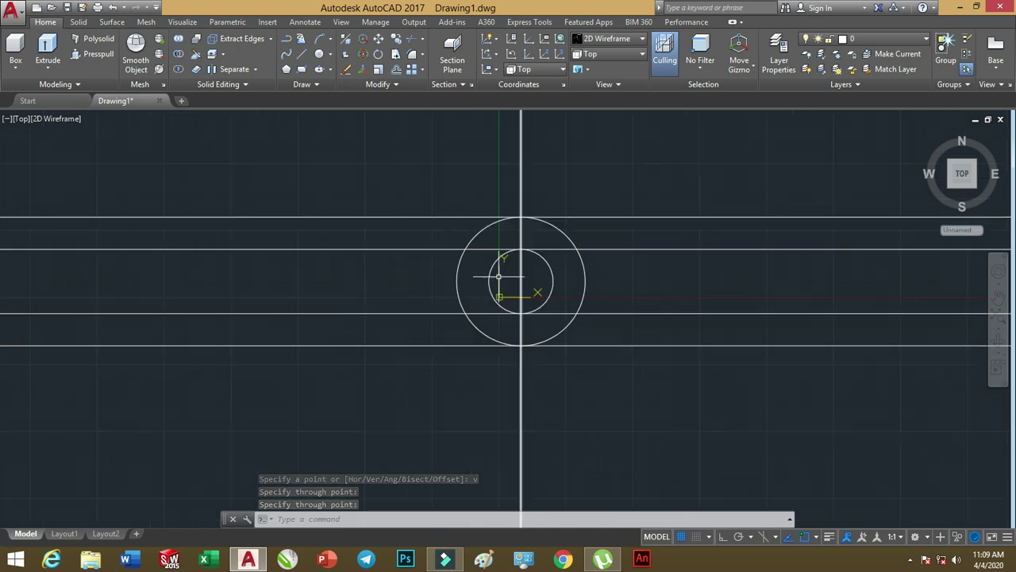
pyautogui.moveTo(594, 253); pyautogui.dragTo(465, 250, button='middle')
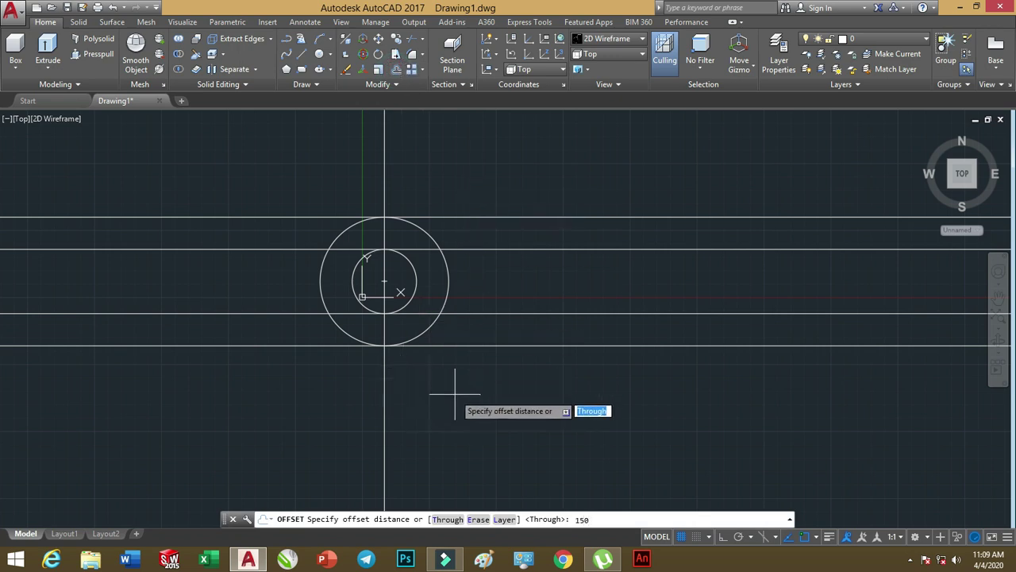
# Offset the vertical centre line 150 to the right, then offset that copy 250 left.
pyautogui.press('Return')
pyautogui.click(385, 420)
pyautogui.click(562, 380)
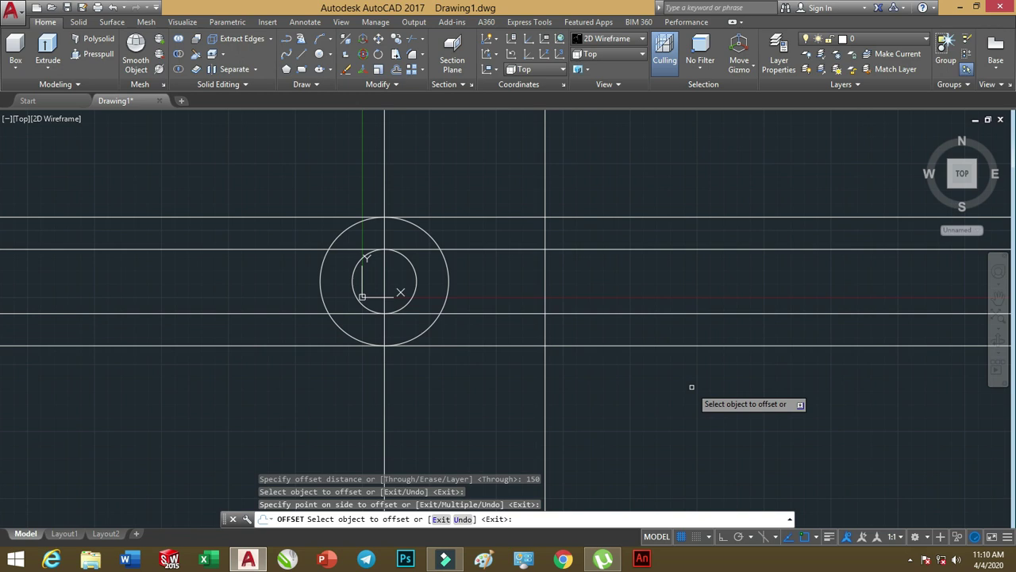
pyautogui.click(396, 69)
pyautogui.write('250')
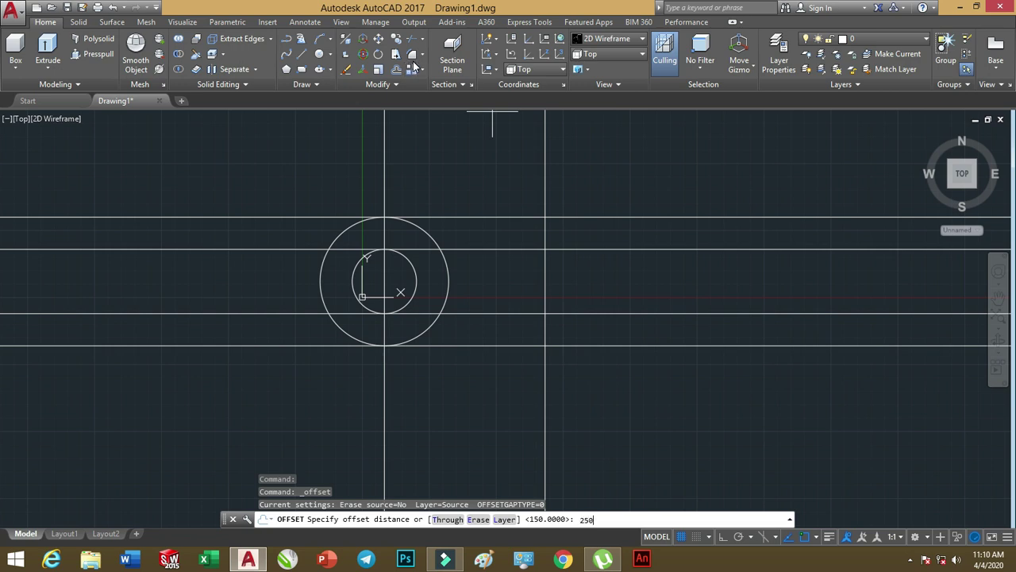
pyautogui.press('Return')
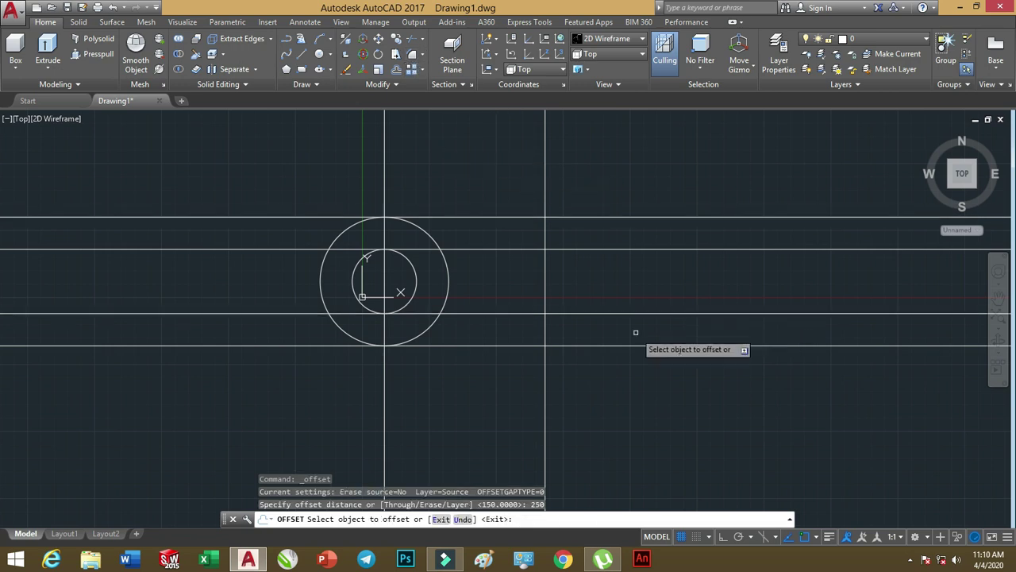
pyautogui.click(545, 366)
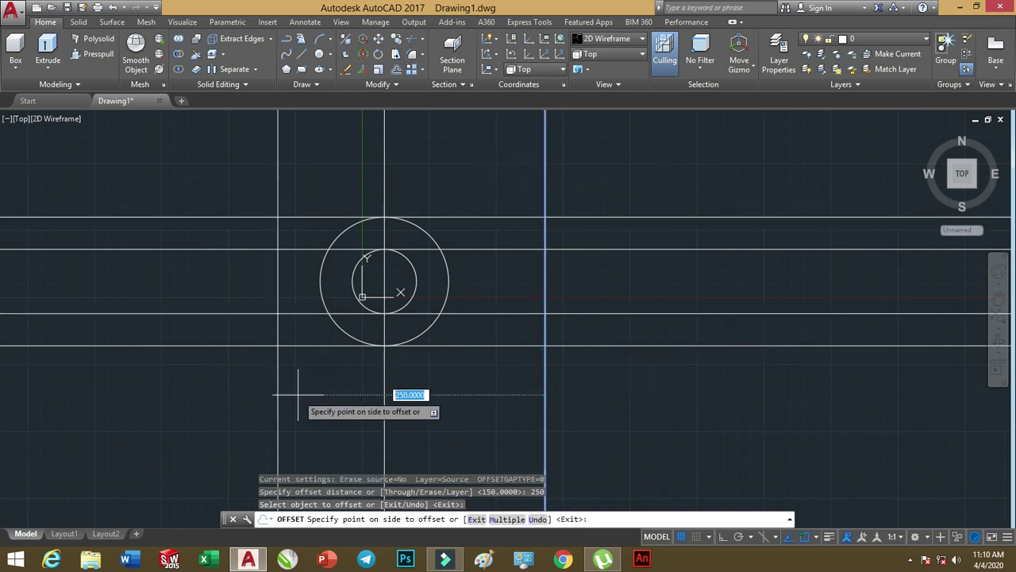
pyautogui.click(298, 395)
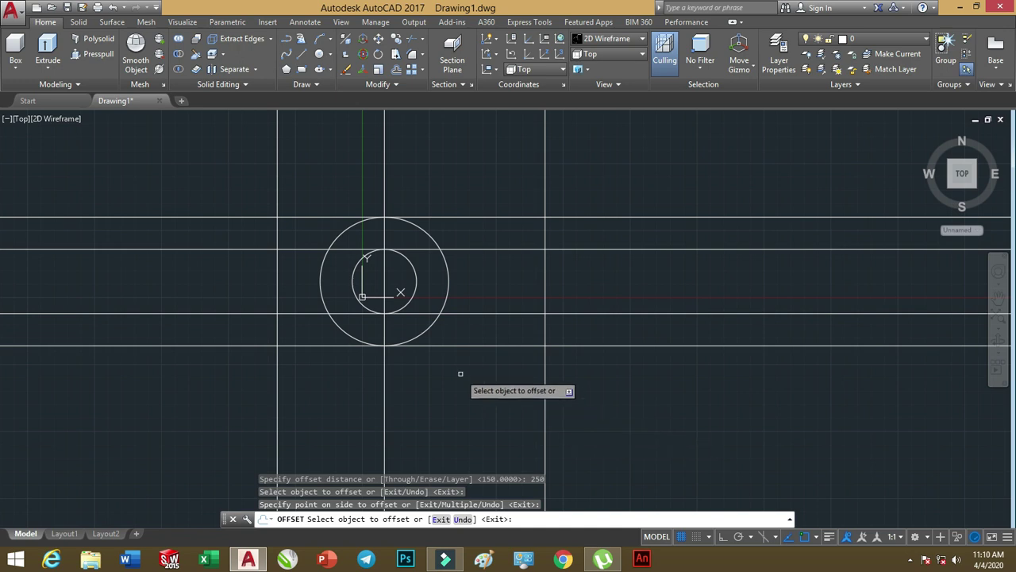
# Trim the construction lines on the left side of the fork outline.
pyautogui.click(412, 37)
pyautogui.press('Return')
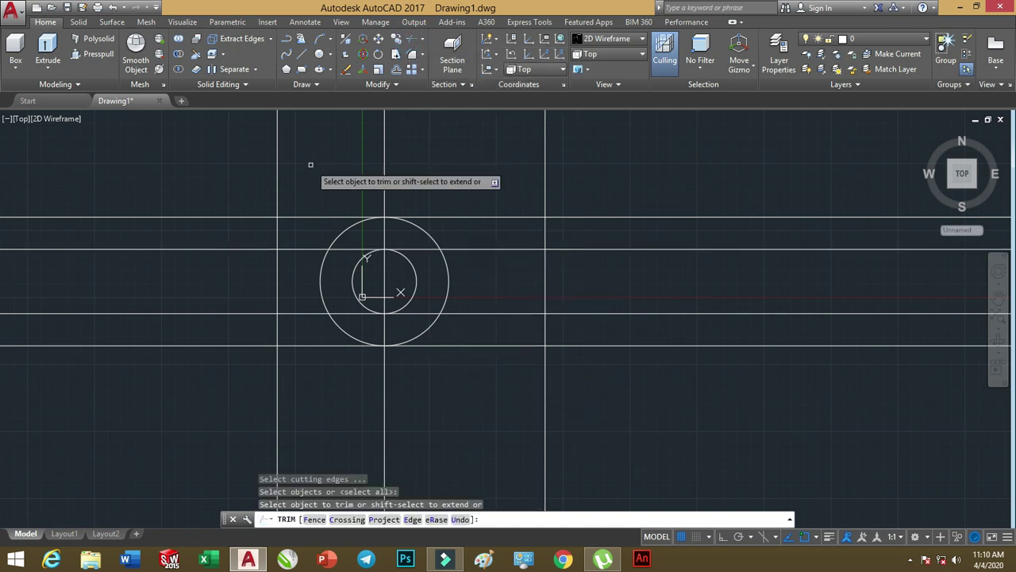
pyautogui.click(278, 179)
pyautogui.moveTo(265, 224)
pyautogui.mouseDown()
pyautogui.moveTo(268, 199)
pyautogui.moveTo(235, 293)
pyautogui.moveTo(229, 368)
pyautogui.mouseUp()
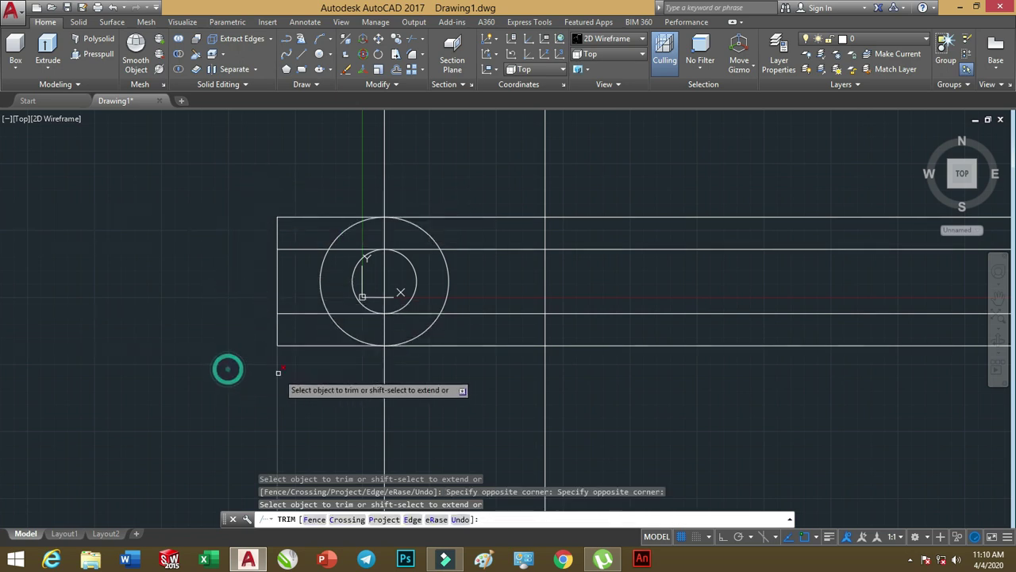
pyautogui.moveTo(289, 371); pyautogui.dragTo(238, 476)
pyautogui.click(271, 284)
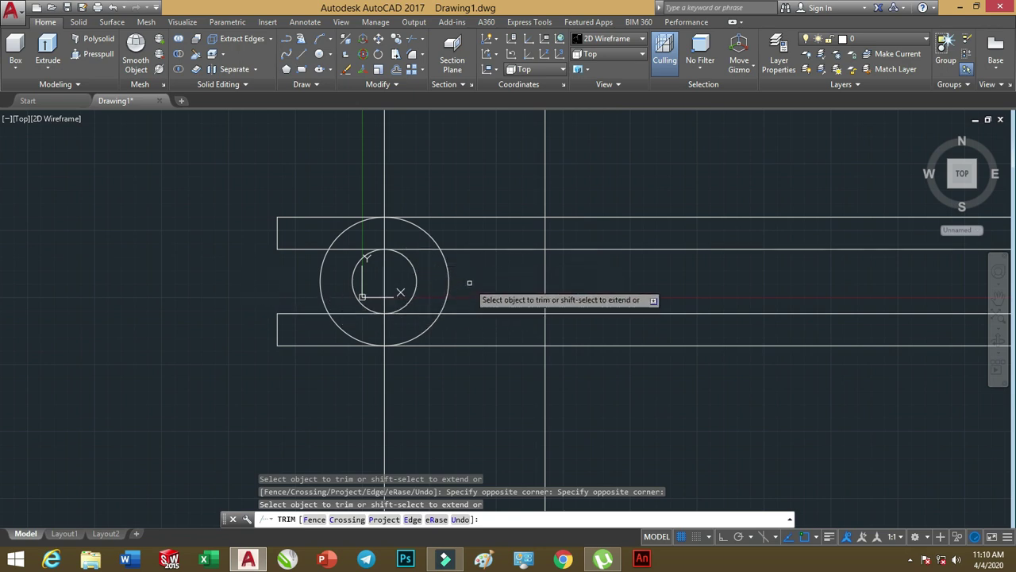
# Trim the excess lines extending past the rod end and below the shape.
pyautogui.moveTo(469, 281); pyautogui.dragTo(467, 236, button='middle')
pyautogui.click(594, 121)
pyautogui.click(506, 143)
pyautogui.click(612, 147)
pyautogui.click(552, 185)
pyautogui.click(565, 155)
pyautogui.click(525, 190)
pyautogui.click(671, 177)
pyautogui.click(593, 240)
pyautogui.click(680, 238)
pyautogui.click(612, 317)
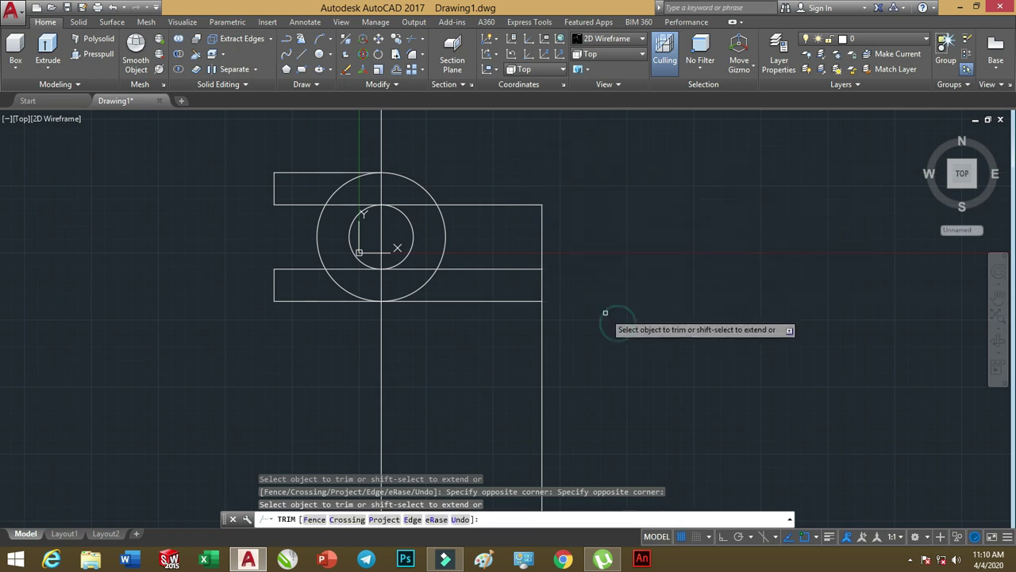
pyautogui.click(589, 283)
pyautogui.click(533, 332)
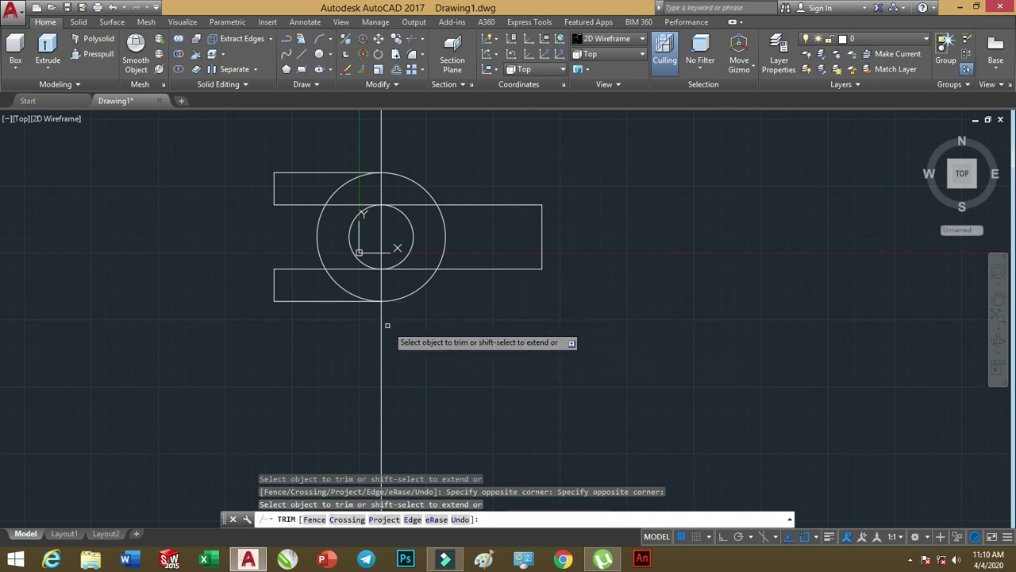
# Trim the circle arcs into the U-shaped slot and delete the leftover inner arc.
pyautogui.click(355, 181)
pyautogui.click(349, 294)
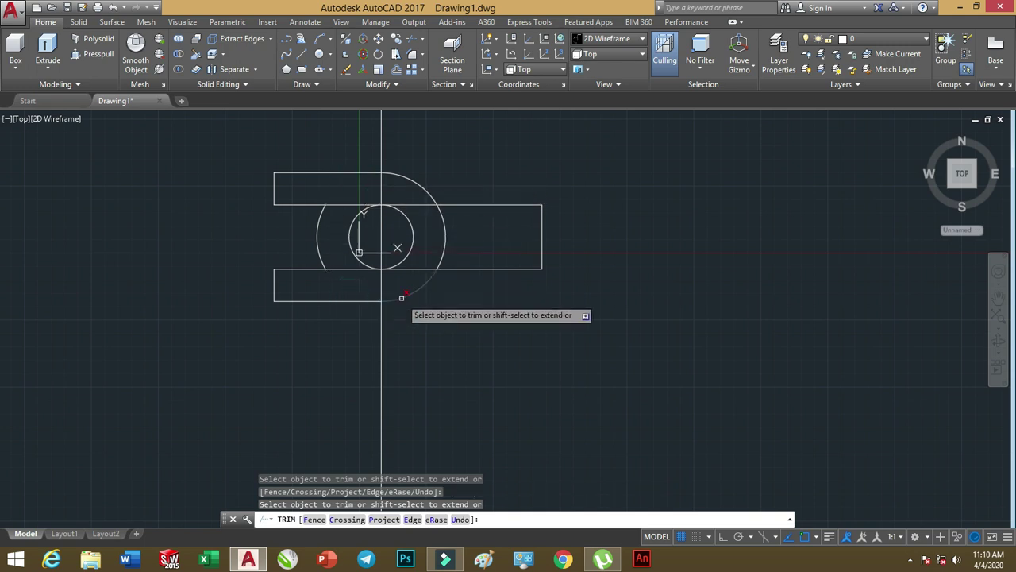
pyautogui.click(351, 220)
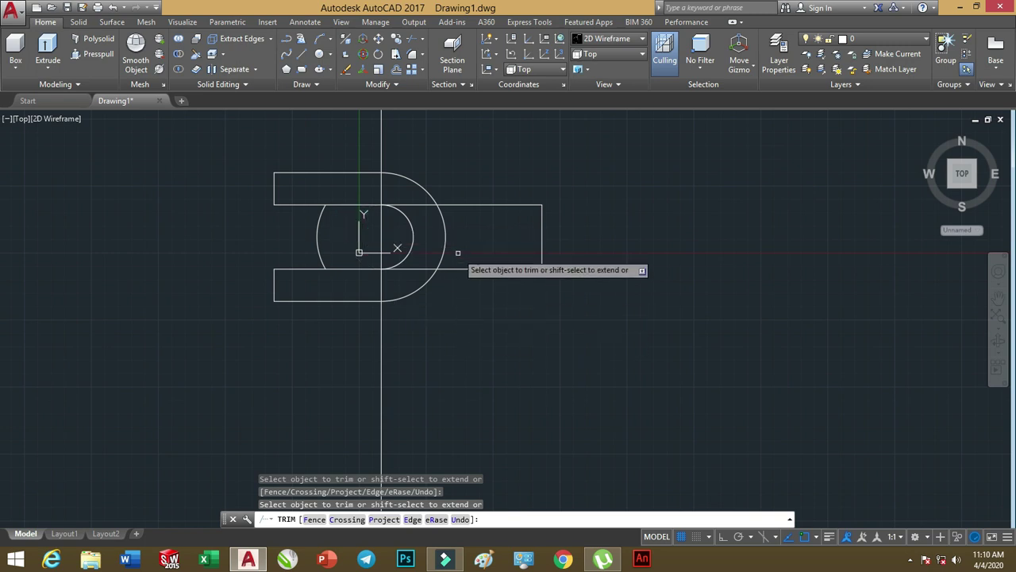
pyautogui.click(425, 204)
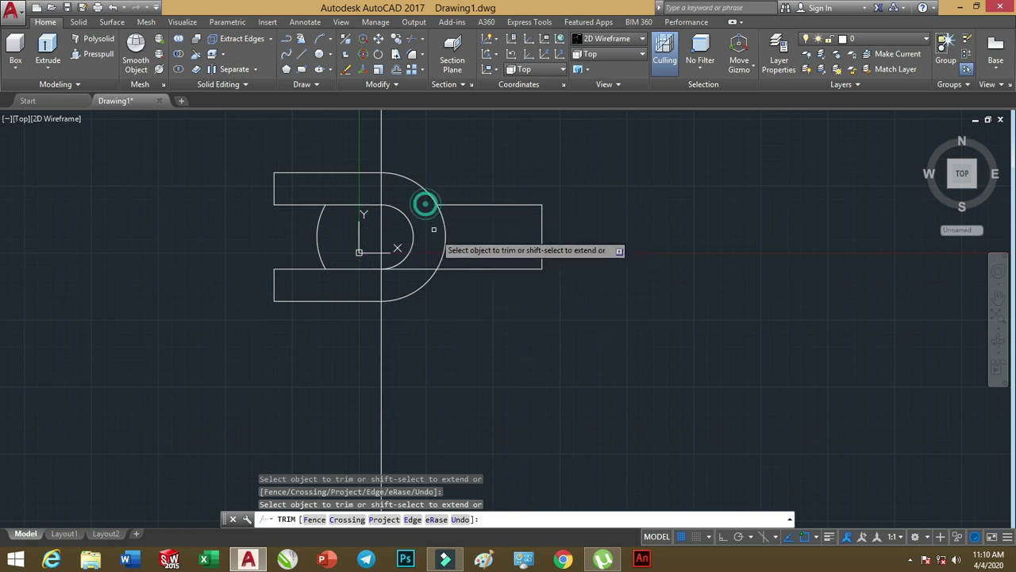
pyautogui.click(444, 238)
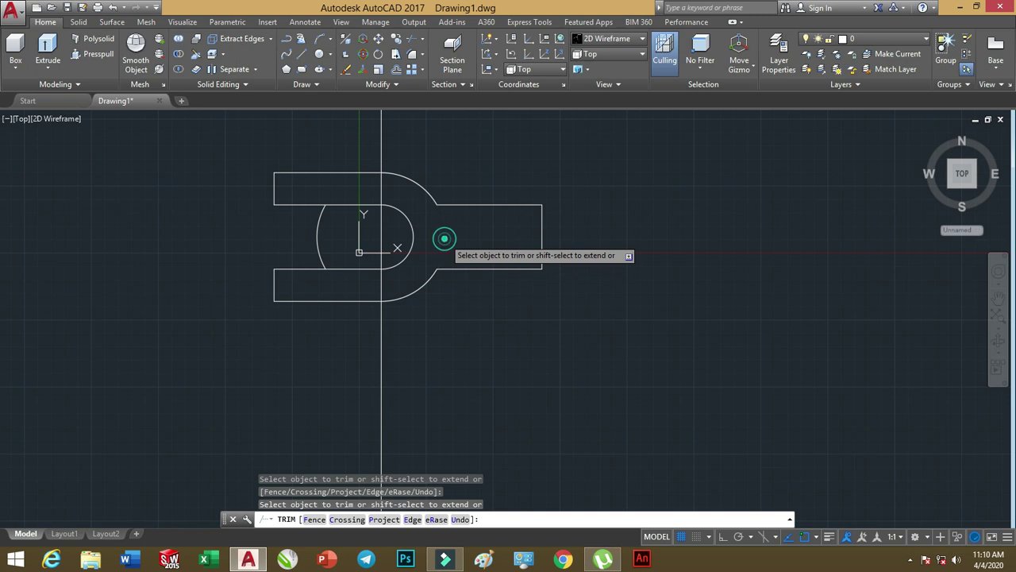
pyautogui.rightClick(300, 226)
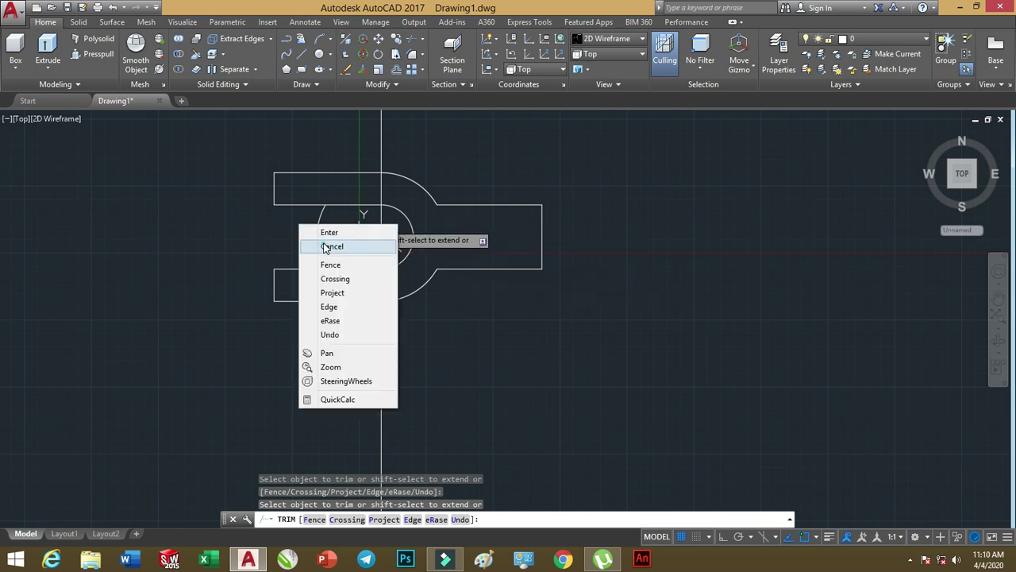
pyautogui.click(323, 247)
pyautogui.click(321, 222)
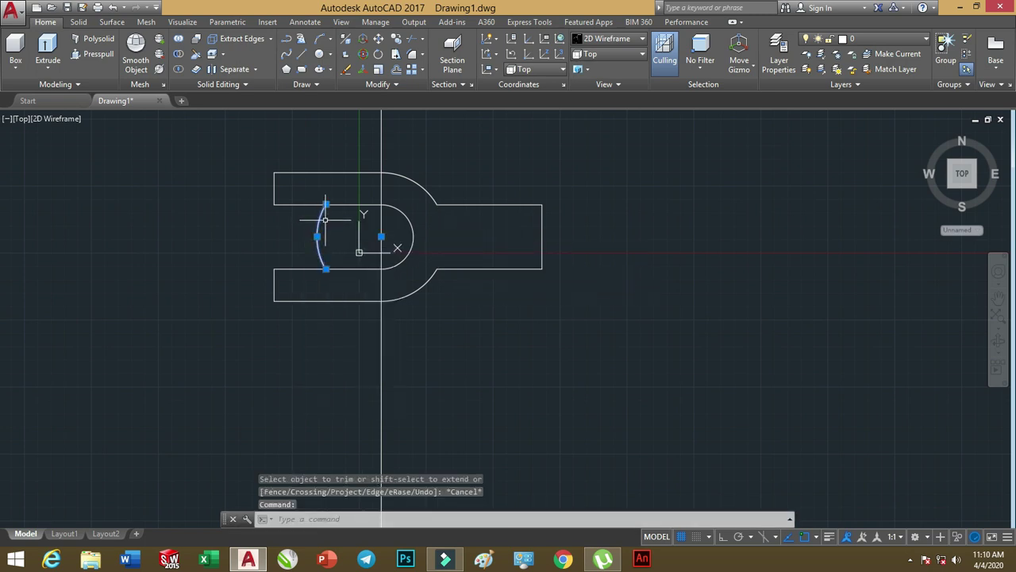
pyautogui.press('Delete')
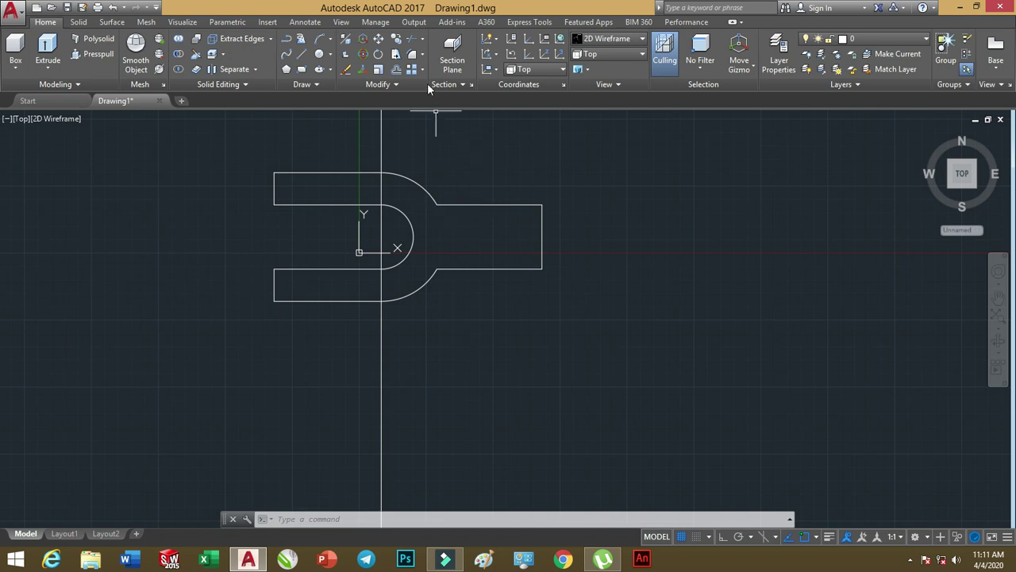
# Fillet both corners where the fork arcs meet the rod with radius 50.
pyautogui.click(423, 57)
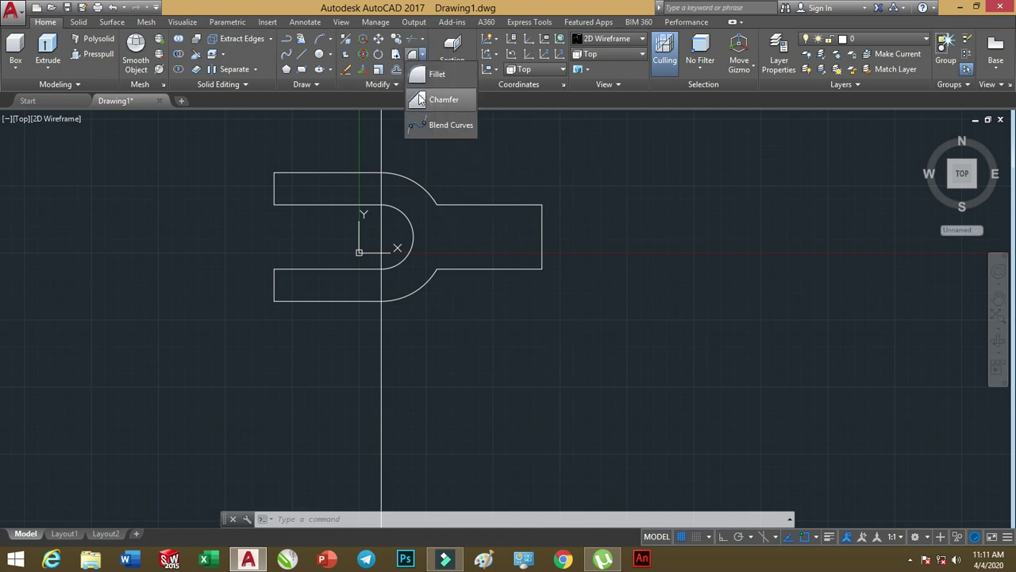
pyautogui.click(415, 74)
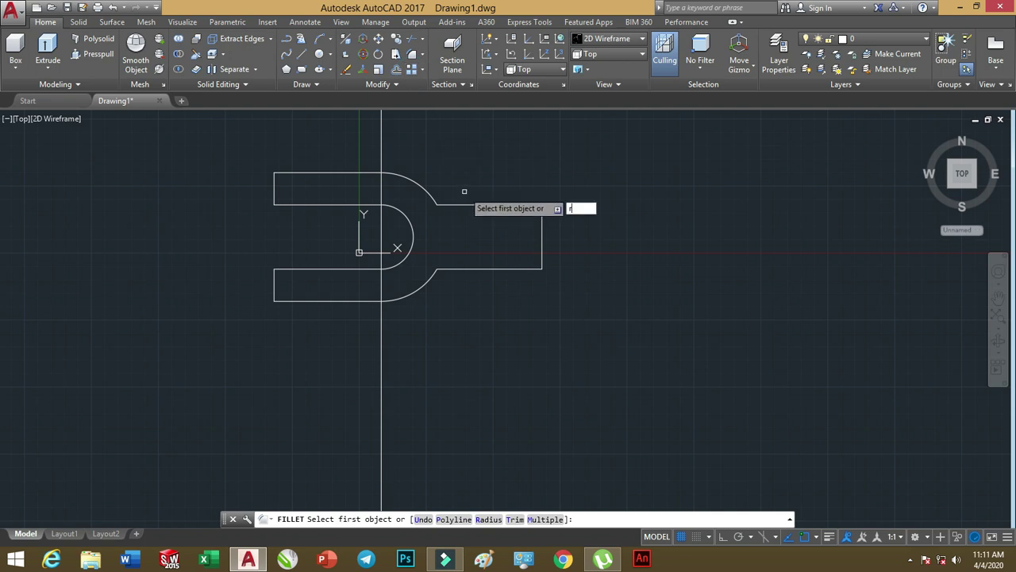
pyautogui.press('Return')
pyautogui.write('50')
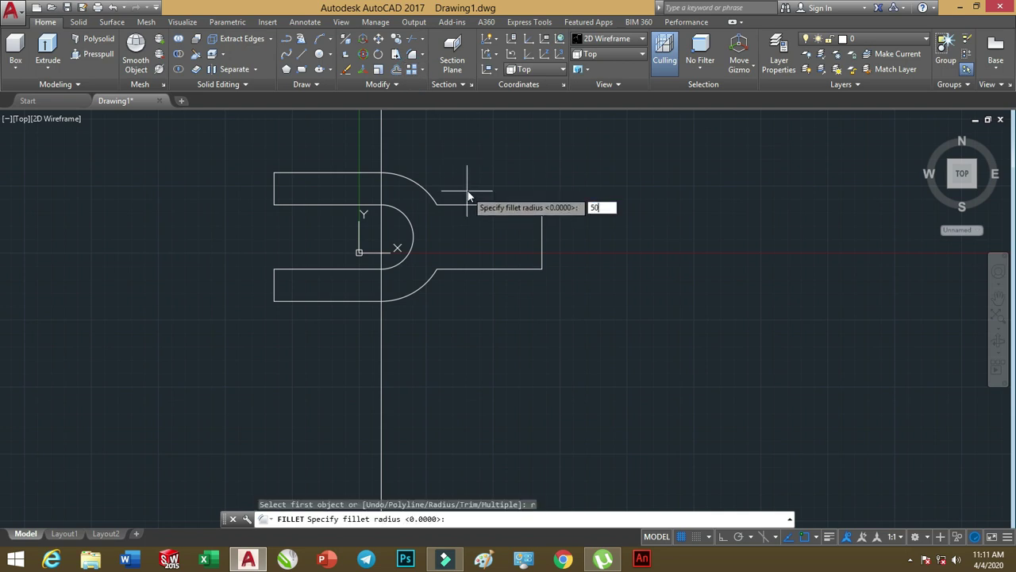
pyautogui.press('Return')
pyautogui.click(429, 194)
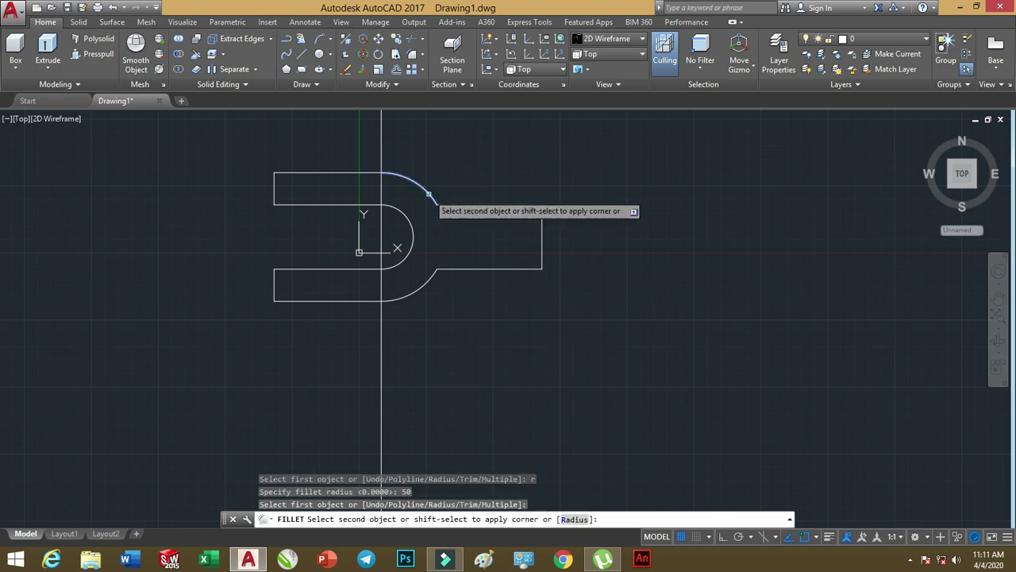
pyautogui.click(460, 205)
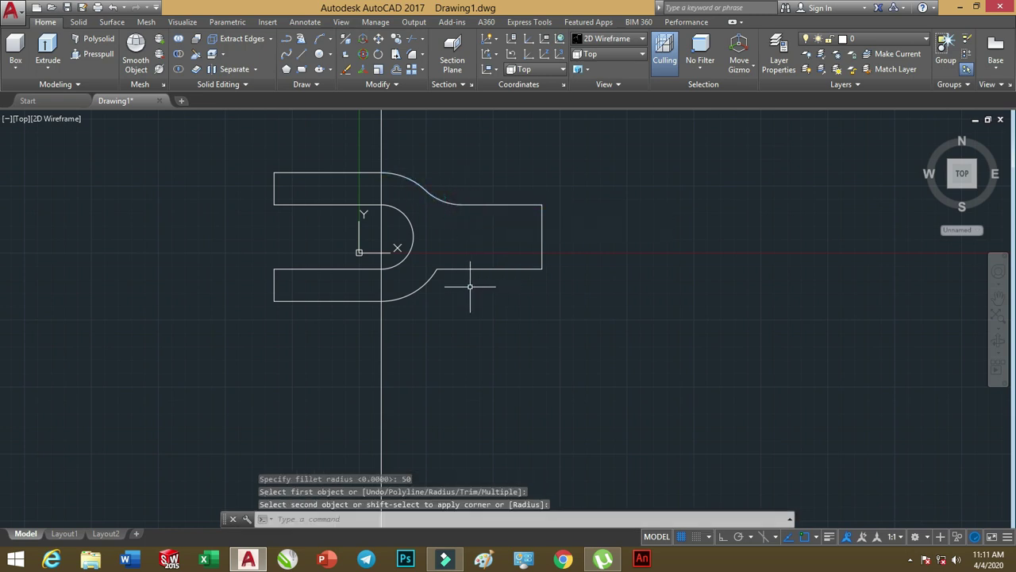
pyautogui.press('Return')
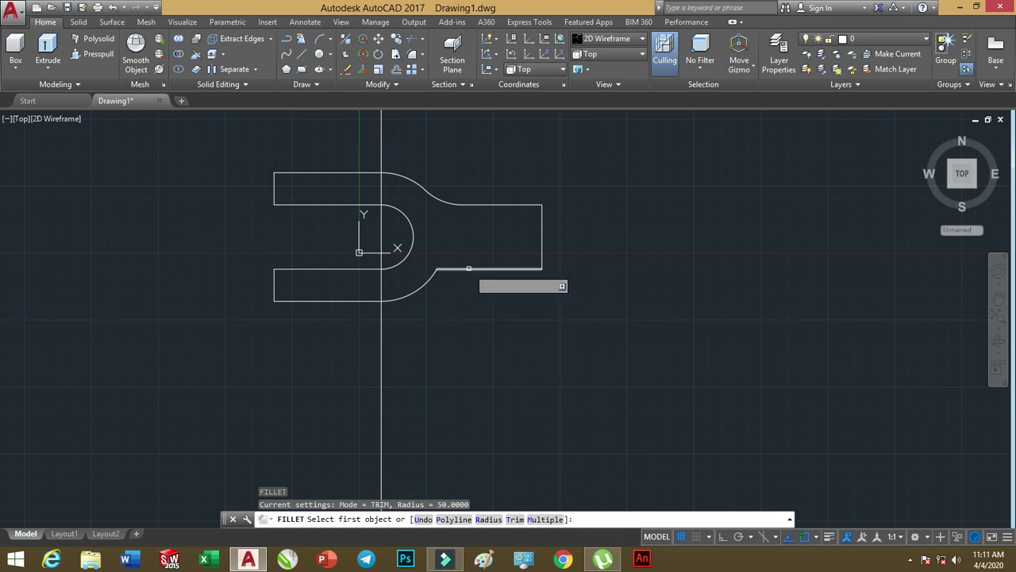
pyautogui.click(465, 268)
pyautogui.click(430, 281)
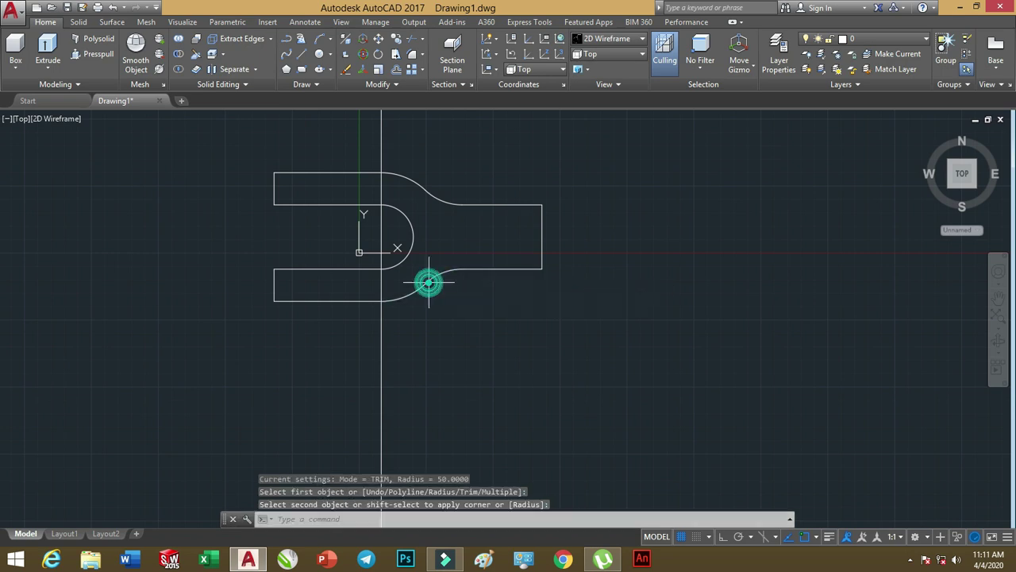
pyautogui.scroll(-2, 501, 307)
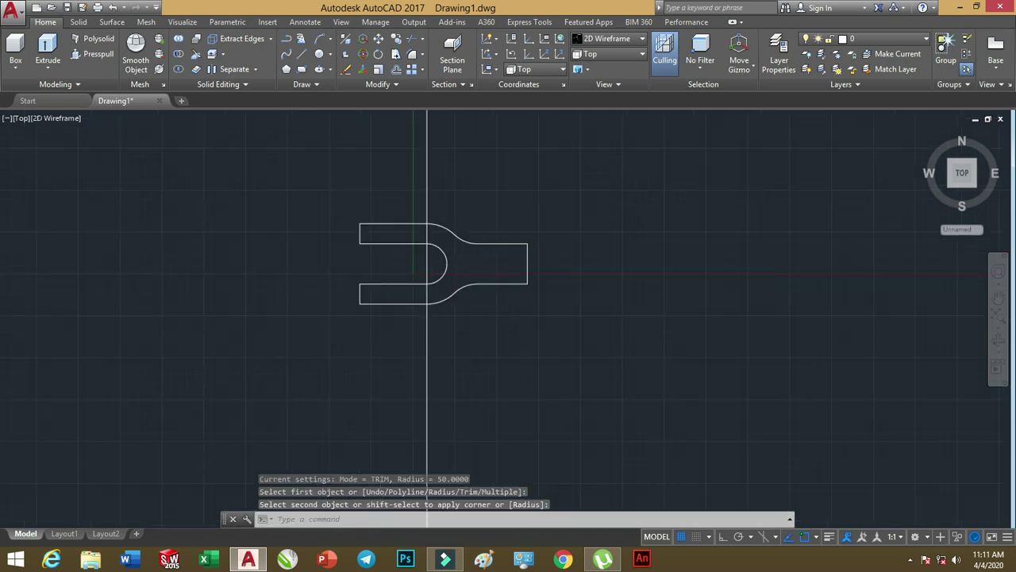
pyautogui.scroll(2, 480, 262)
pyautogui.press('Escape')
# Erase the vertical construction line from the clevis outline.
pyautogui.click(397, 181)
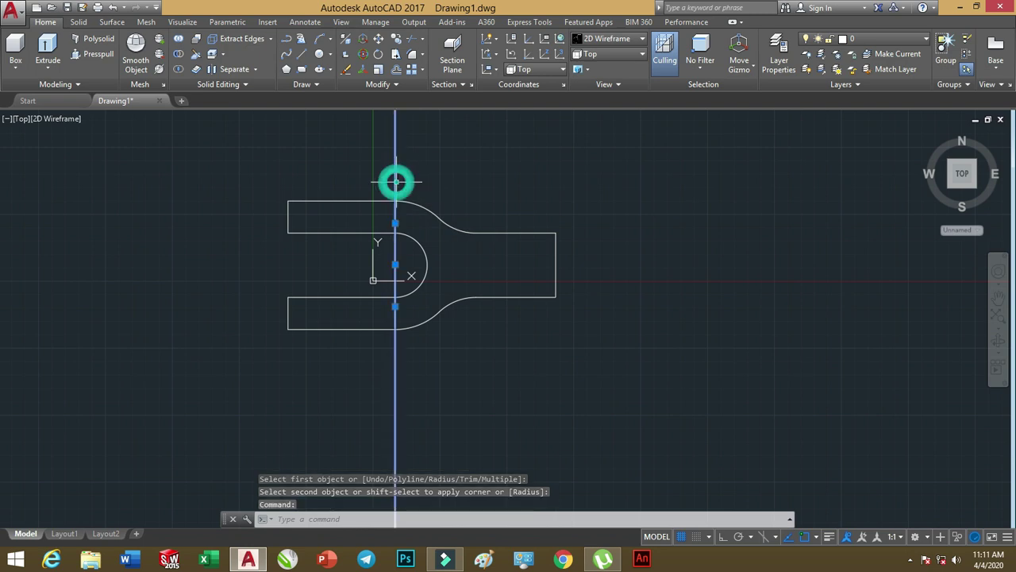
pyautogui.press('Delete')
pyautogui.scroll(-2, 397, 181)
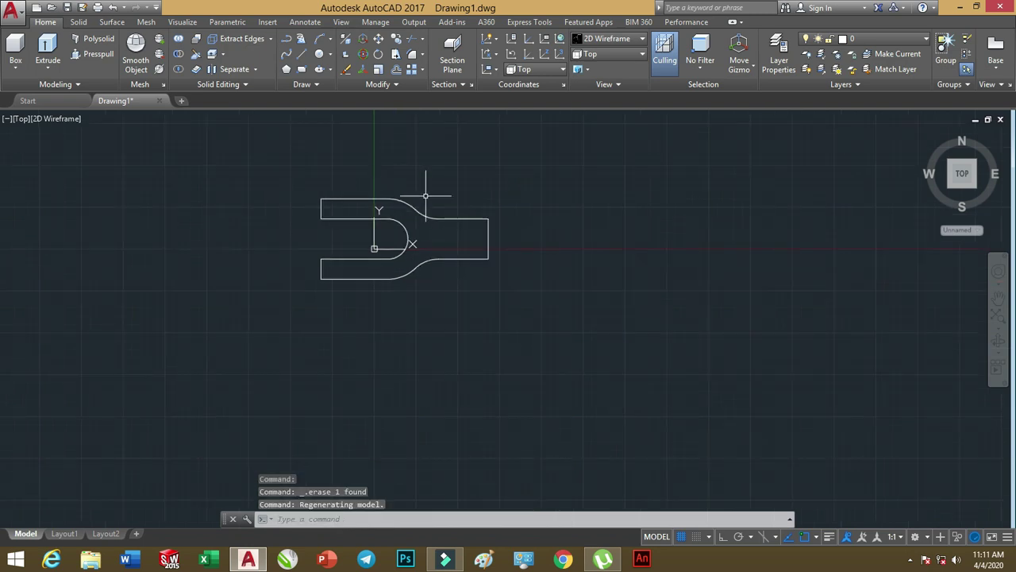
pyautogui.moveTo(424, 196); pyautogui.dragTo(347, 224, button='middle')
pyautogui.scroll(2, 347, 224)
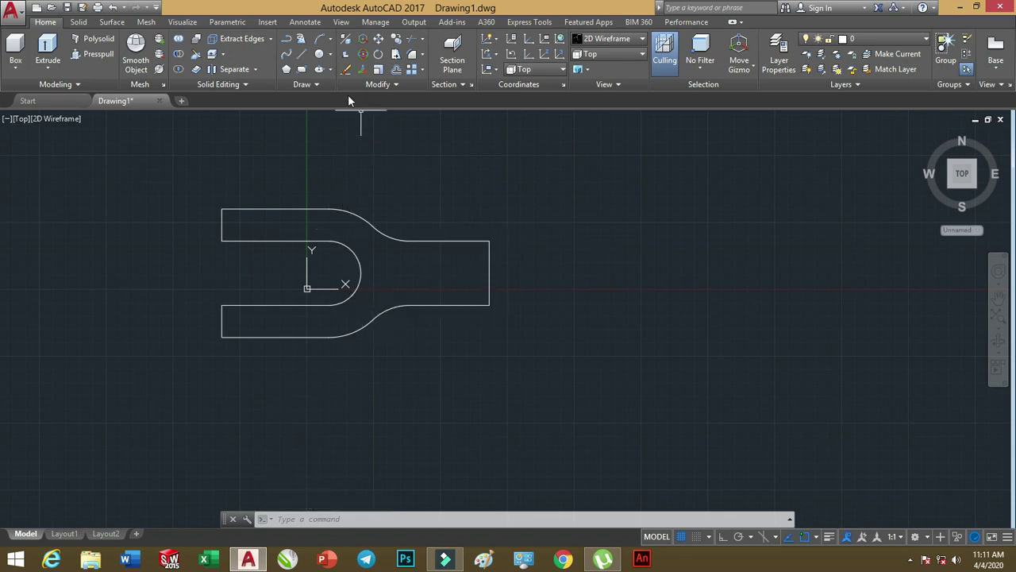
# Window-select the entire clevis outline and convert it into one region.
pyautogui.click(321, 84)
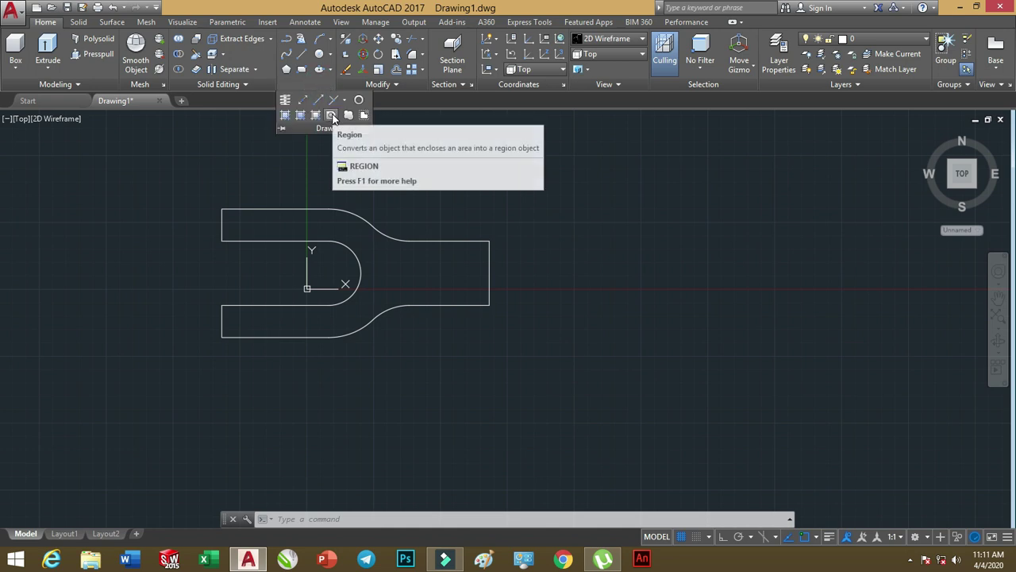
pyautogui.click(333, 117)
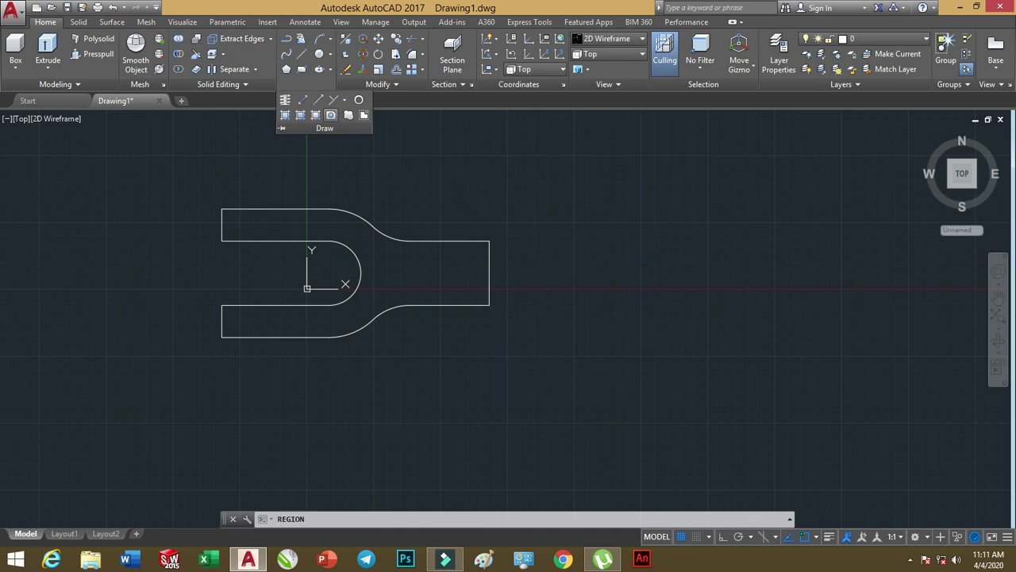
pyautogui.click(528, 154)
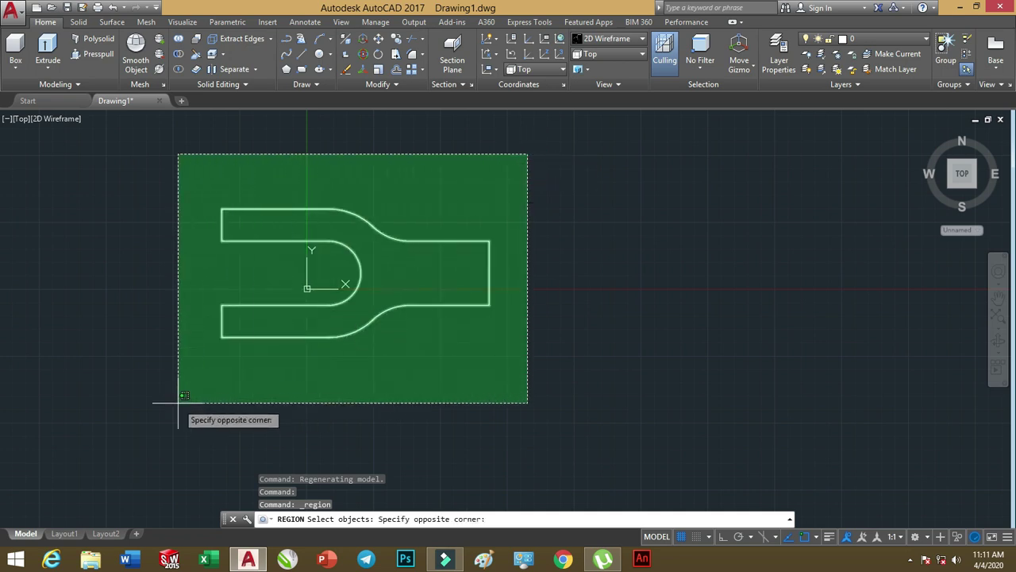
pyautogui.click(176, 408)
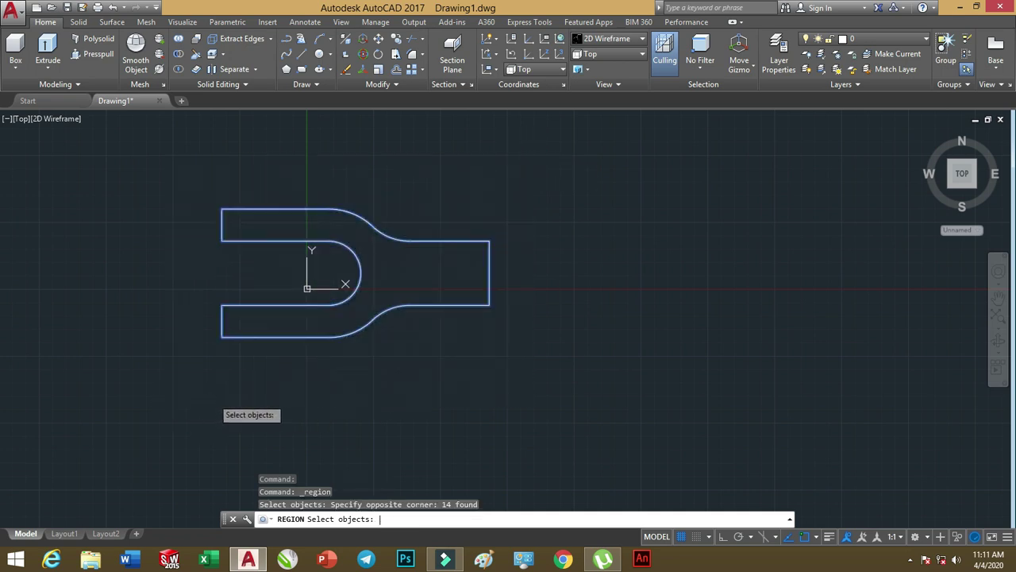
pyautogui.press('Return')
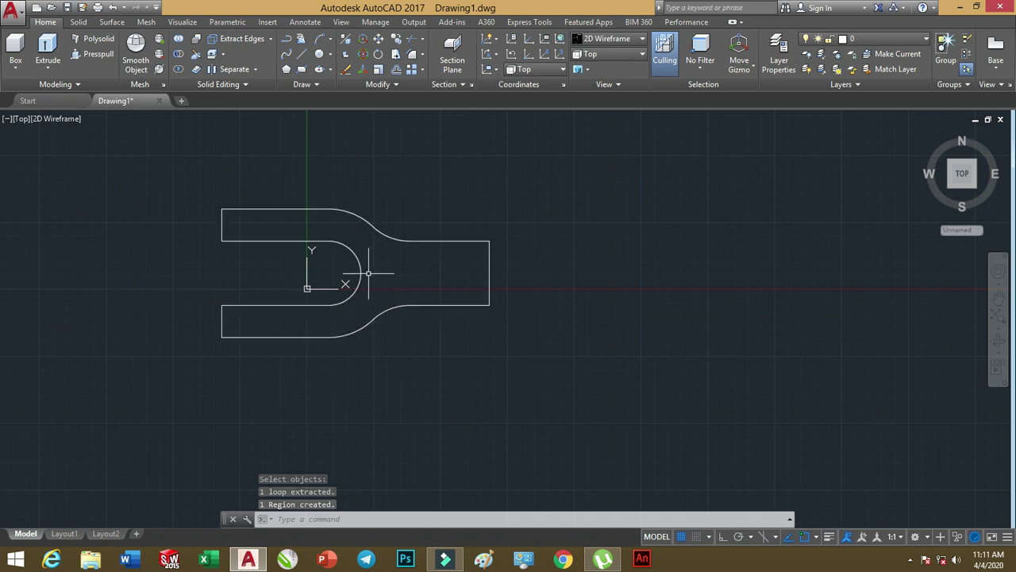
pyautogui.scroll(-1, 366, 274)
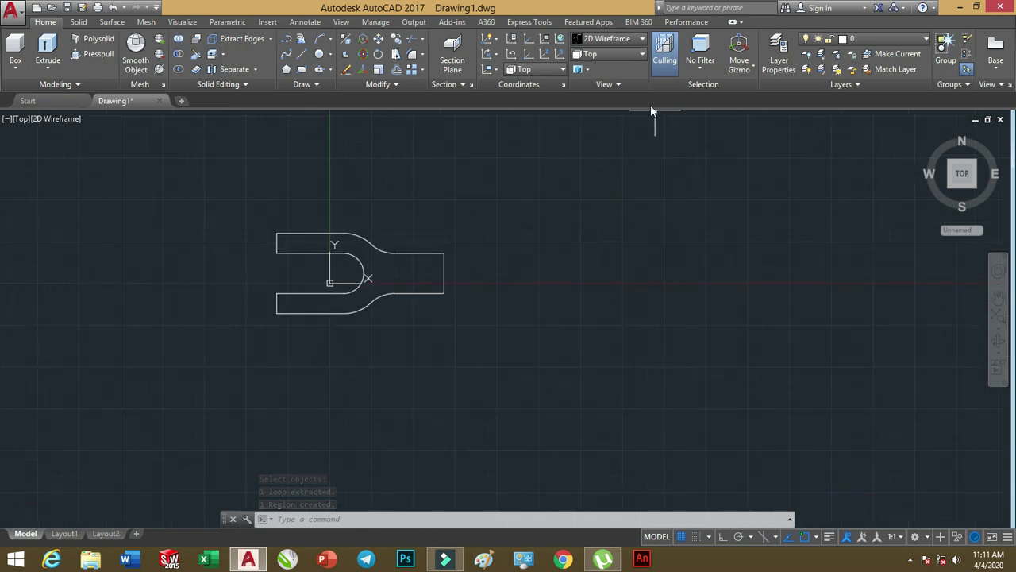
pyautogui.scroll(2, 347, 277)
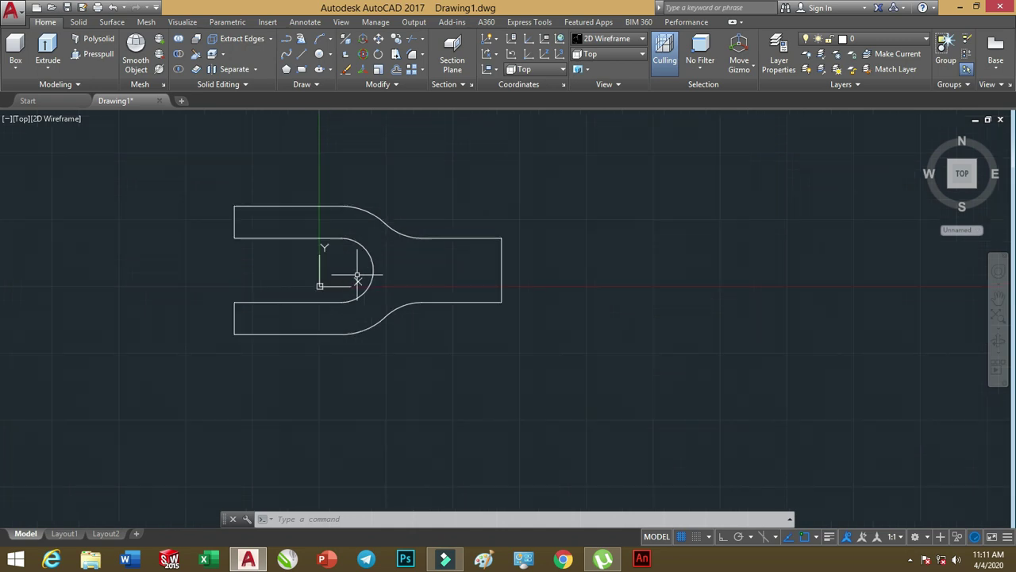
# Switch the viewport to the Left preset view.
pyautogui.click(626, 56)
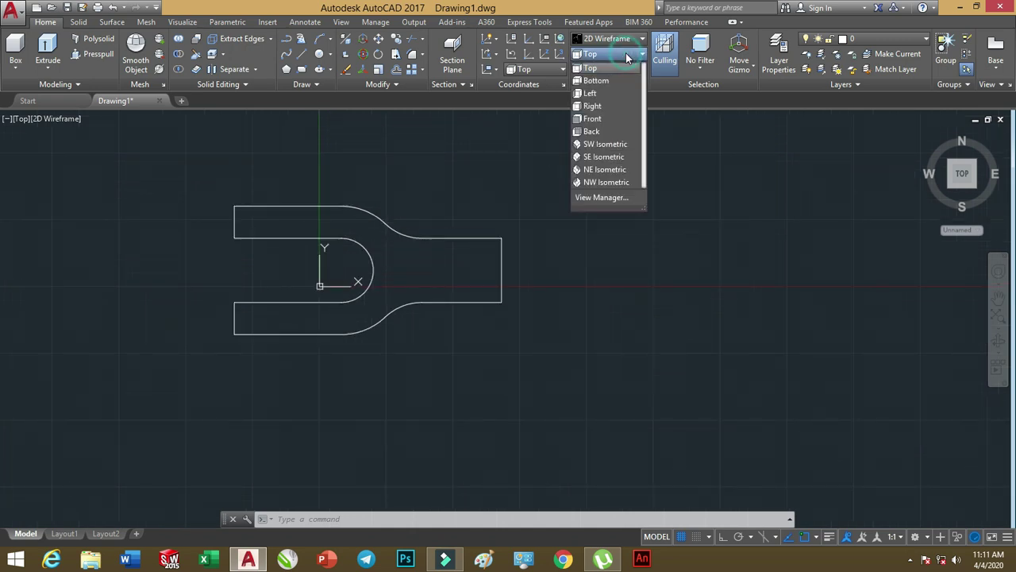
pyautogui.click(606, 93)
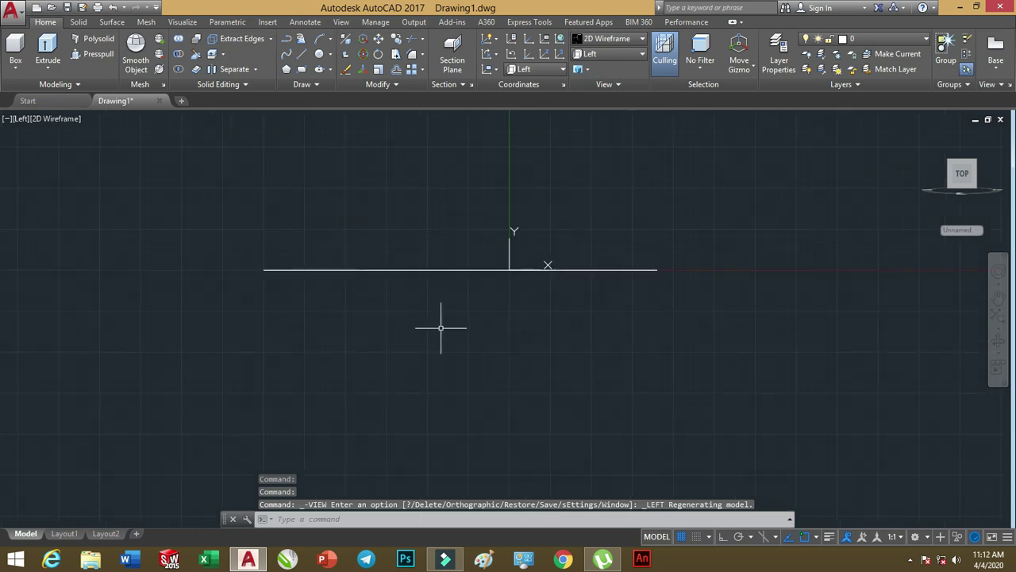
pyautogui.moveTo(448, 308); pyautogui.dragTo(436, 240, button='middle')
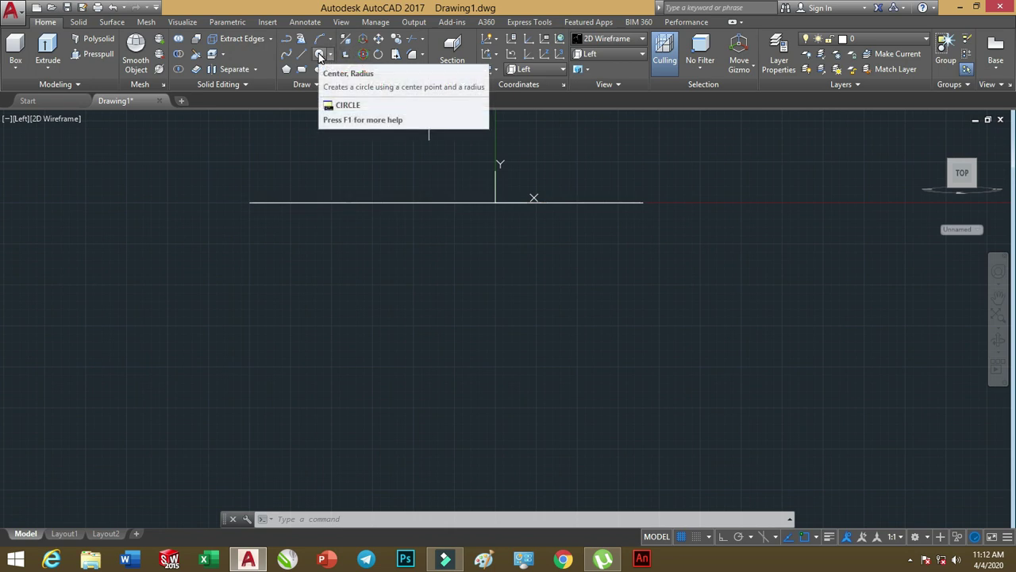
# Draw a radius-50 circle centred below the horizontal axis line.
pyautogui.click(320, 55)
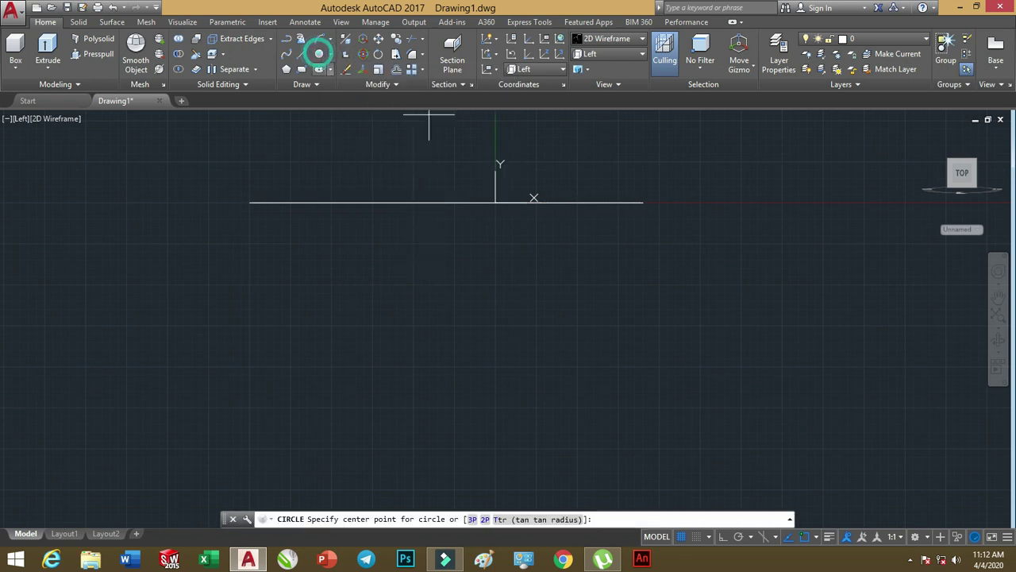
pyautogui.click(340, 363)
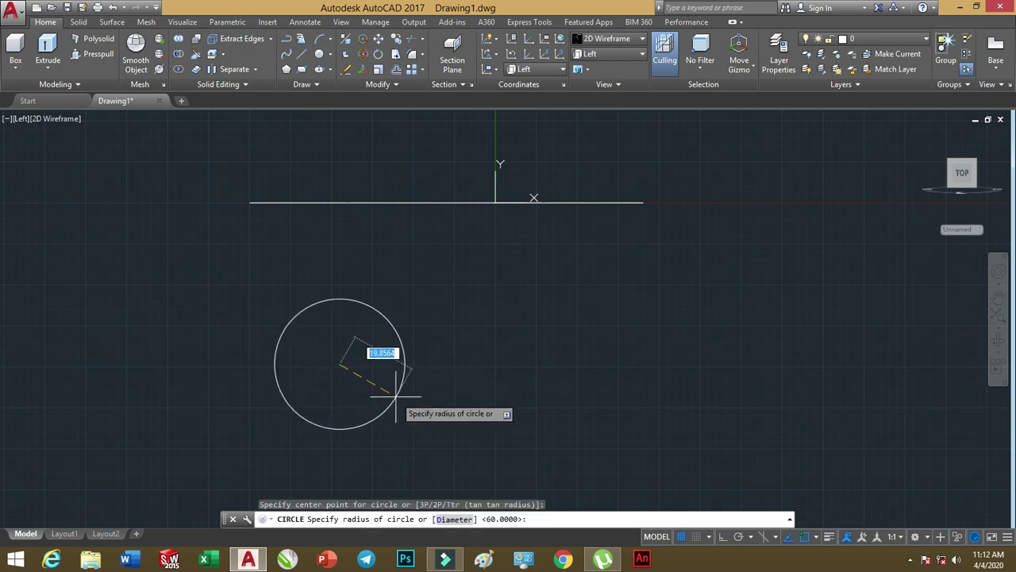
pyautogui.write('50')
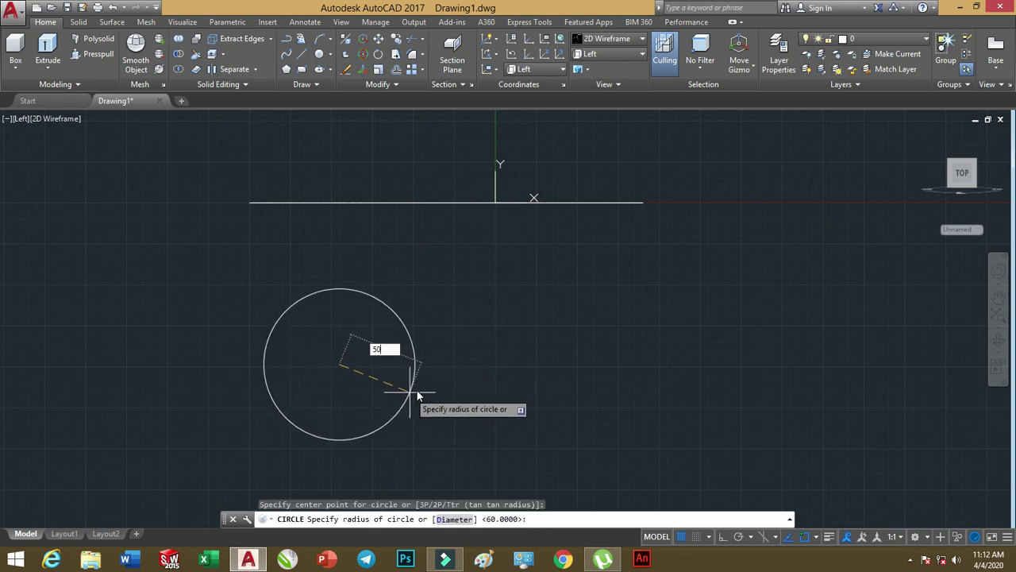
pyautogui.press('Return')
pyautogui.scroll(-4, 427, 279)
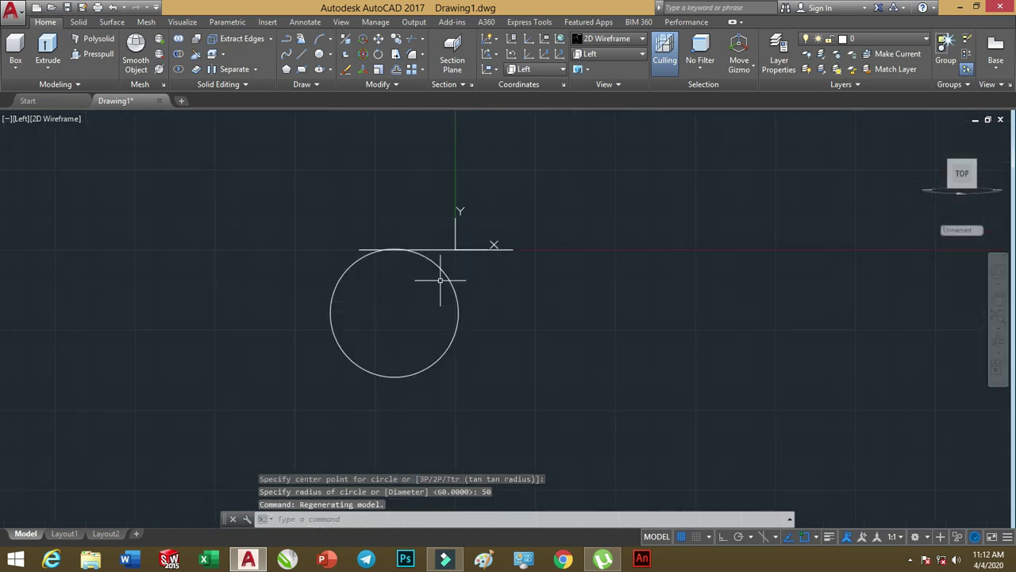
pyautogui.scroll(2, 440, 280)
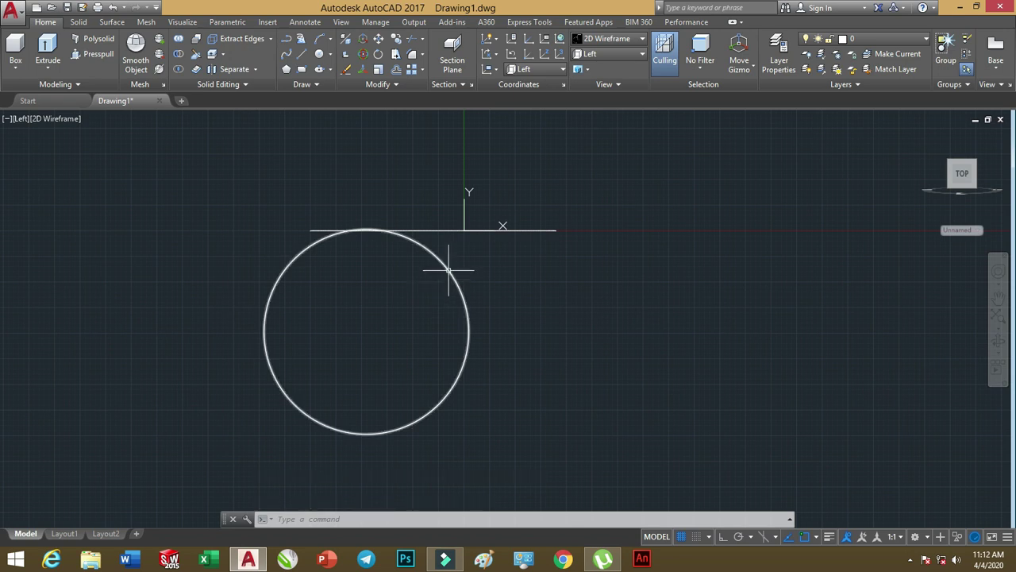
# Draw a radius-25 circle concentric with the radius-50 circle.
pyautogui.click(319, 54)
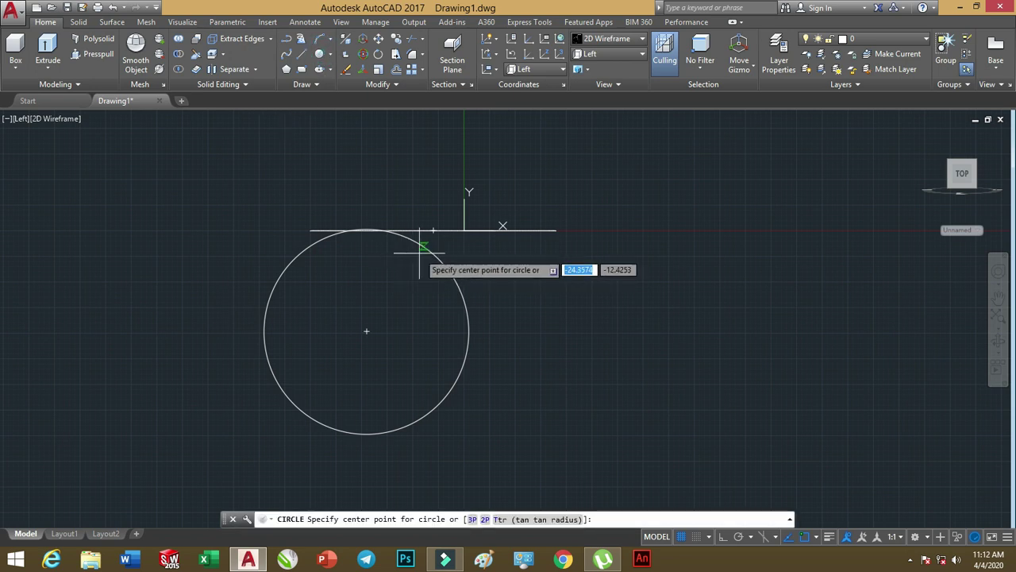
pyautogui.click(366, 331)
pyautogui.write('25')
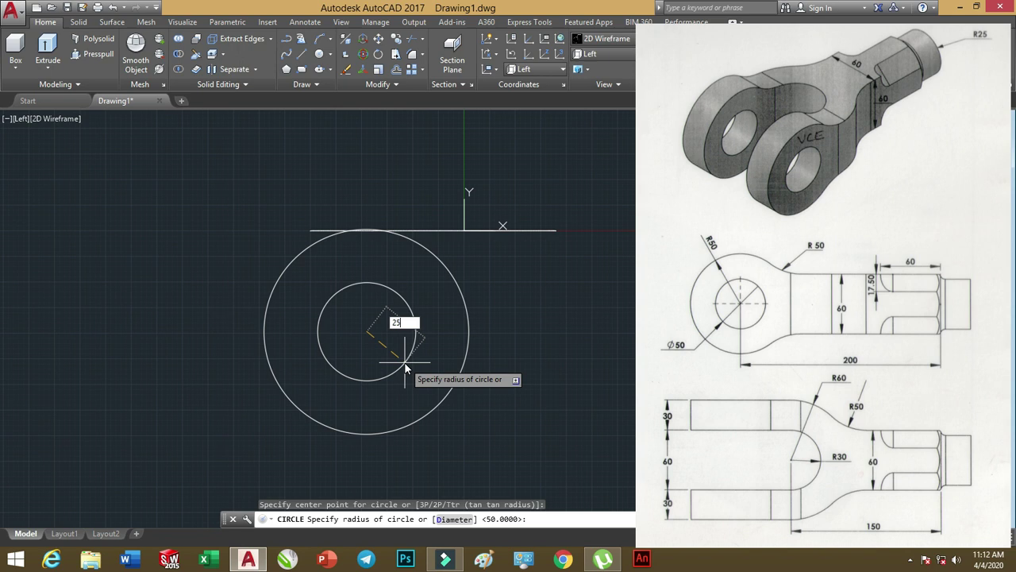
pyautogui.press('Return')
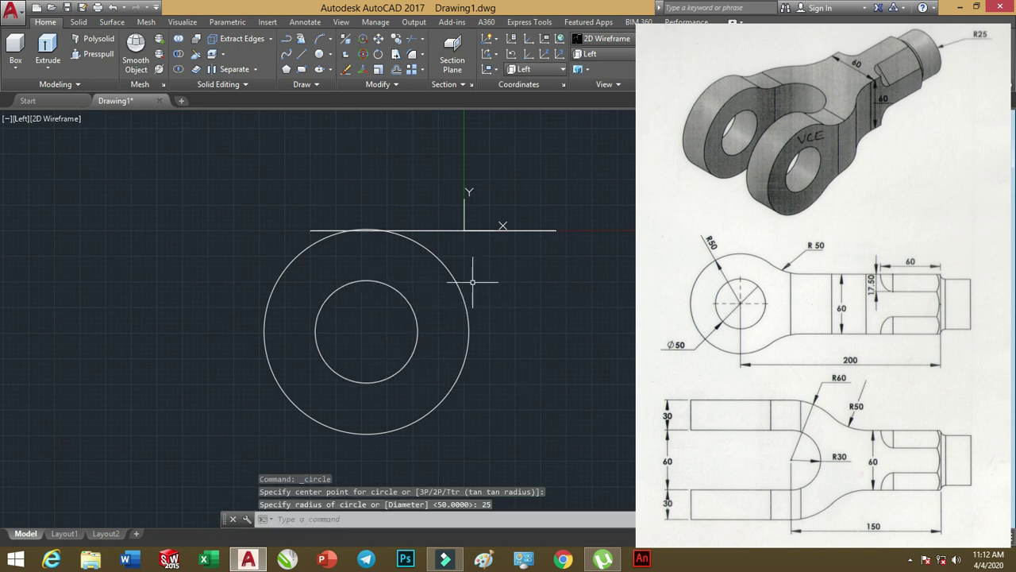
pyautogui.scroll(-1, 477, 274)
pyautogui.scroll(-1, 468, 276)
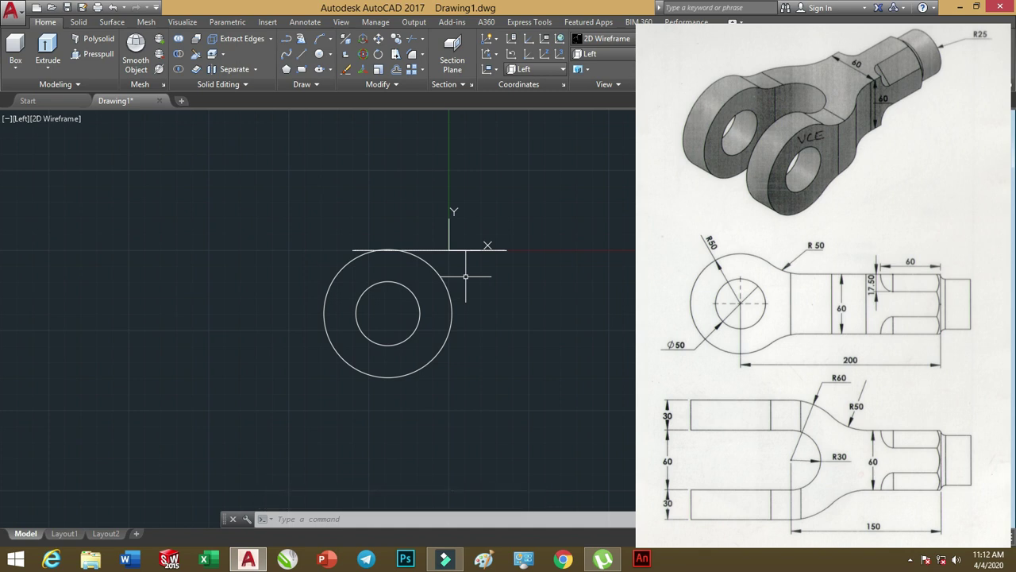
# Move both circles together from their centre to a lower position.
pyautogui.click(443, 278)
pyautogui.click(406, 287)
pyautogui.click(377, 41)
pyautogui.click(389, 313)
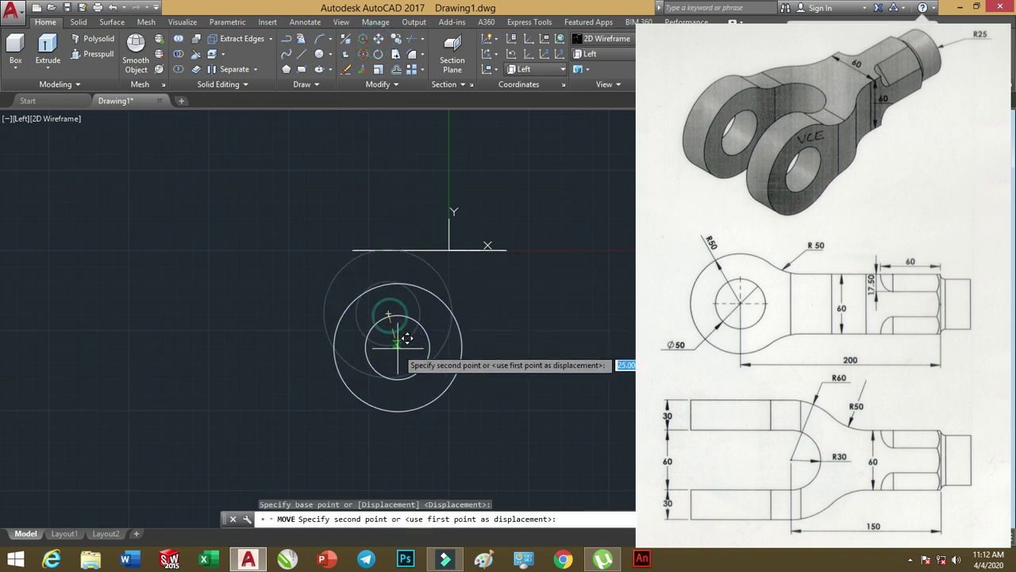
pyautogui.click(401, 362)
pyautogui.moveTo(527, 359)
pyautogui.mouseDown(button='middle')
pyautogui.moveTo(479, 320)
pyautogui.moveTo(443, 311)
pyautogui.mouseUp(button='middle')
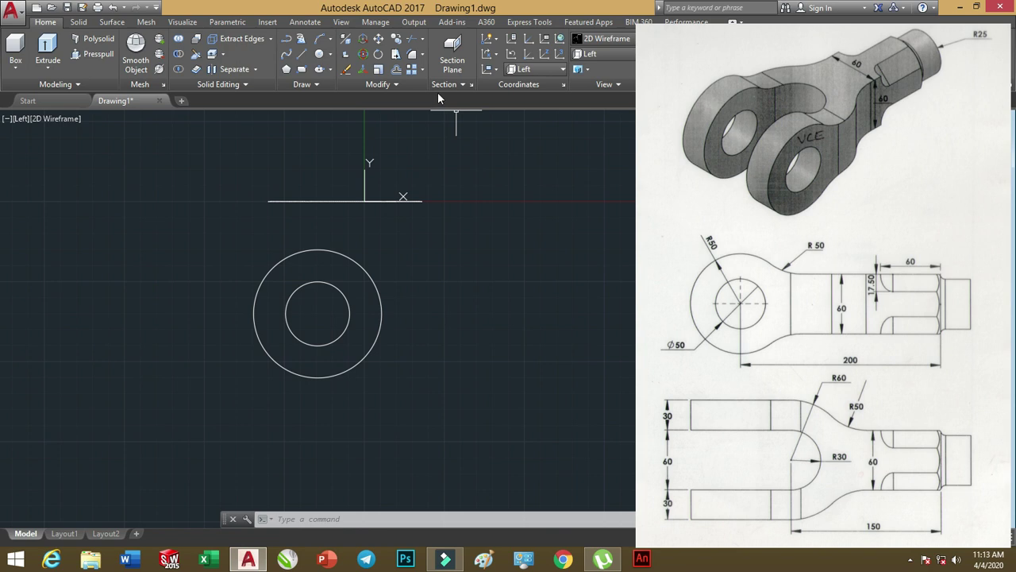
# Draw a horizontal construction line through the circles' centre.
pyautogui.scroll(2, 343, 279)
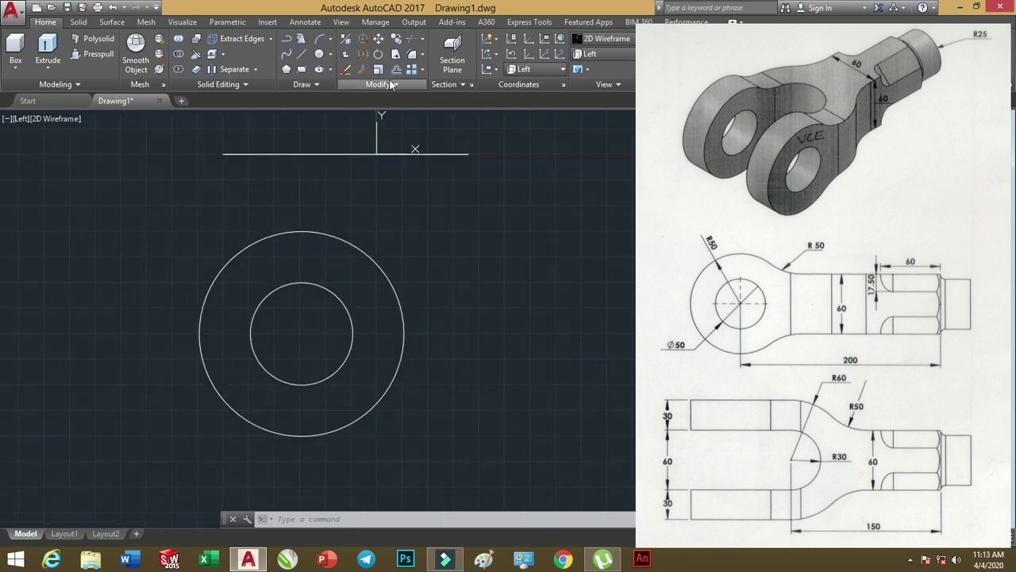
pyautogui.click(316, 84)
pyautogui.click(302, 102)
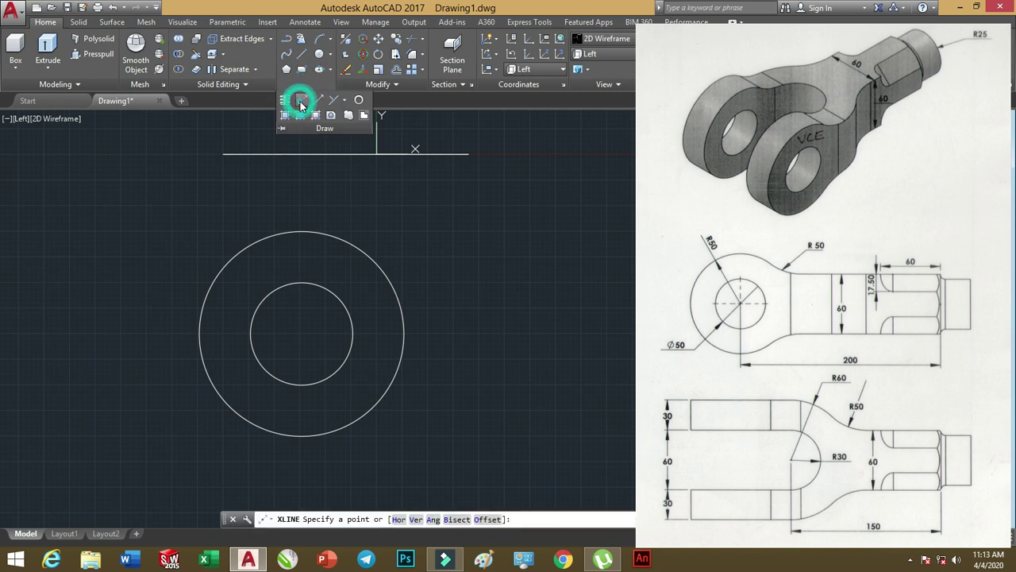
pyautogui.write('h')
pyautogui.press('Return')
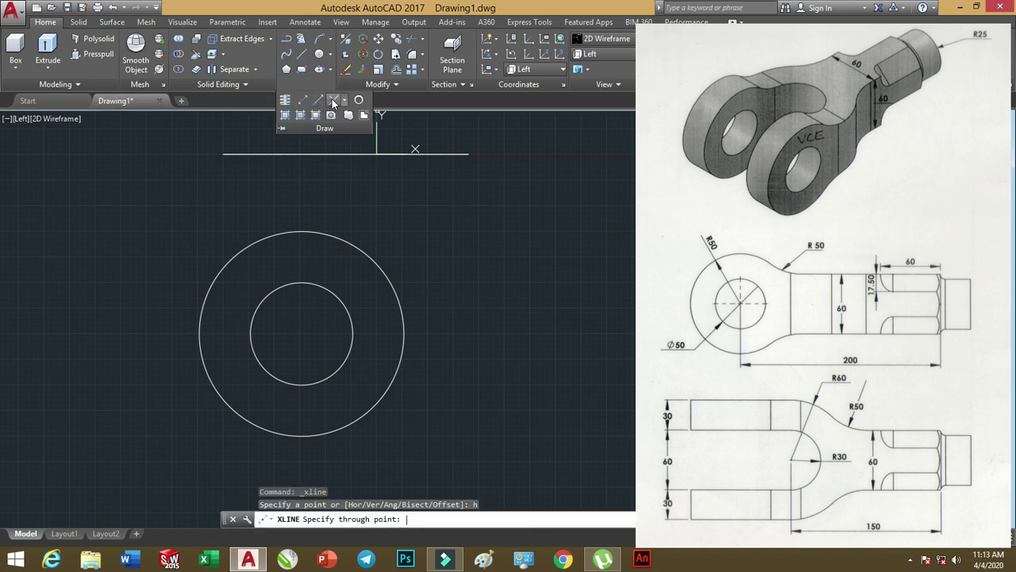
pyautogui.click(299, 332)
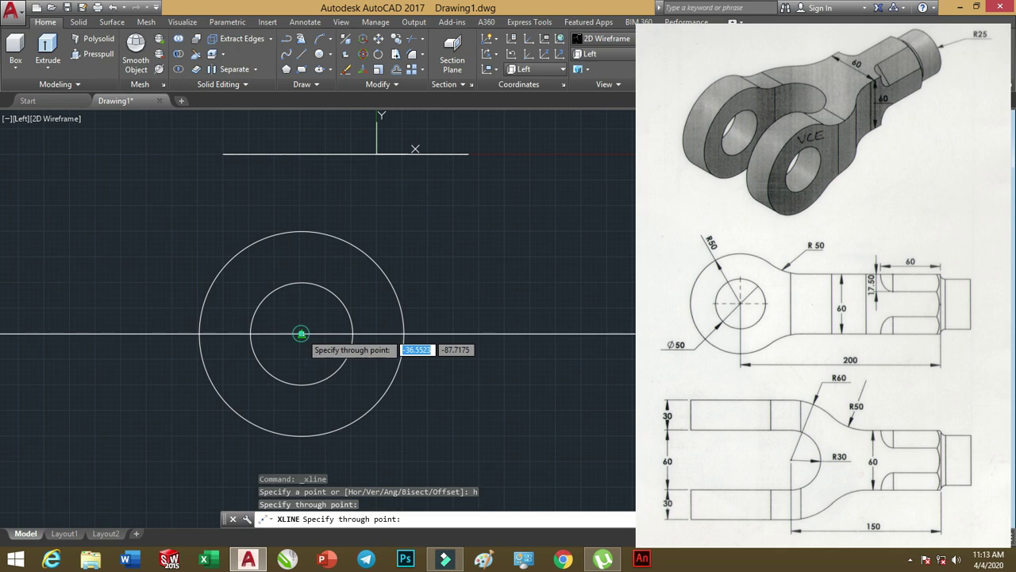
pyautogui.press('Return')
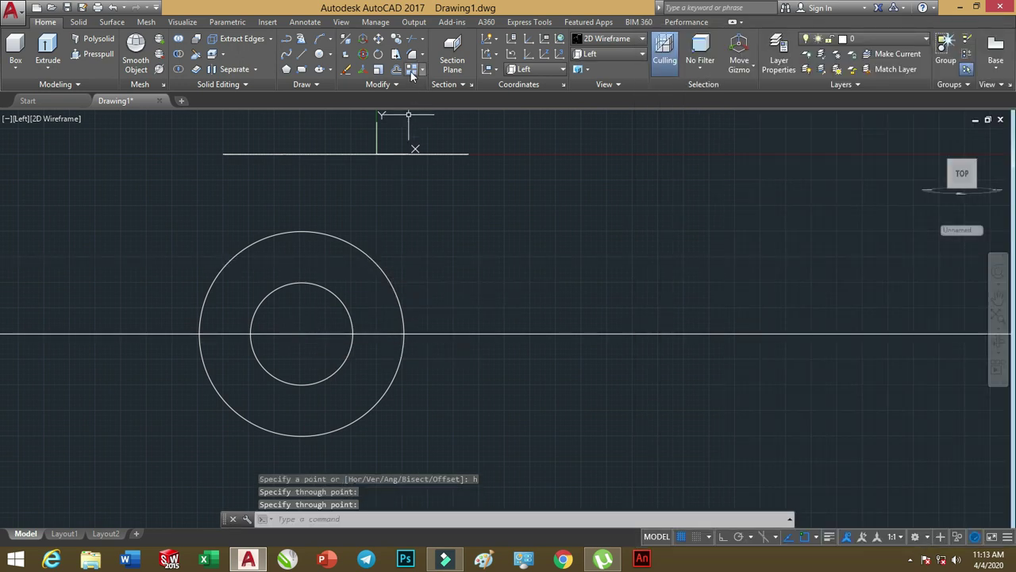
# Offset the horizontal construction line 30 units above and 30 units below.
pyautogui.click(396, 69)
pyautogui.write('30')
pyautogui.press('Return')
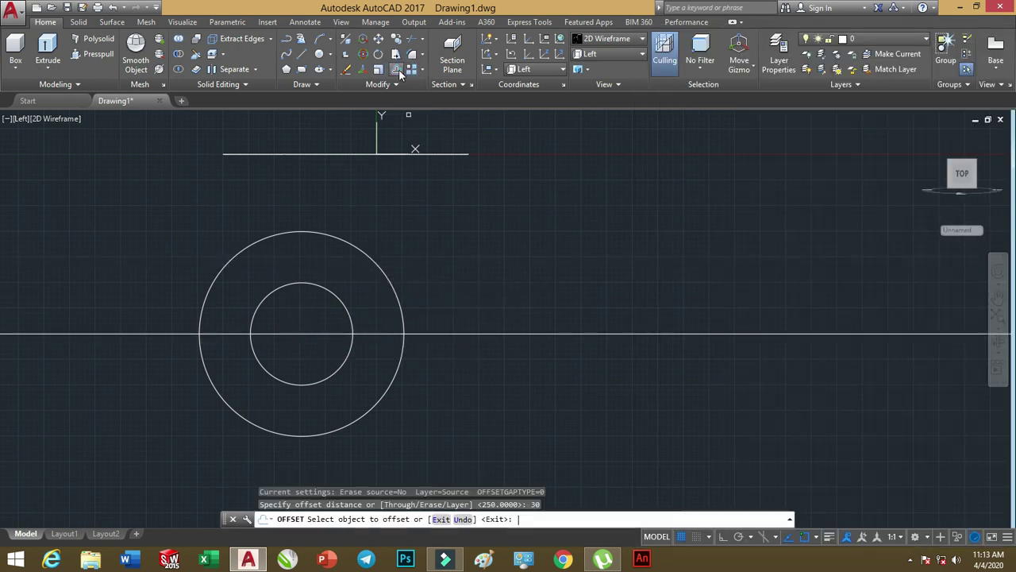
pyautogui.click(536, 332)
pyautogui.click(546, 305)
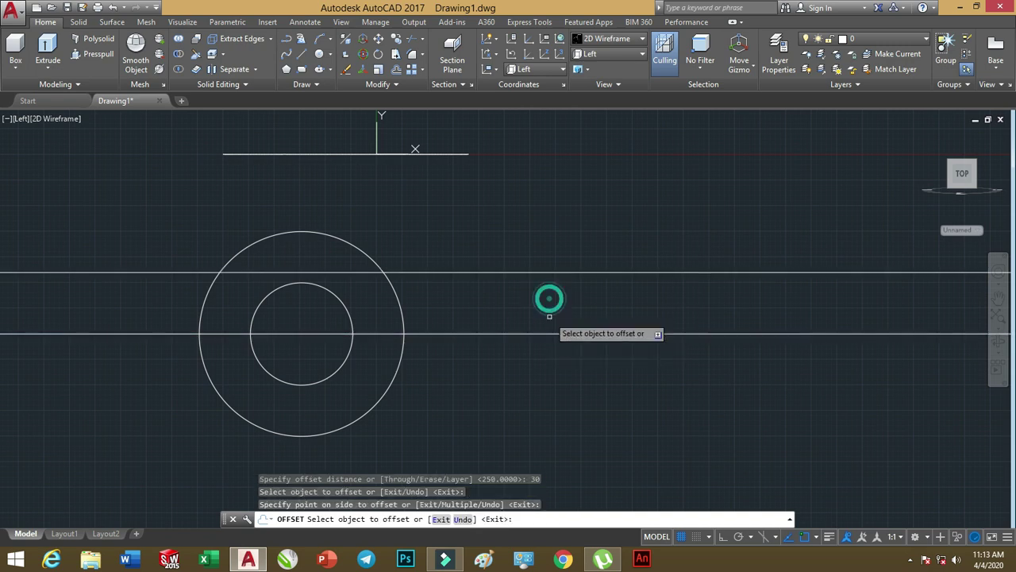
pyautogui.click(547, 334)
pyautogui.click(547, 364)
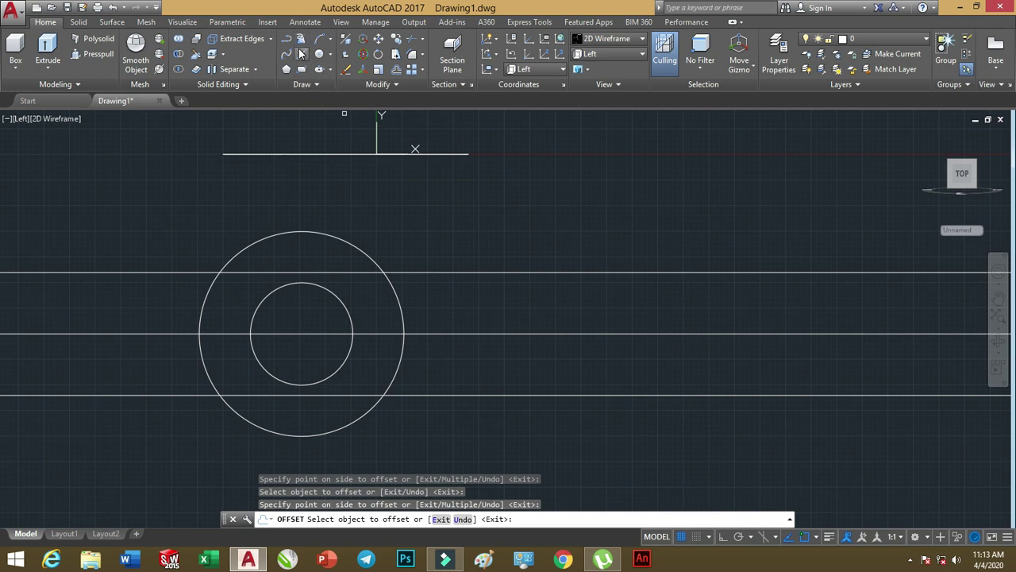
pyautogui.click(301, 53)
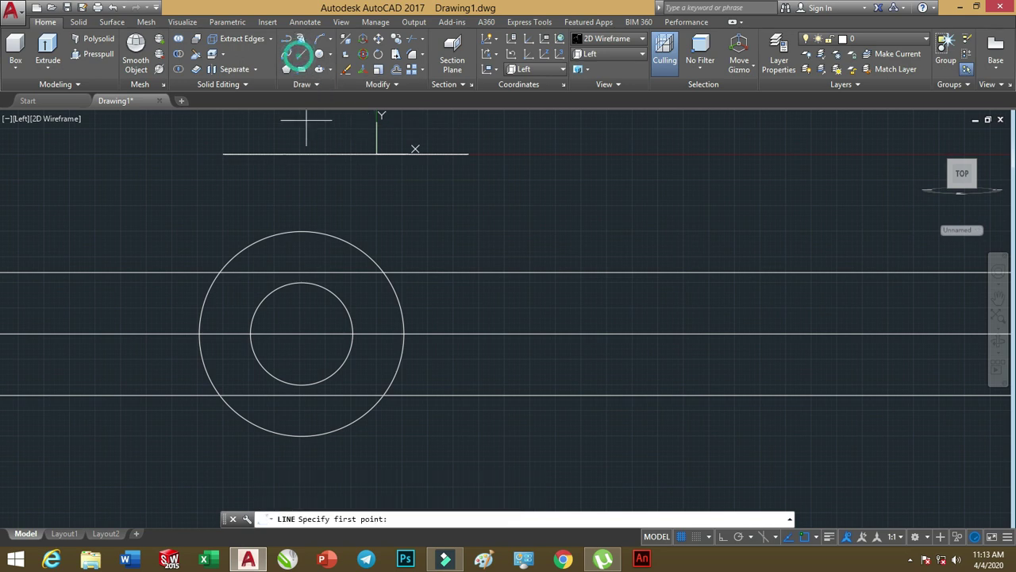
# Draw a vertical line from the outer circle's top quadrant to its bottom quadrant.
pyautogui.click(301, 231)
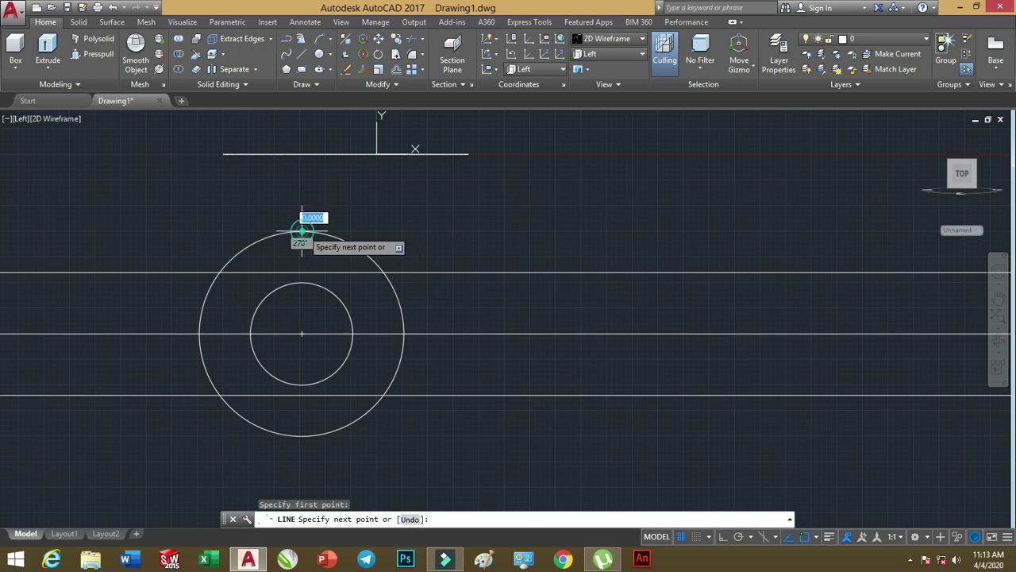
pyautogui.click(301, 435)
pyautogui.press('Return')
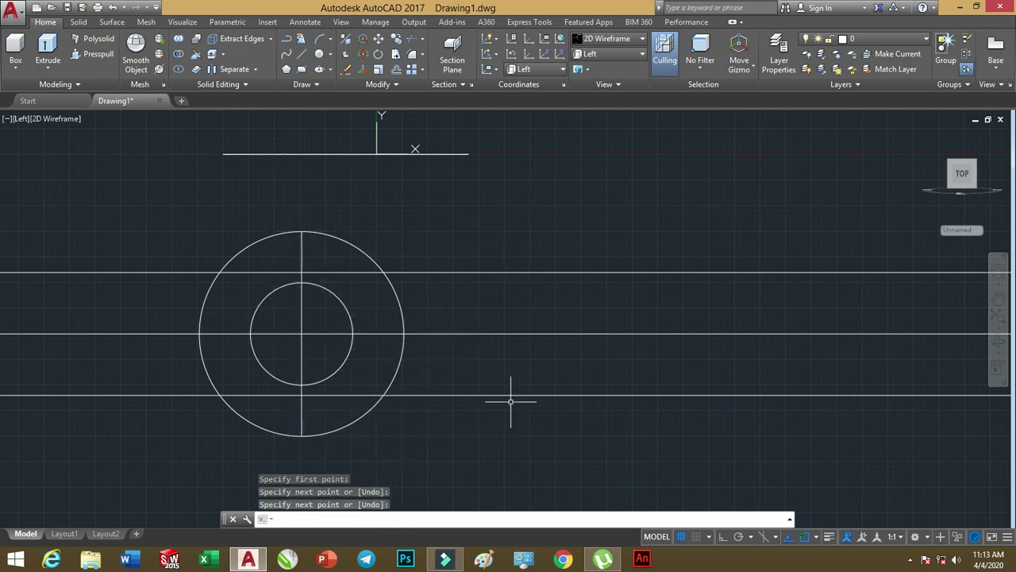
# Offset the vertical line 200 units to the right.
pyautogui.click(399, 73)
pyautogui.write('200')
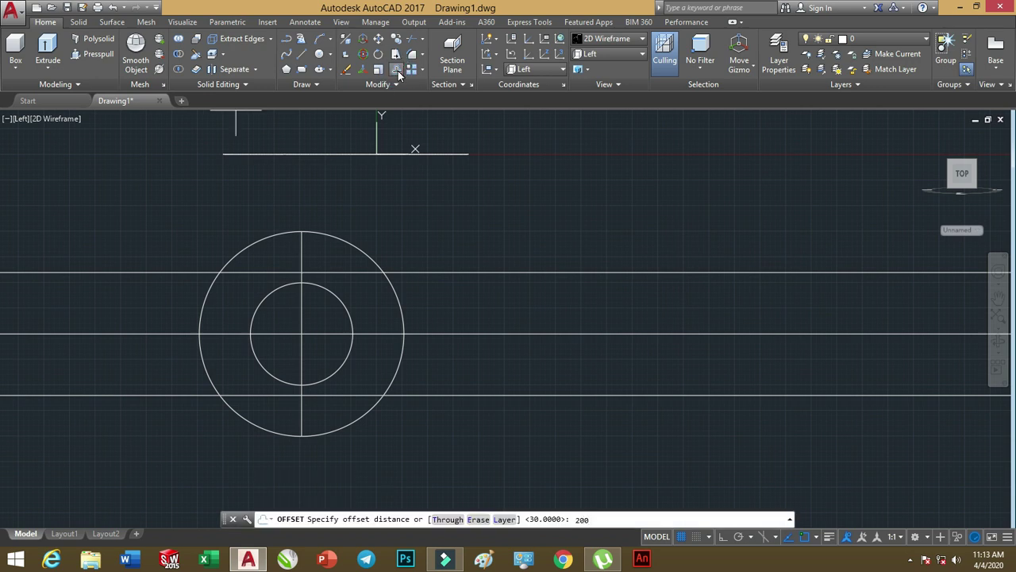
pyautogui.press('Return')
pyautogui.click(301, 305)
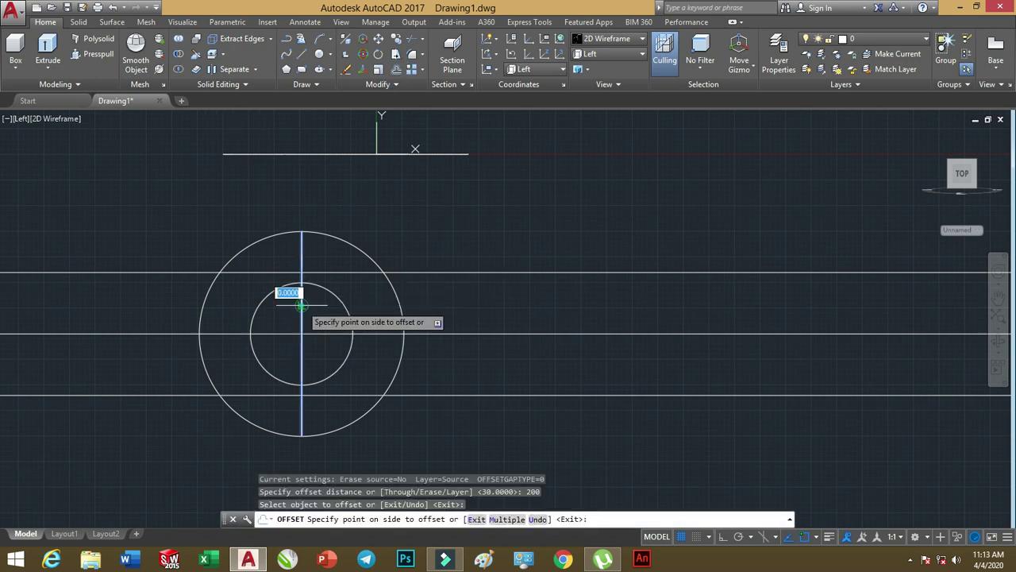
pyautogui.click(547, 317)
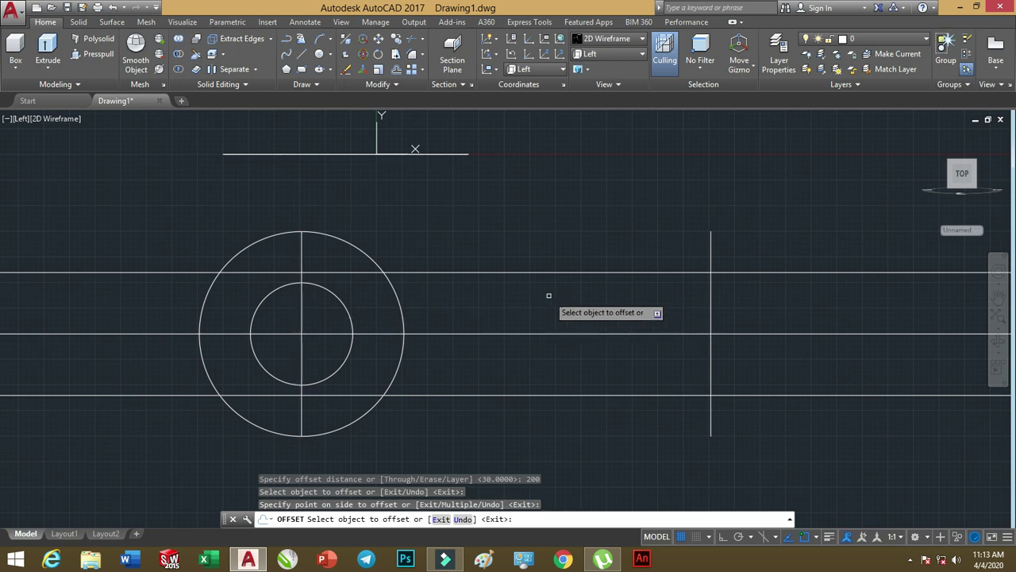
pyautogui.click(414, 40)
pyautogui.press('Return')
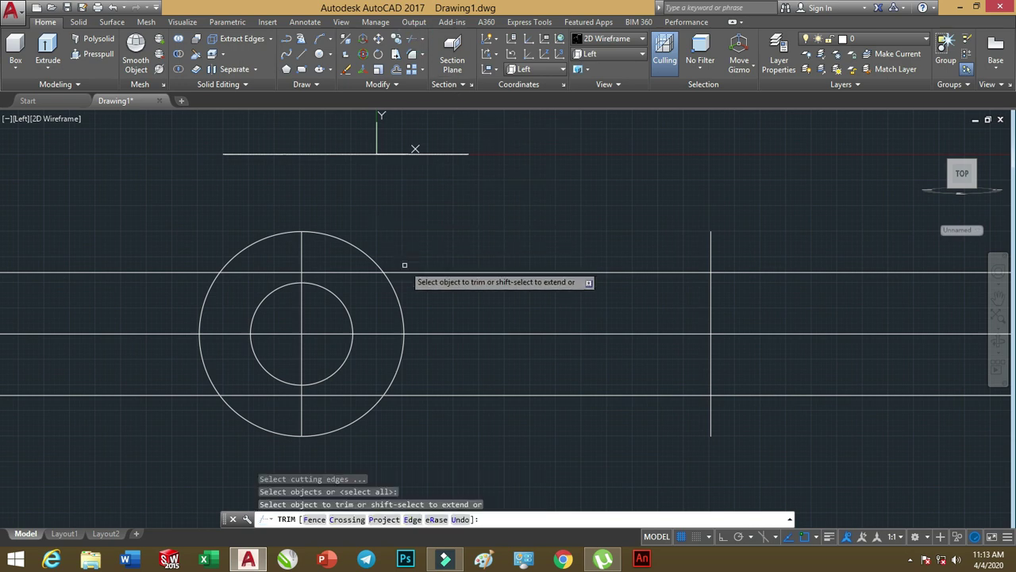
pyautogui.click(412, 41)
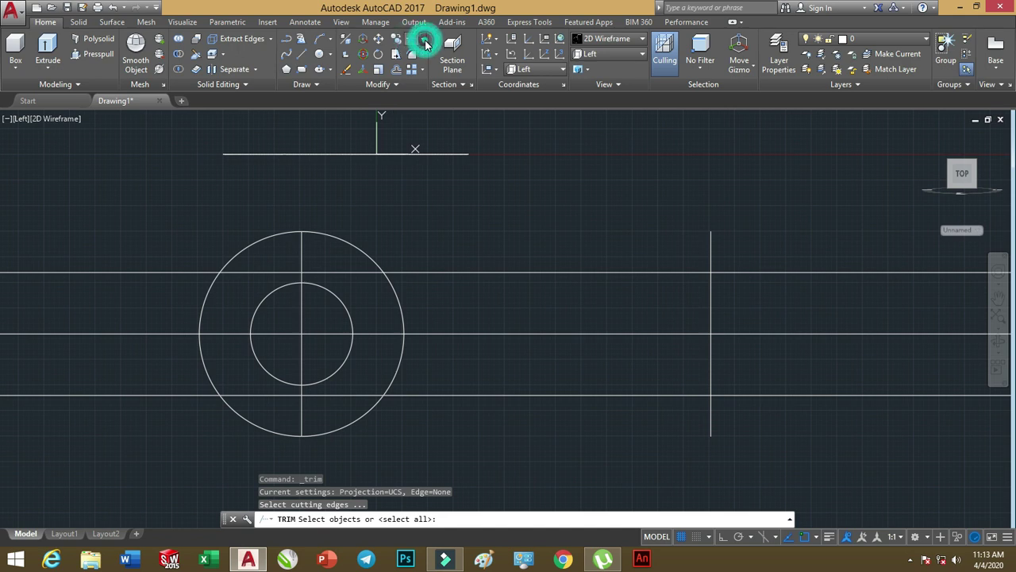
pyautogui.click(422, 40)
pyautogui.click(419, 58)
pyautogui.press('Return')
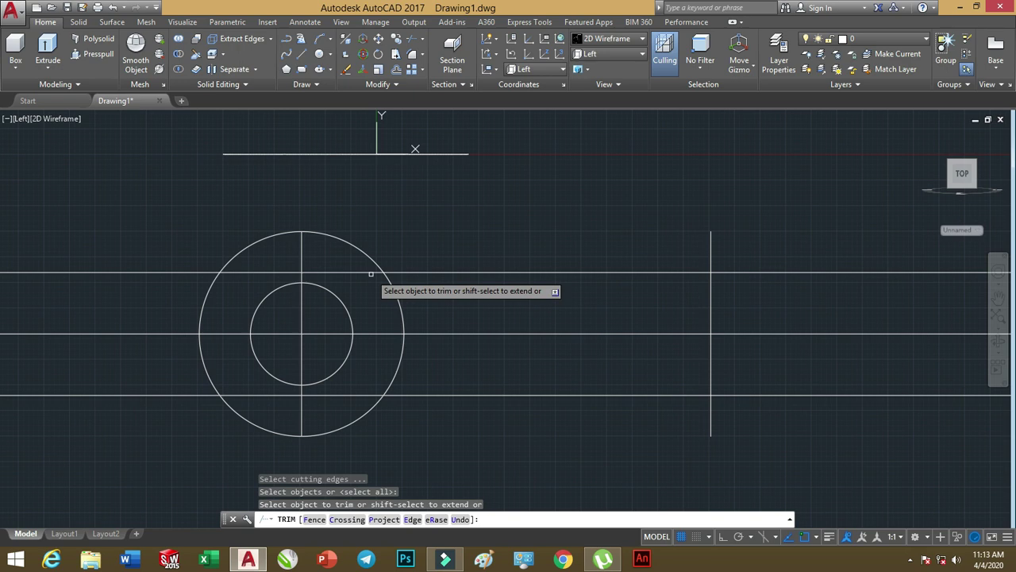
pyautogui.scroll(-2, 393, 269)
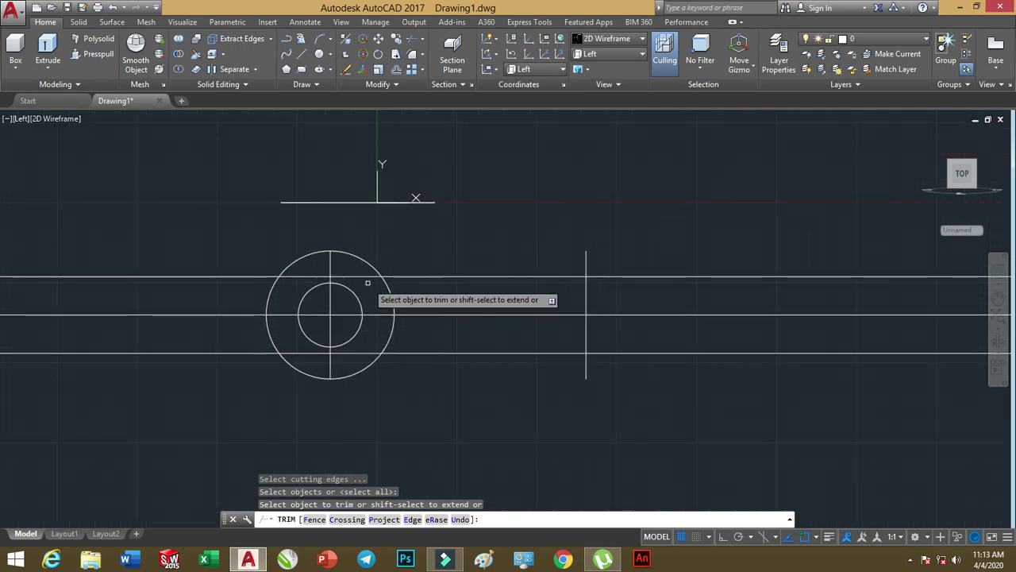
pyautogui.moveTo(407, 261); pyautogui.dragTo(393, 246, button='middle')
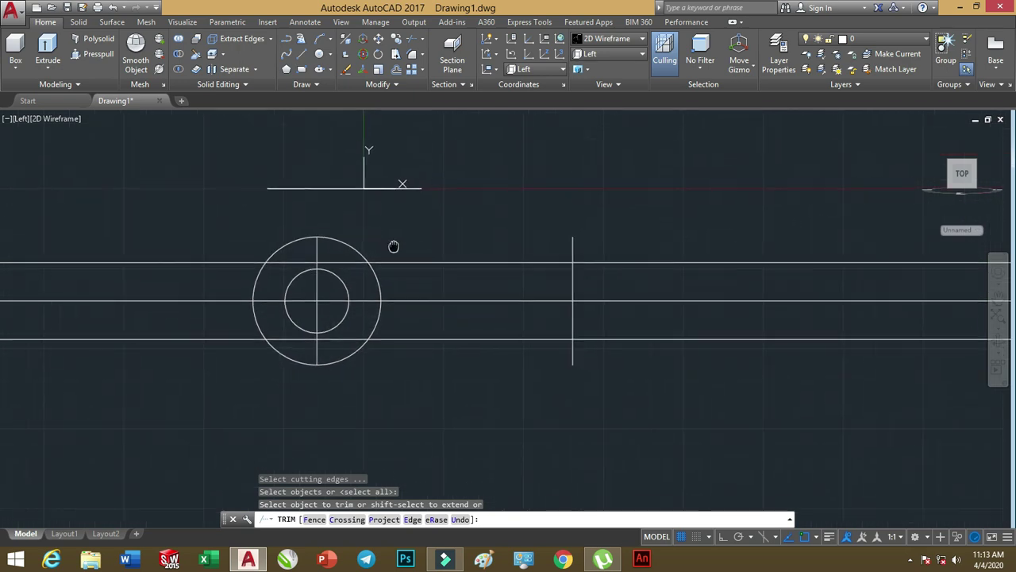
pyautogui.click(391, 86)
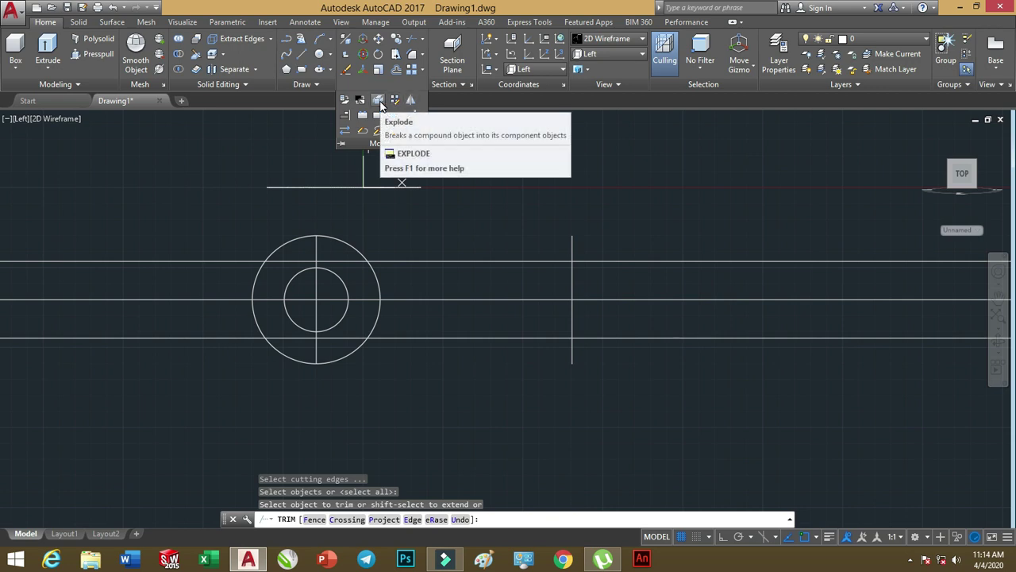
pyautogui.click(380, 103)
pyautogui.click(612, 219)
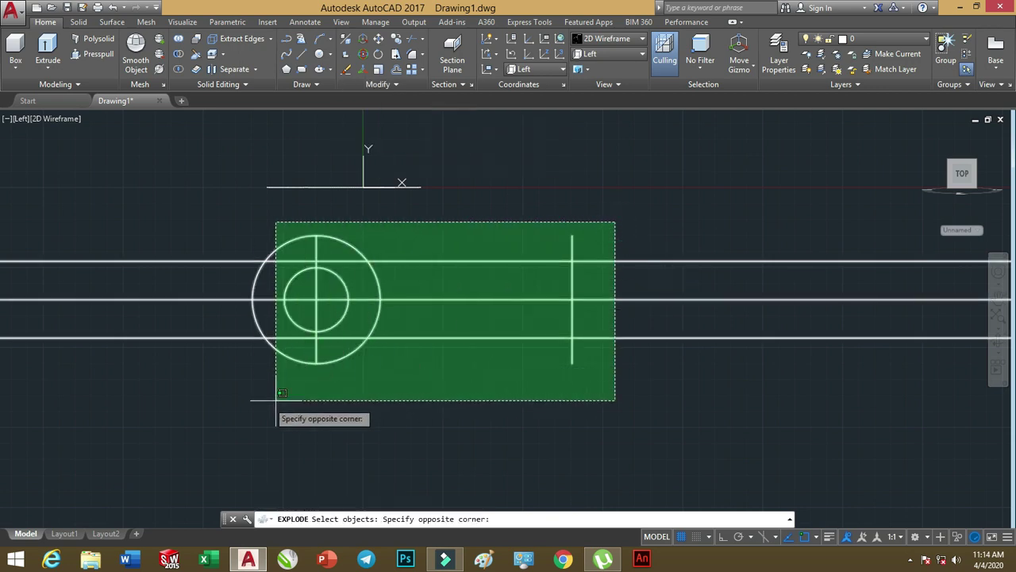
pyautogui.click(274, 402)
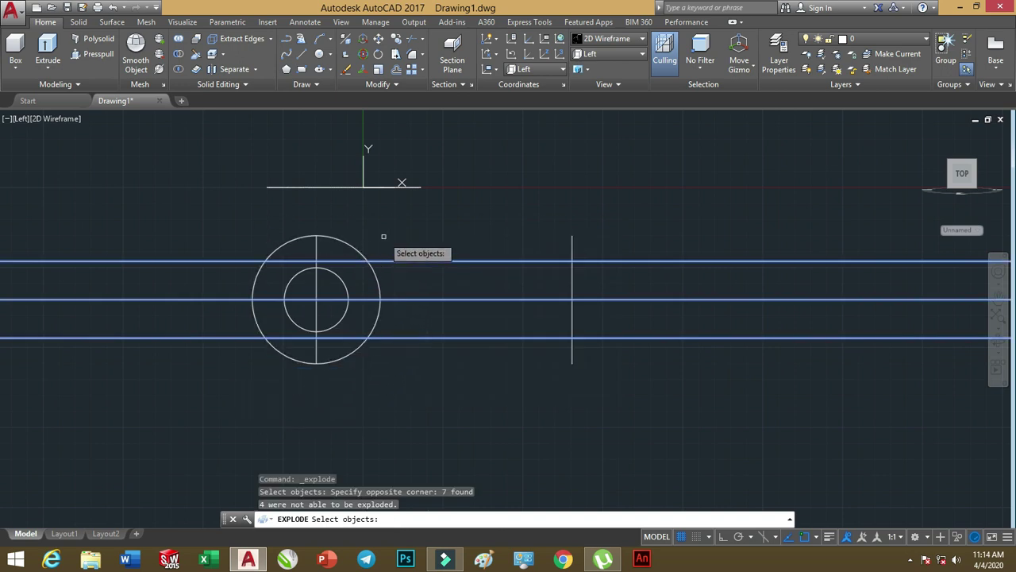
pyautogui.press('Return')
pyautogui.click(412, 38)
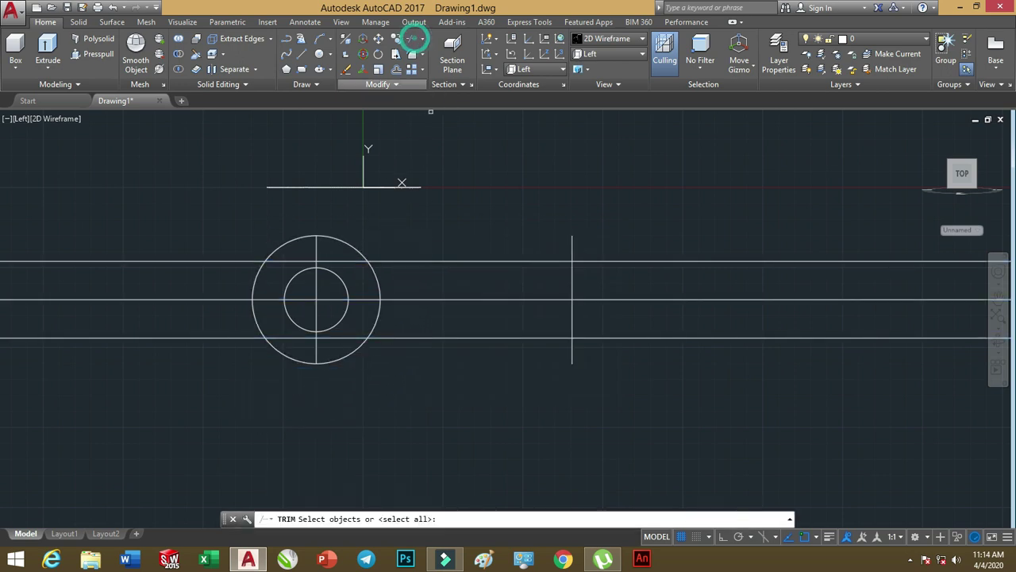
pyautogui.press('Return')
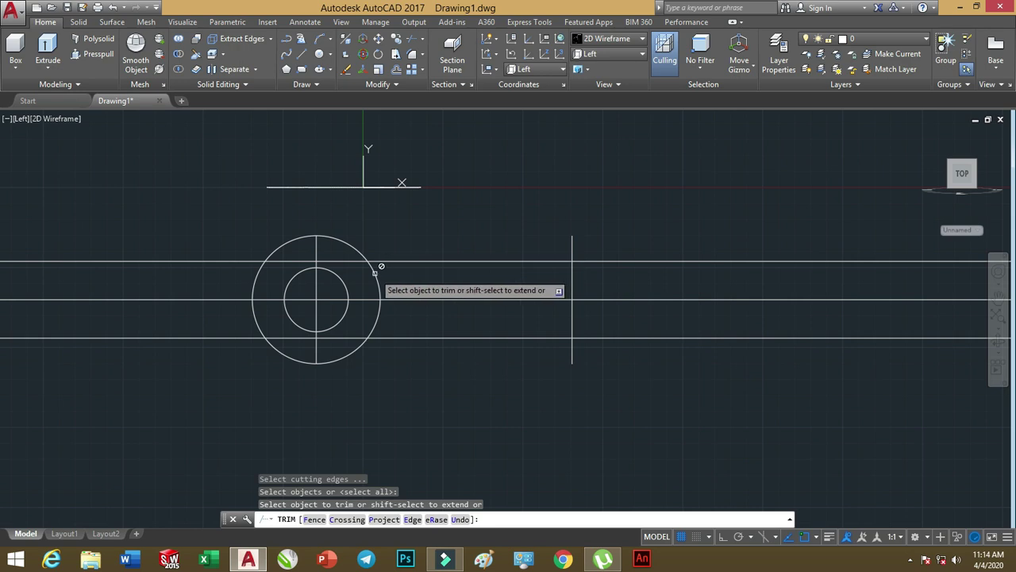
pyautogui.scroll(2, 355, 254)
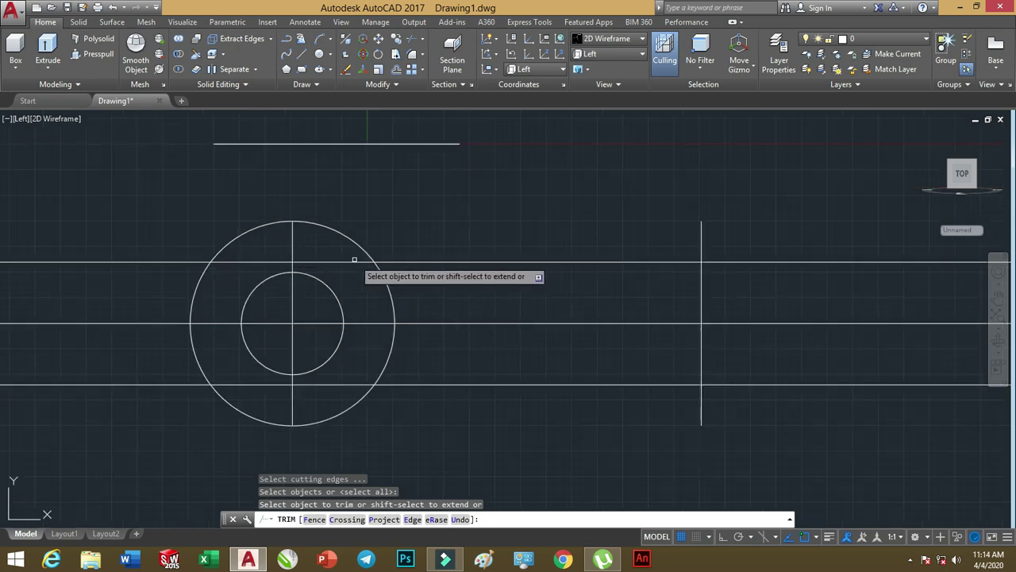
pyautogui.moveTo(433, 264); pyautogui.dragTo(464, 235, button='middle')
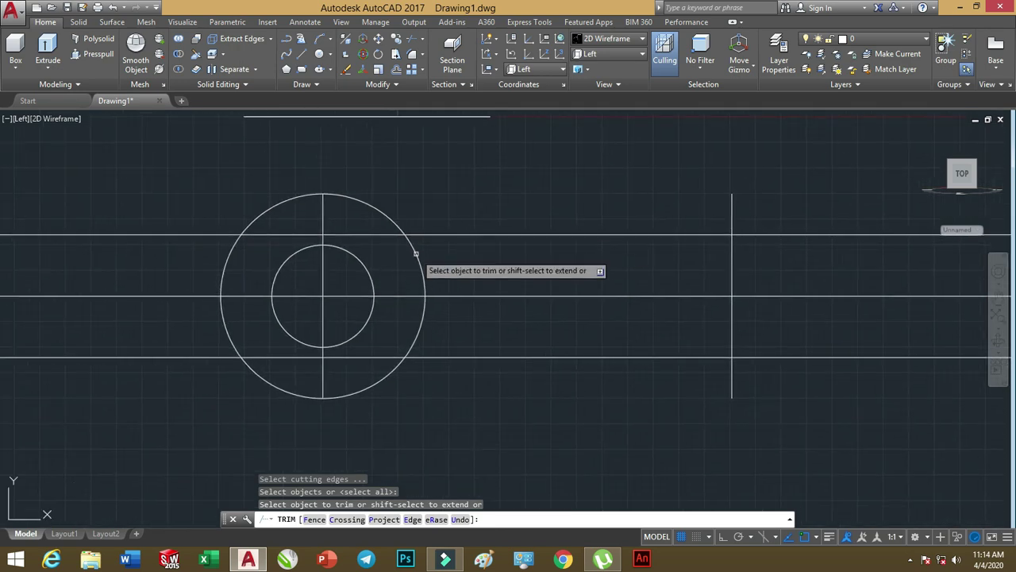
pyautogui.click(417, 47)
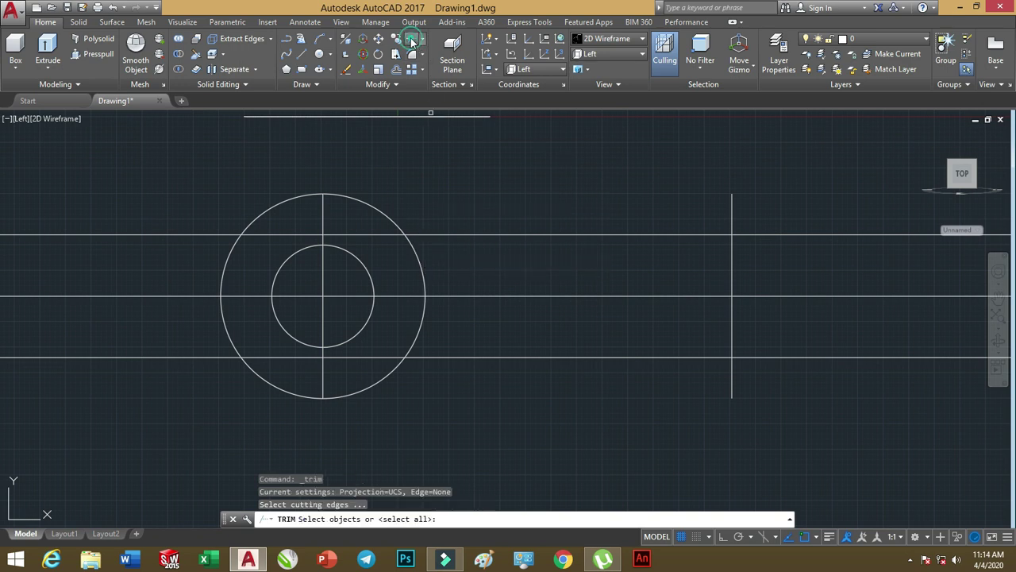
pyautogui.press('Return')
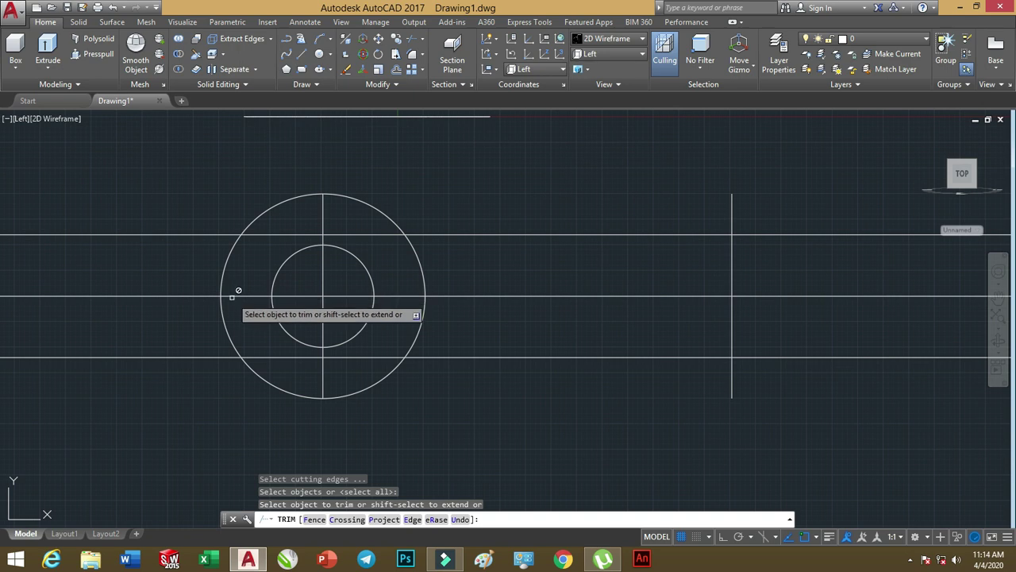
pyautogui.click(396, 84)
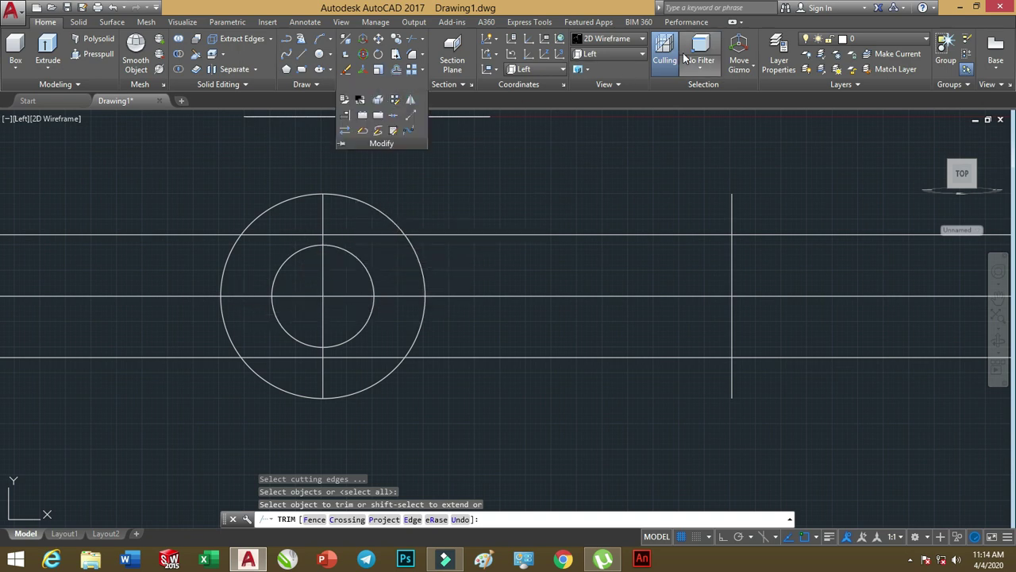
pyautogui.click(633, 55)
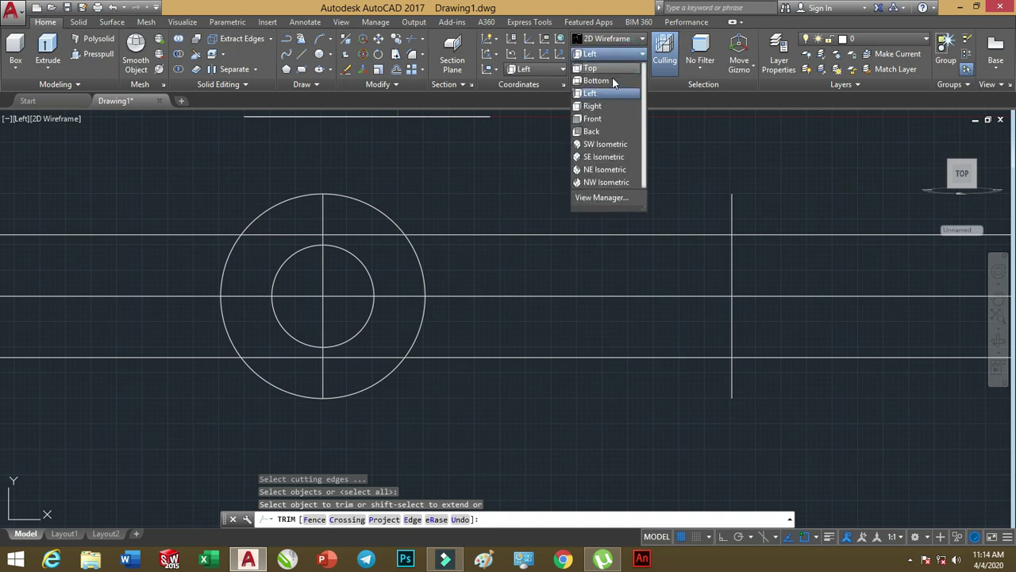
pyautogui.click(596, 97)
pyautogui.scroll(-2, 465, 241)
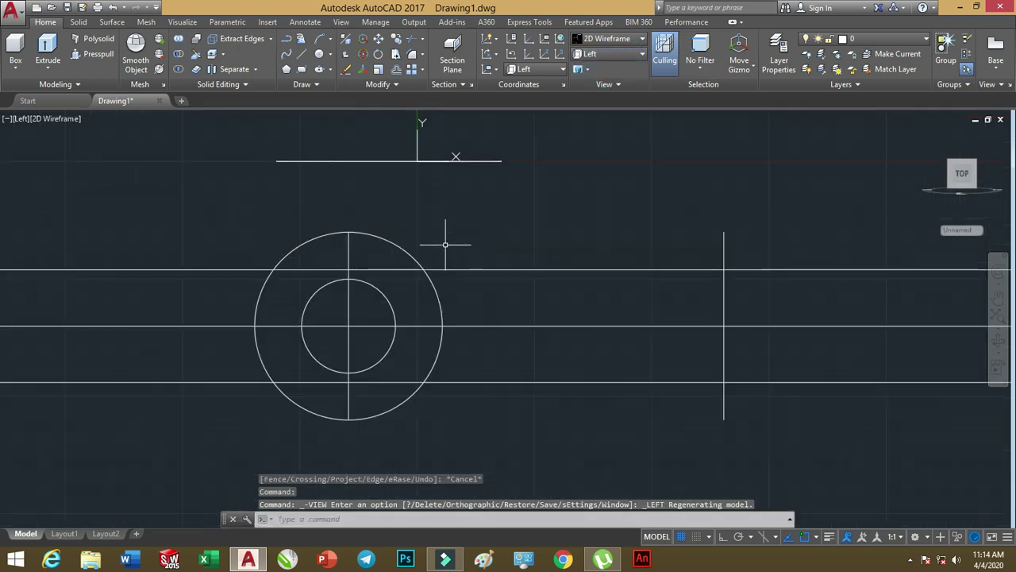
pyautogui.click(413, 40)
pyautogui.press('Return')
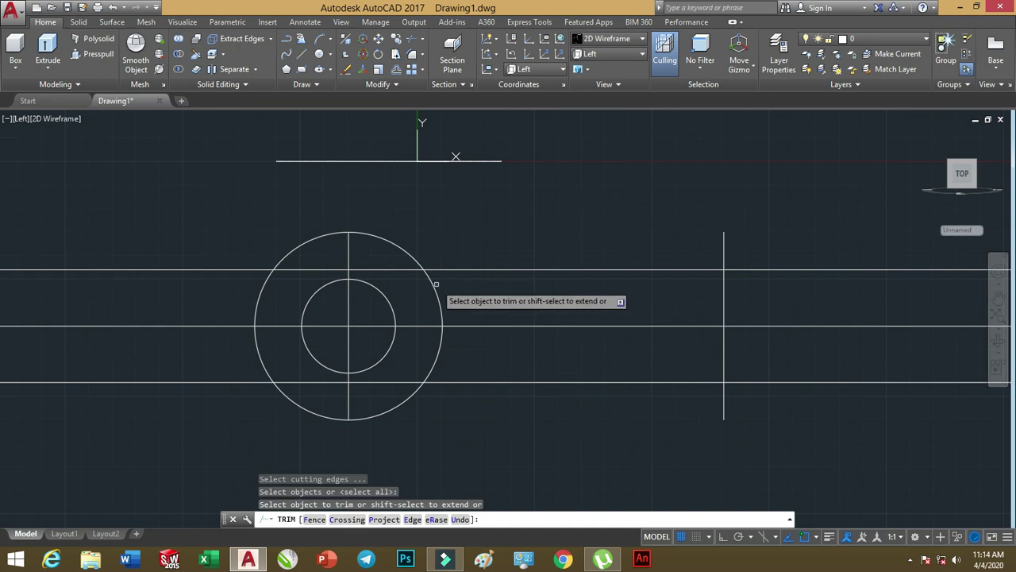
pyautogui.click(433, 287)
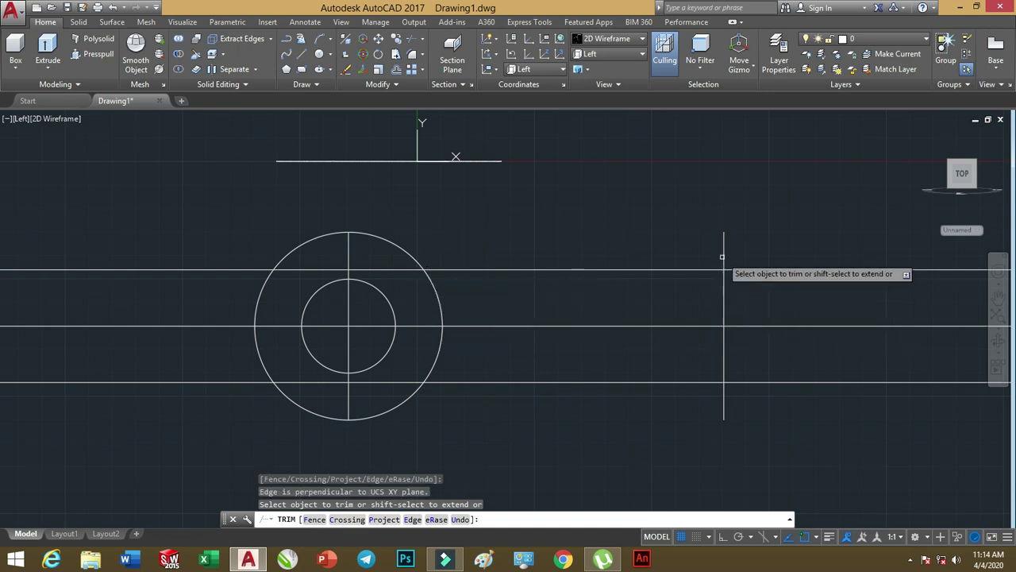
pyautogui.click(425, 44)
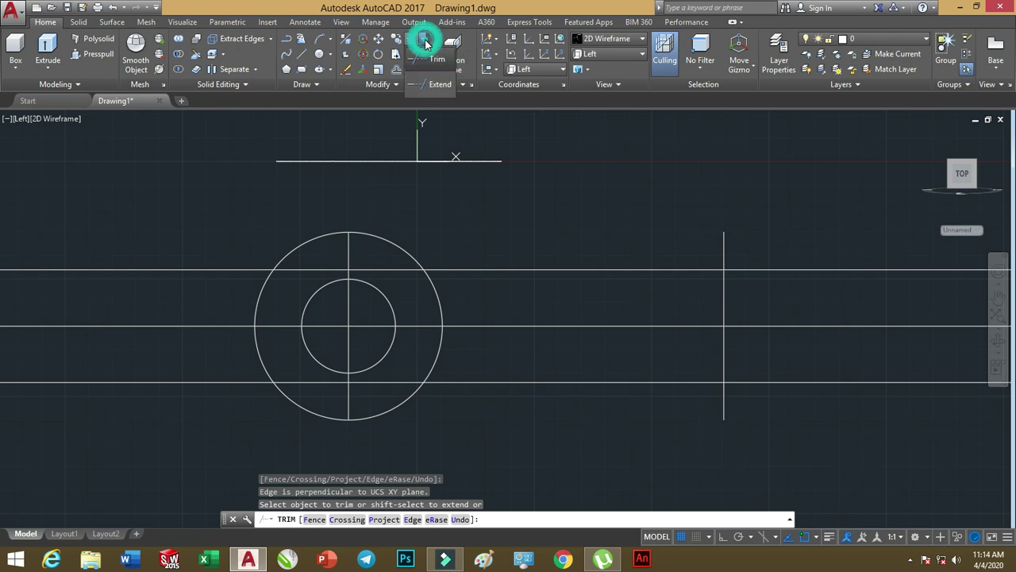
pyautogui.click(419, 60)
# Using all seven objects as cutting edges, trim the circle's right arcs and the line pieces inside it.
pyautogui.click(765, 213)
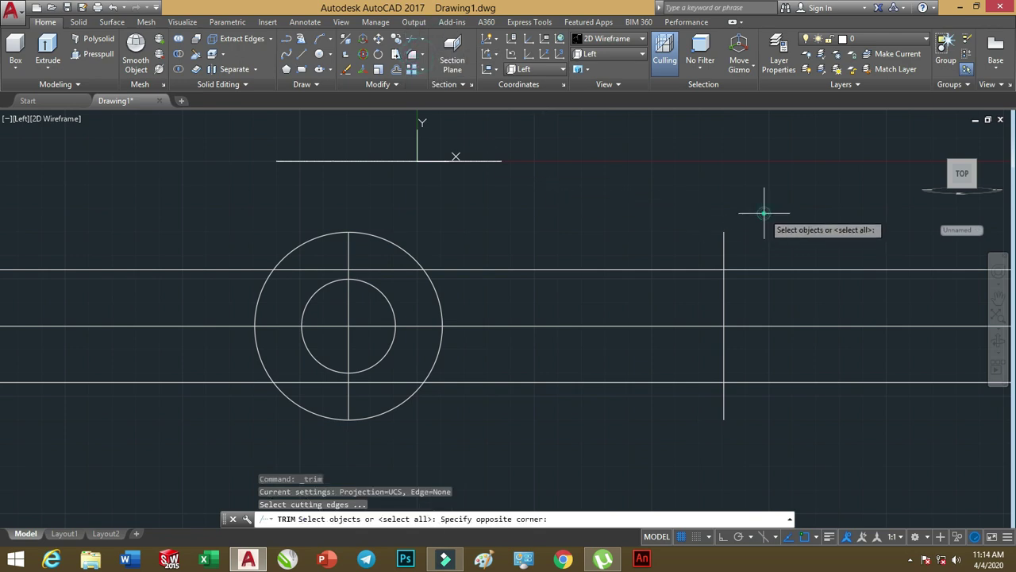
pyautogui.click(255, 433)
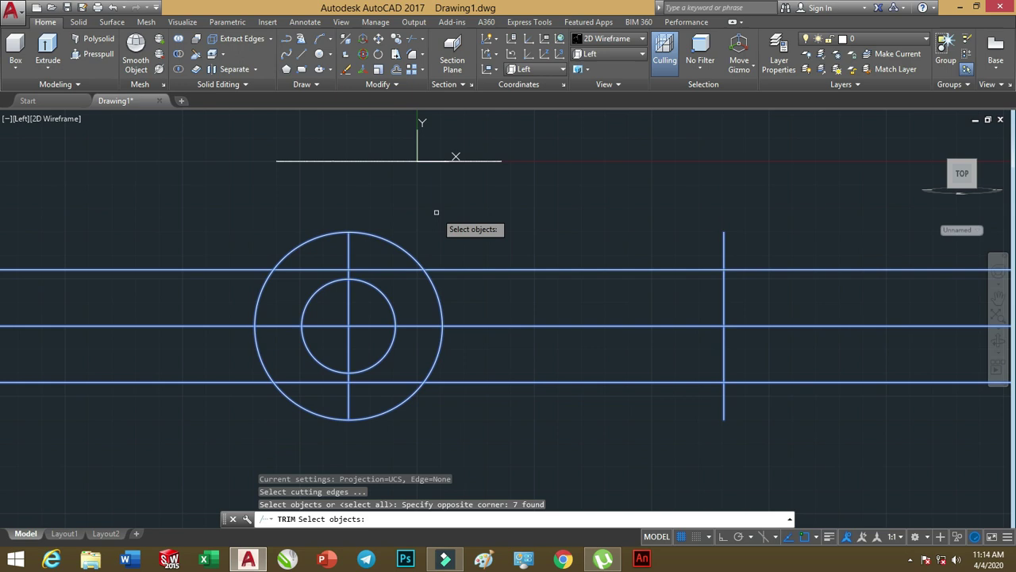
pyautogui.press('Return')
pyautogui.click(429, 276)
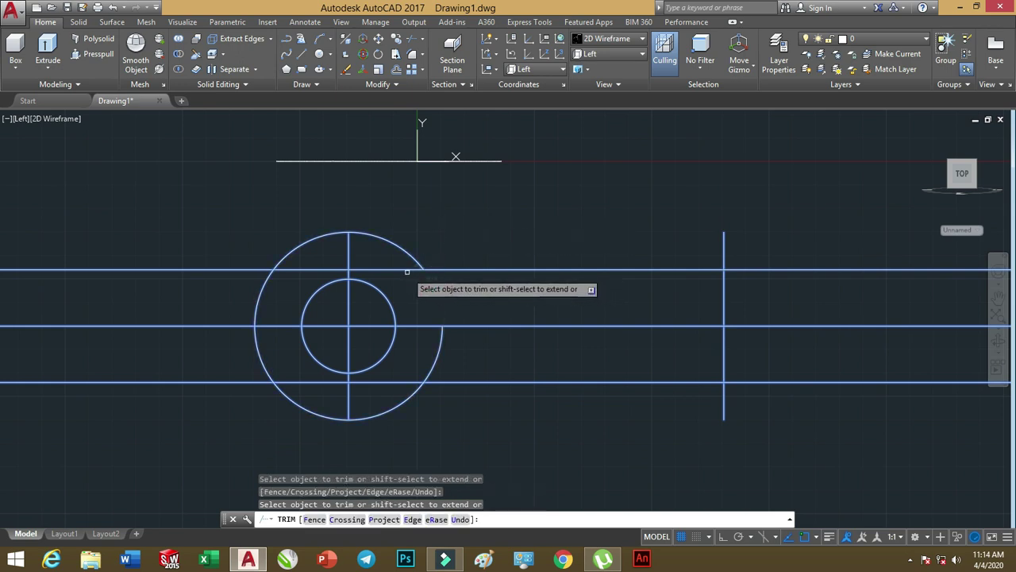
pyautogui.click(407, 270)
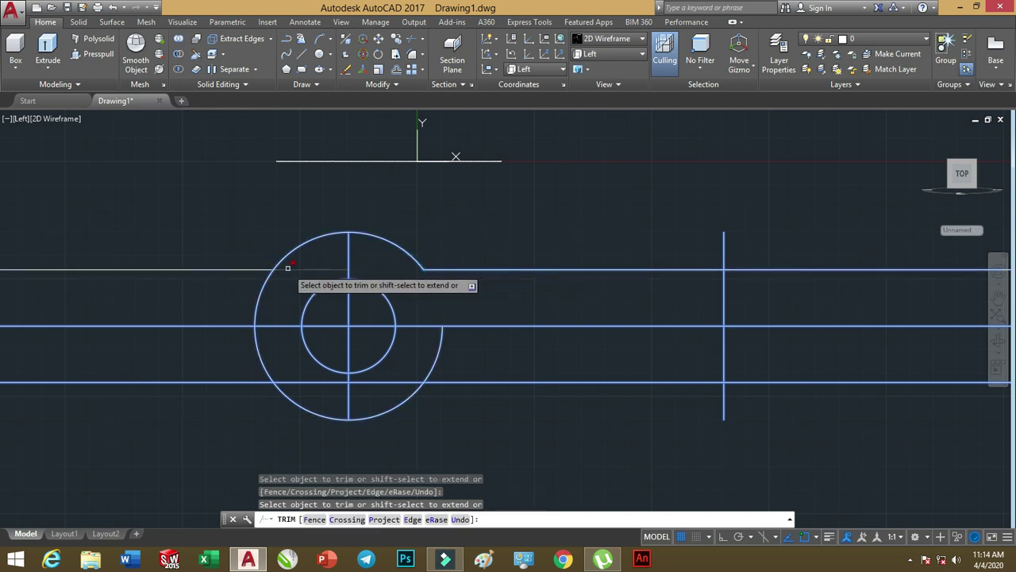
pyautogui.click(431, 368)
pyautogui.click(400, 384)
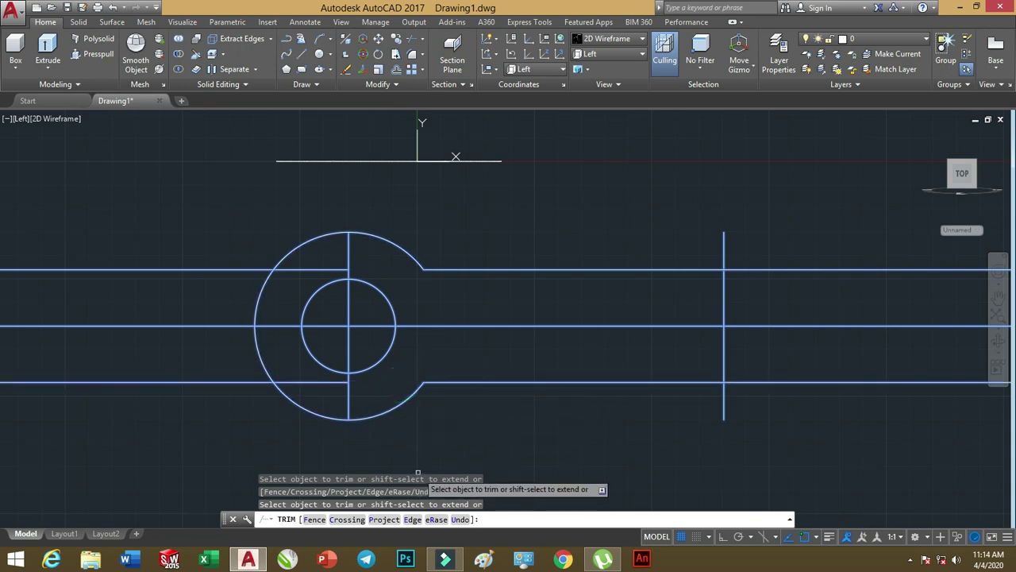
# Trim the vertical line's overhangs and the line extensions beyond the rod end, then select the middle line.
pyautogui.click(724, 391)
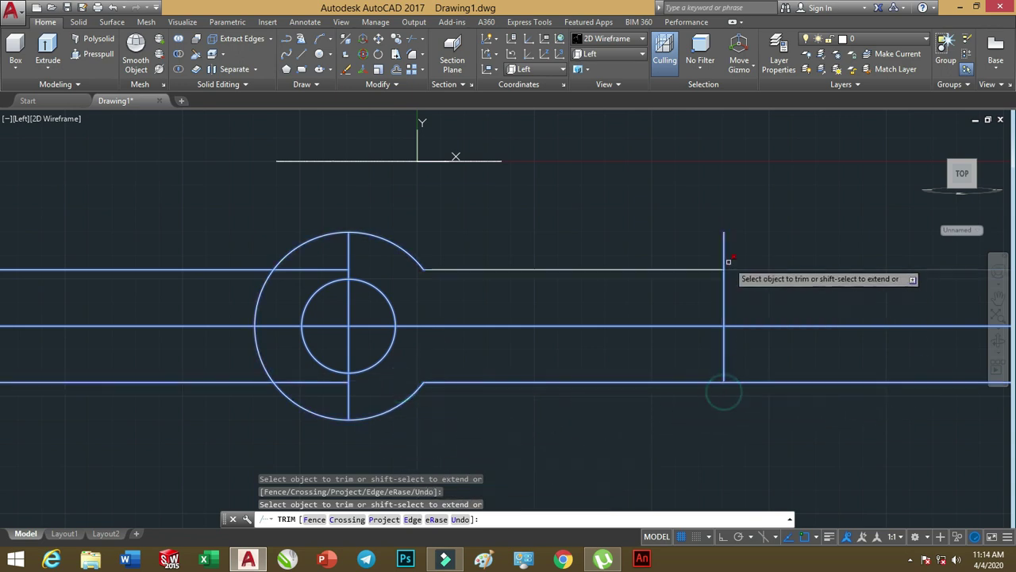
pyautogui.click(726, 254)
pyautogui.click(809, 250)
pyautogui.click(737, 426)
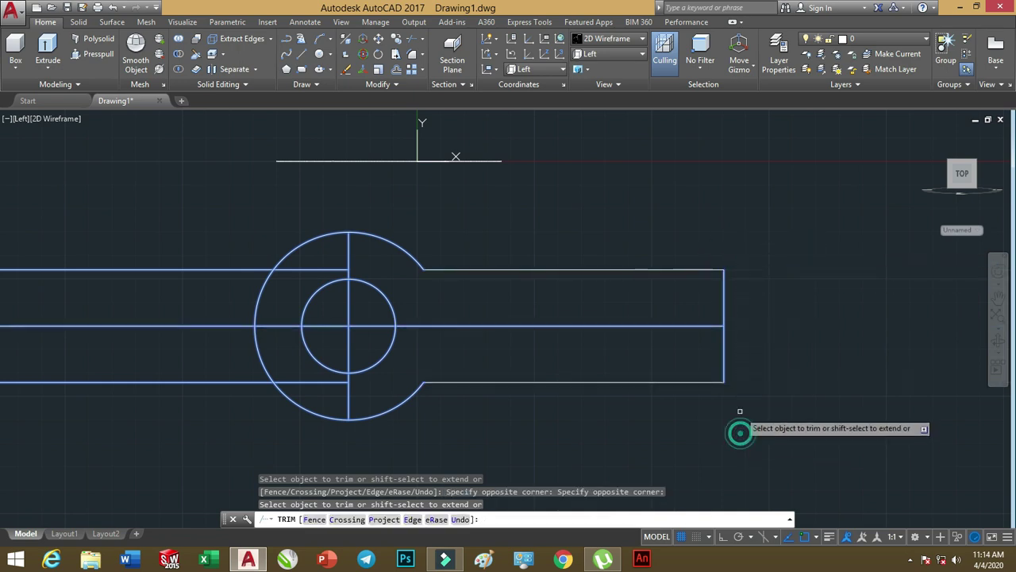
pyautogui.scroll(-1, 427, 278)
pyautogui.rightClick(473, 226)
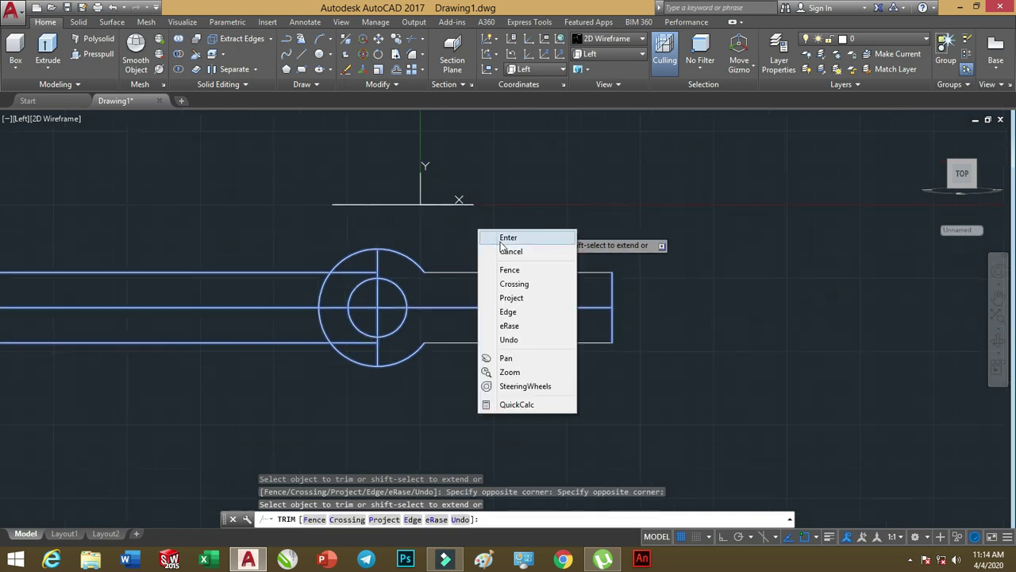
pyautogui.click(501, 246)
pyautogui.click(442, 306)
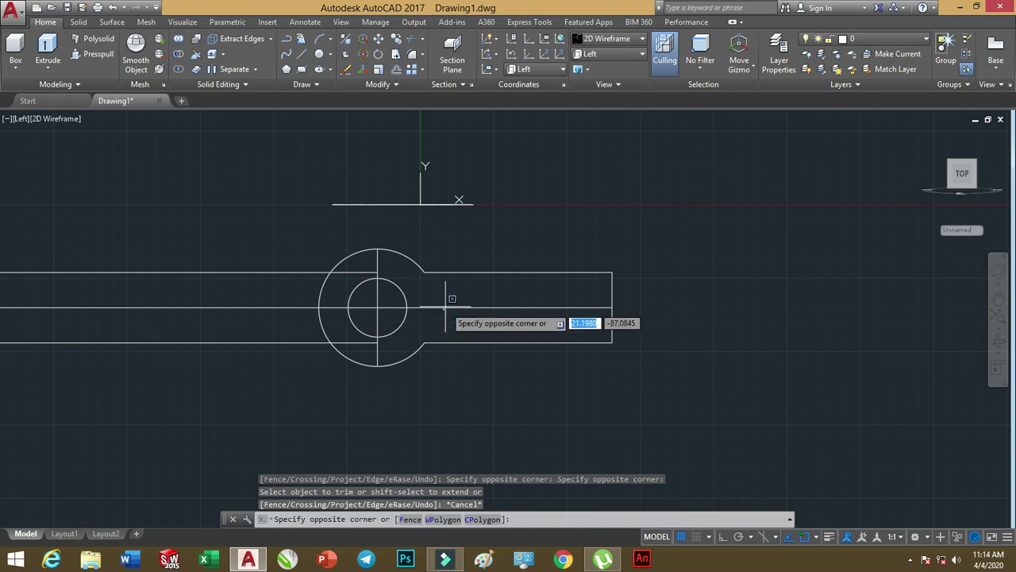
pyautogui.click(445, 307)
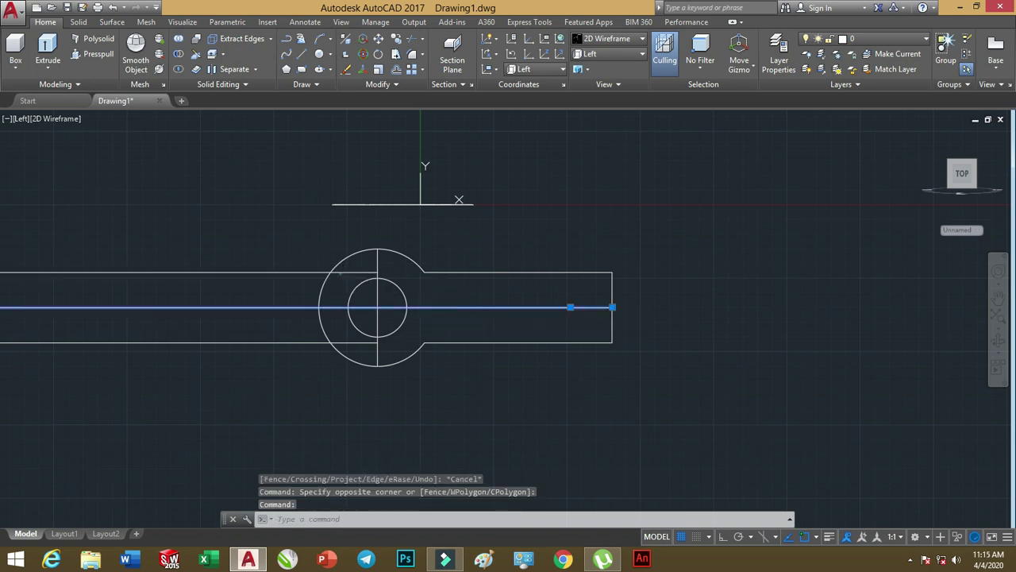
# Delete the middle horizontal line, the left horizontal stubs and the vertical centre line.
pyautogui.click(341, 272)
pyautogui.click(353, 343)
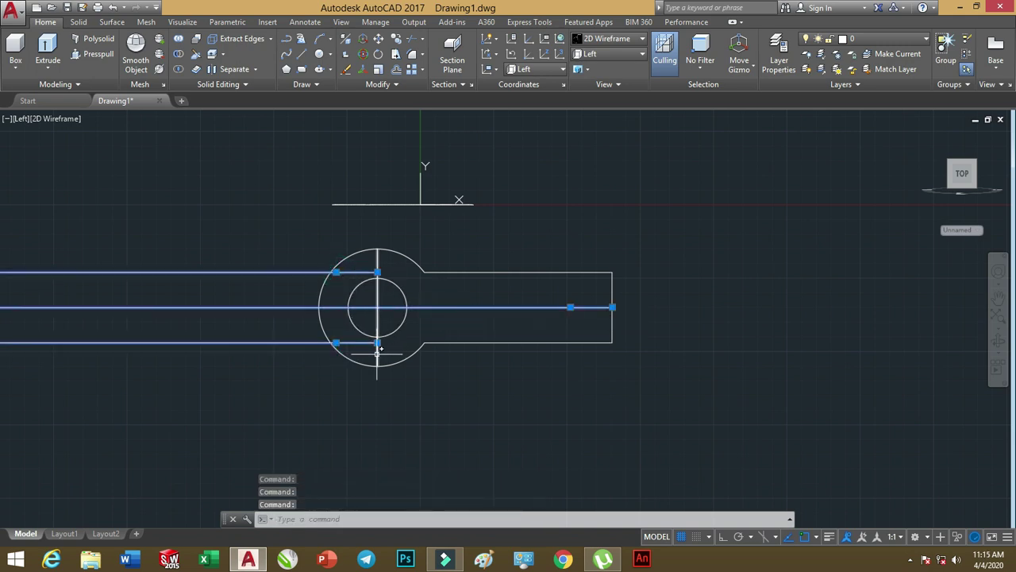
pyautogui.click(383, 351)
pyautogui.click(374, 358)
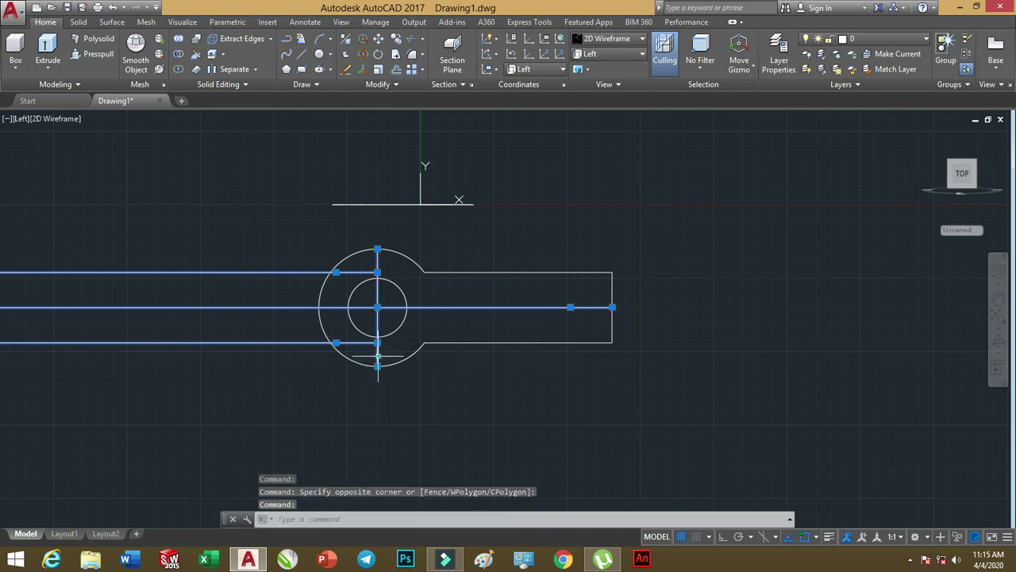
pyautogui.press('Delete')
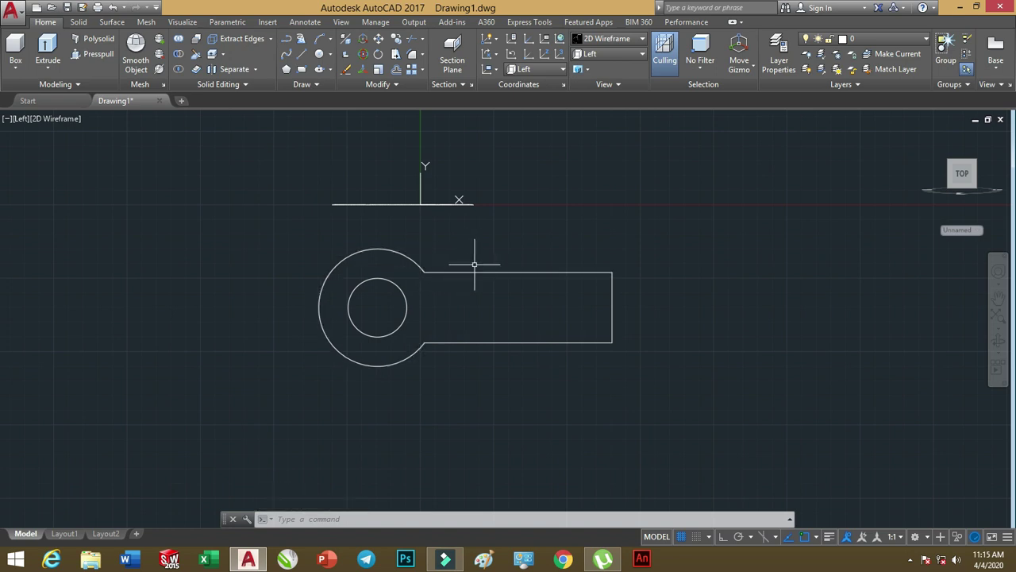
# Set a 50 fillet radius, then undo a misplaced fillet between the circle and bottom edge.
pyautogui.click(414, 54)
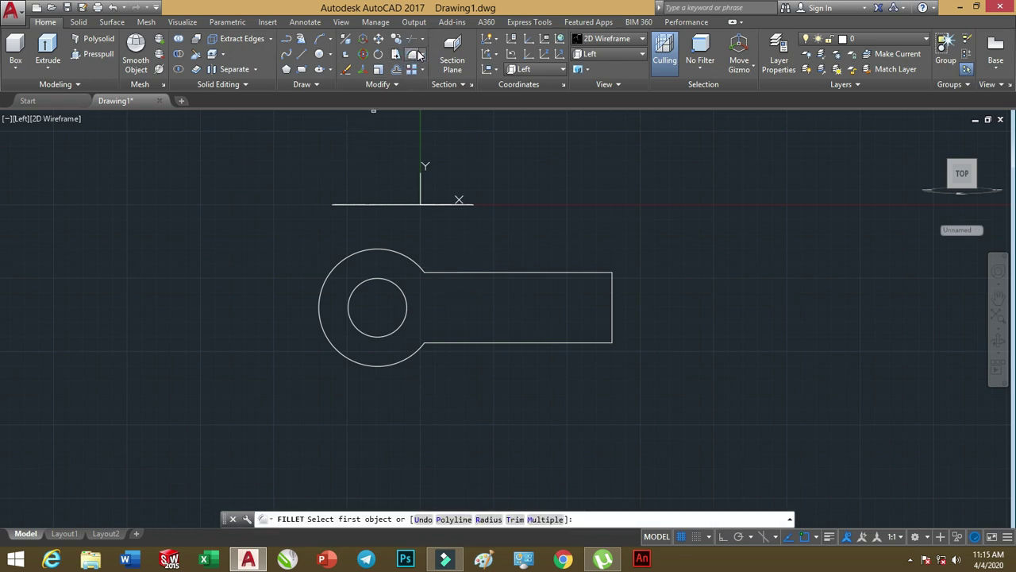
pyautogui.write('r')
pyautogui.press('Return')
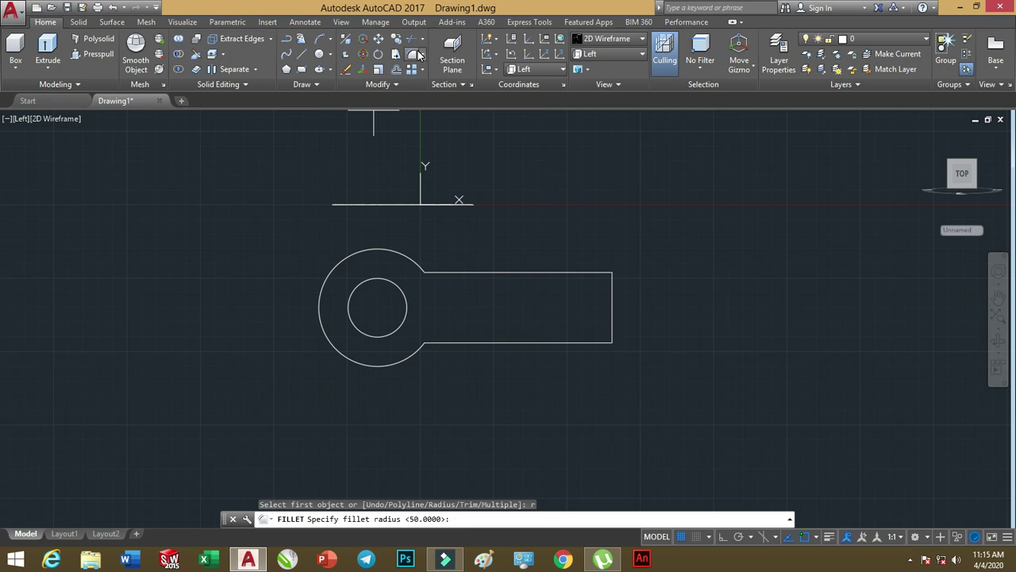
pyautogui.write('50')
pyautogui.press('Return')
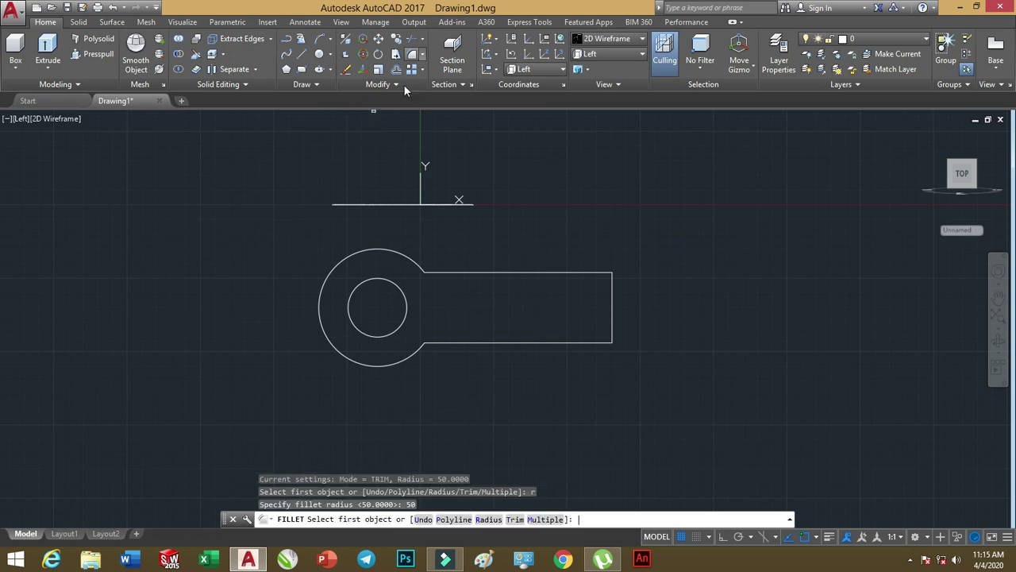
pyautogui.click(414, 262)
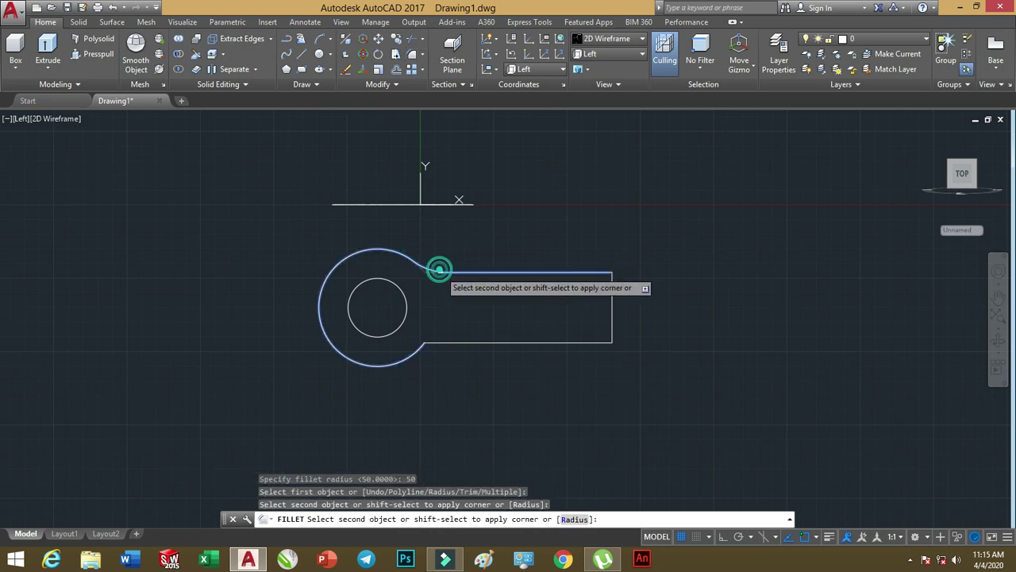
pyautogui.click(447, 342)
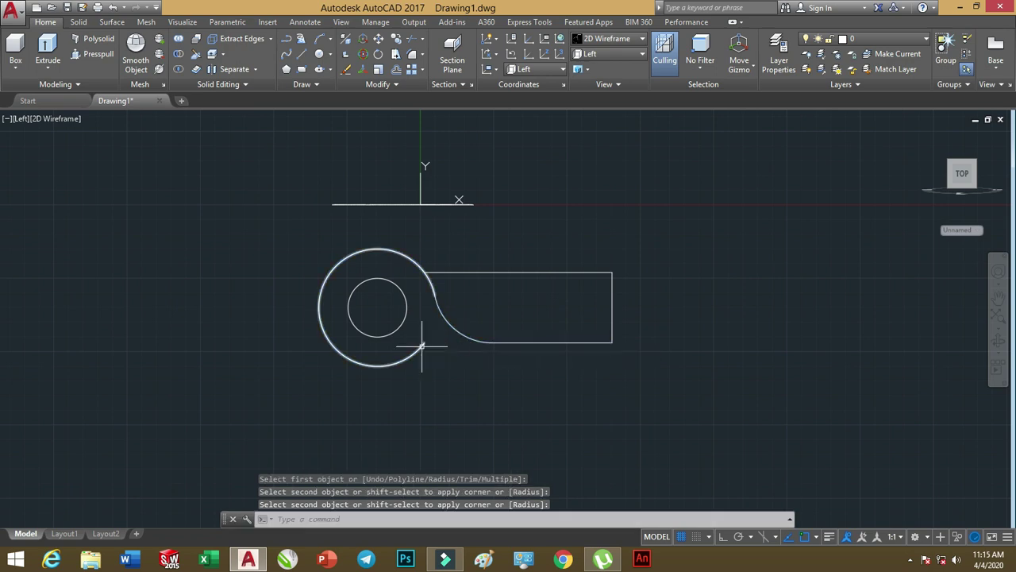
pyautogui.hotkey('ctrl', 'z')
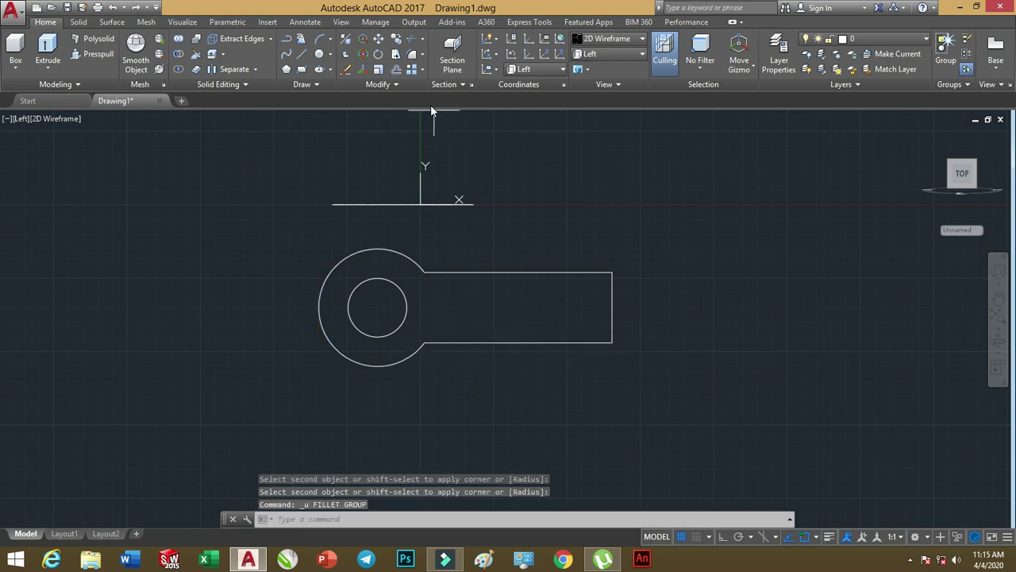
# Fillet the rod's top and bottom edges into the large circle with radius 50.
pyautogui.click(411, 60)
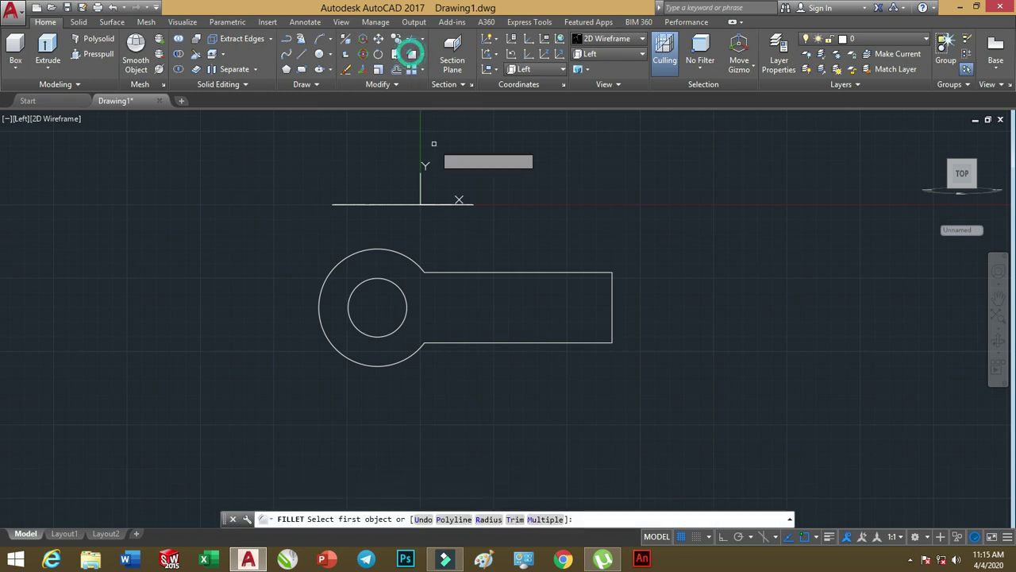
pyautogui.click(439, 272)
pyautogui.click(413, 259)
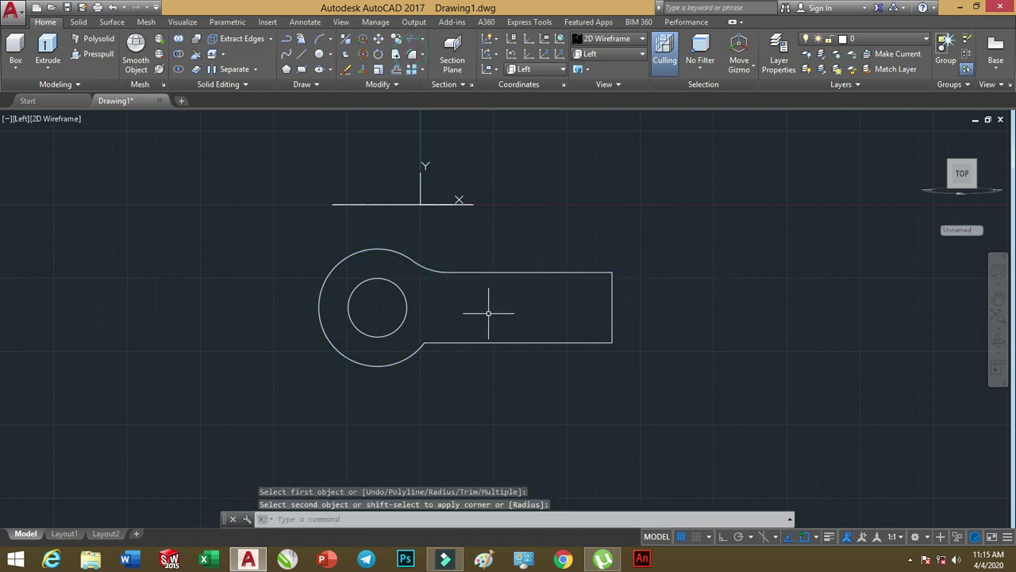
pyautogui.press('Return')
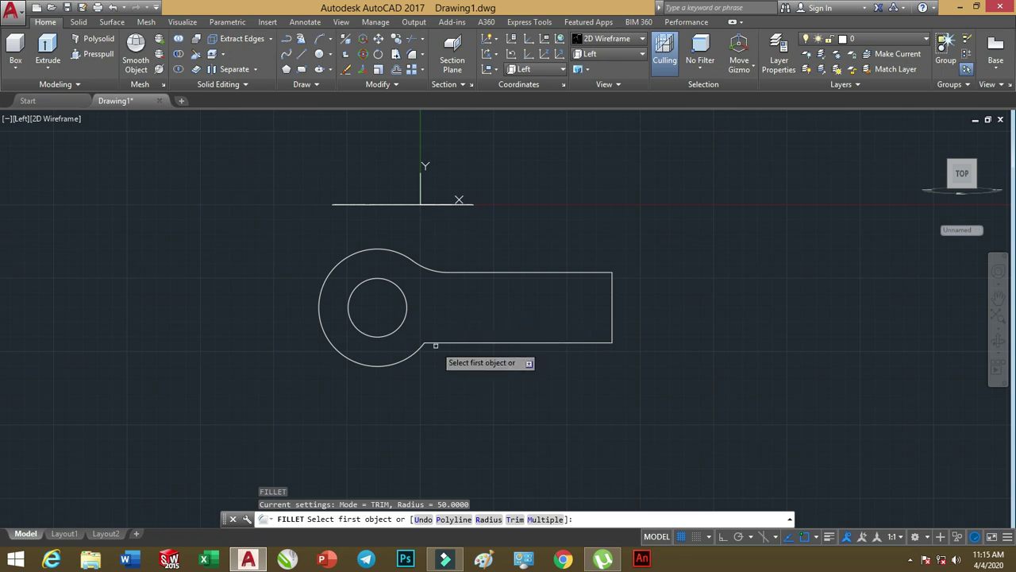
pyautogui.click(439, 342)
pyautogui.click(413, 353)
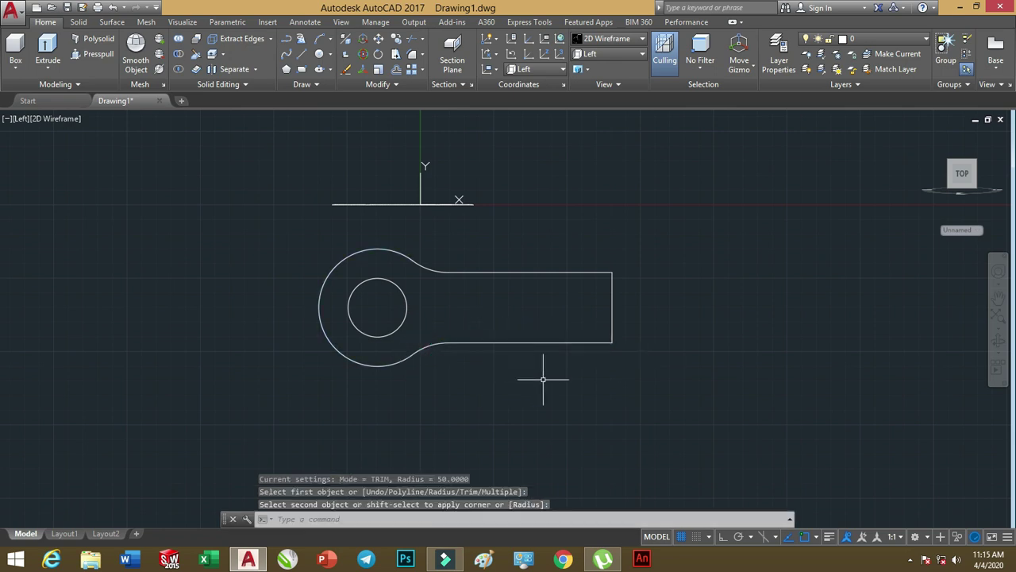
pyautogui.scroll(-2, 421, 288)
pyautogui.scroll(2, 432, 278)
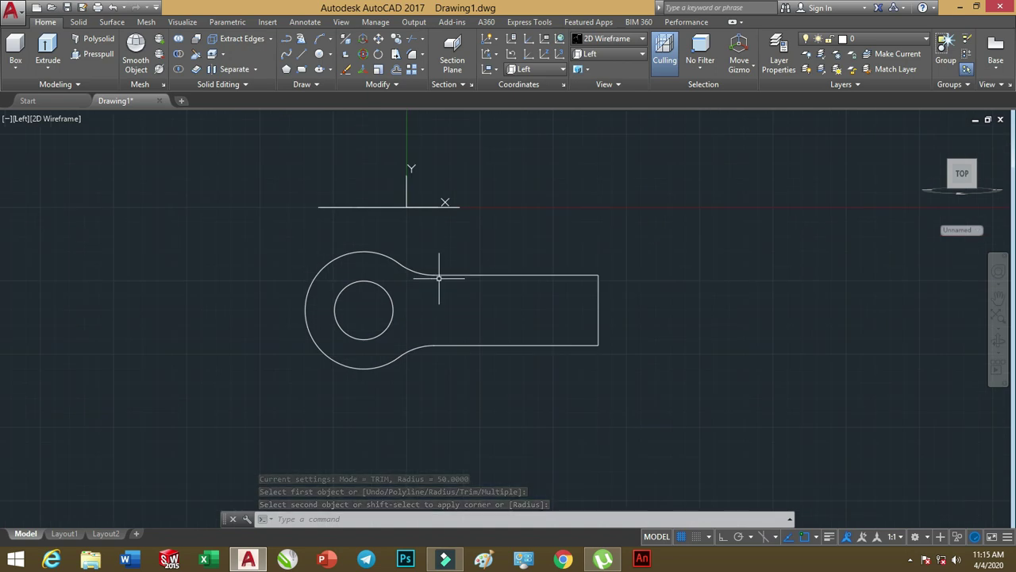
# Convert the window-selected rod outline and hole into two regions, then switch to SW Isometric.
pyautogui.click(309, 84)
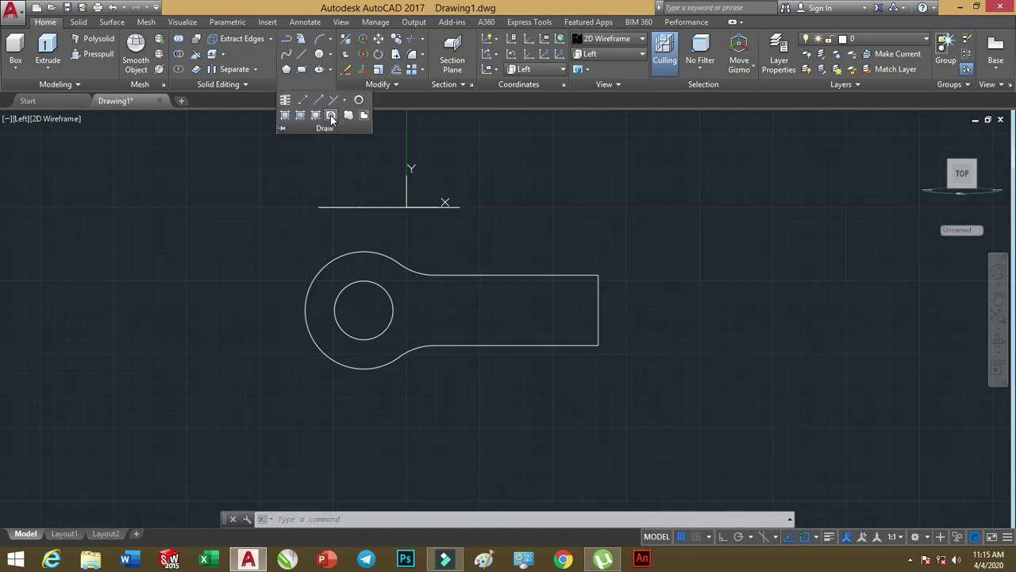
pyautogui.click(331, 114)
pyautogui.click(639, 232)
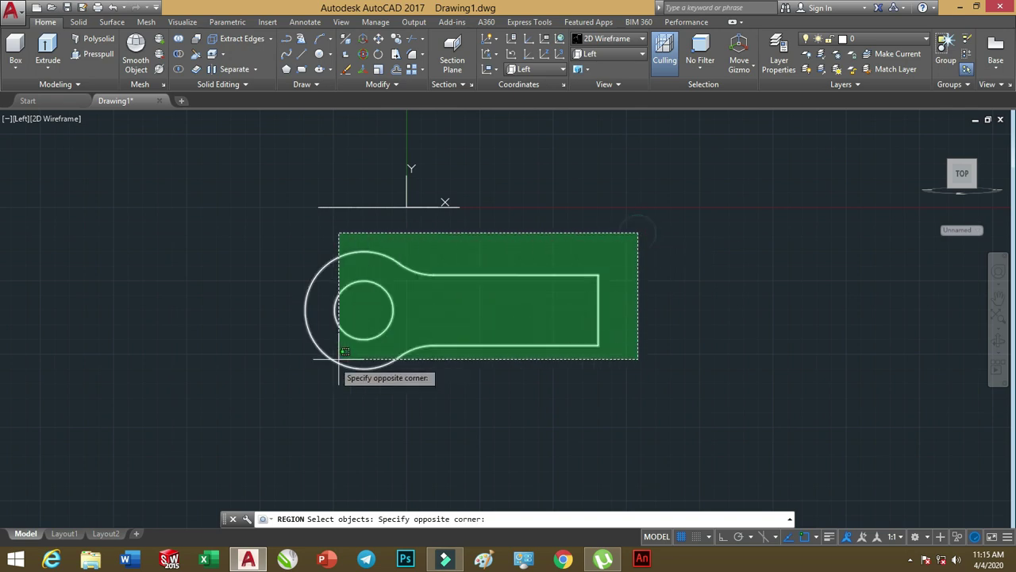
pyautogui.click(255, 409)
pyautogui.press('Return')
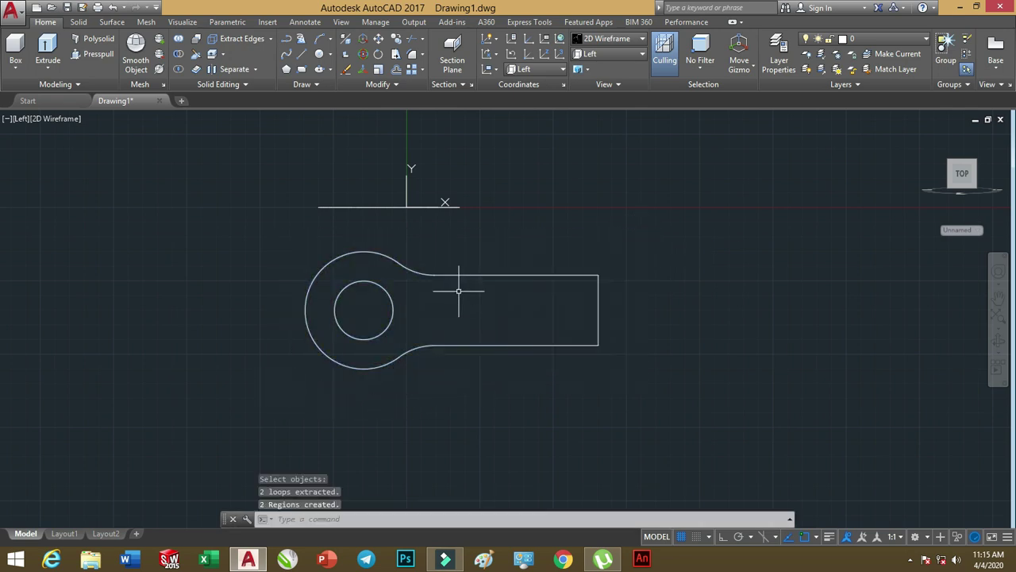
pyautogui.click(627, 55)
pyautogui.click(609, 145)
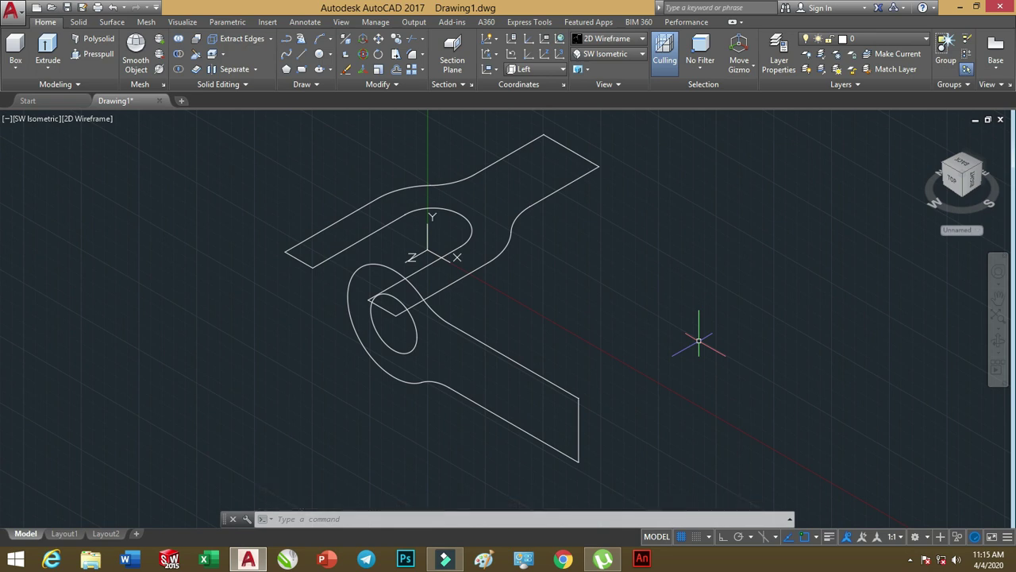
# In Top view, window-select the edge-on rod profile.
pyautogui.click(610, 54)
pyautogui.click(599, 69)
pyautogui.scroll(-2, 468, 286)
pyautogui.scroll(-2, 450, 292)
pyautogui.scroll(2, 500, 236)
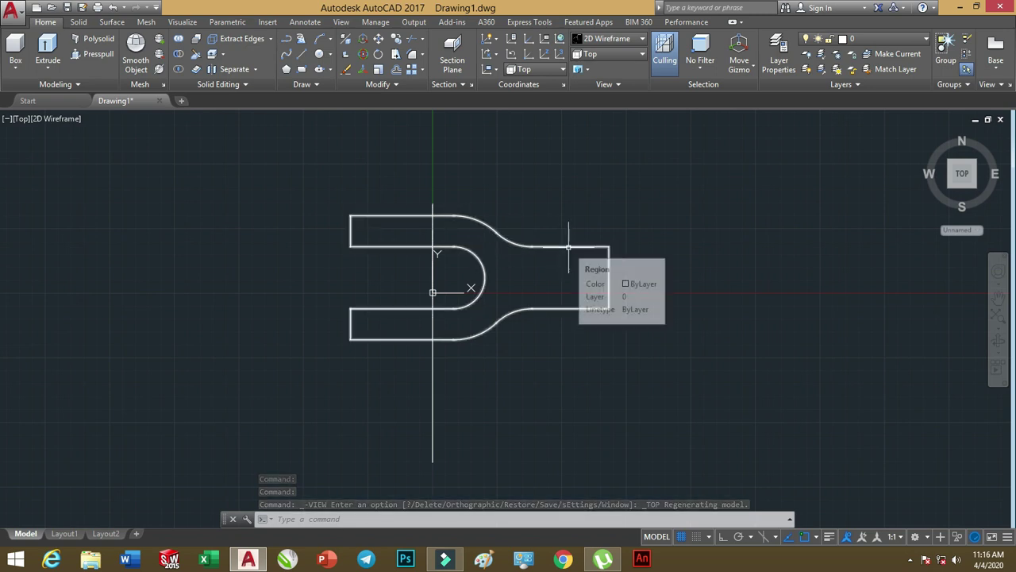
pyautogui.click(402, 189)
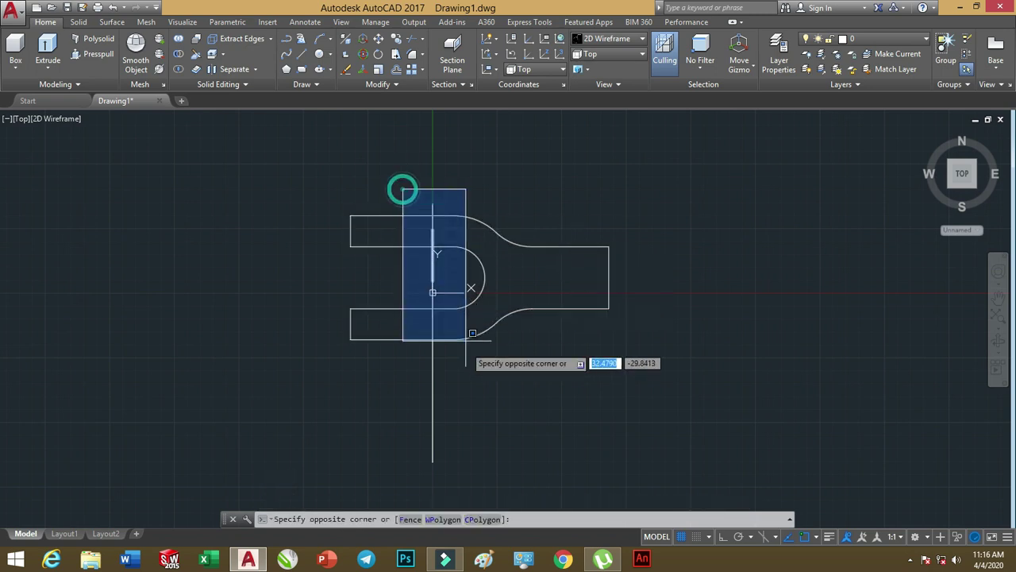
pyautogui.click(458, 470)
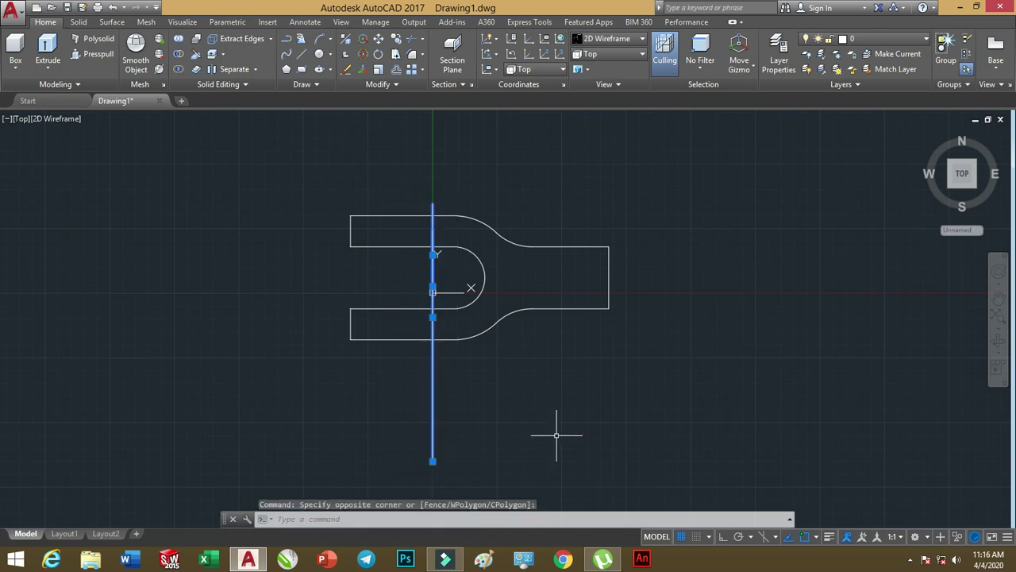
# Rotate the profile 90 degrees about its bottom endpoint and return to SW Isometric.
pyautogui.click(381, 53)
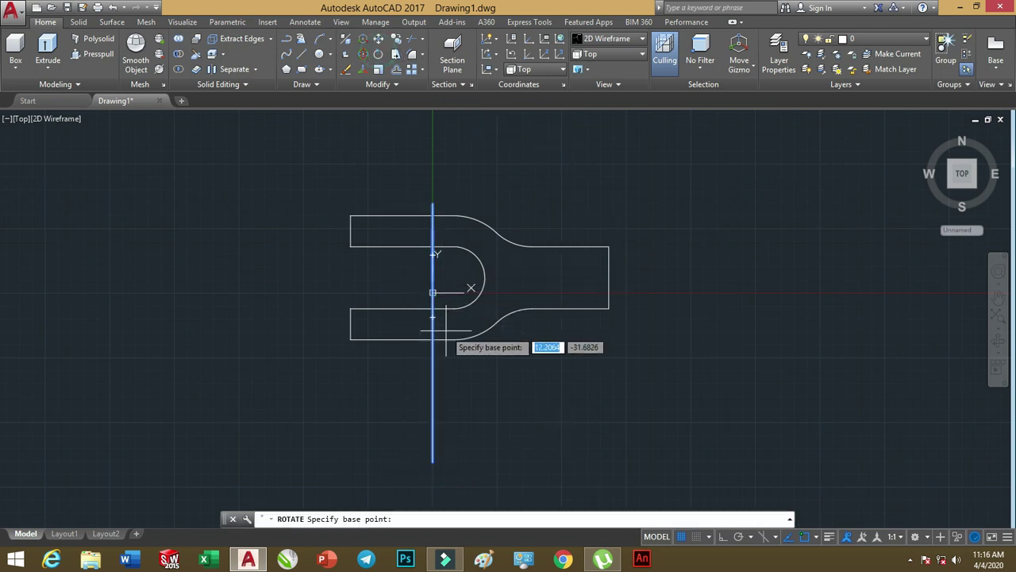
pyautogui.click(433, 459)
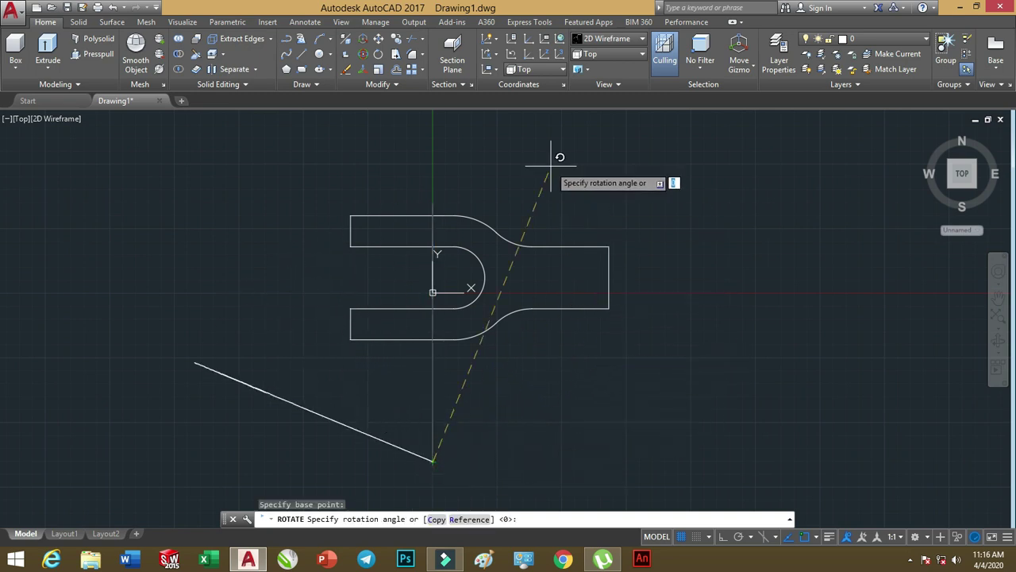
pyautogui.write('0')
pyautogui.press('Return')
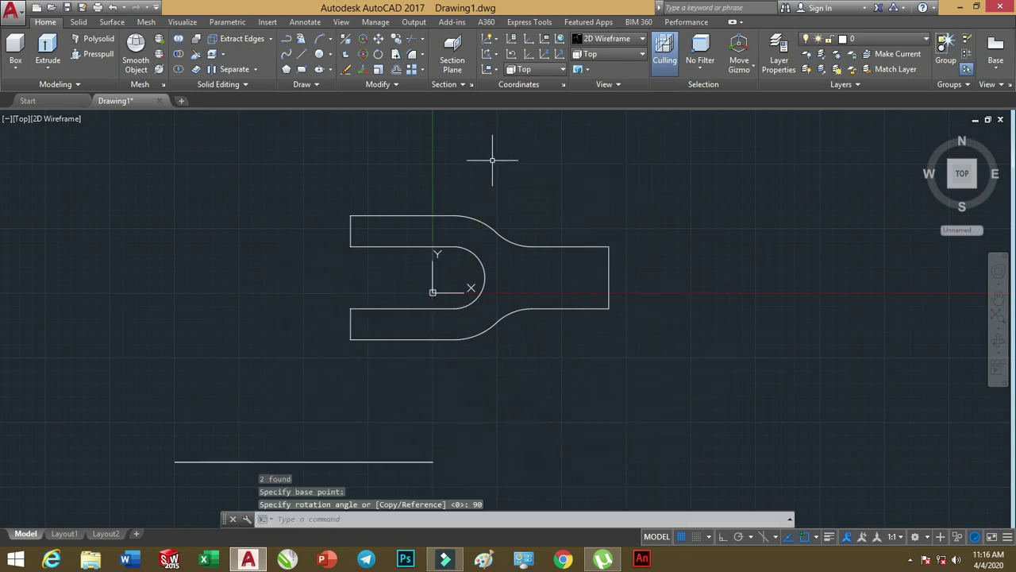
pyautogui.click(642, 54)
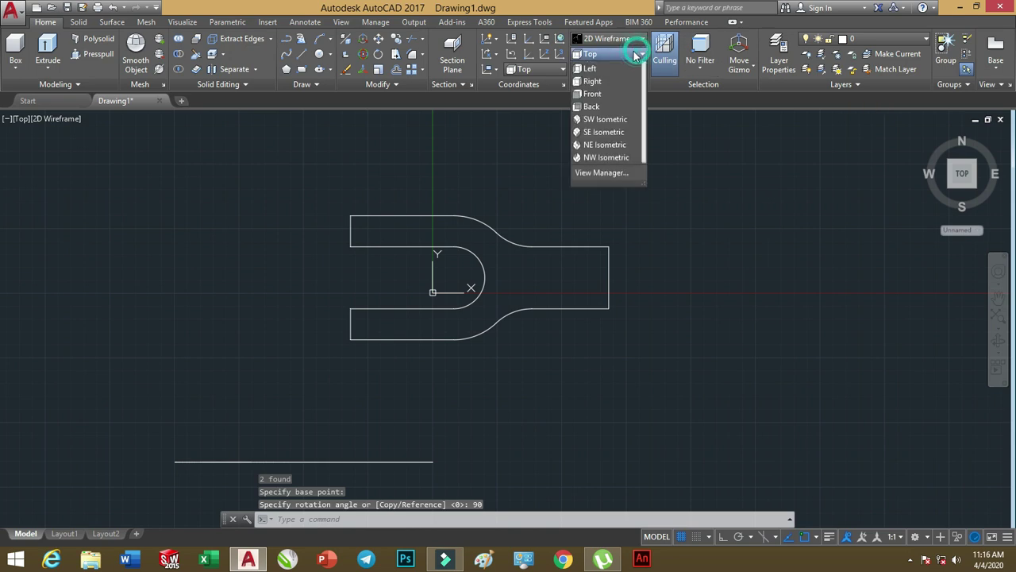
pyautogui.click(609, 149)
pyautogui.scroll(-2, 517, 258)
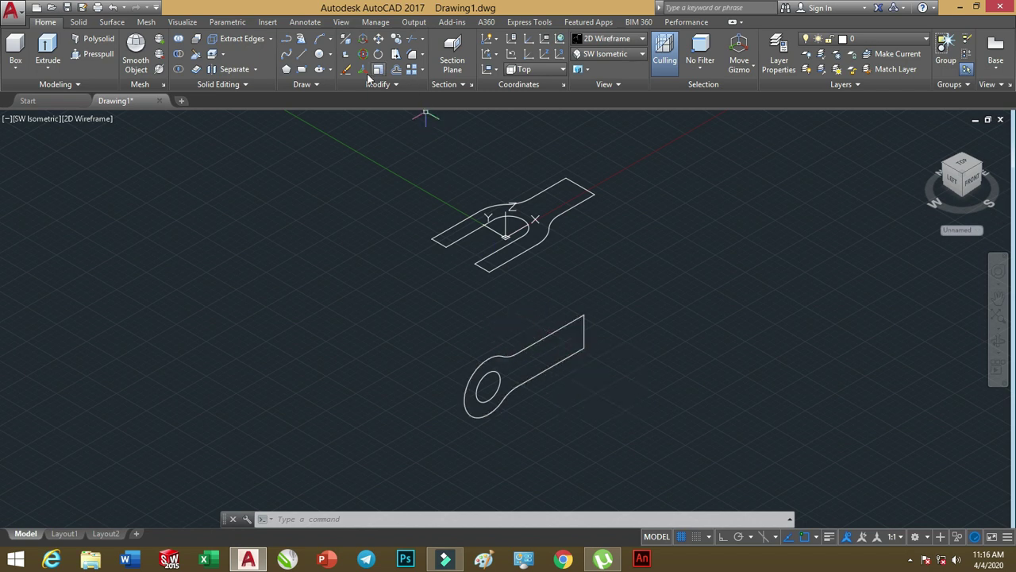
# Extrude the rod outline region and the hole circle 120 units.
pyautogui.click(48, 49)
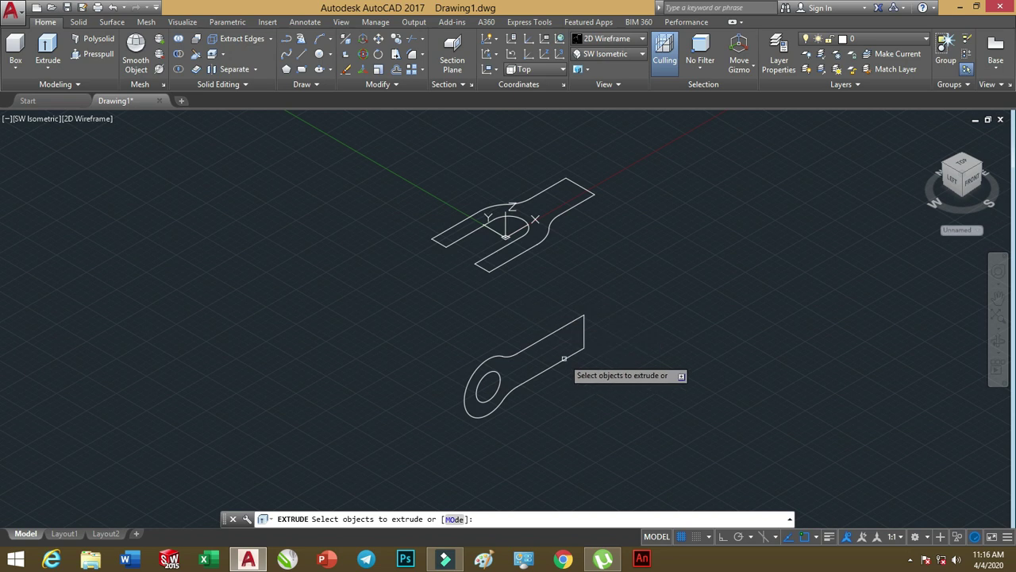
pyautogui.click(584, 338)
pyautogui.click(493, 373)
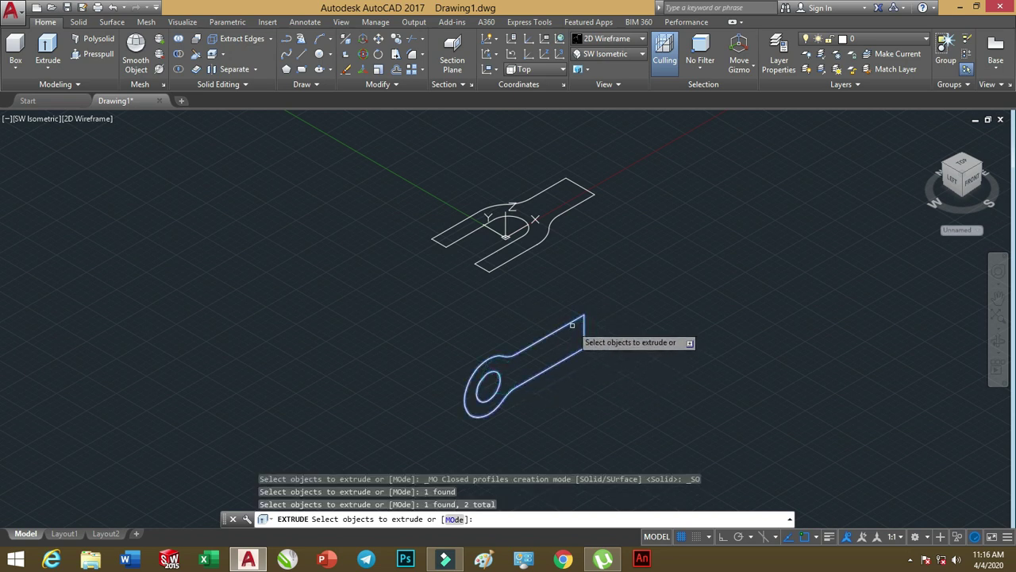
pyautogui.press('Return')
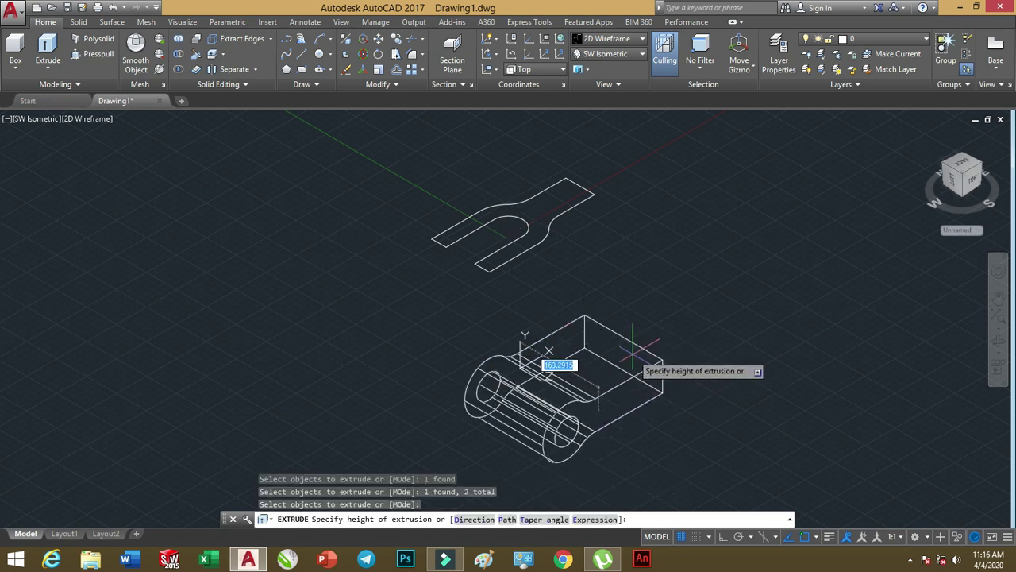
pyautogui.write('120')
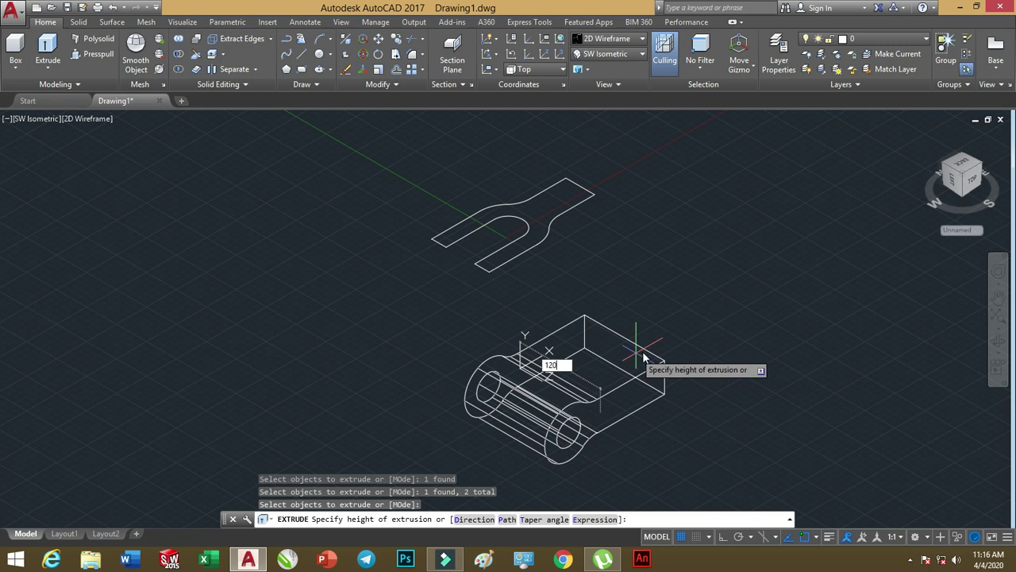
pyautogui.press('Return')
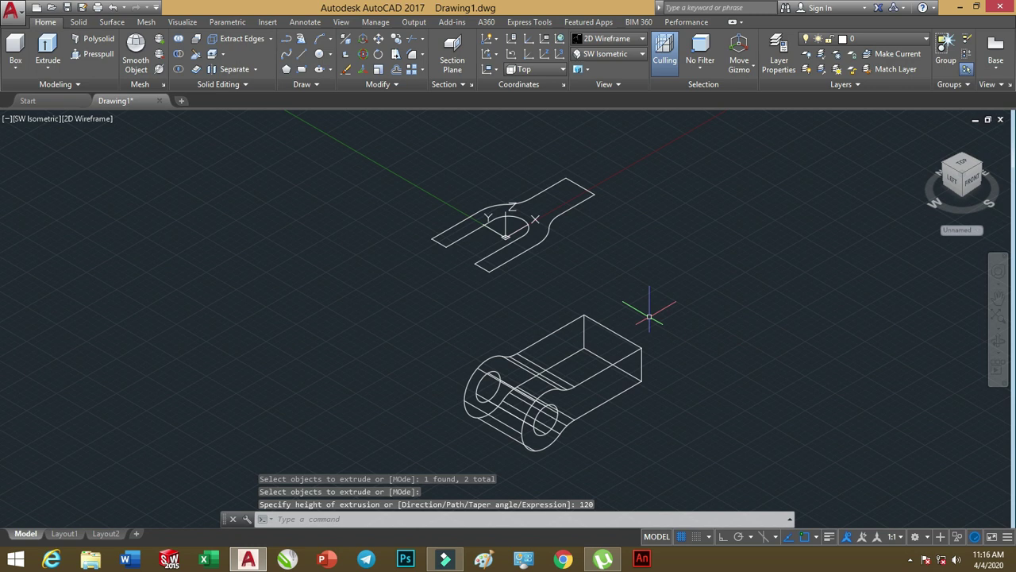
pyautogui.moveTo(640, 293); pyautogui.dragTo(607, 263, button='middle')
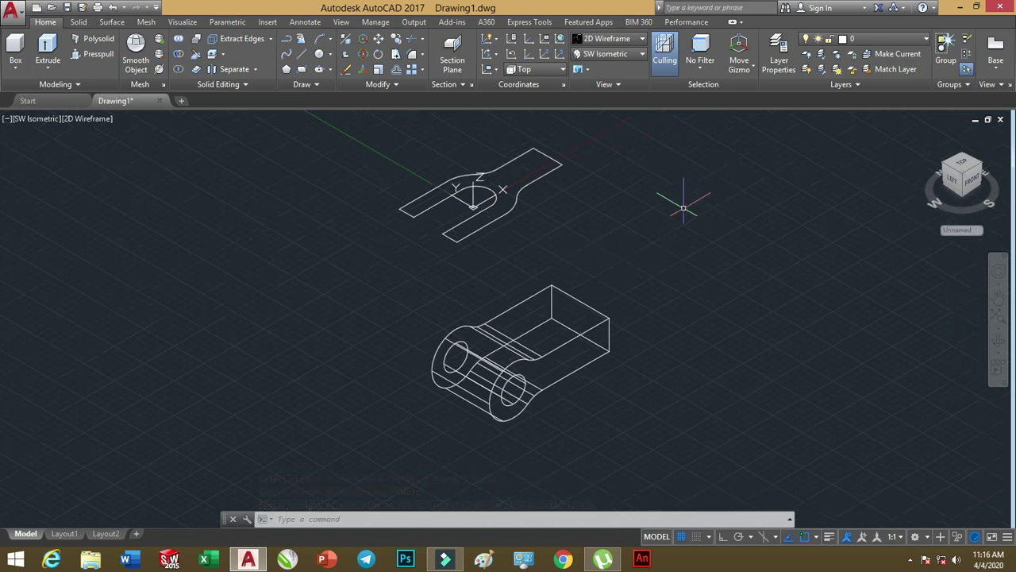
# Switch to the Conceptual visual style and turn off the grid.
pyautogui.click(639, 45)
pyautogui.click(659, 68)
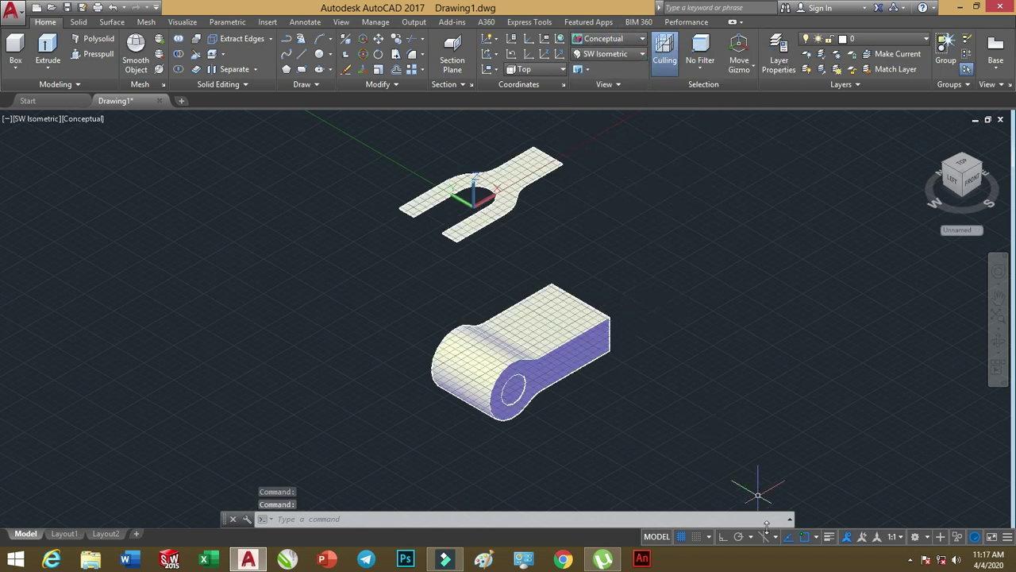
pyautogui.click(681, 536)
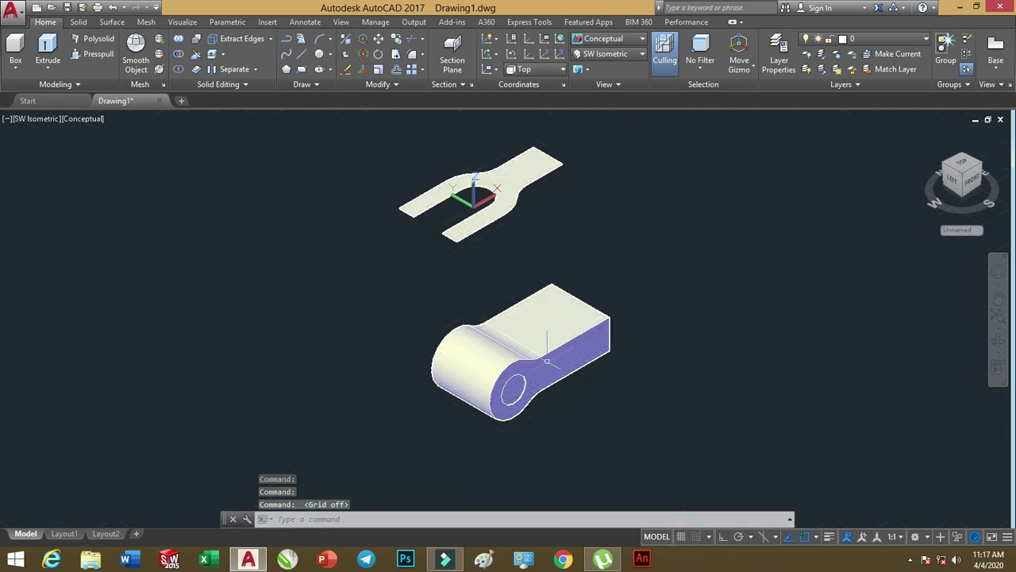
# Subtract the hole cylinder from the rod solid to leave a through hole.
pyautogui.click(180, 54)
pyautogui.click(599, 325)
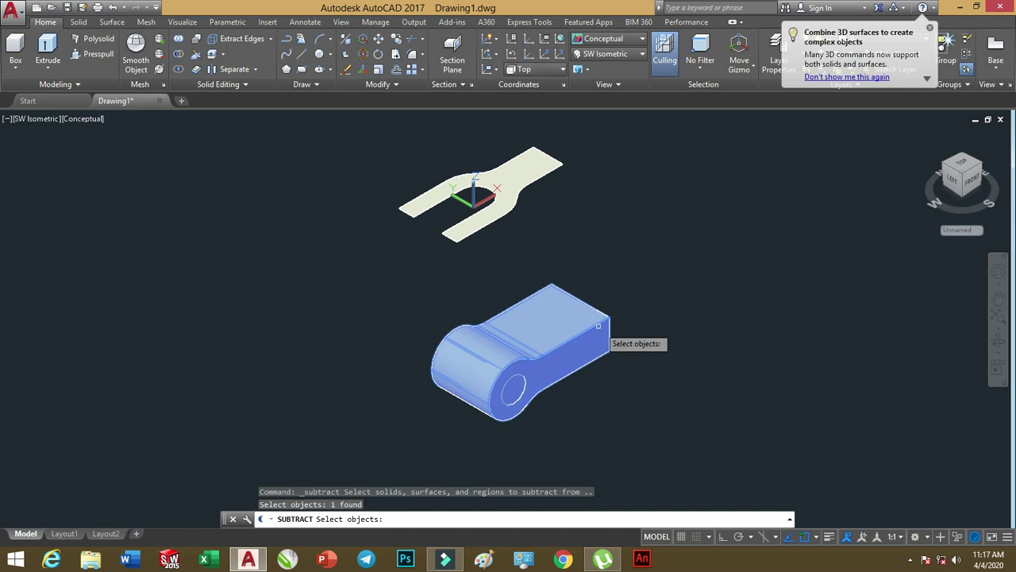
pyautogui.press('Return')
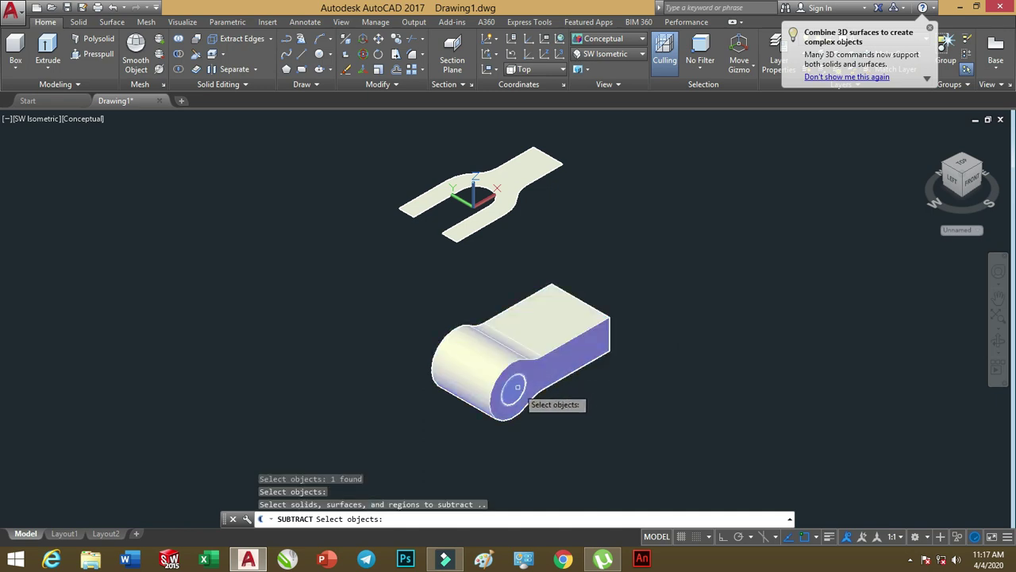
pyautogui.click(516, 386)
pyautogui.press('Return')
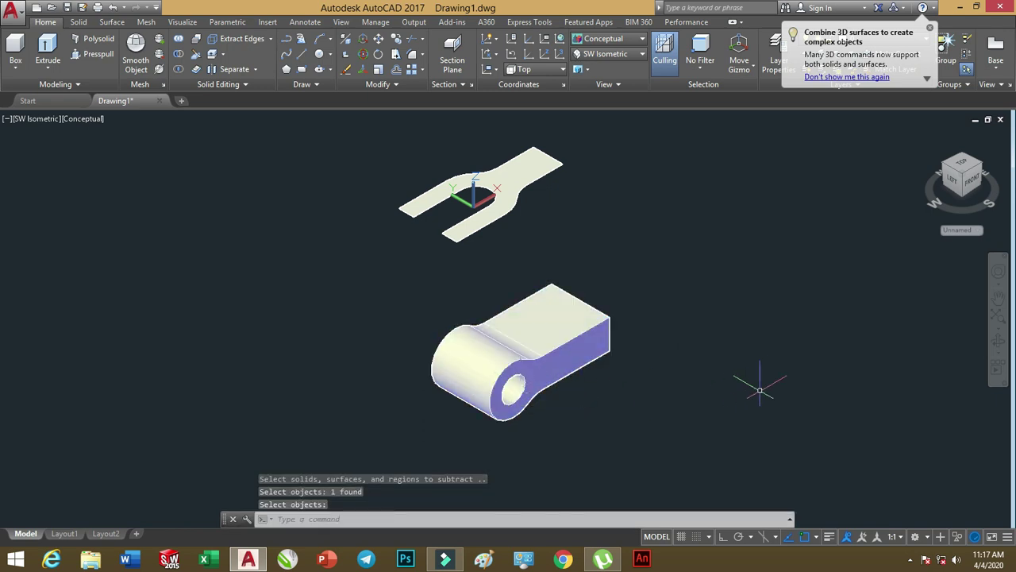
pyautogui.moveTo(574, 227); pyautogui.dragTo(586, 267, button='middle')
pyautogui.press('Return')
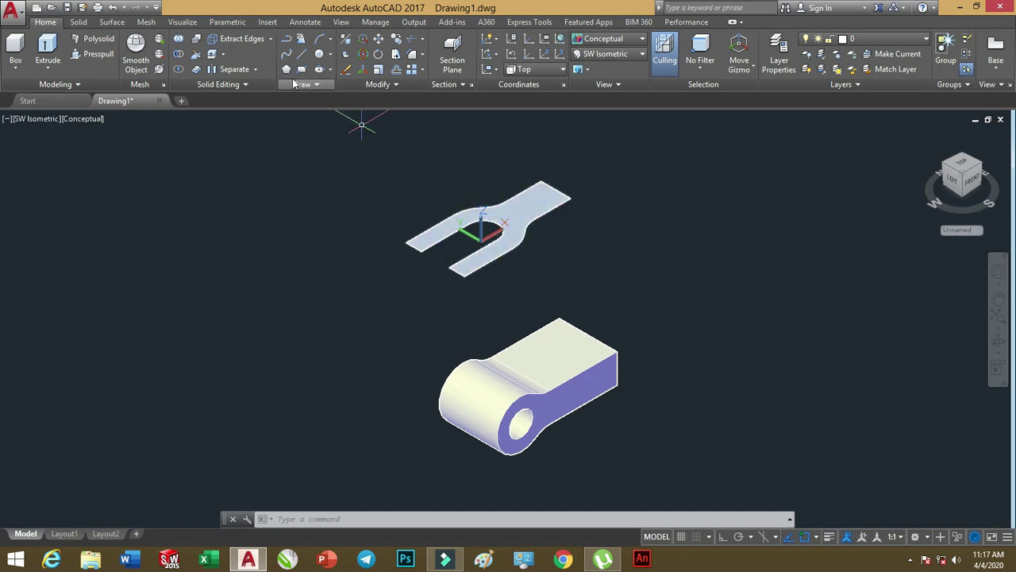
# Extrude the fork-shaped clevis profile 100 units into a solid.
pyautogui.click(48, 47)
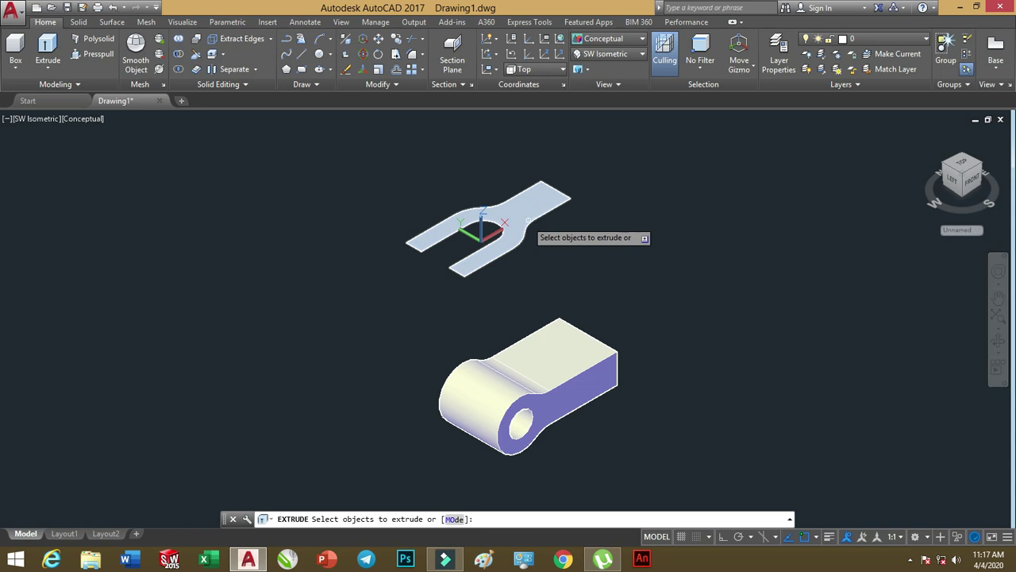
pyautogui.click(524, 186)
pyautogui.press('Return')
pyautogui.write('100')
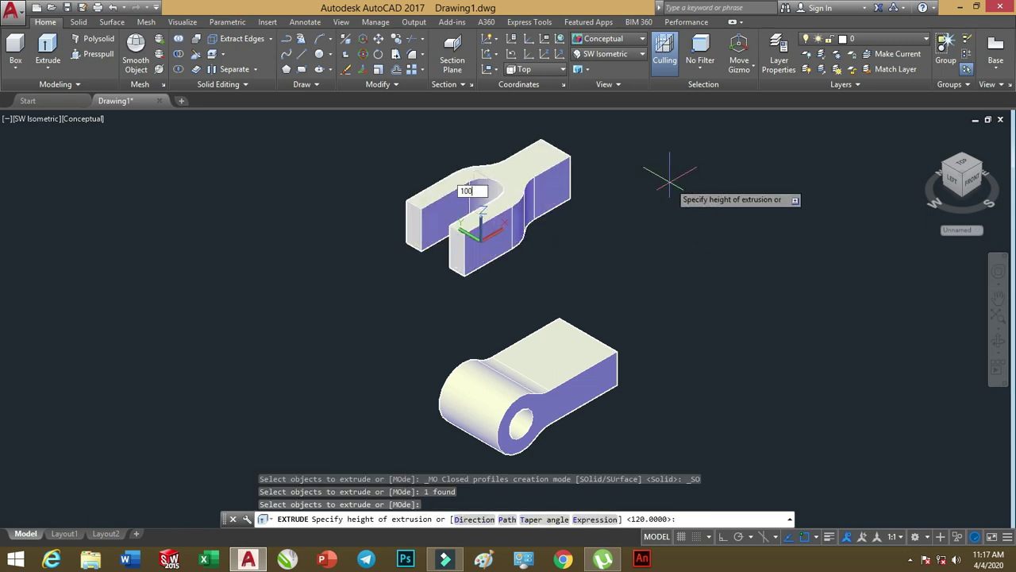
pyautogui.press('Return')
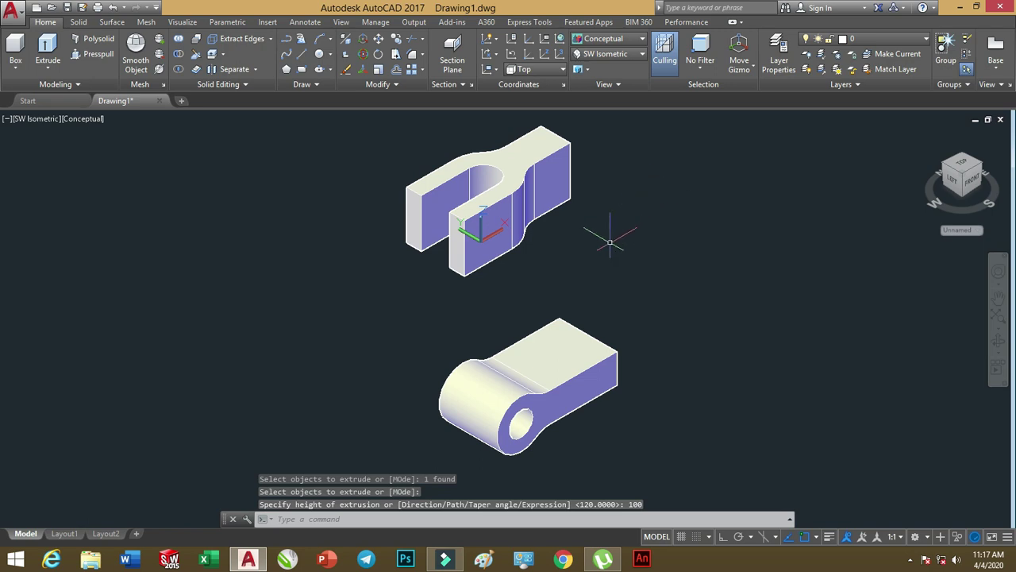
pyautogui.moveTo(605, 258); pyautogui.dragTo(570, 260, button='middle')
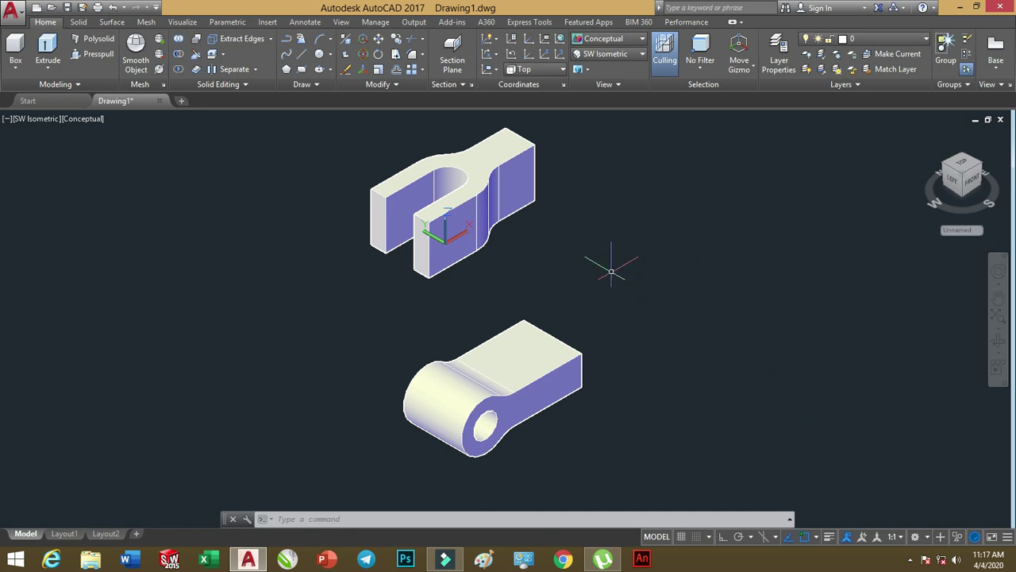
# Switch to SE Isometric and frame both parts.
pyautogui.moveTo(613, 286); pyautogui.dragTo(597, 303, button='middle')
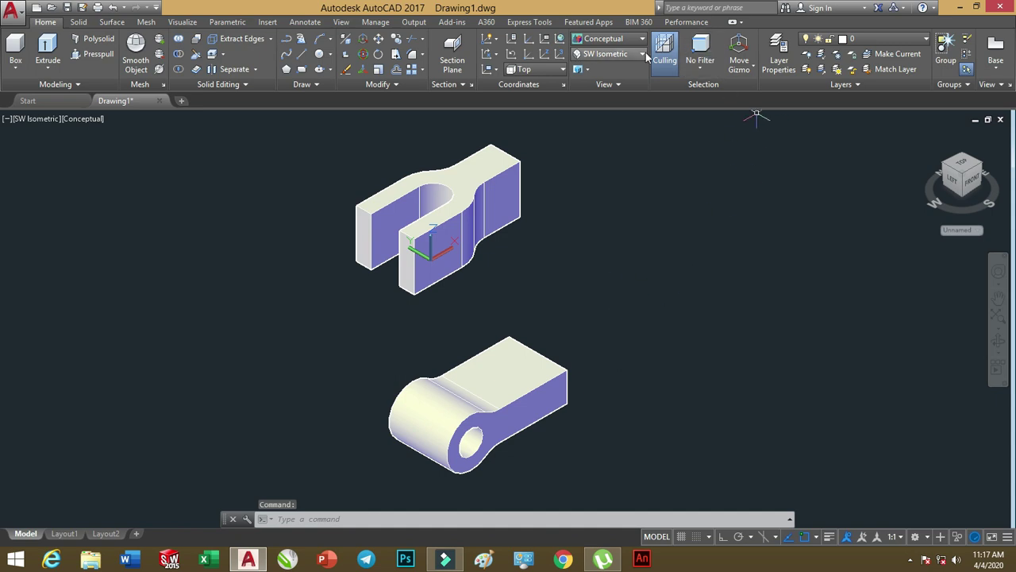
pyautogui.click(611, 53)
pyautogui.click(604, 157)
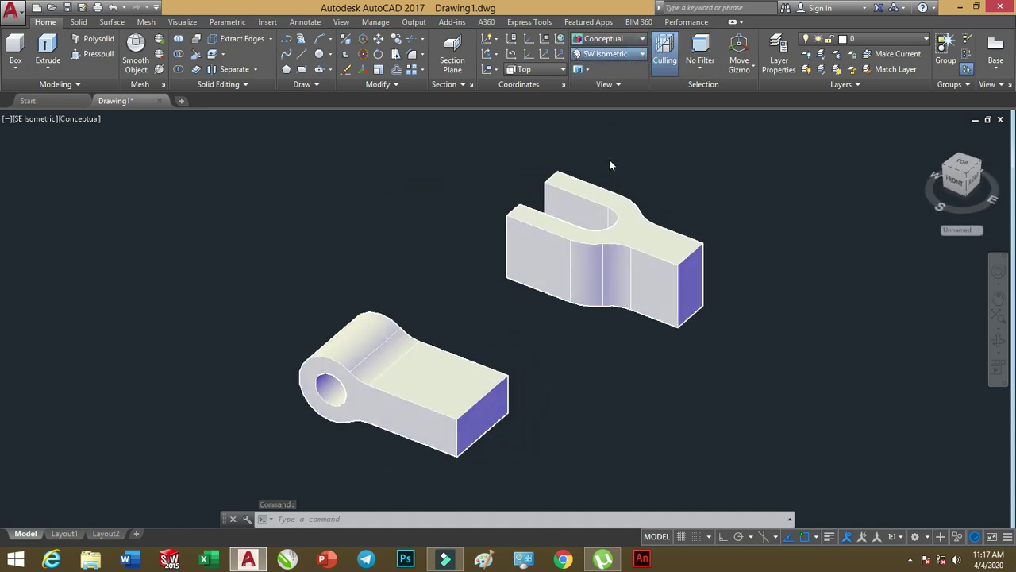
pyautogui.moveTo(656, 390); pyautogui.dragTo(640, 357, button='middle')
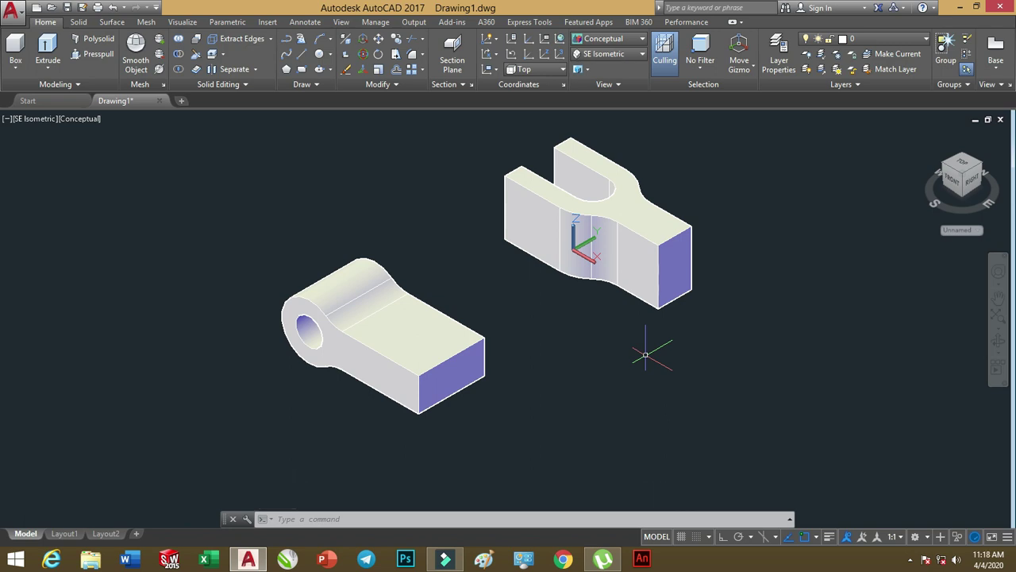
# Move the fork solid from its bottom corner down beside the rod block.
pyautogui.click(663, 306)
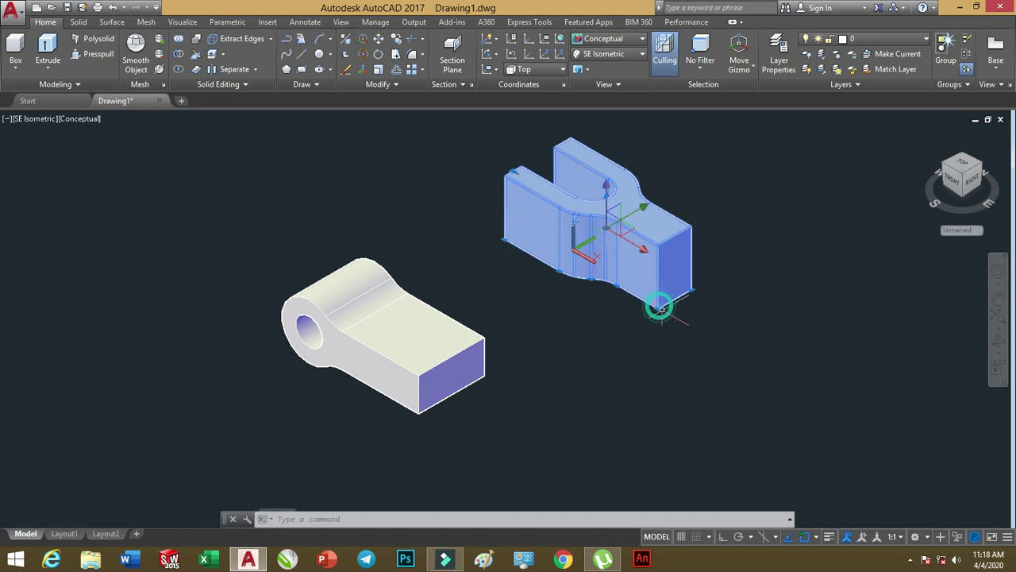
pyautogui.click(379, 40)
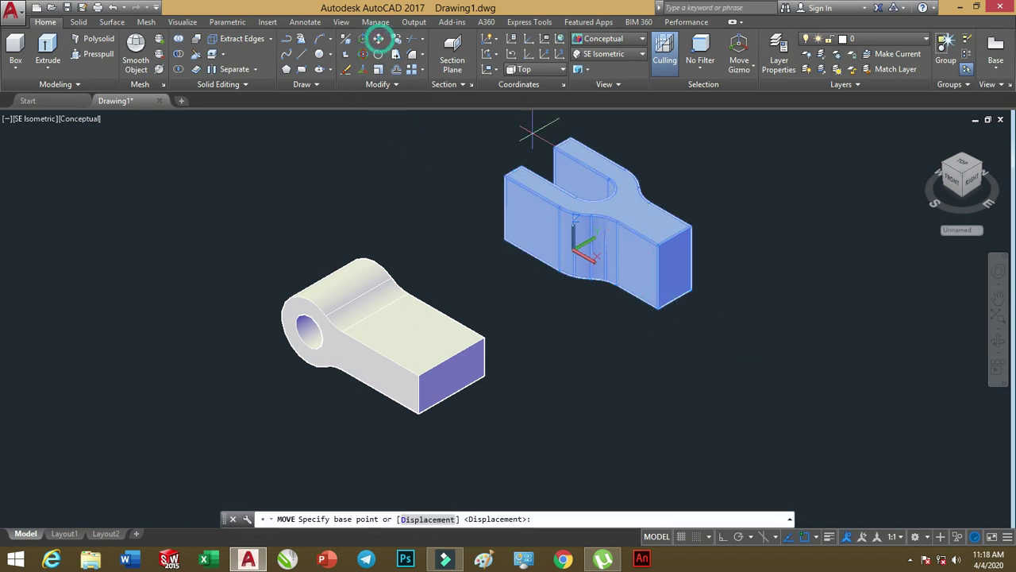
pyautogui.click(658, 308)
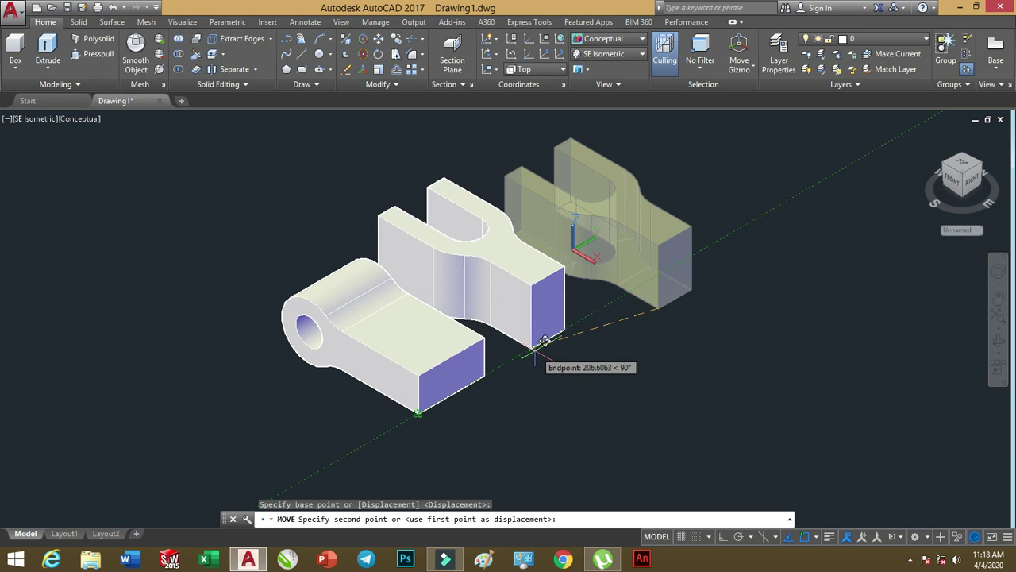
pyautogui.click(544, 339)
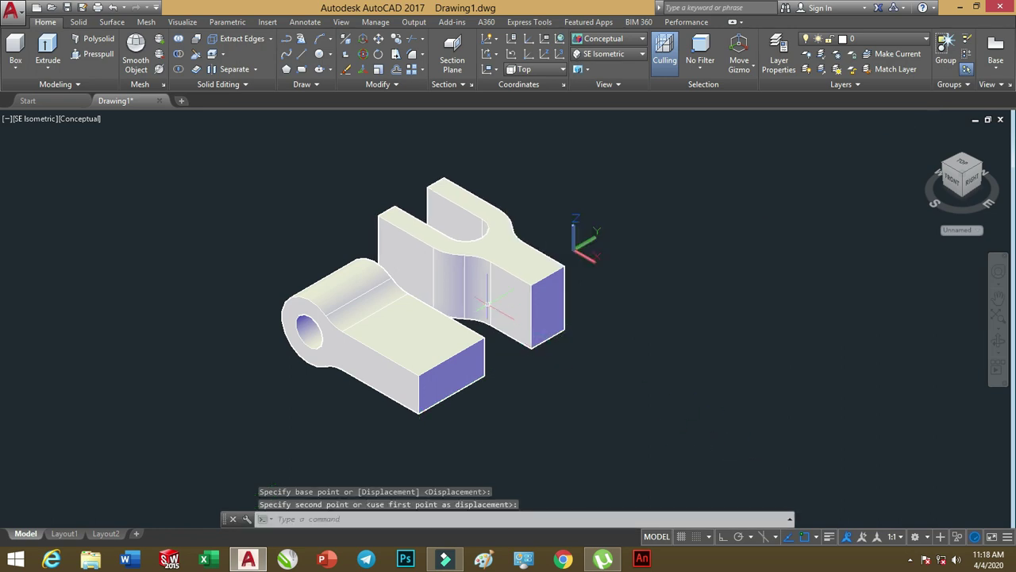
pyautogui.scroll(3, 488, 304)
pyautogui.scroll(-1, 492, 262)
pyautogui.scroll(-1, 492, 256)
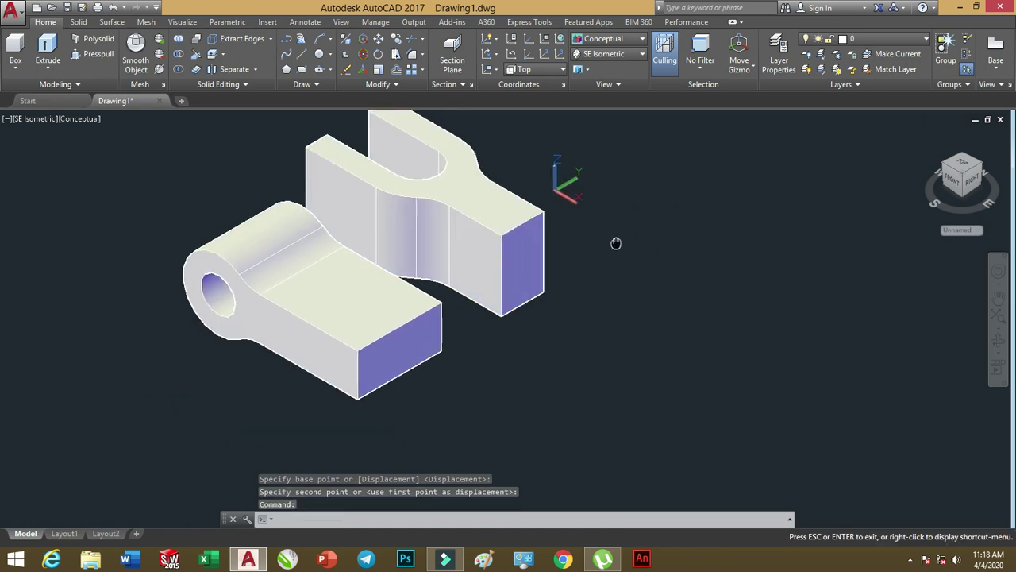
# Draw a corner-to-corner diagonal across the fork's square end face, after cancelling a false start.
pyautogui.moveTo(636, 225); pyautogui.dragTo(615, 238, button='middle')
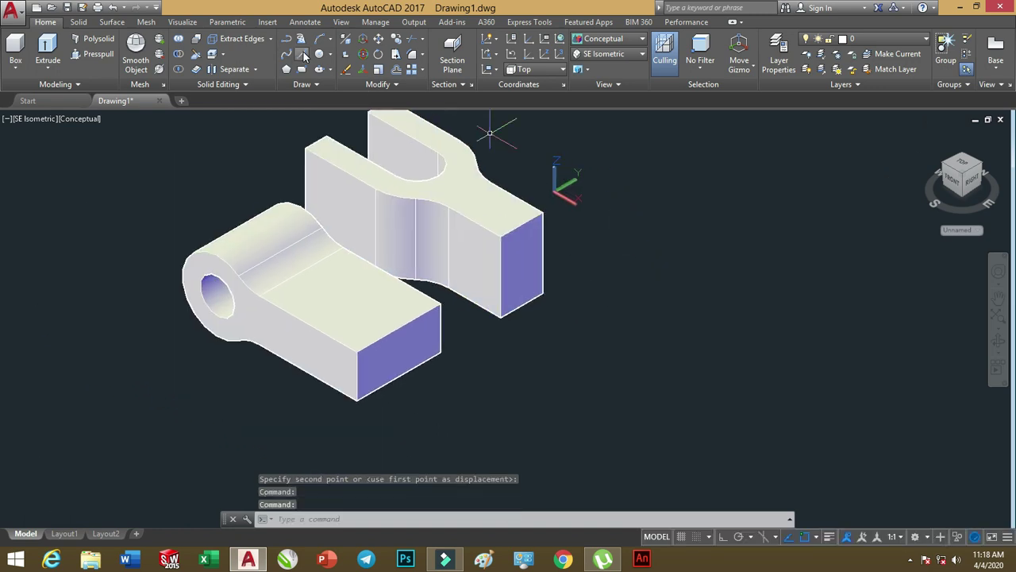
pyautogui.click(304, 55)
pyautogui.click(502, 235)
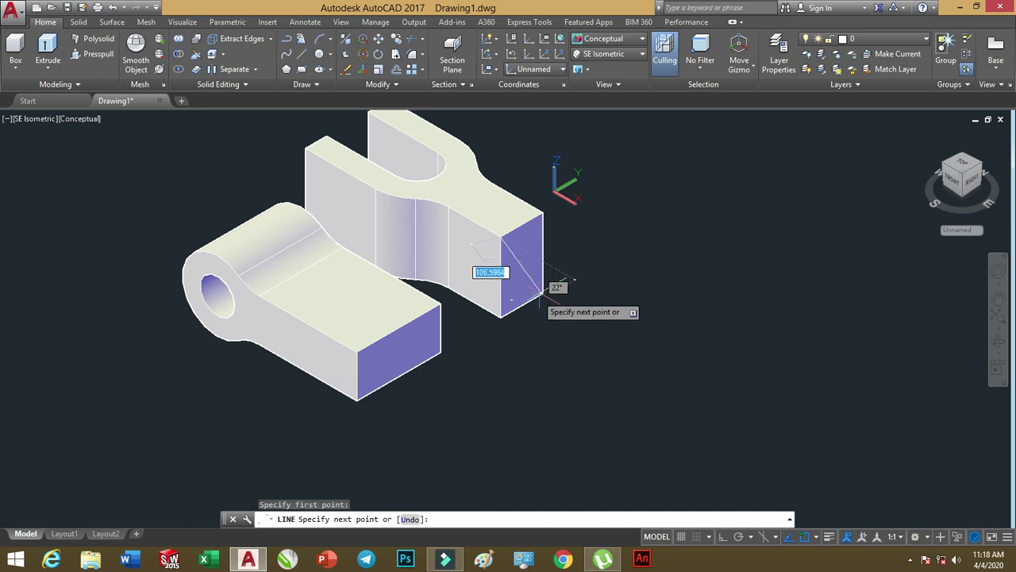
pyautogui.rightClick(608, 238)
pyautogui.click(638, 265)
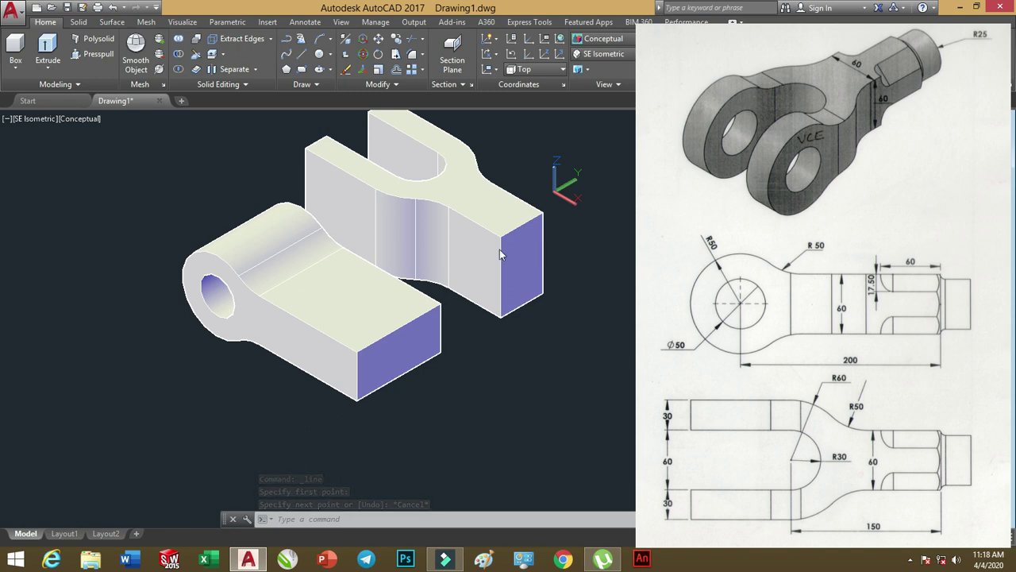
pyautogui.click(300, 58)
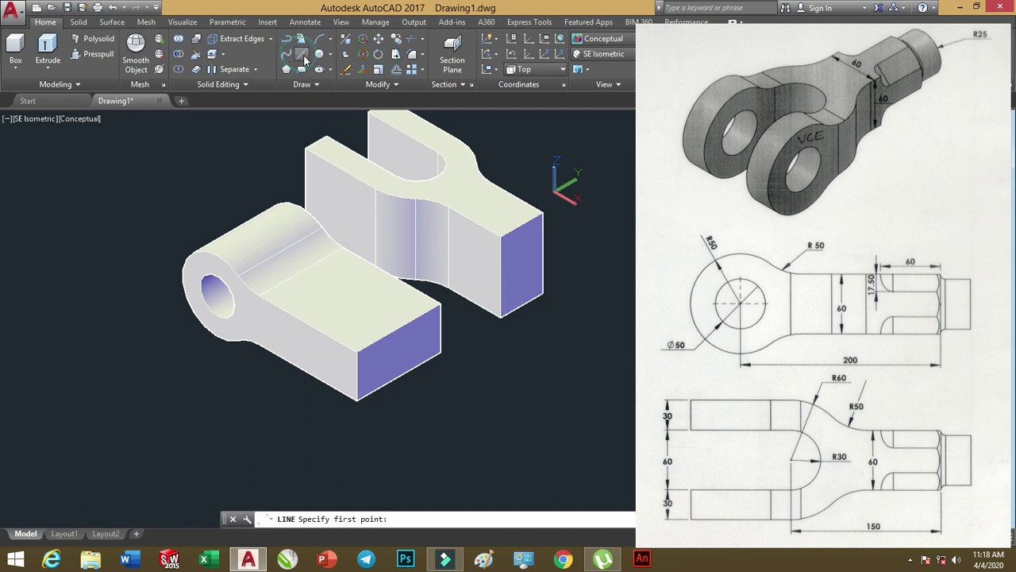
pyautogui.click(542, 294)
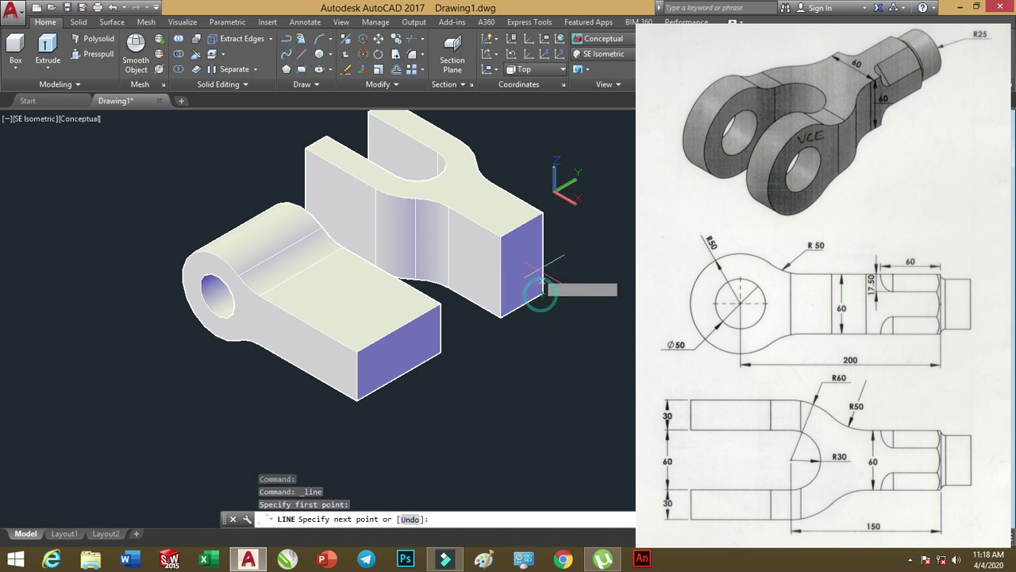
pyautogui.click(500, 235)
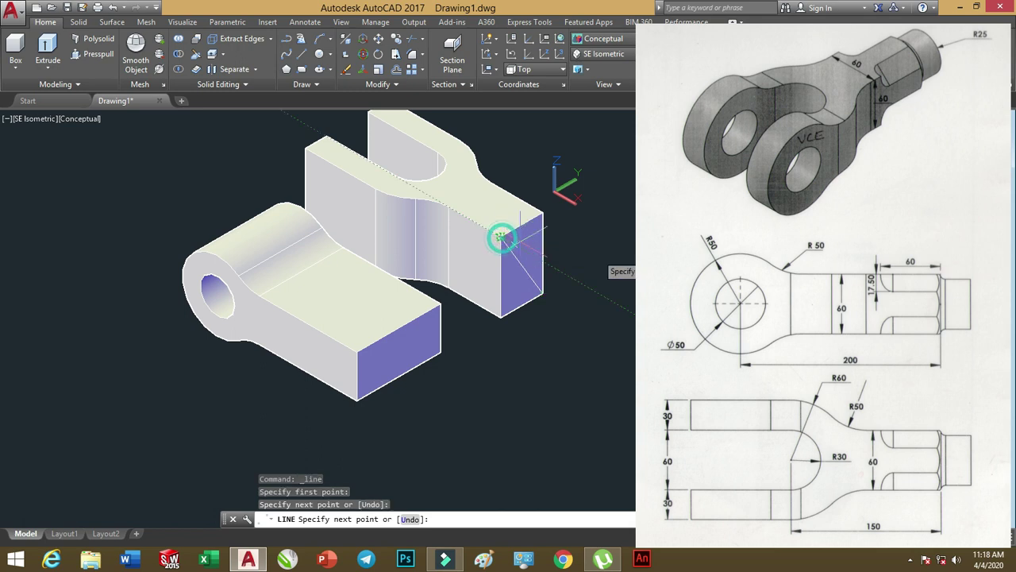
pyautogui.press('Return')
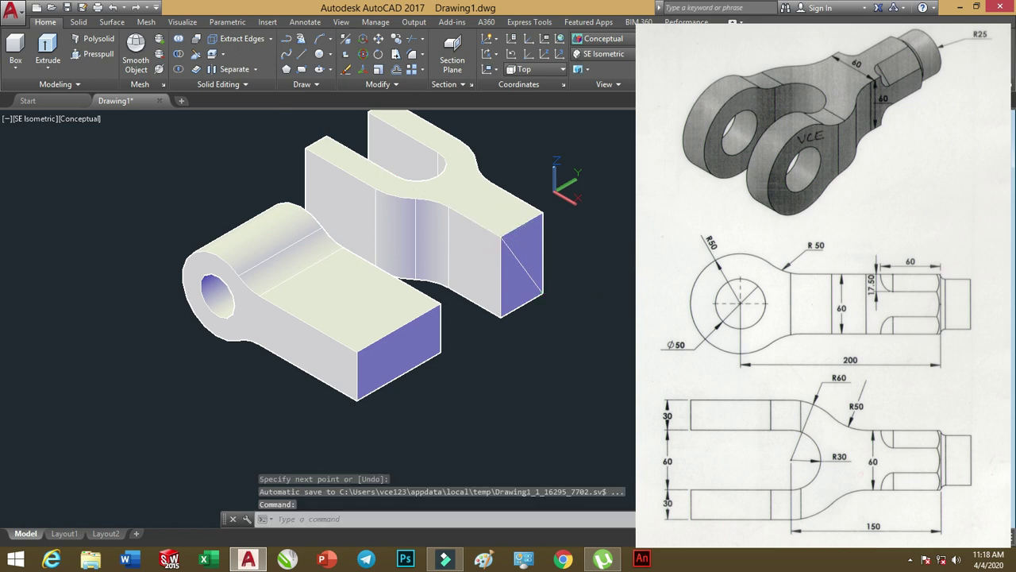
# Draw a corner-to-corner diagonal across the rod block's square end face.
pyautogui.click(301, 59)
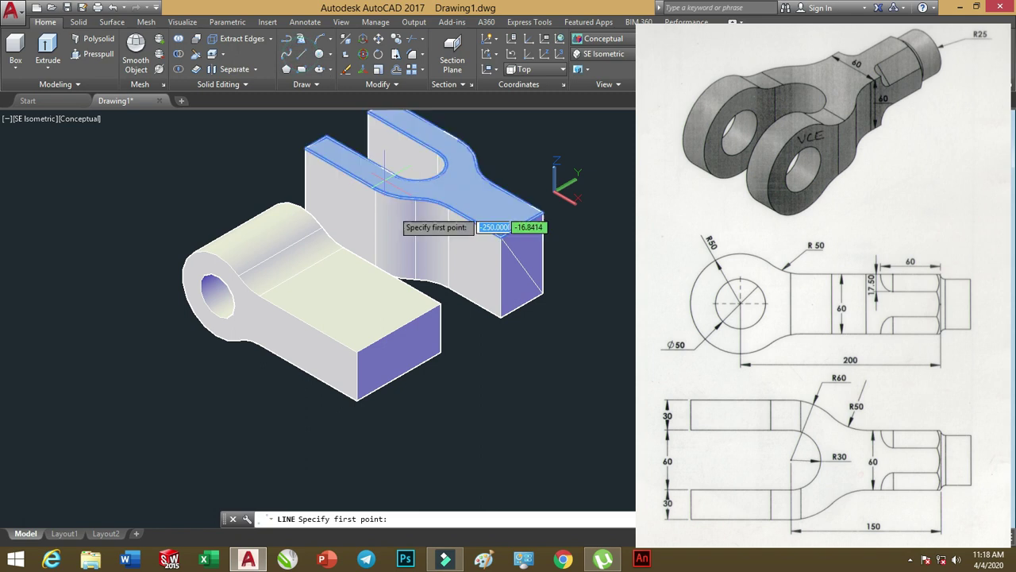
pyautogui.click(441, 301)
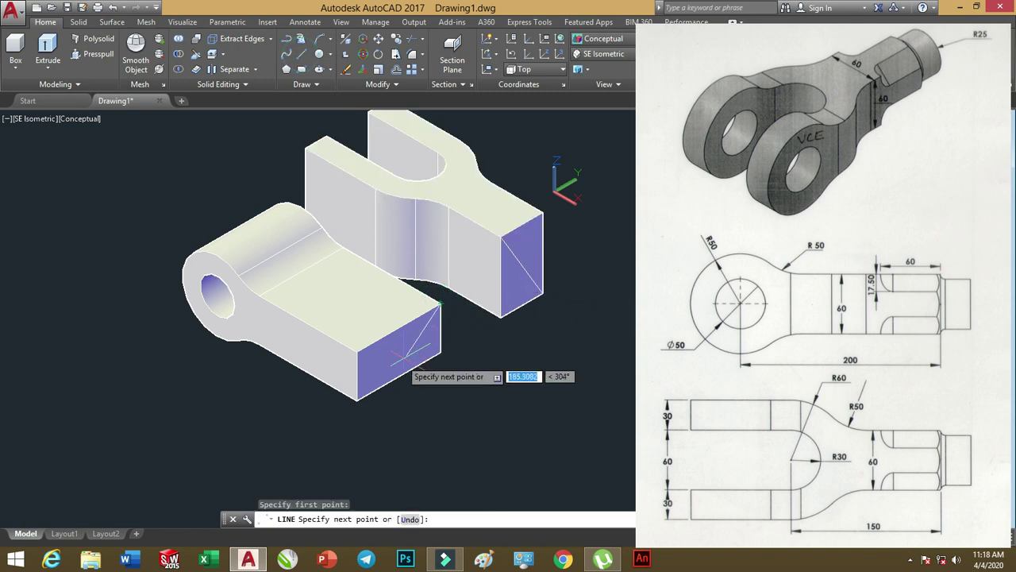
pyautogui.click(357, 401)
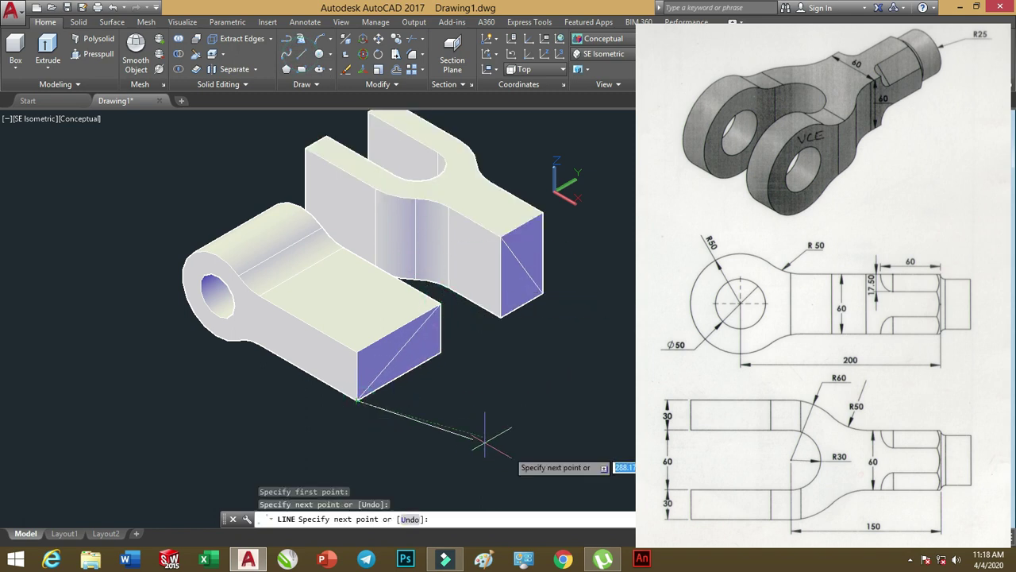
pyautogui.press('Return')
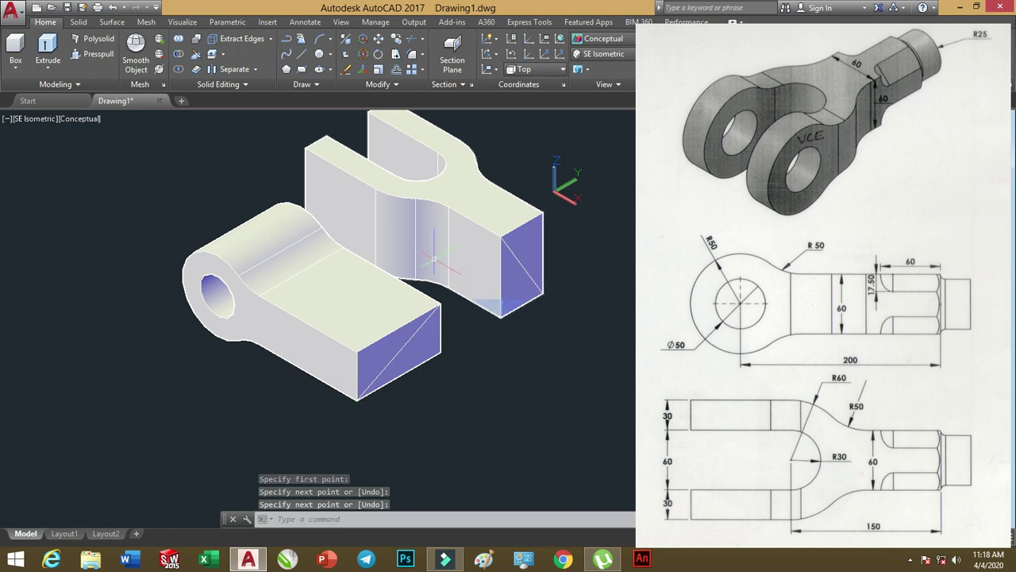
# Move the fork solid and its end lines from the fork end-face centre to the rod block's end-face centre.
pyautogui.click(379, 42)
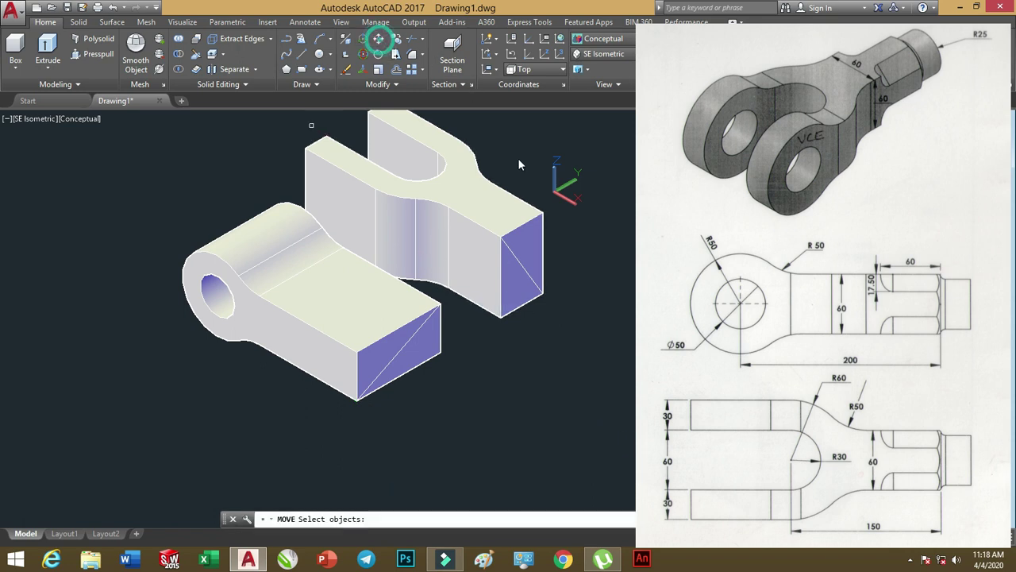
pyautogui.click(557, 221)
pyautogui.click(487, 295)
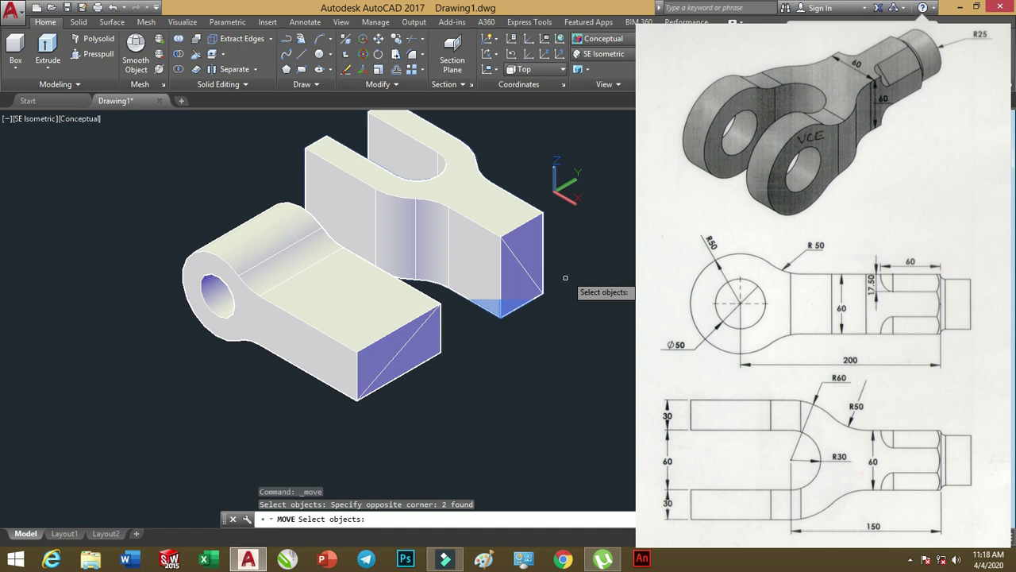
pyautogui.click(517, 256)
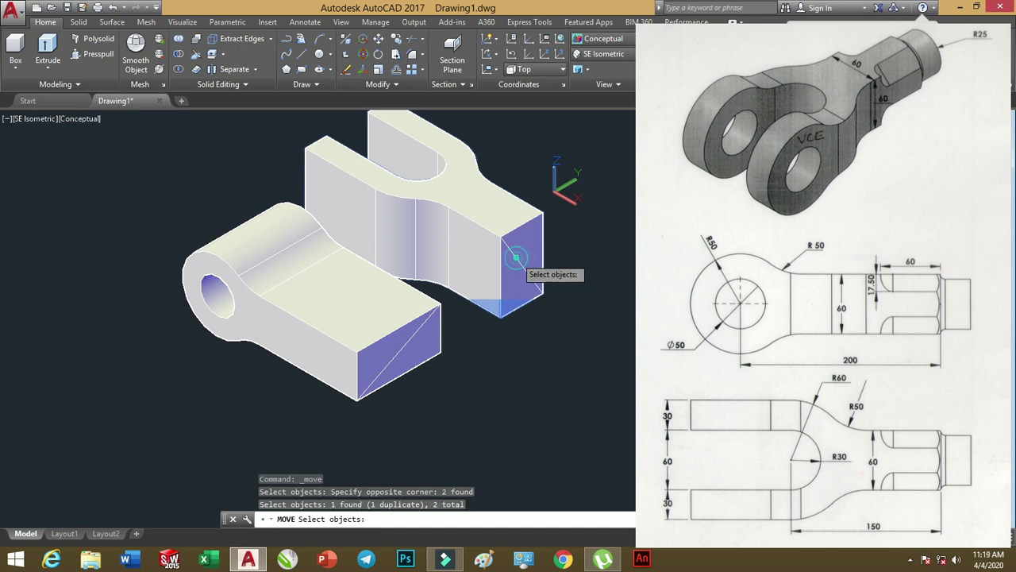
pyautogui.scroll(-2, 578, 254)
pyautogui.scroll(2, 576, 244)
pyautogui.scroll(2, 560, 245)
pyautogui.press('Return')
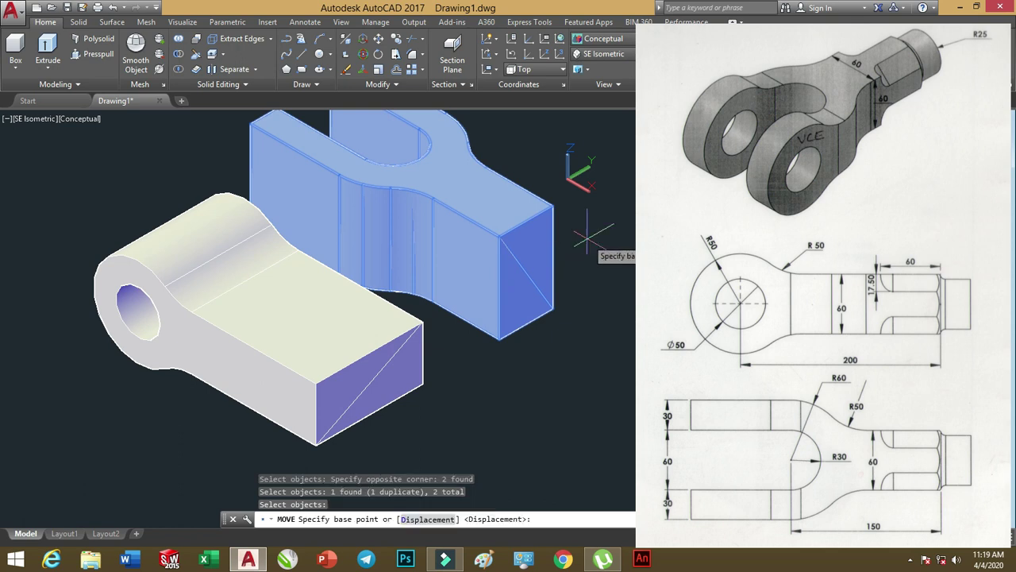
pyautogui.click(524, 273)
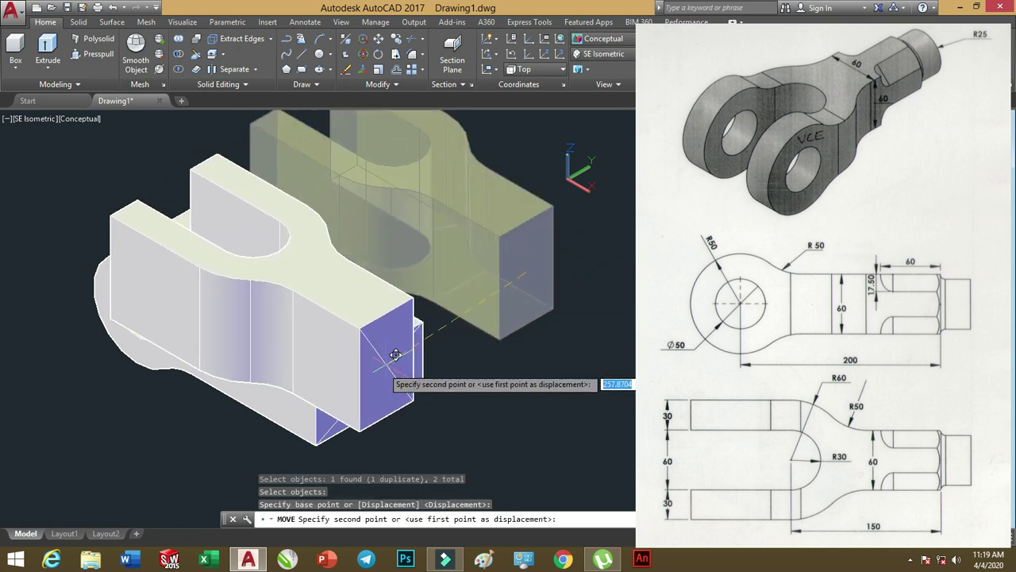
pyautogui.click(366, 388)
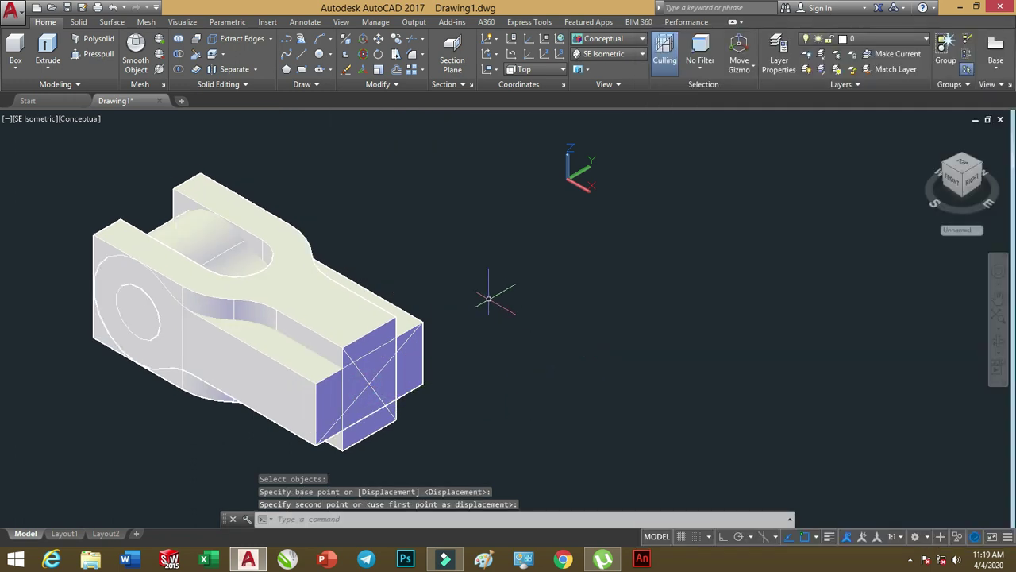
pyautogui.moveTo(494, 294); pyautogui.dragTo(530, 233, button='middle')
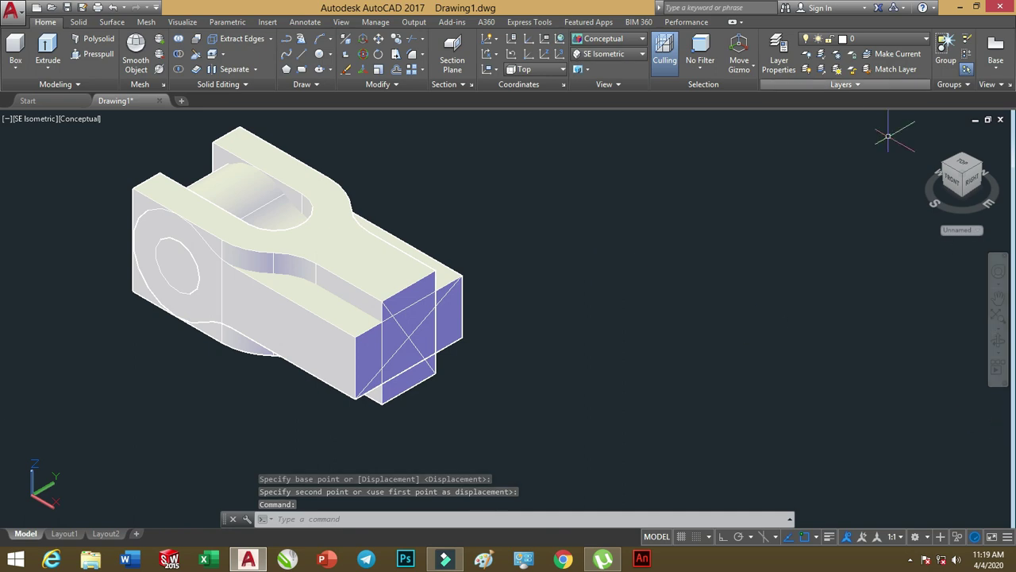
# Orbit the clevis model slightly and pan it toward the viewport centre.
pyautogui.click(998, 341)
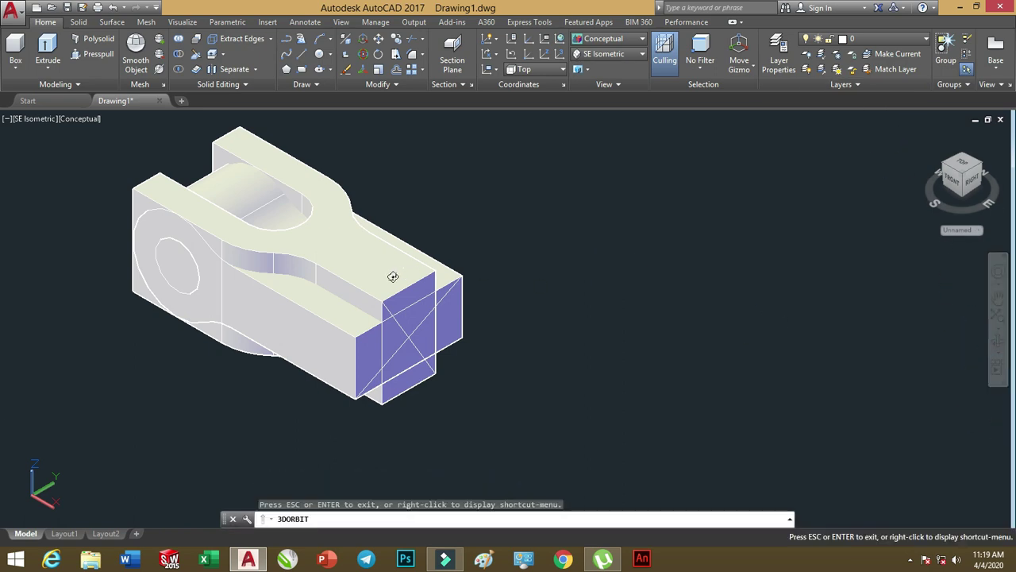
pyautogui.moveTo(351, 312)
pyautogui.mouseDown()
pyautogui.moveTo(700, 283)
pyautogui.moveTo(596, 304)
pyautogui.moveTo(437, 302)
pyautogui.moveTo(426, 166)
pyautogui.moveTo(431, 220)
pyautogui.moveTo(370, 292)
pyautogui.moveTo(347, 292)
pyautogui.moveTo(487, 313)
pyautogui.moveTo(366, 312)
pyautogui.mouseUp()
pyautogui.moveTo(400, 286)
pyautogui.mouseDown(button='middle')
pyautogui.moveTo(497, 286)
pyautogui.moveTo(536, 298)
pyautogui.mouseUp(button='middle')
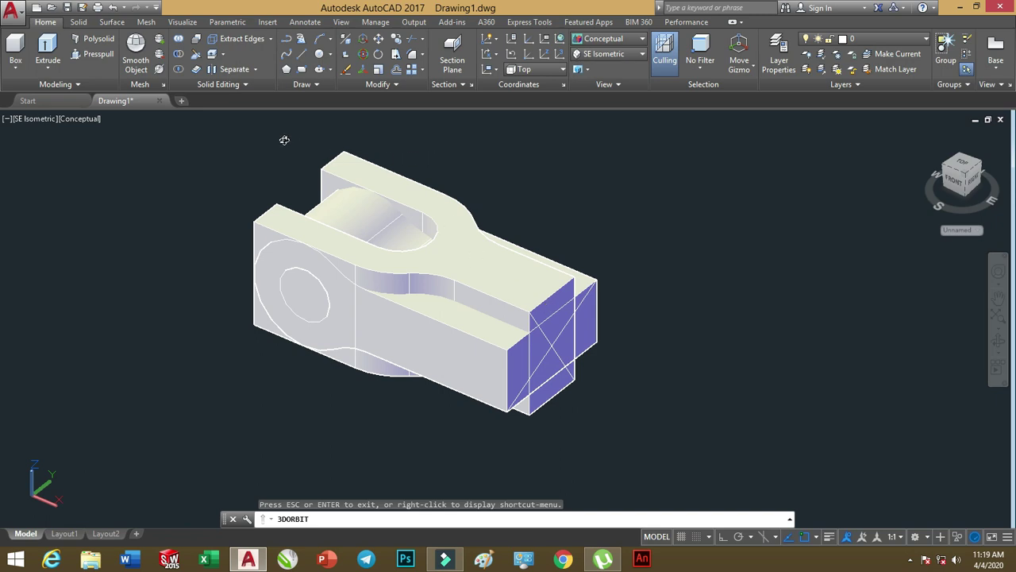
# Intersect the overlapping fork and rod block solids, then select one rod-end diagonal.
pyautogui.click(181, 70)
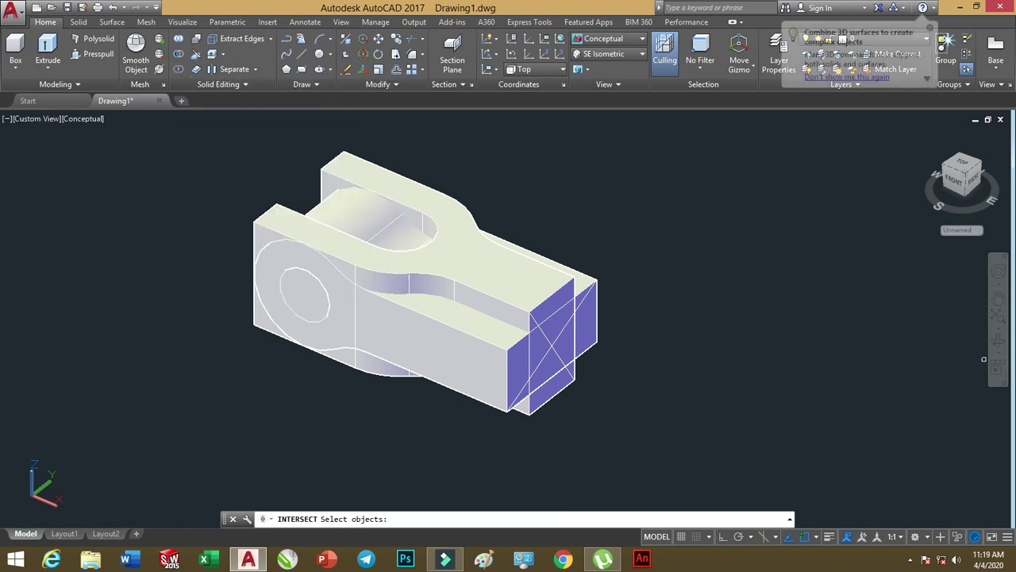
pyautogui.click(477, 177)
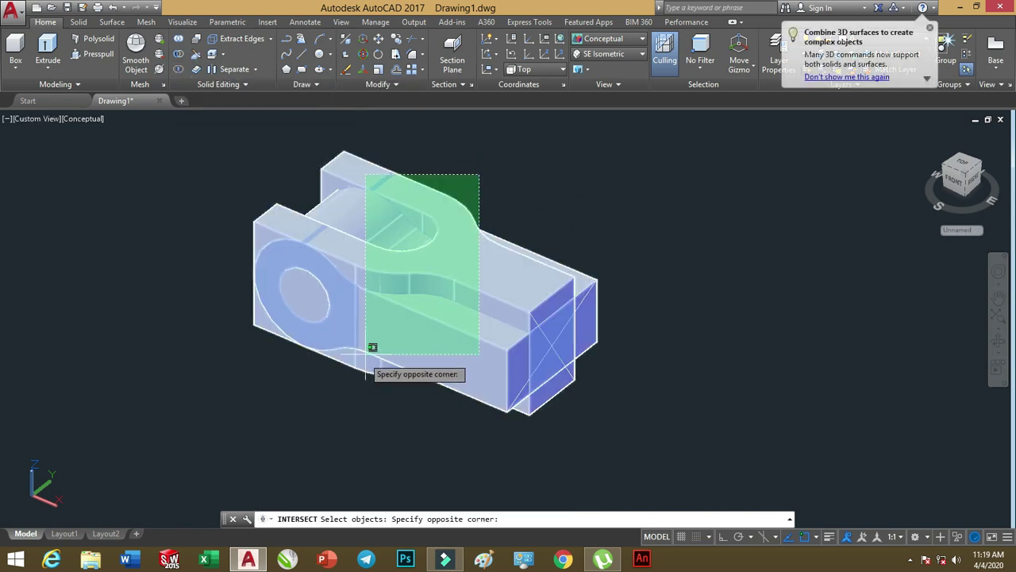
pyautogui.click(347, 382)
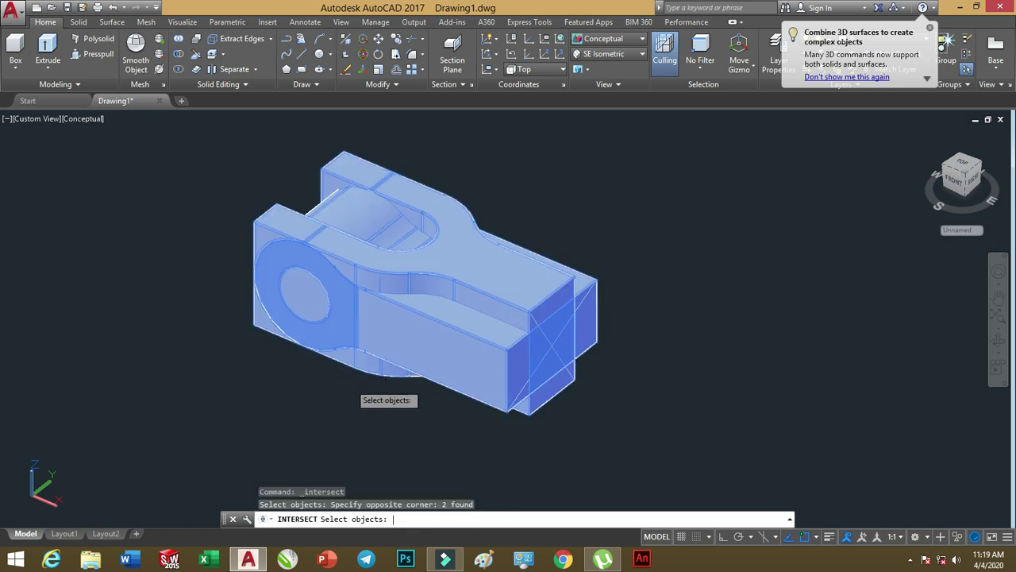
pyautogui.press('Return')
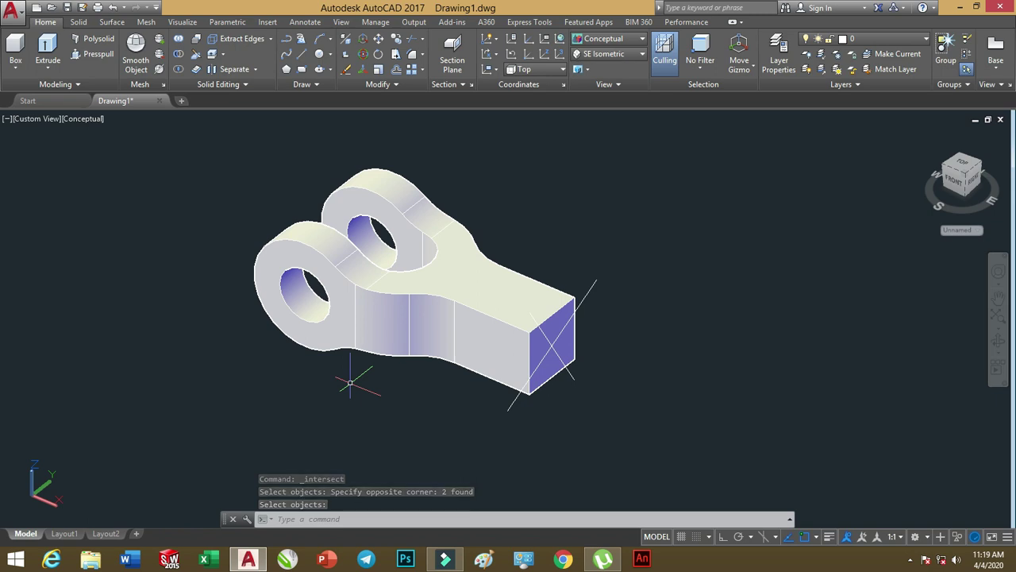
pyautogui.click(595, 283)
# Select the second diagonal and delete both diagonal lines from the rod end.
pyautogui.click(573, 378)
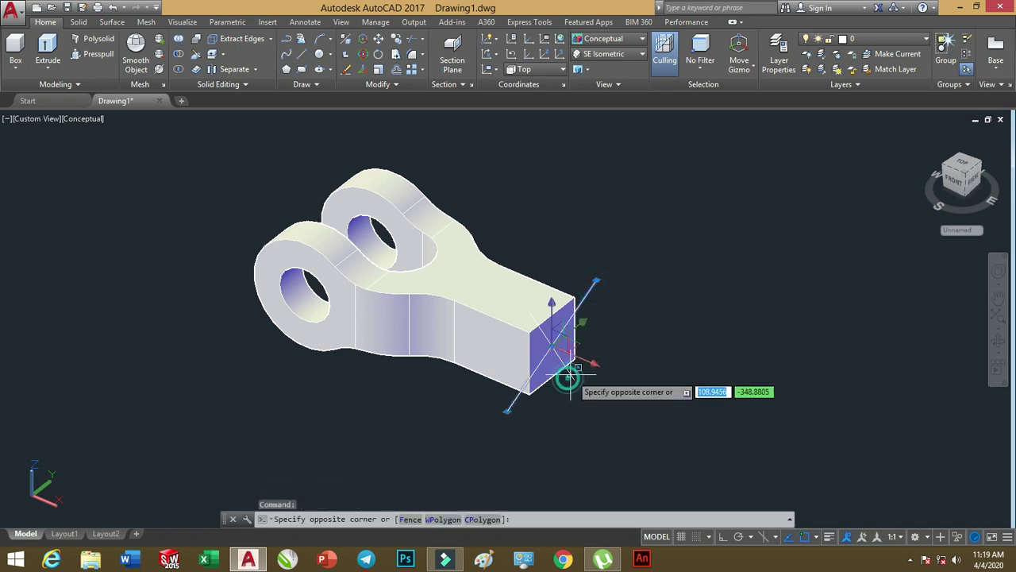
pyautogui.click(569, 373)
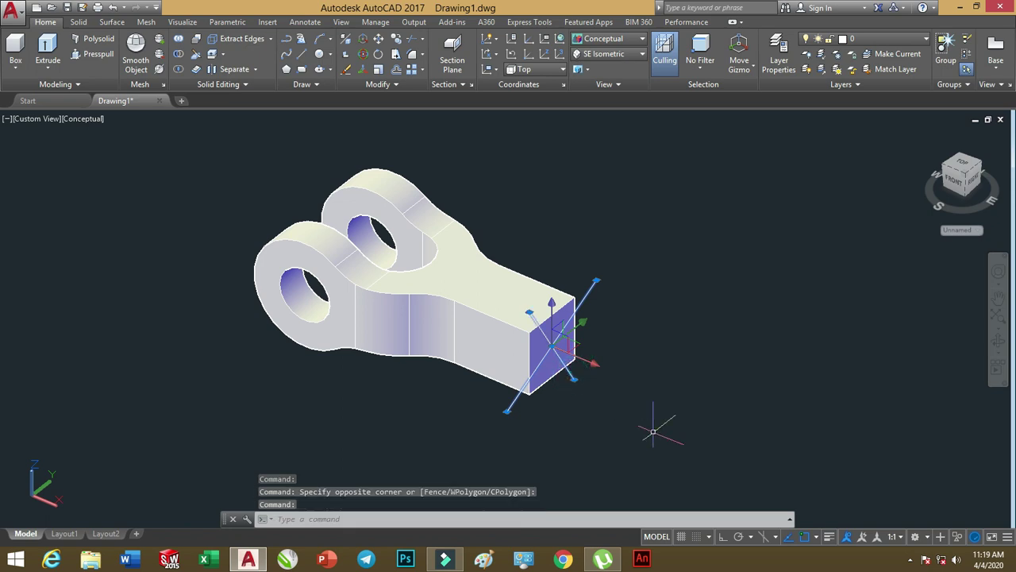
pyautogui.press('Delete')
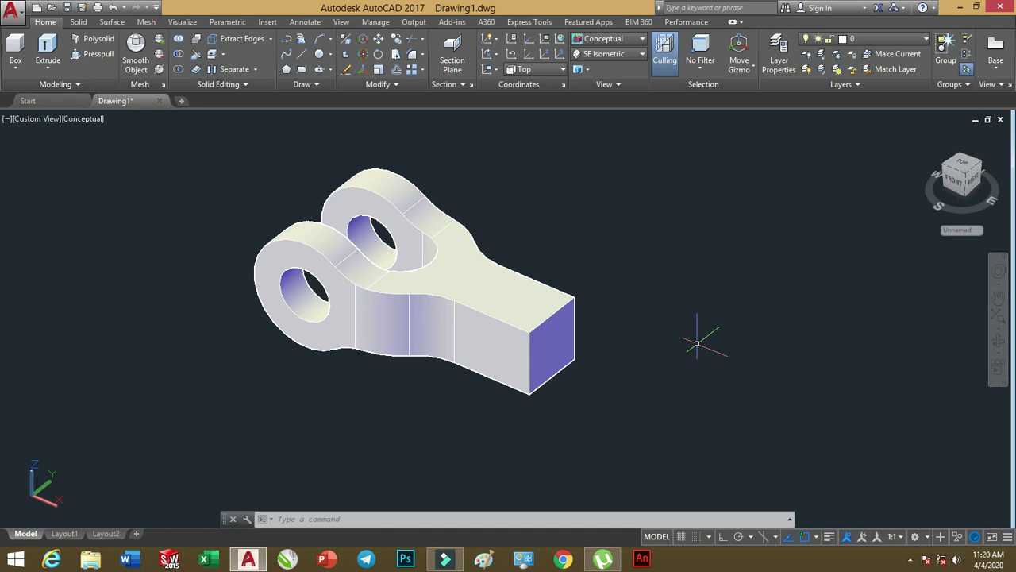
# Switch to the Right preset view, abandoning a started line.
pyautogui.click(611, 57)
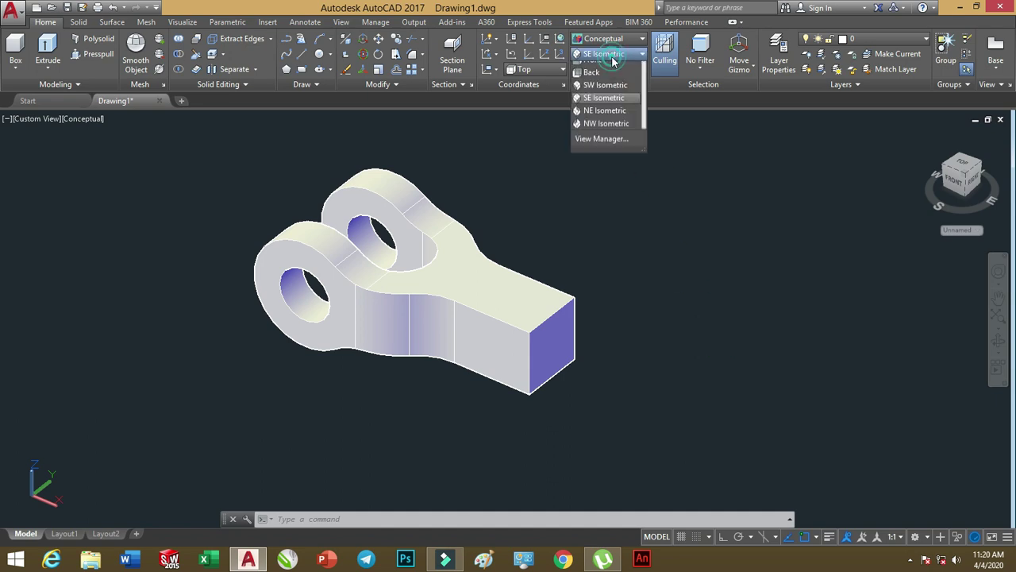
pyautogui.click(601, 92)
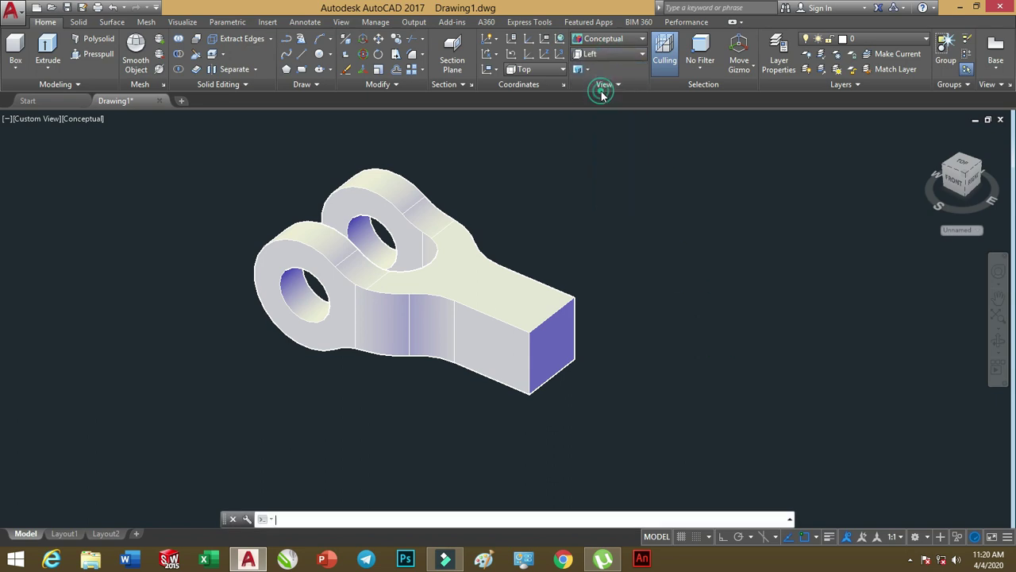
pyautogui.click(609, 54)
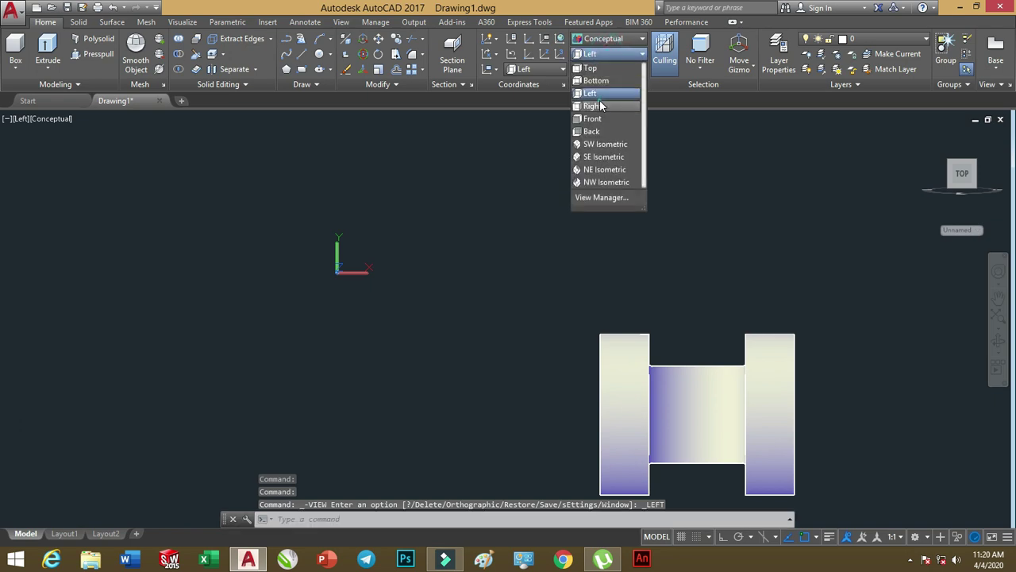
pyautogui.click(602, 106)
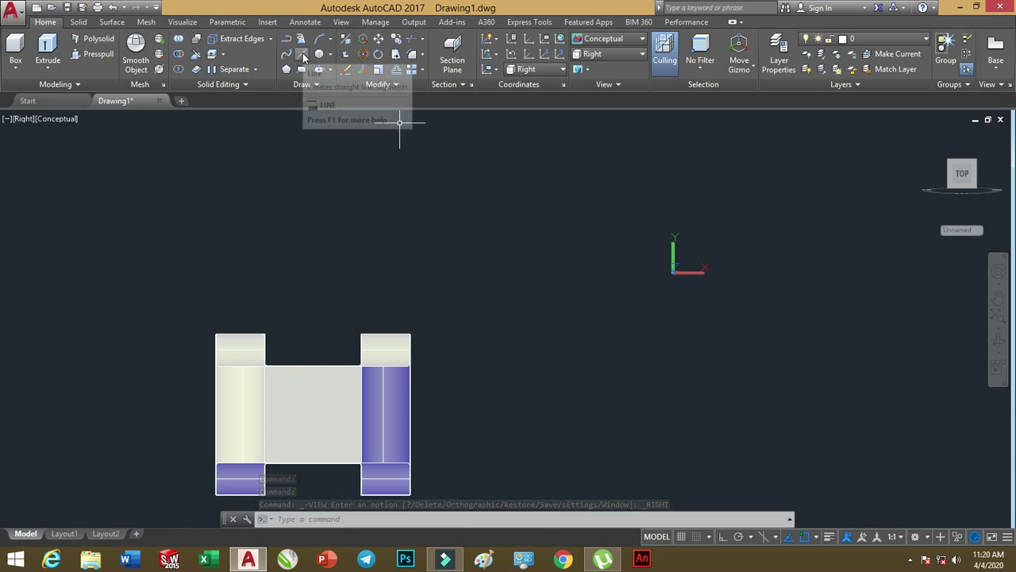
pyautogui.click(302, 56)
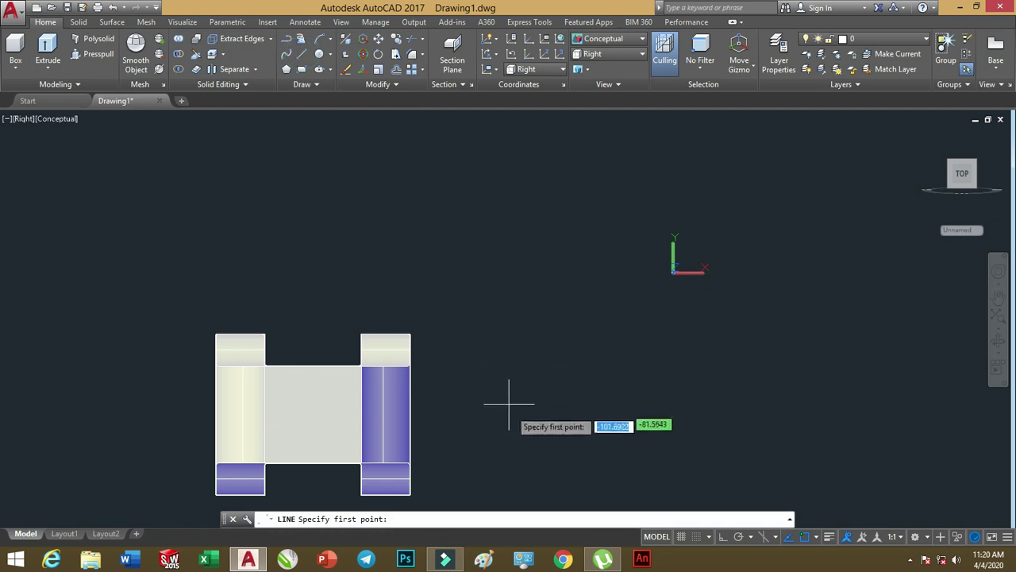
pyautogui.click(506, 458)
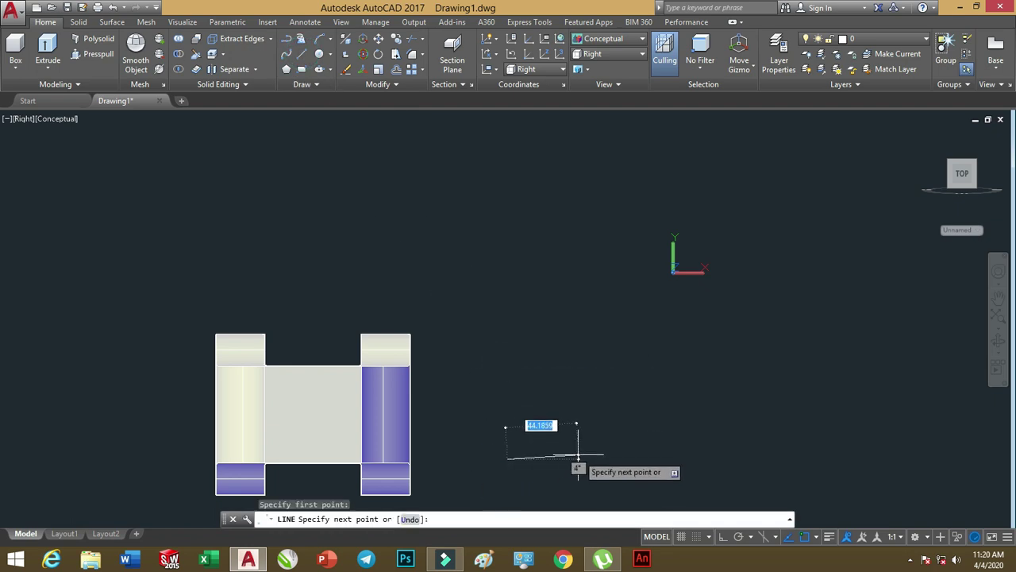
pyautogui.press('Escape')
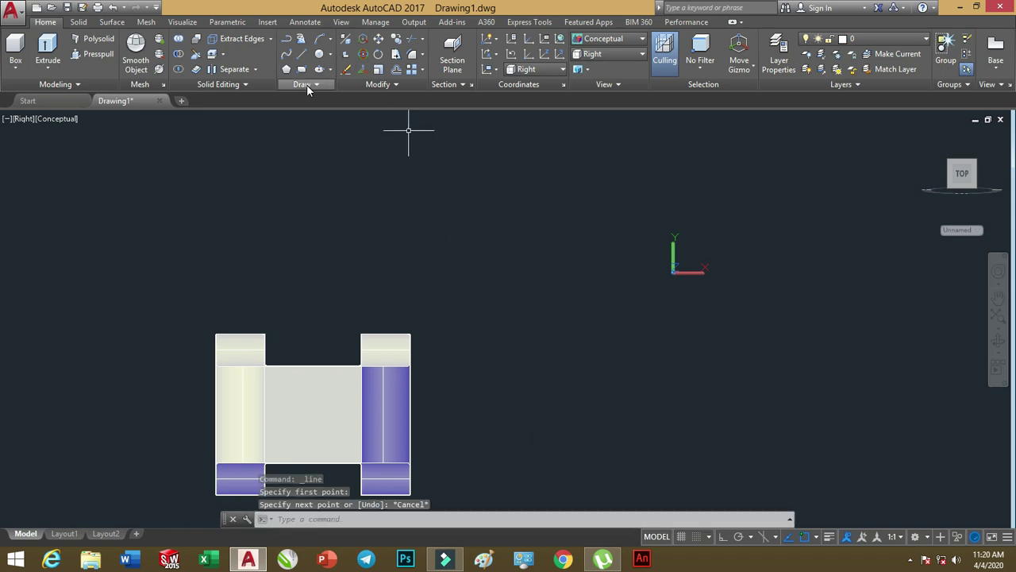
# Place a horizontal and a vertical construction line beside the solid.
pyautogui.click(309, 85)
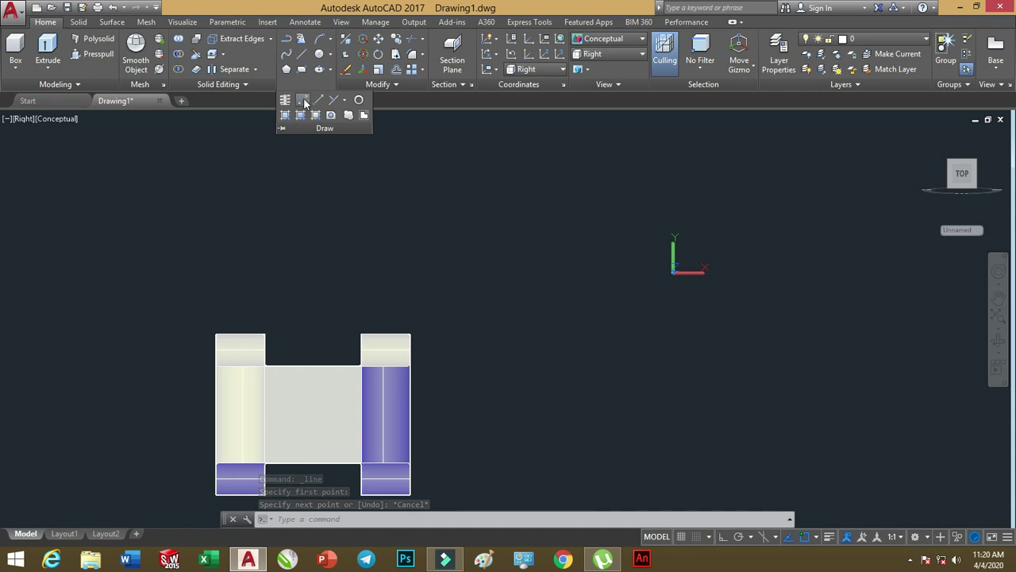
pyautogui.click(304, 102)
pyautogui.write('h')
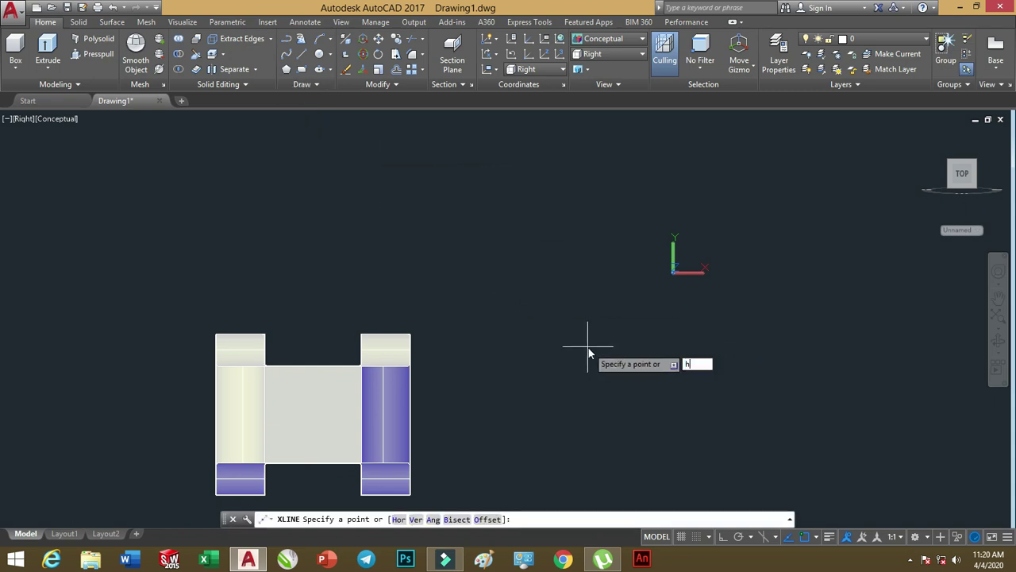
pyautogui.press('Return')
pyautogui.click(669, 393)
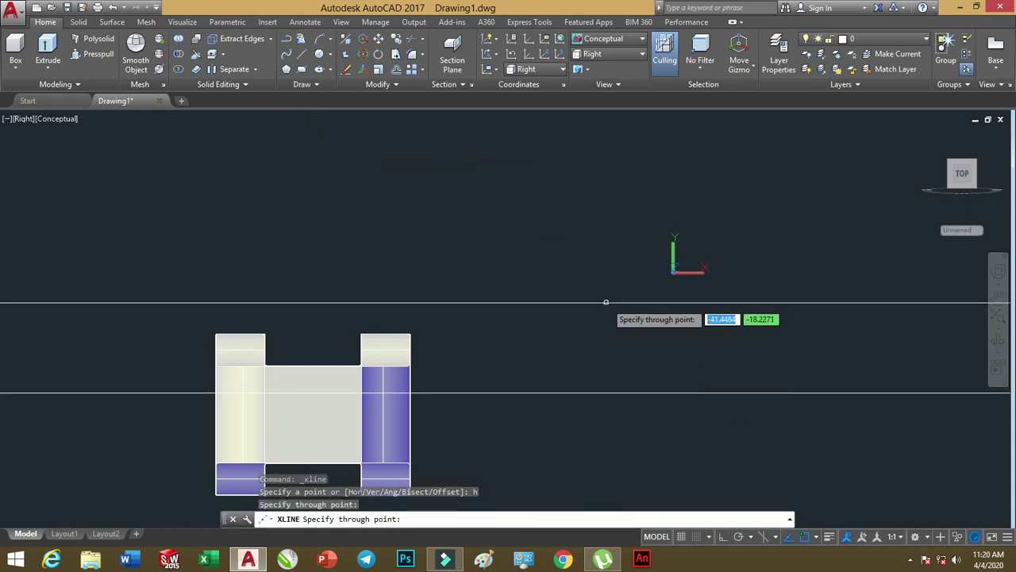
pyautogui.press('Return')
pyautogui.press('Return')
pyautogui.write('v')
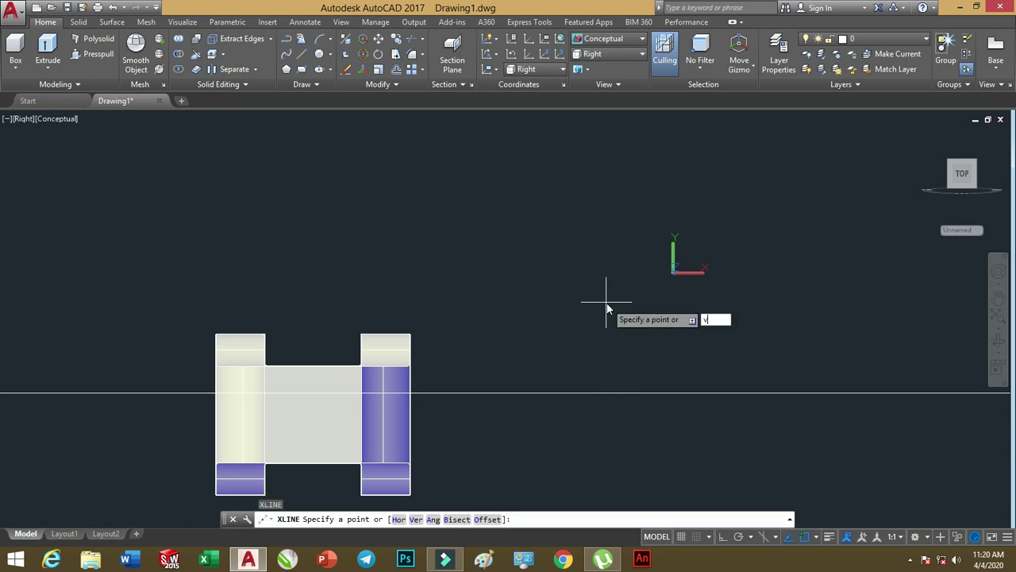
pyautogui.press('Return')
pyautogui.click(558, 317)
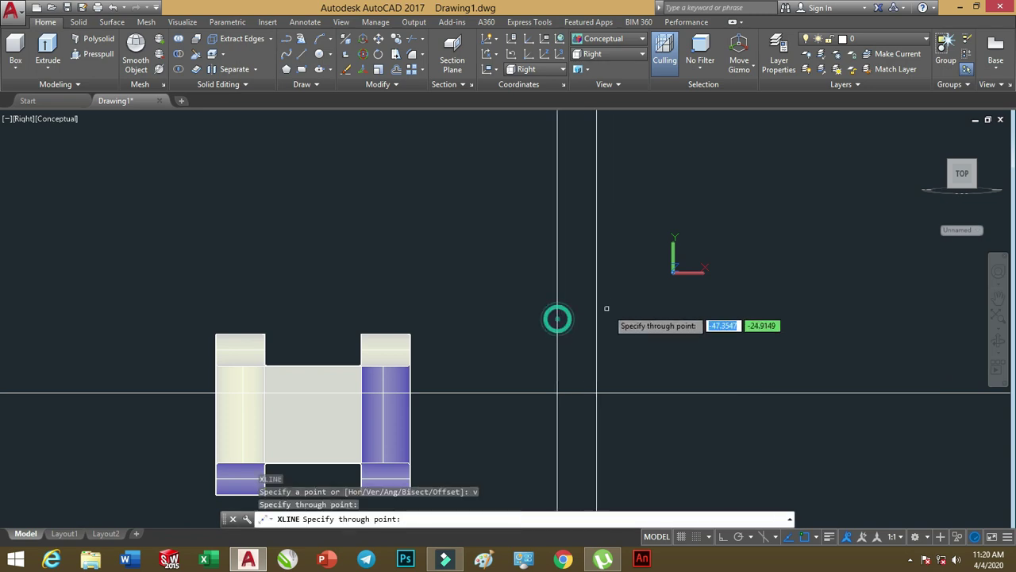
pyautogui.press('Return')
# Offset the horizontal line up and the vertical line right by 17.5.
pyautogui.press('Return')
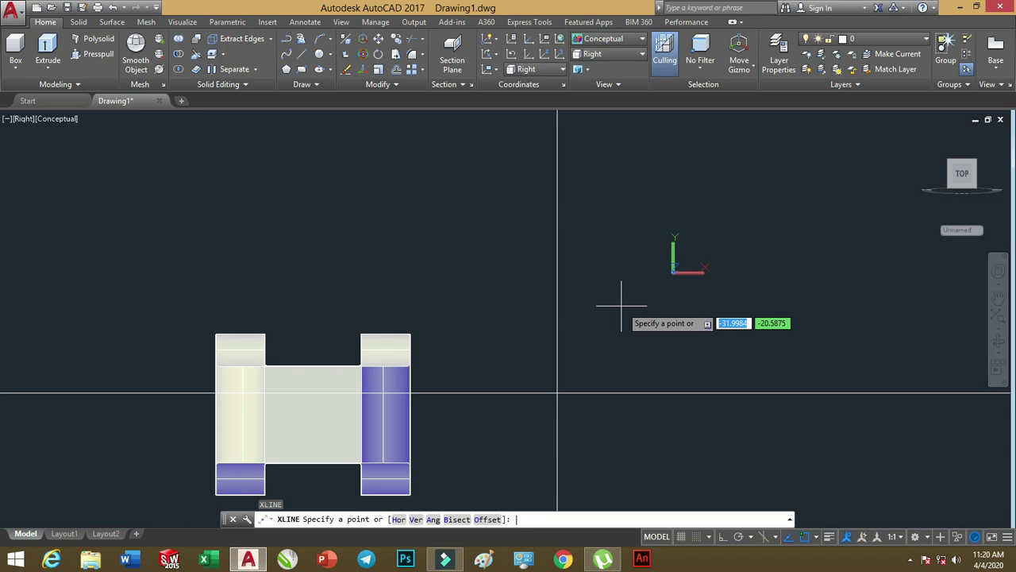
pyautogui.write('o')
pyautogui.press('Return')
pyautogui.write('17.5')
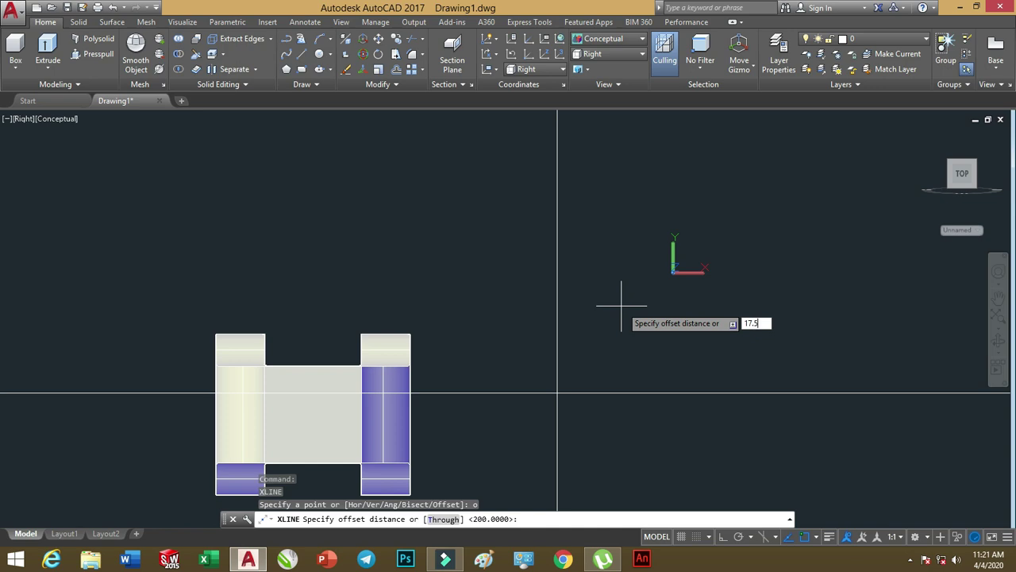
pyautogui.press('Return')
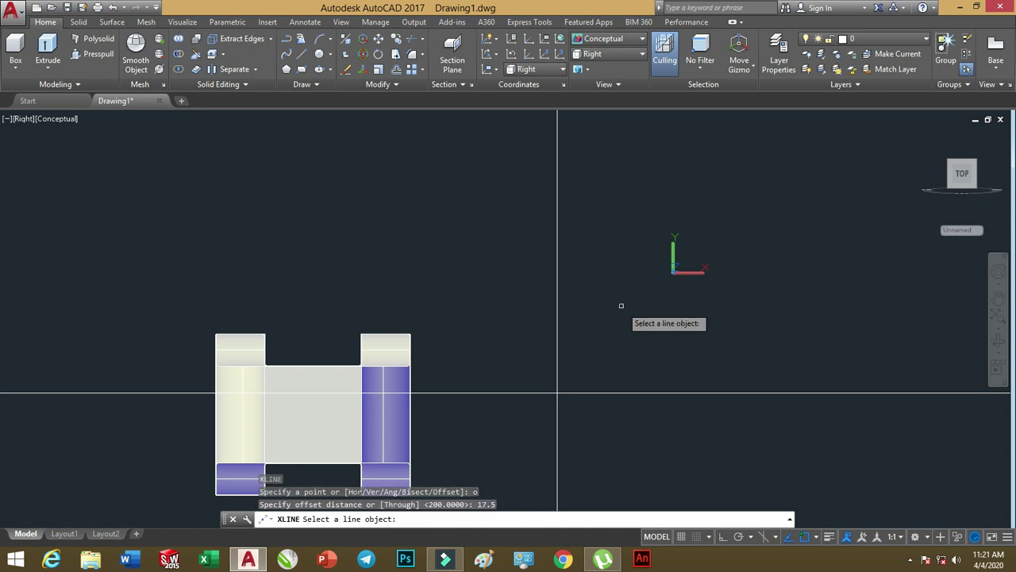
pyautogui.click(608, 392)
pyautogui.click(607, 349)
pyautogui.click(558, 357)
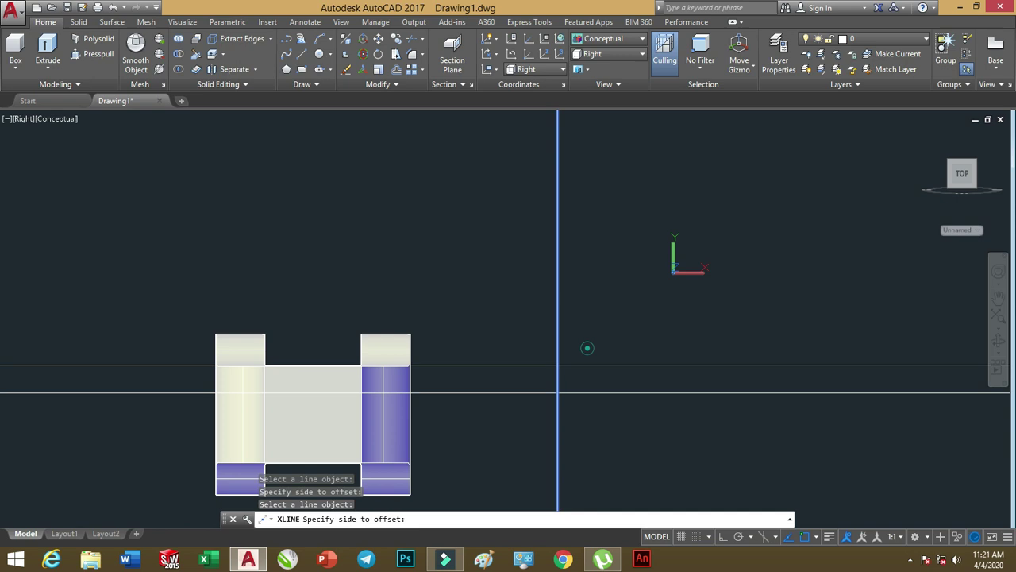
pyautogui.click(588, 348)
pyautogui.scroll(3, 578, 385)
pyautogui.scroll(-2, 548, 401)
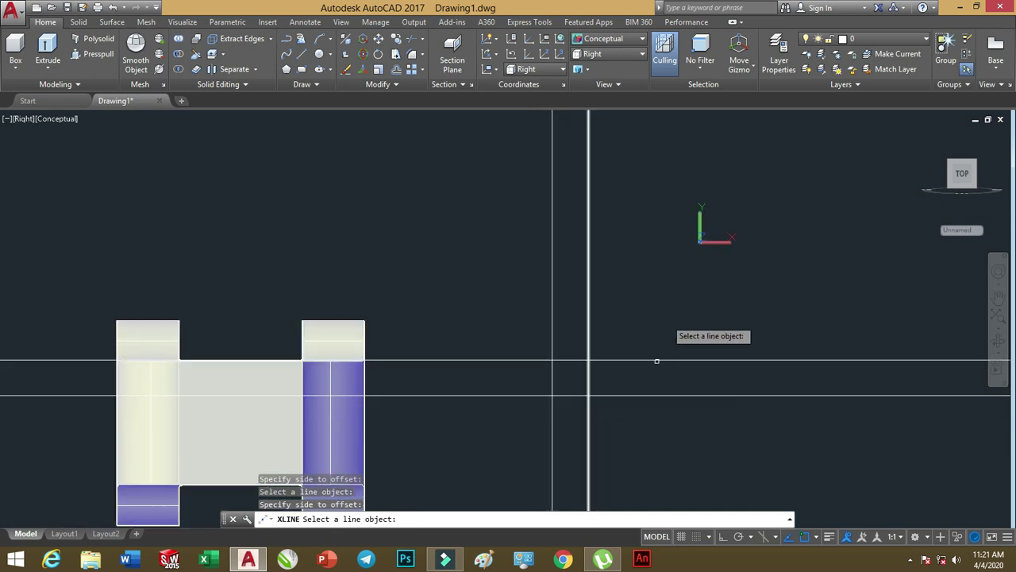
# Trim the construction lines' excess so only a small square remains.
pyautogui.click(410, 42)
pyautogui.press('Return')
pyautogui.moveTo(646, 265); pyautogui.dragTo(508, 318)
pyautogui.click(526, 331)
pyautogui.click(482, 408)
pyautogui.click(674, 335)
pyautogui.click(632, 408)
pyautogui.click(629, 416)
pyautogui.click(532, 452)
pyautogui.scroll(3, 591, 385)
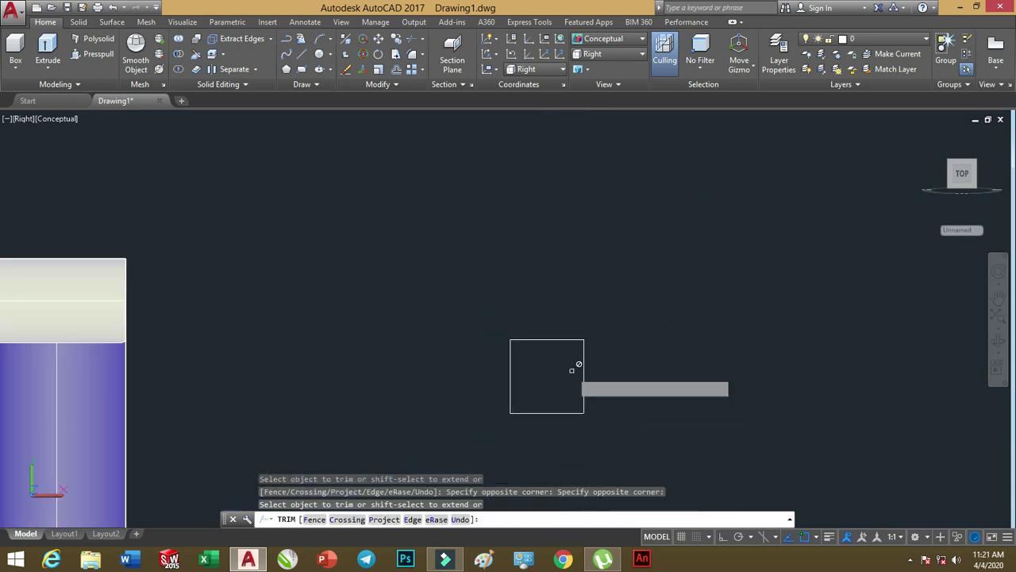
pyautogui.moveTo(578, 364); pyautogui.dragTo(545, 324, button='middle')
# Draw the square's top-left to bottom-right diagonal and delete its top and right edges, leaving a triangle.
pyautogui.click(304, 52)
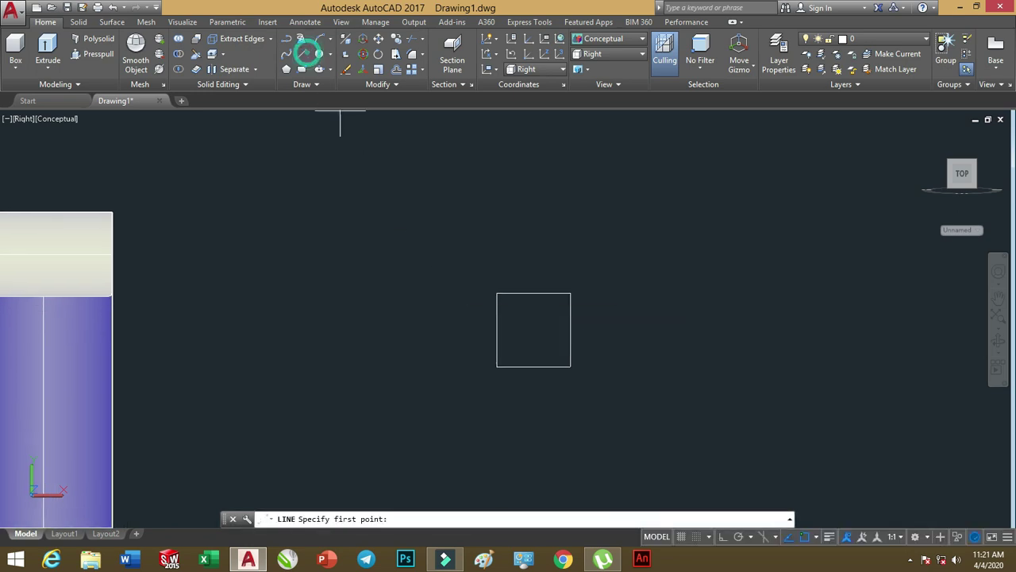
pyautogui.click(496, 293)
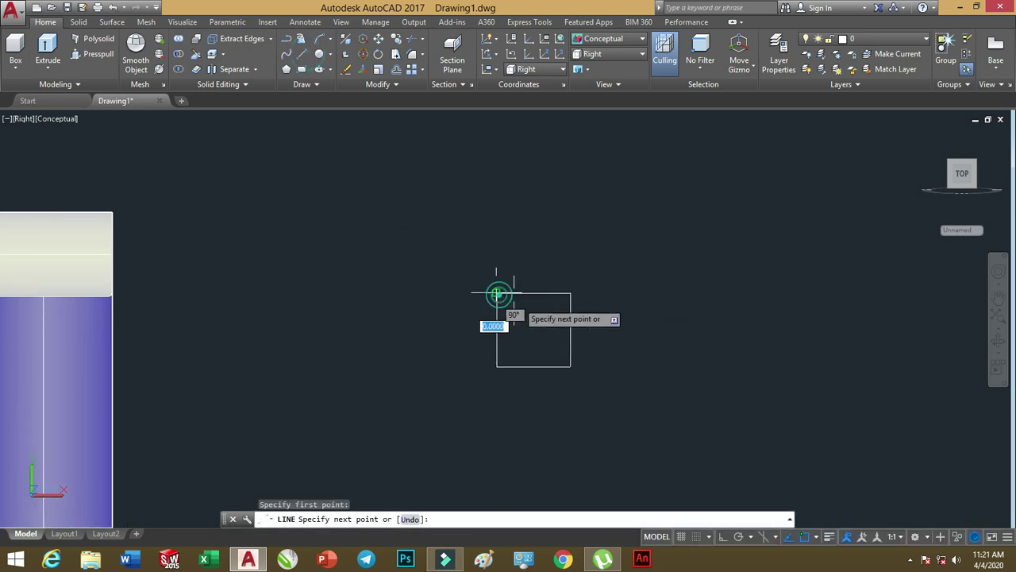
pyautogui.click(569, 366)
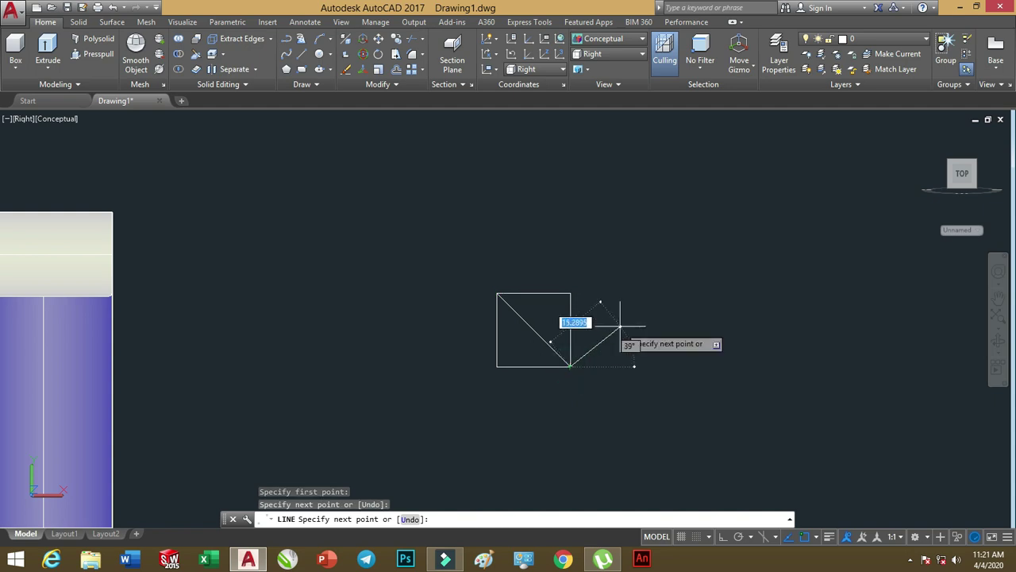
pyautogui.press('Return')
pyautogui.click(592, 268)
pyautogui.click(562, 312)
pyautogui.press('Delete')
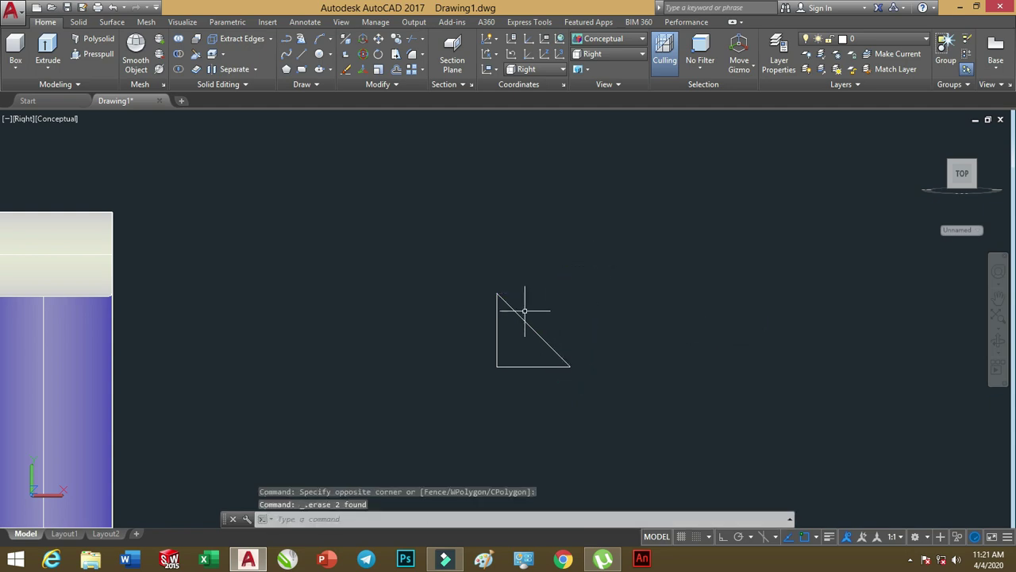
pyautogui.scroll(1, 518, 306)
pyautogui.scroll(-1, 512, 306)
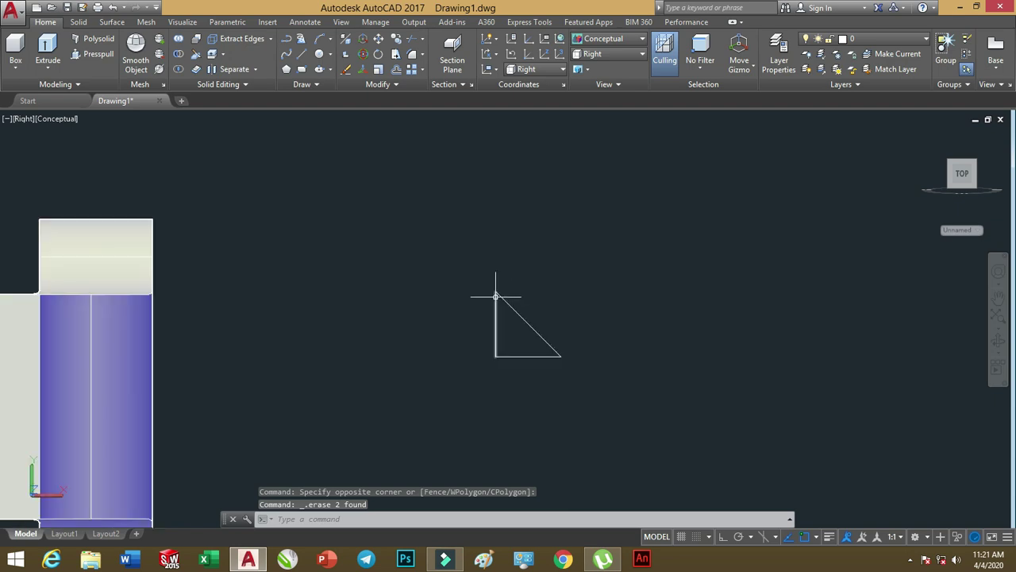
pyautogui.moveTo(495, 296); pyautogui.dragTo(510, 274, button='middle')
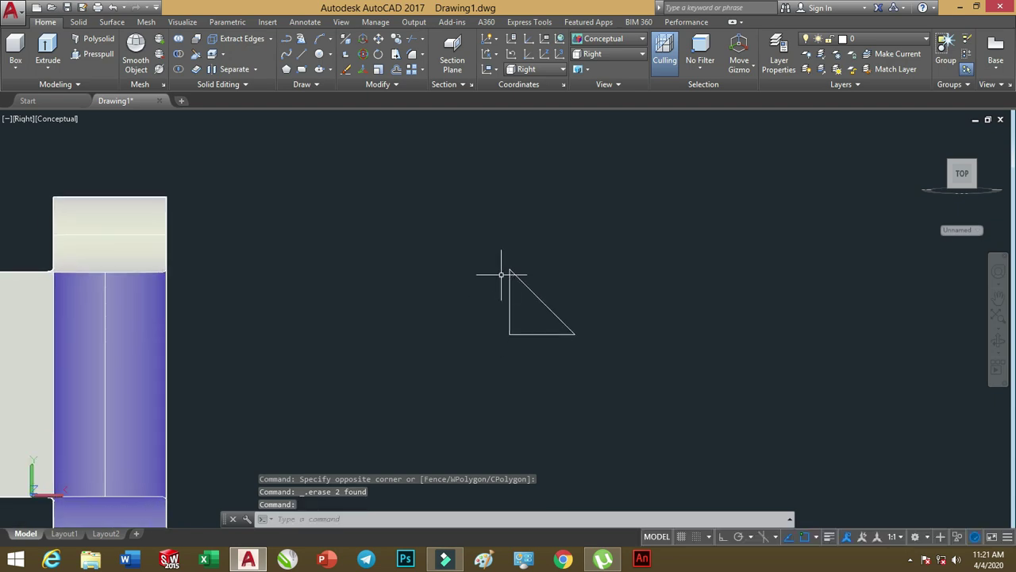
# Convert the triangle outline into a region with the Region command.
pyautogui.click(260, 86)
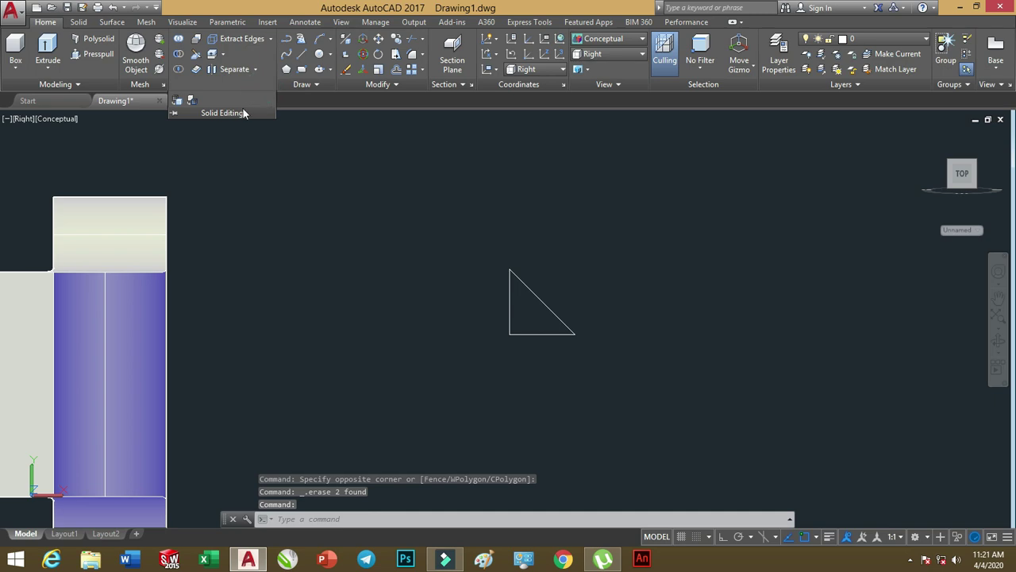
pyautogui.click(315, 84)
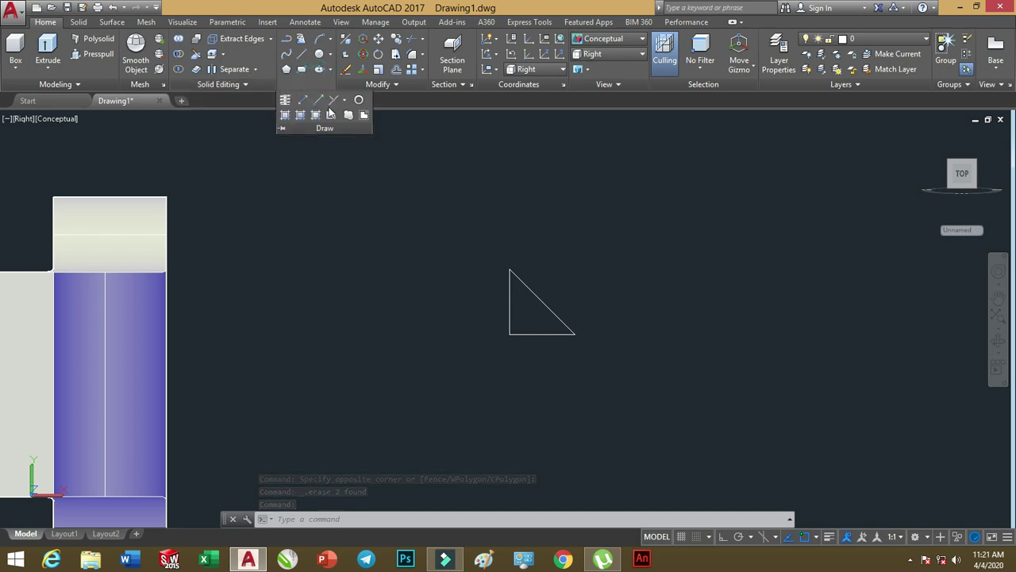
pyautogui.click(331, 114)
pyautogui.click(614, 243)
pyautogui.click(451, 376)
pyautogui.press('Return')
pyautogui.scroll(-2, 475, 324)
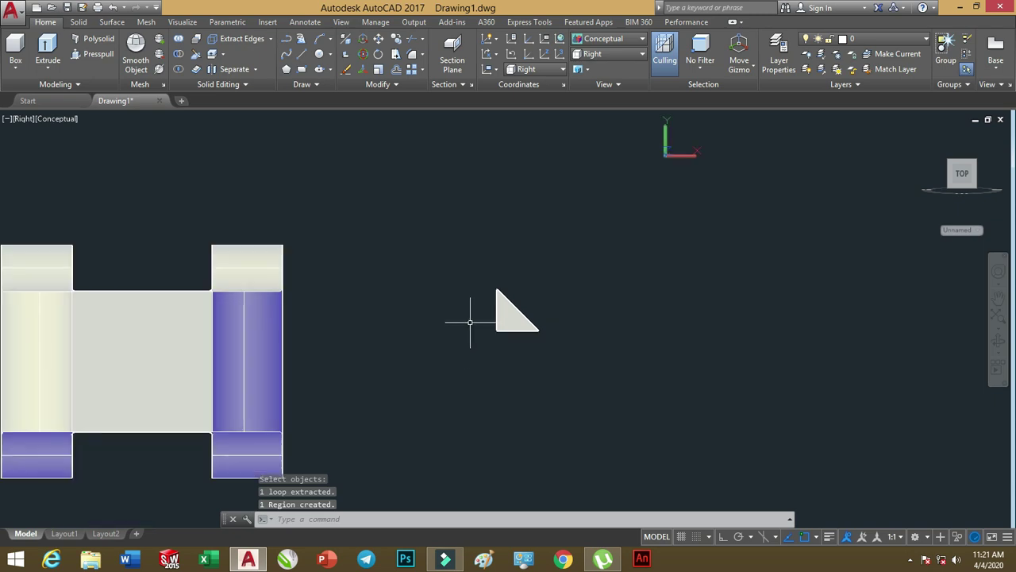
pyautogui.moveTo(430, 322); pyautogui.dragTo(499, 304, button='middle')
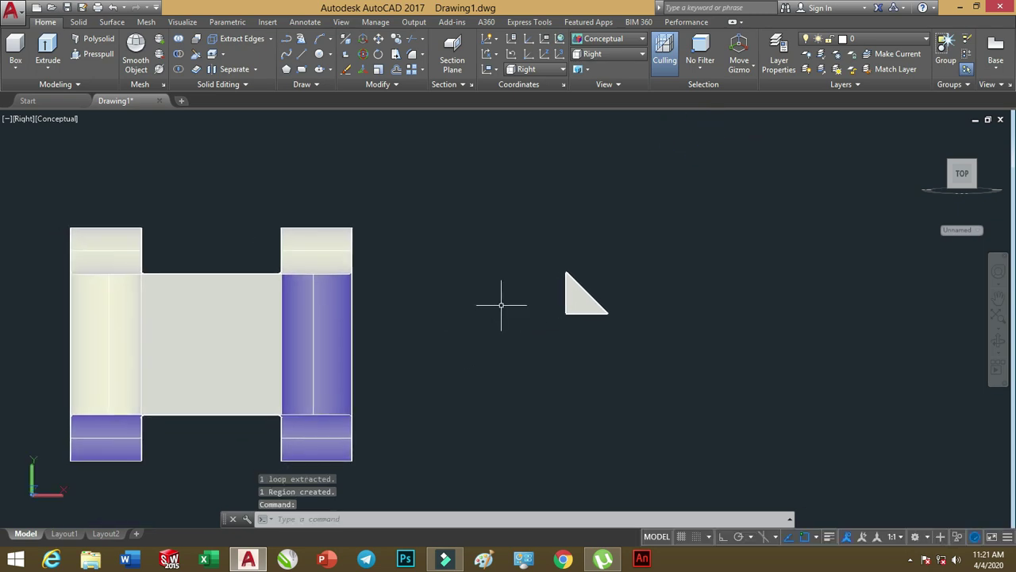
# Switch to the SW Isometric view.
pyautogui.click(635, 54)
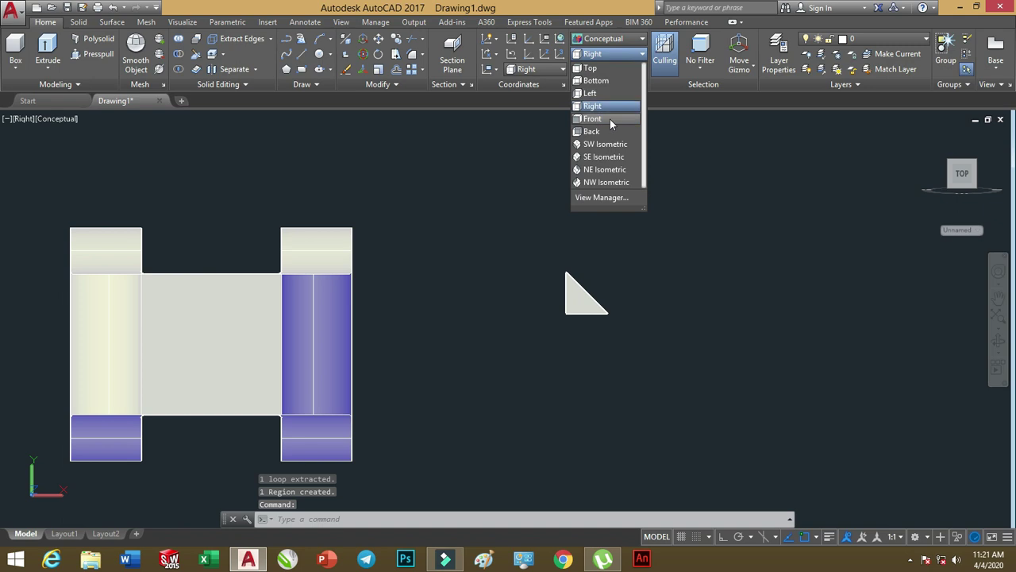
pyautogui.click(608, 144)
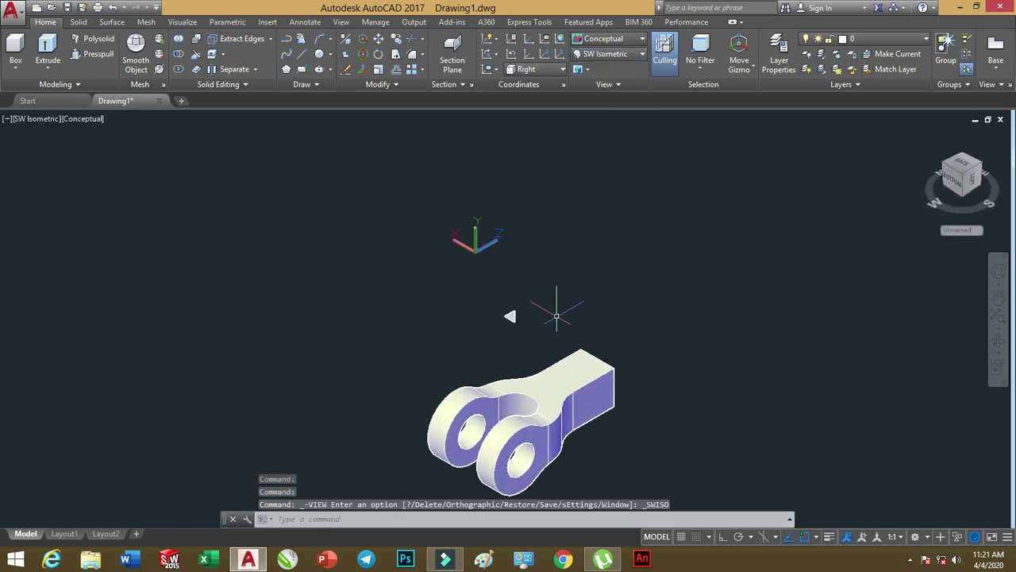
pyautogui.scroll(1, 518, 318)
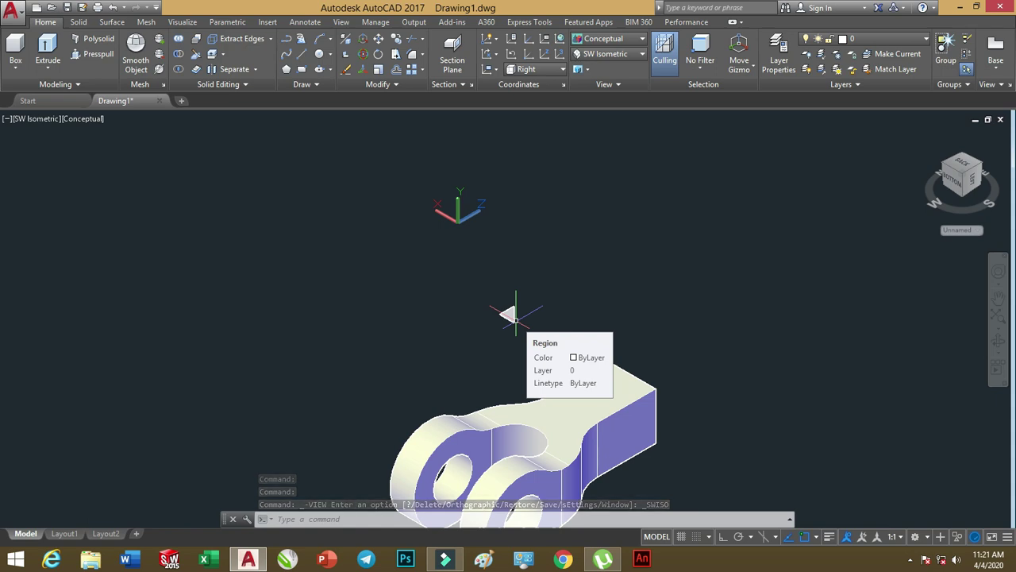
# Extrude the triangular region to a height of 60.
pyautogui.click(49, 49)
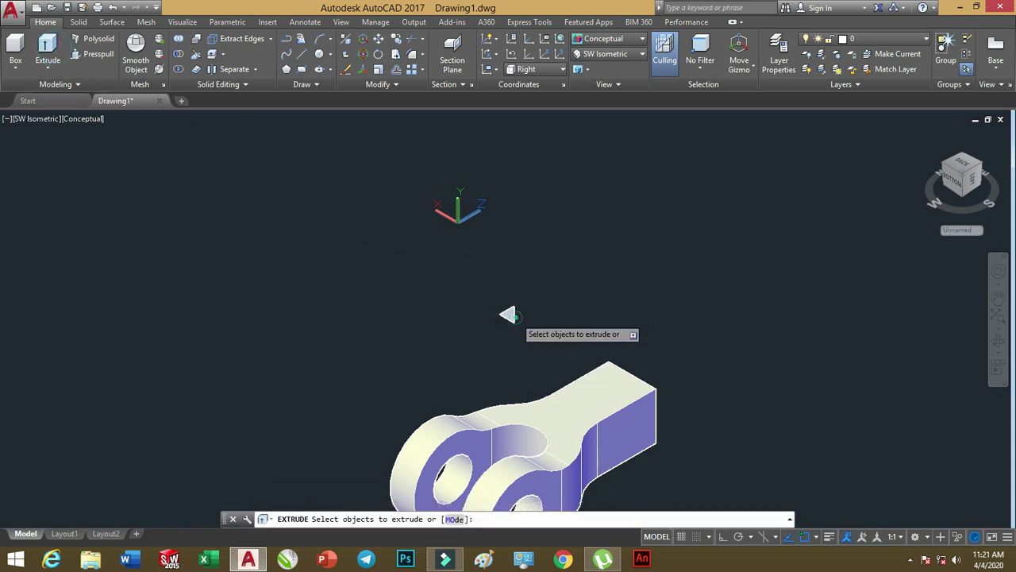
pyautogui.click(512, 316)
pyautogui.rightClick(534, 296)
pyautogui.click(548, 302)
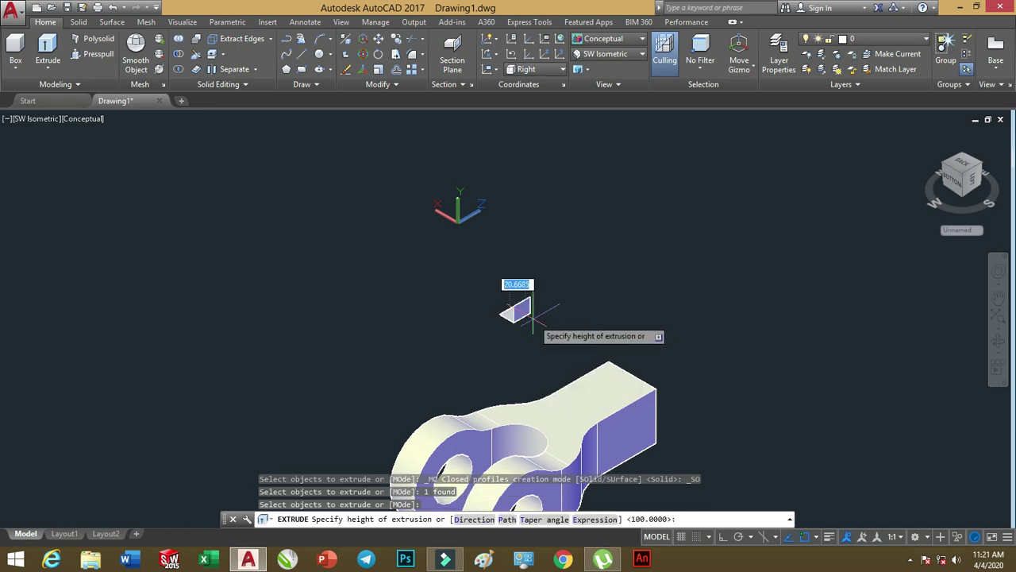
pyautogui.press('Return')
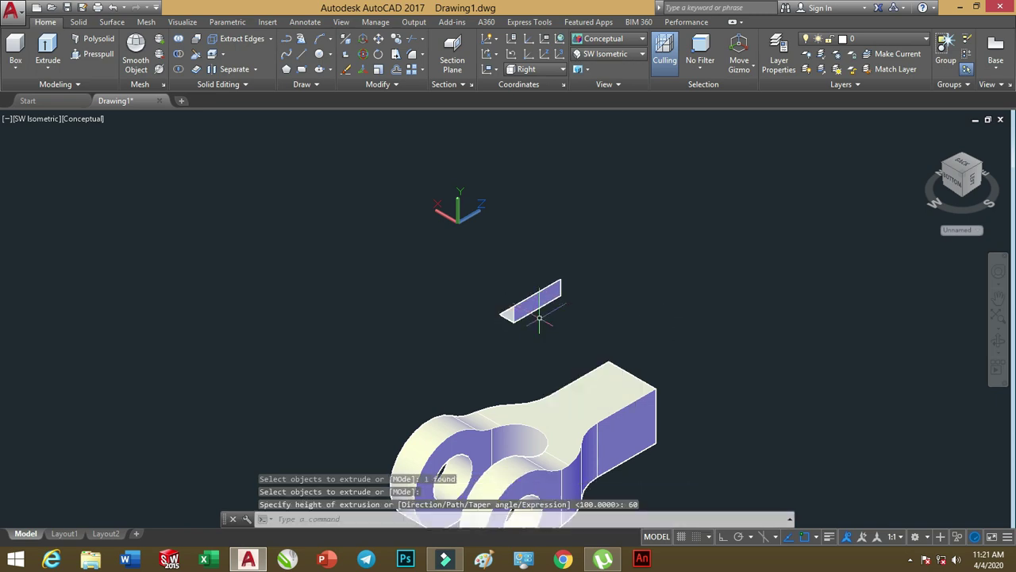
pyautogui.scroll(2, 568, 300)
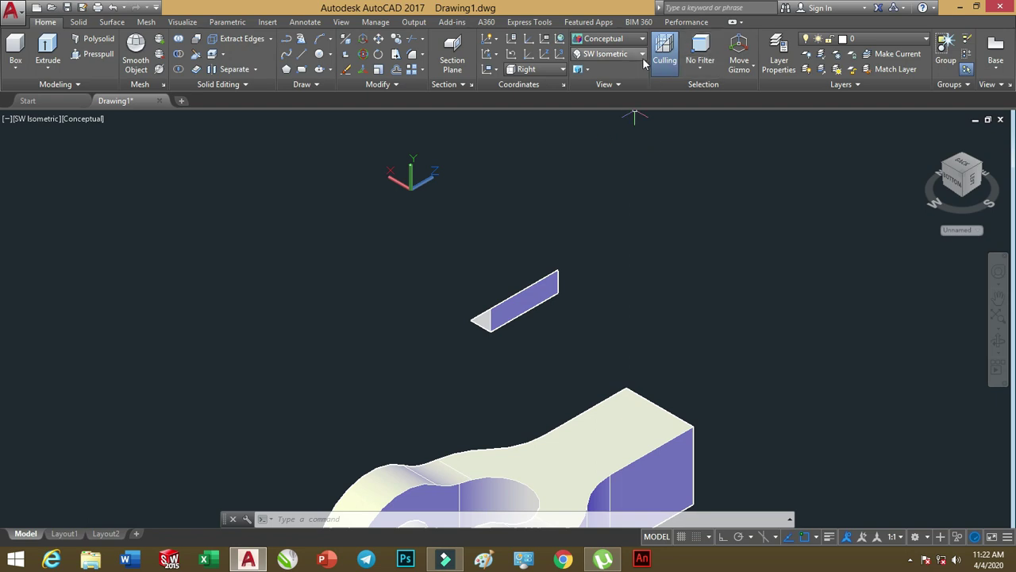
# Switch to the SE Isometric view and zoom in.
pyautogui.click(611, 53)
pyautogui.click(611, 159)
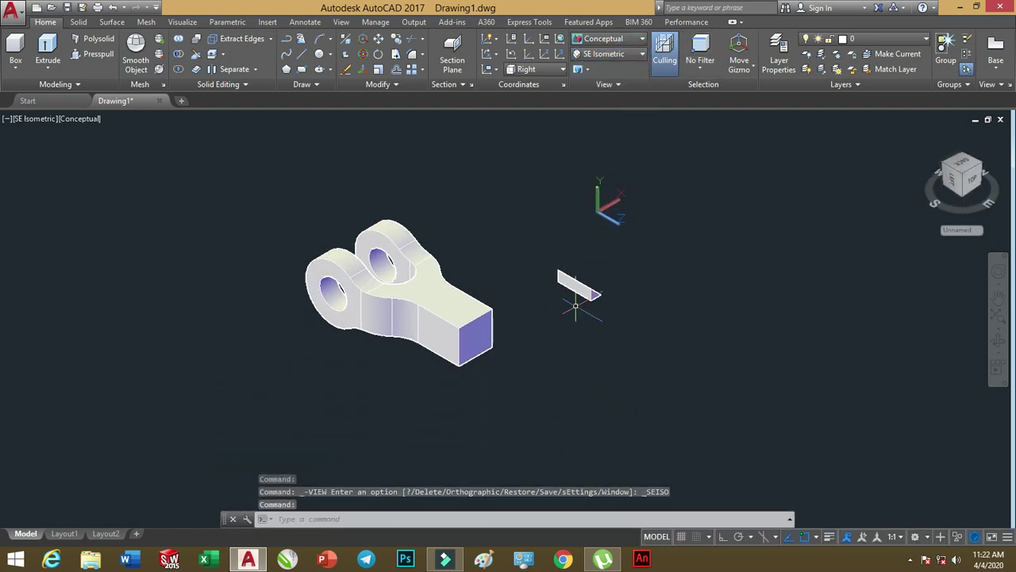
pyautogui.scroll(2, 575, 305)
pyautogui.scroll(1, 579, 303)
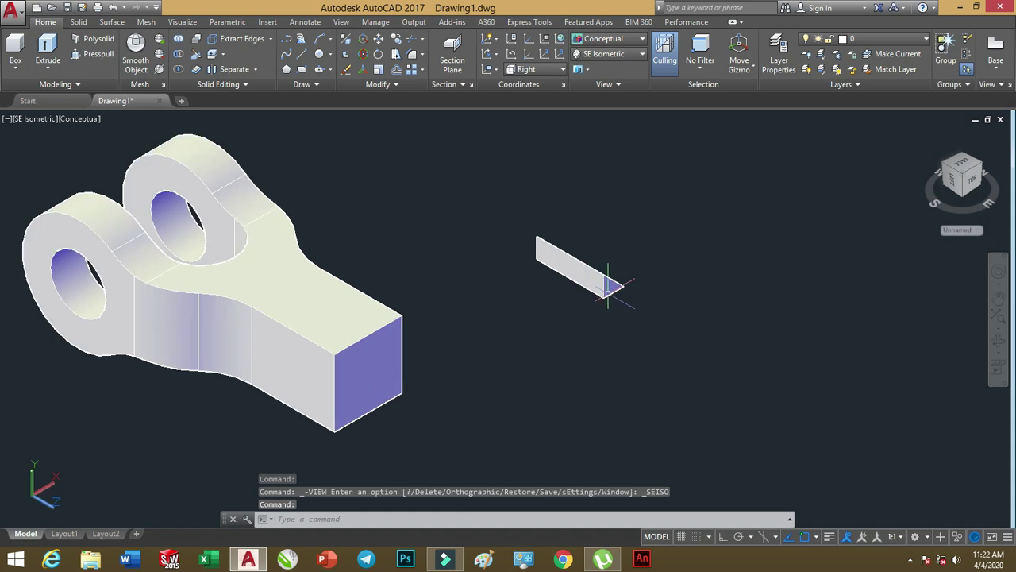
# Move the wedge by its corner onto the lower corner of the rod's square end.
pyautogui.click(606, 289)
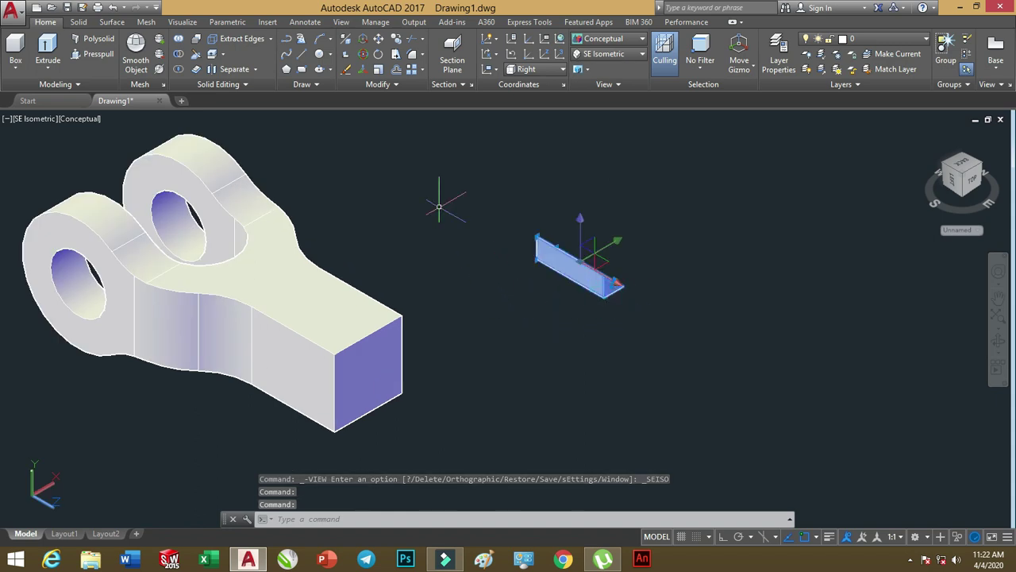
pyautogui.click(377, 40)
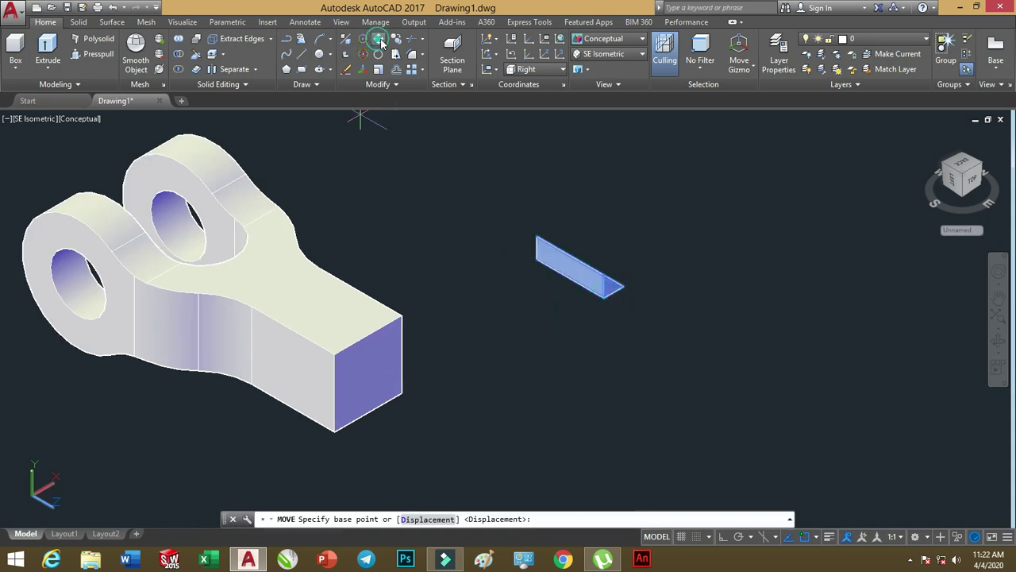
pyautogui.click(604, 298)
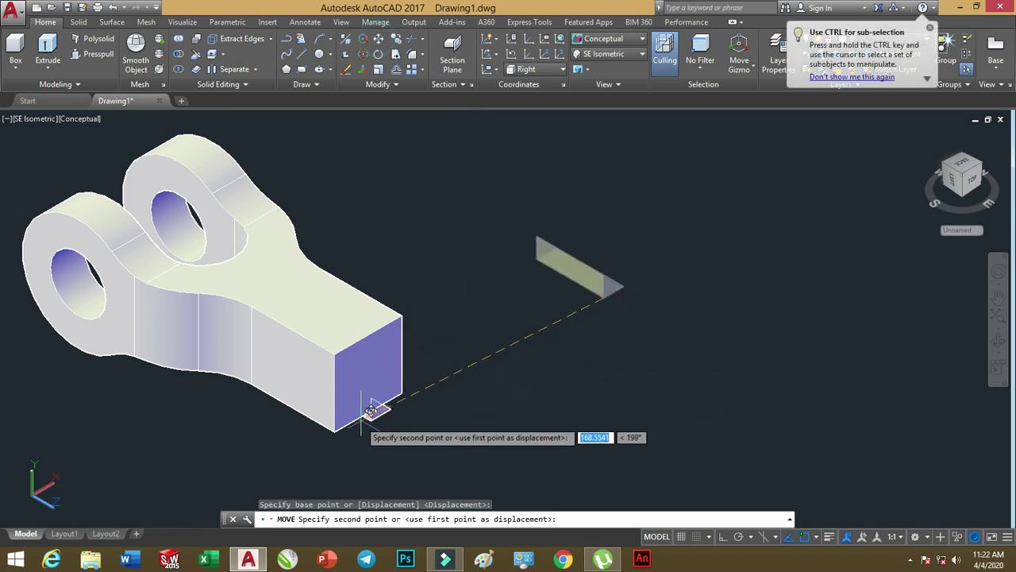
pyautogui.click(334, 431)
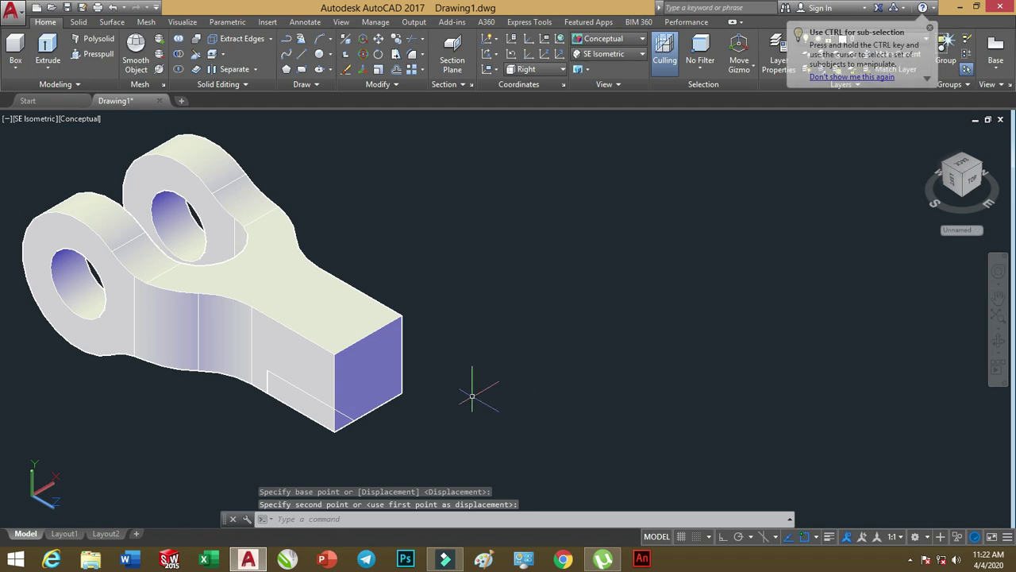
pyautogui.scroll(2, 393, 354)
pyautogui.moveTo(401, 334); pyautogui.dragTo(403, 325)
pyautogui.press('Escape')
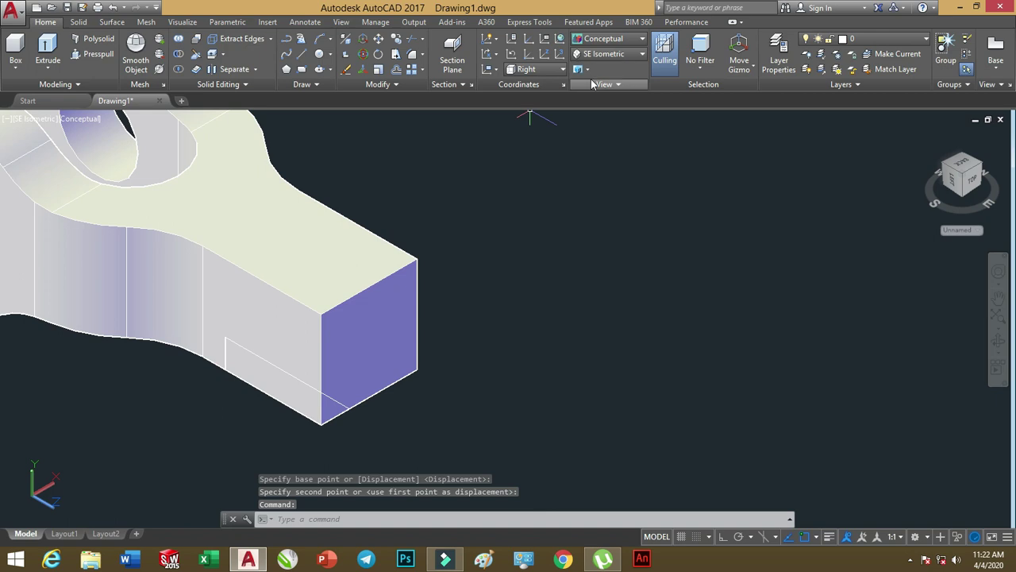
# Switch to the Right preset view and pan the part into frame.
pyautogui.click(610, 54)
pyautogui.click(599, 106)
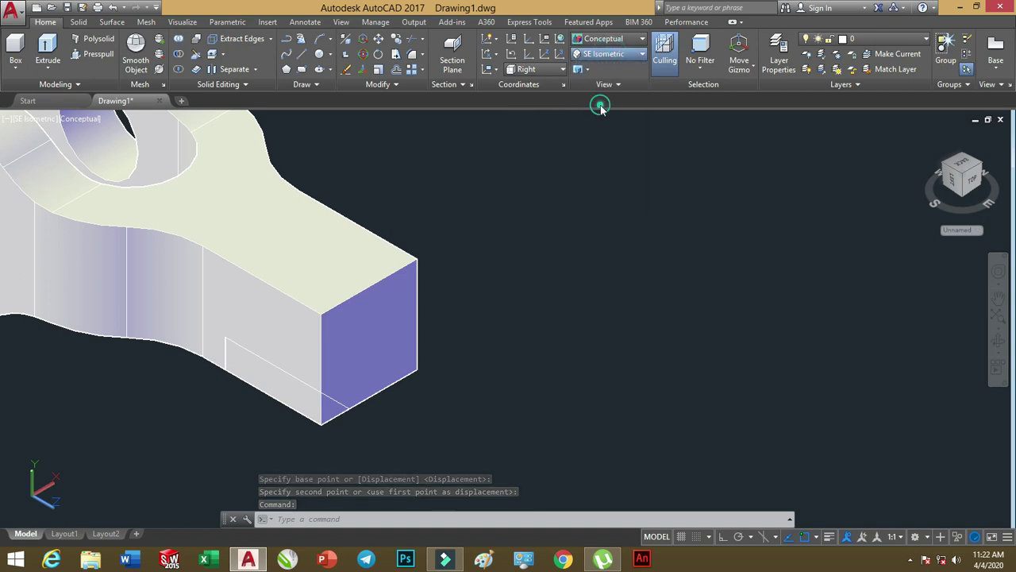
pyautogui.moveTo(488, 276); pyautogui.dragTo(546, 209, button='middle')
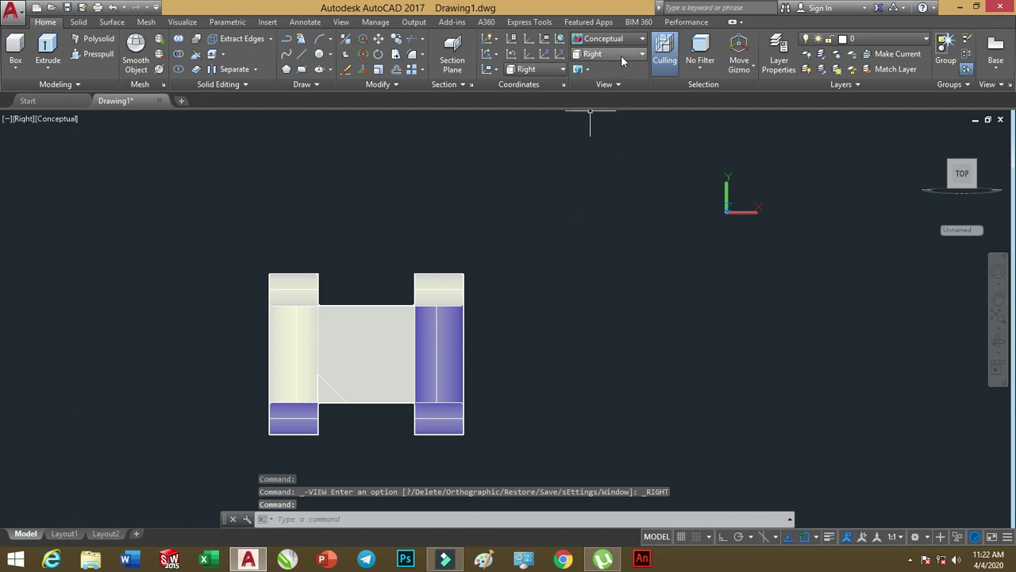
# Set the visual style to 2D Wireframe and zoom in on the wedge edge.
pyautogui.click(608, 38)
pyautogui.click(595, 68)
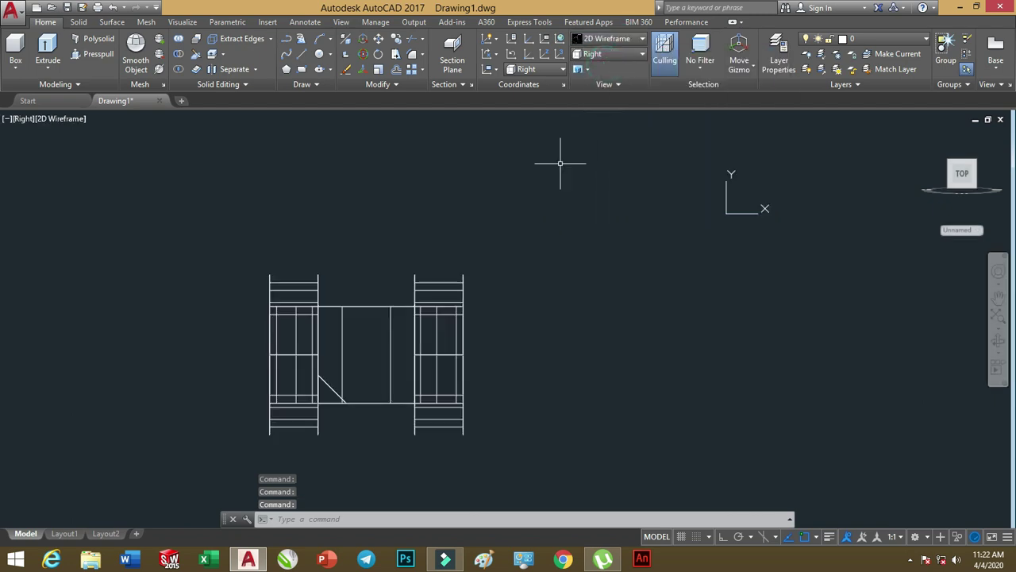
pyautogui.scroll(3, 355, 333)
pyautogui.moveTo(390, 313); pyautogui.dragTo(390, 277, button='middle')
pyautogui.scroll(2, 388, 275)
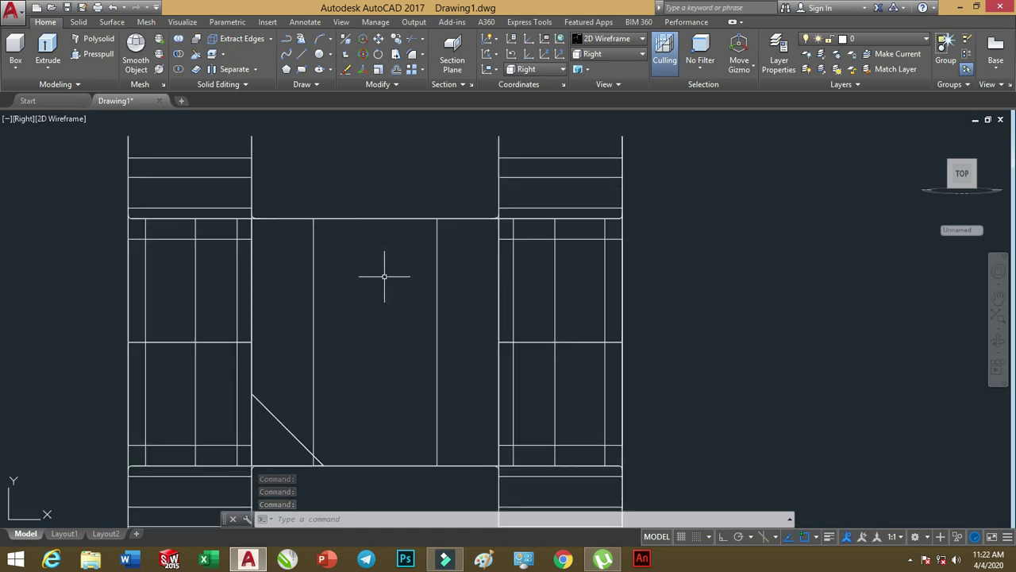
pyautogui.scroll(-2, 347, 279)
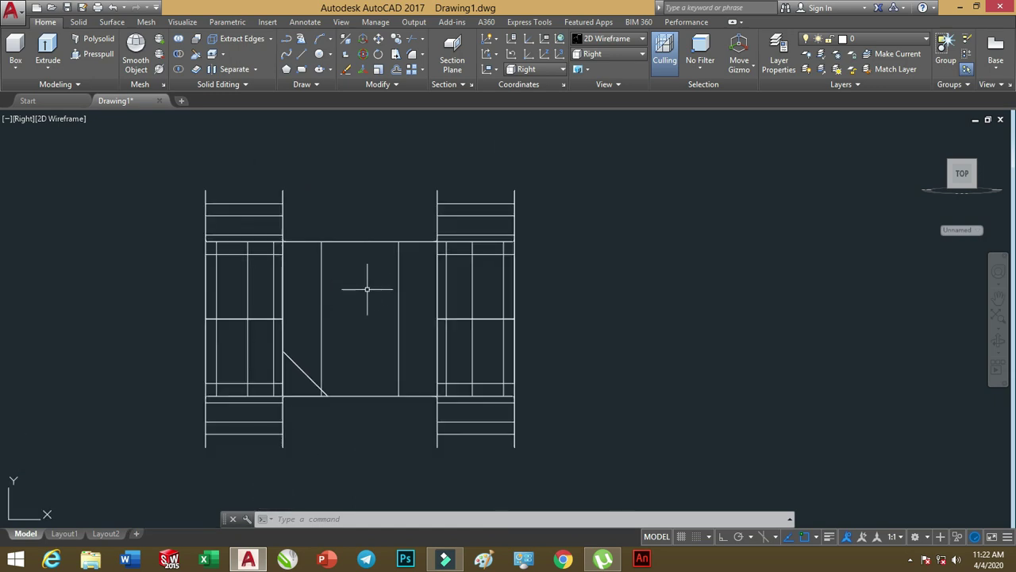
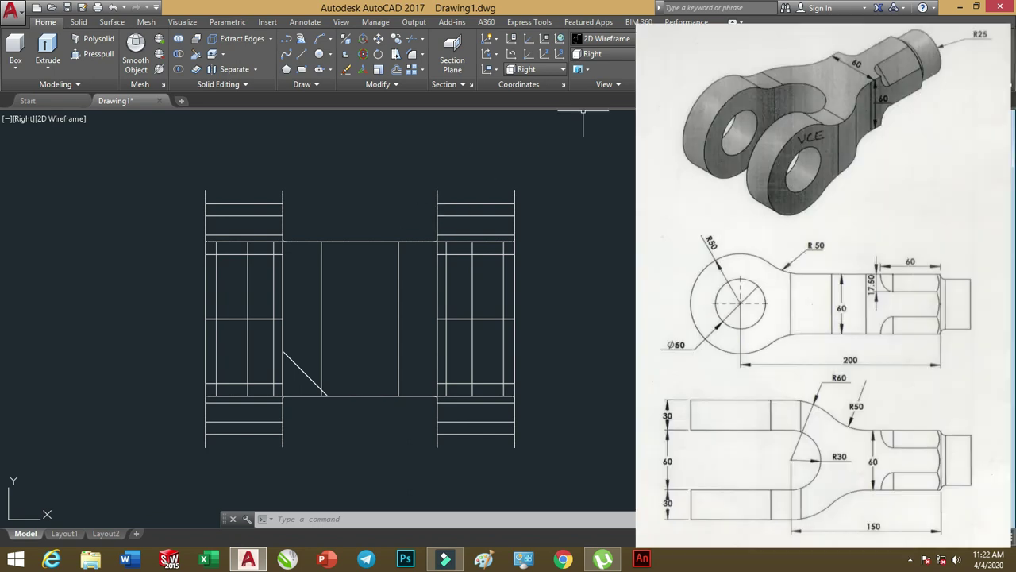
# Show the lever in the Conceptual visual style from the SE Isometric view.
pyautogui.click(608, 38)
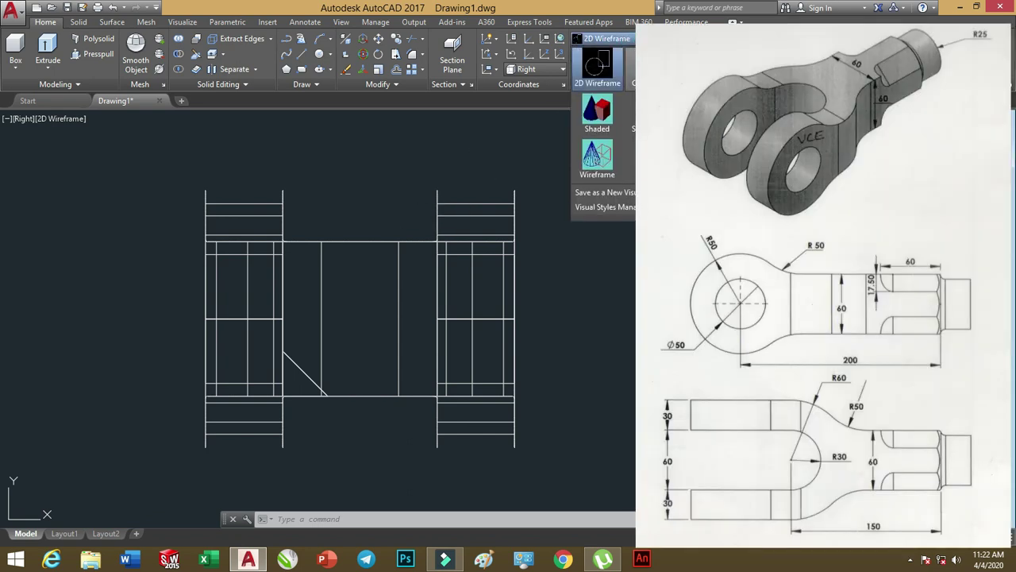
pyautogui.click(643, 68)
pyautogui.click(603, 54)
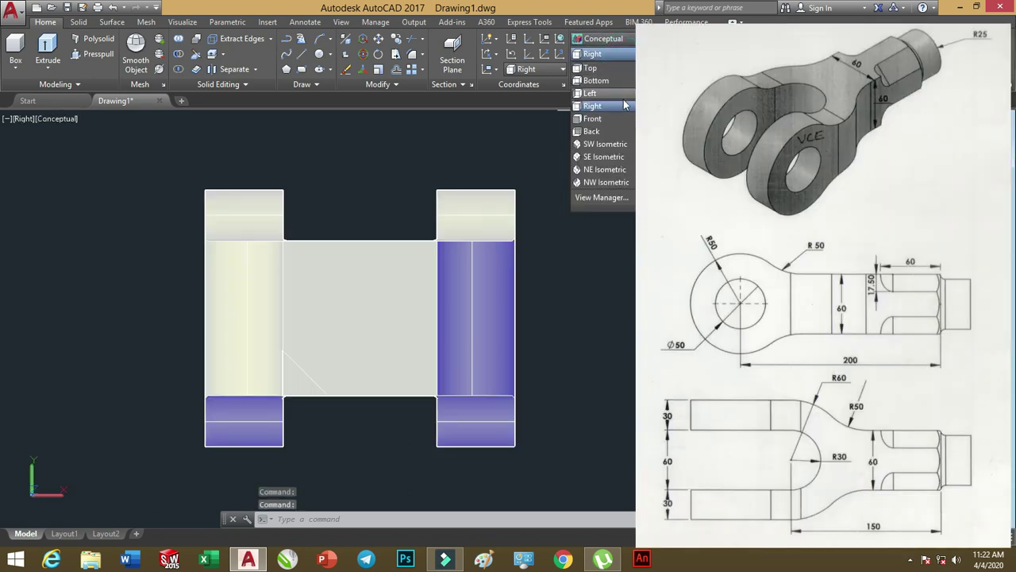
pyautogui.click(612, 157)
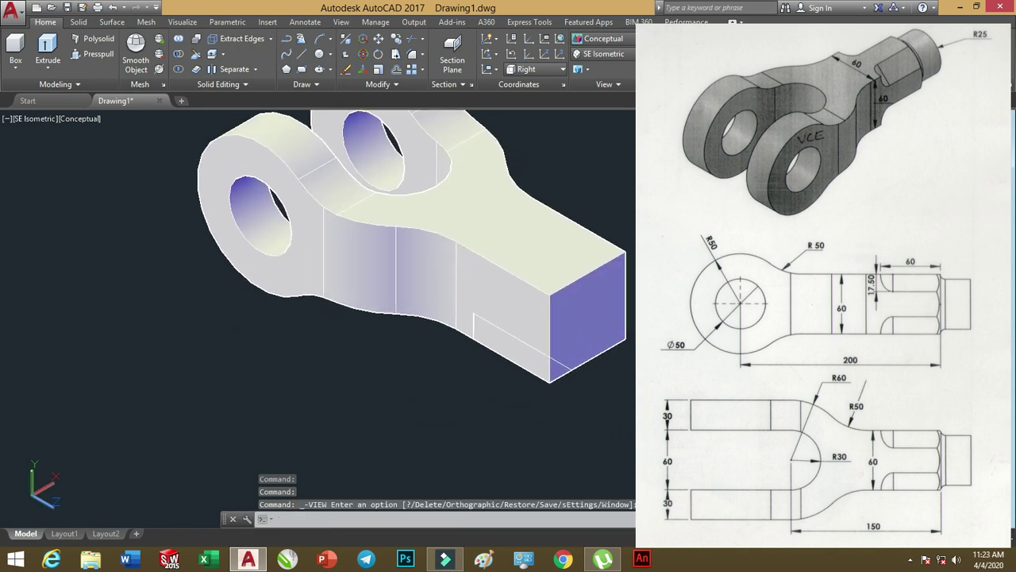
pyautogui.scroll(3, 568, 320)
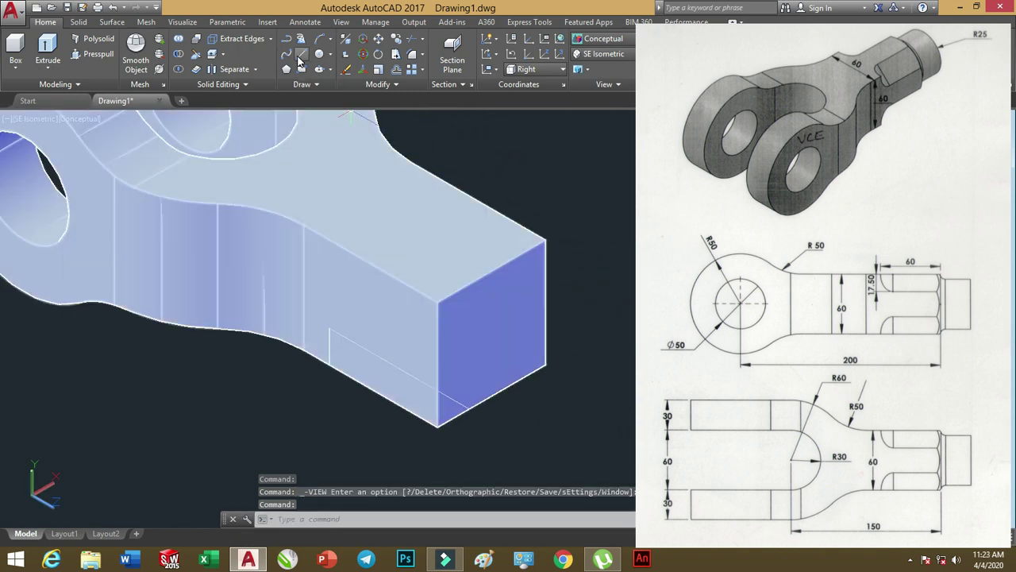
# Draw two corner-to-corner diagonals across the shank's square end face, forming an X.
pyautogui.click(301, 53)
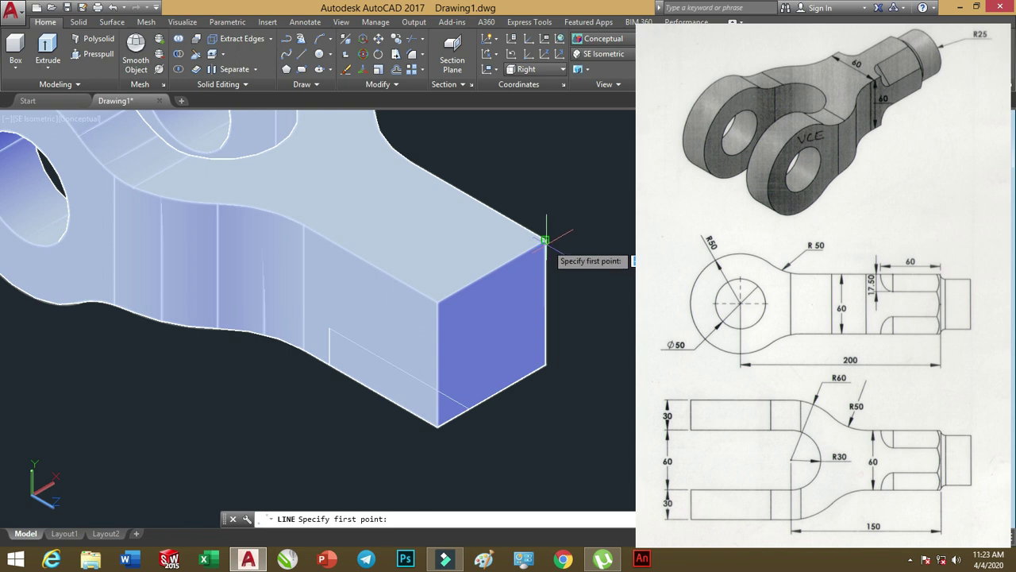
pyautogui.click(544, 239)
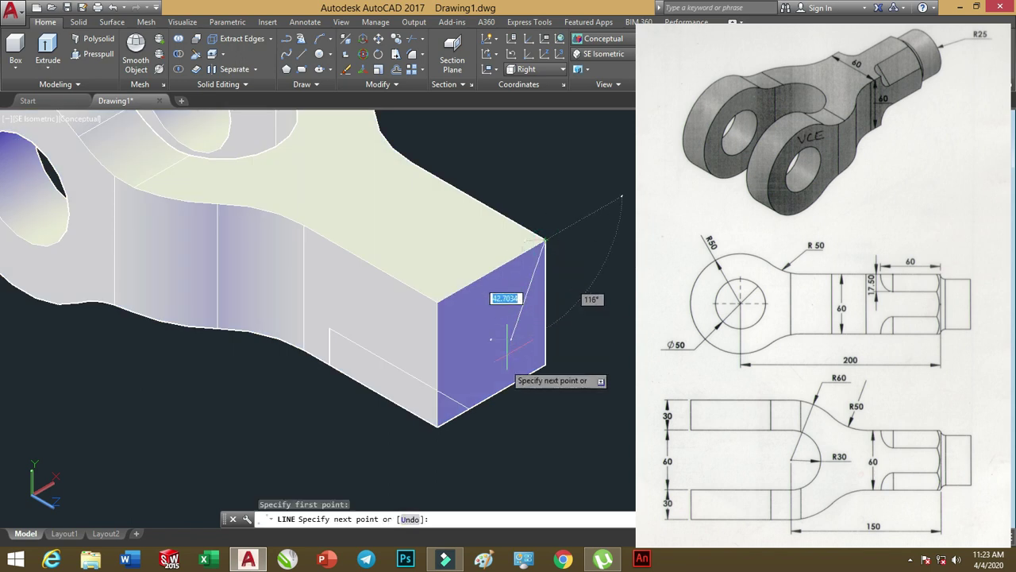
pyautogui.click(438, 426)
pyautogui.press('Return')
pyautogui.press('Return')
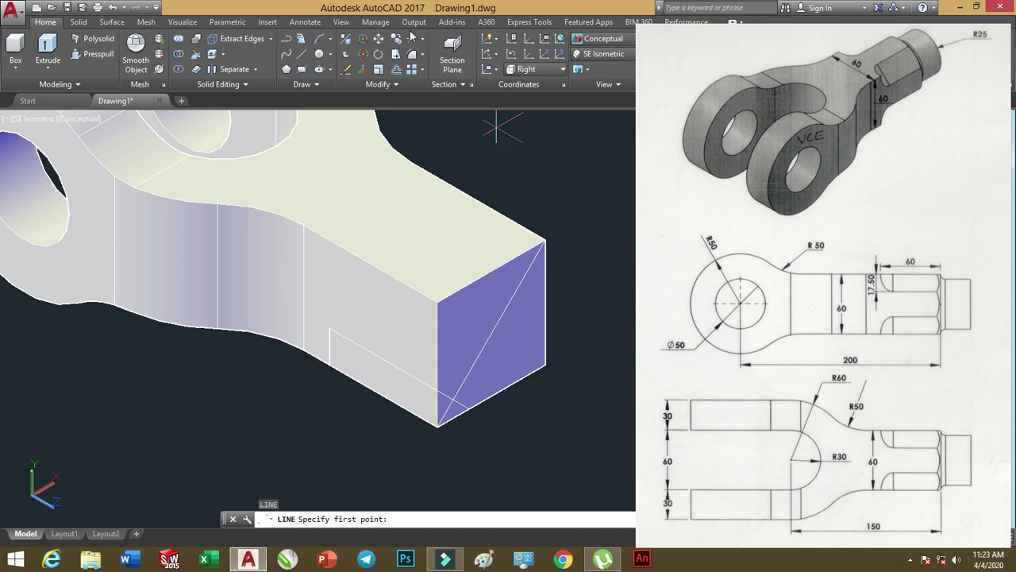
pyautogui.click(302, 53)
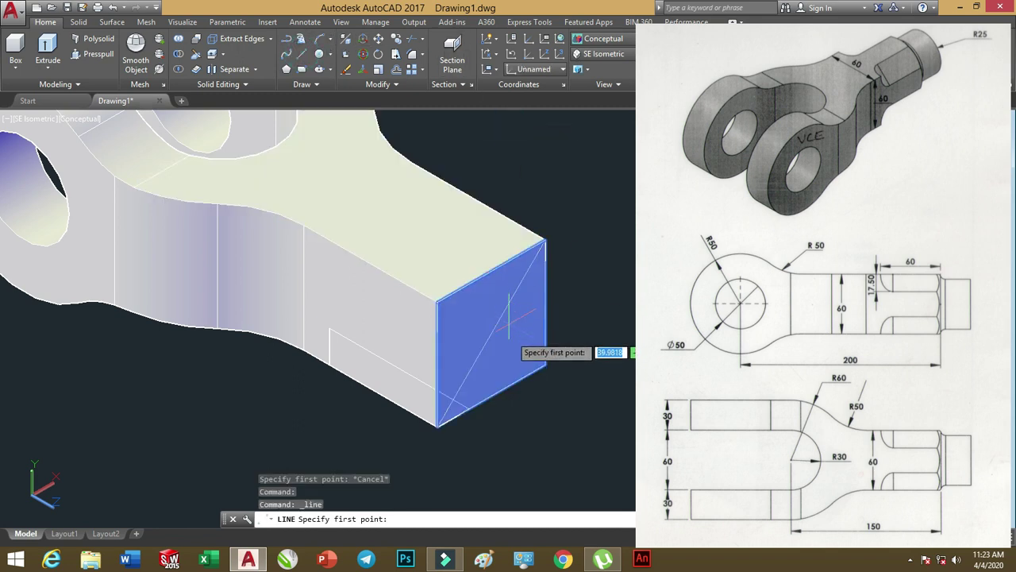
pyautogui.click(545, 365)
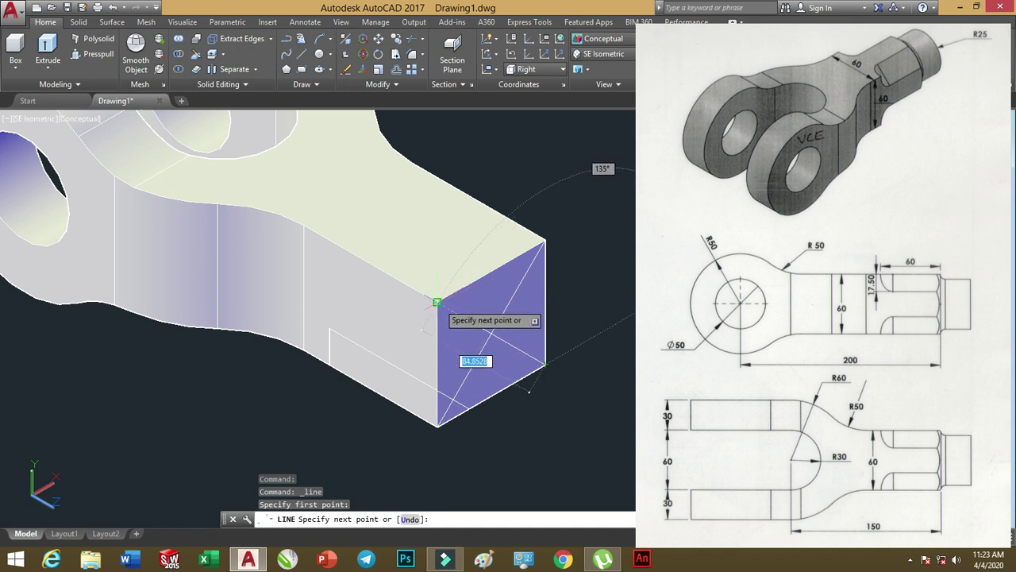
pyautogui.click(437, 302)
pyautogui.press('Return')
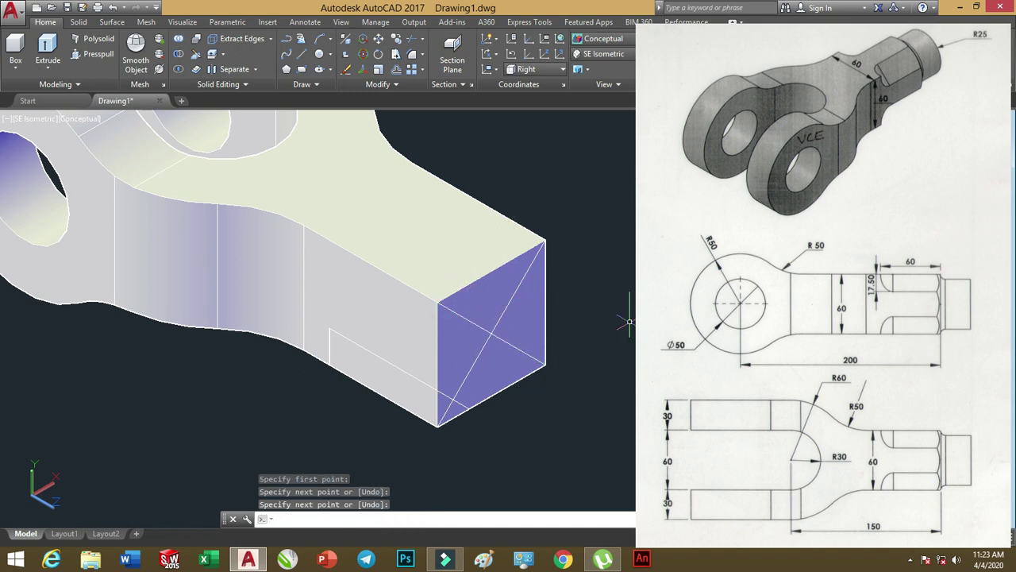
pyautogui.scroll(2, 605, 316)
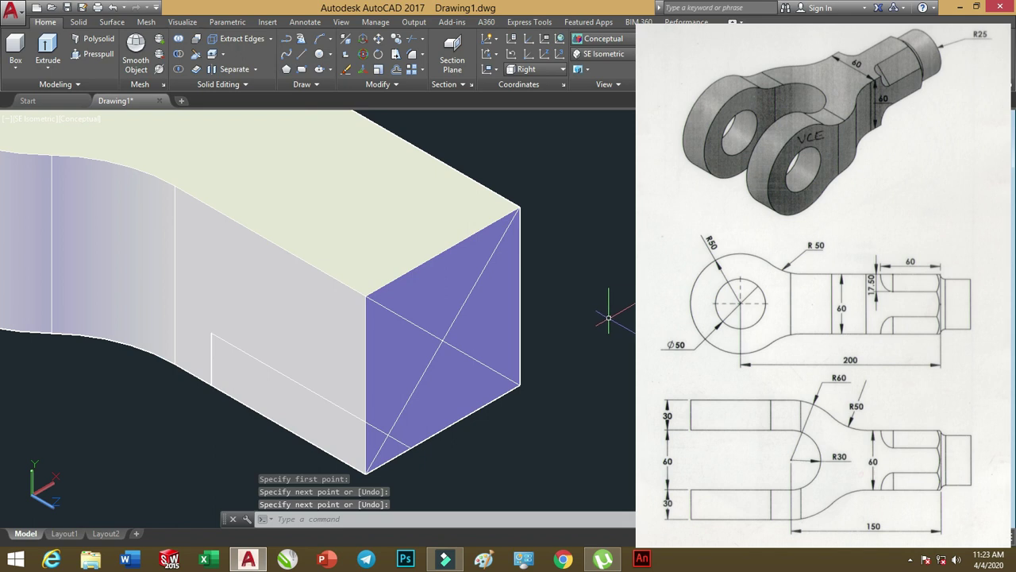
pyautogui.scroll(-1, 587, 238)
pyautogui.scroll(-2, 591, 224)
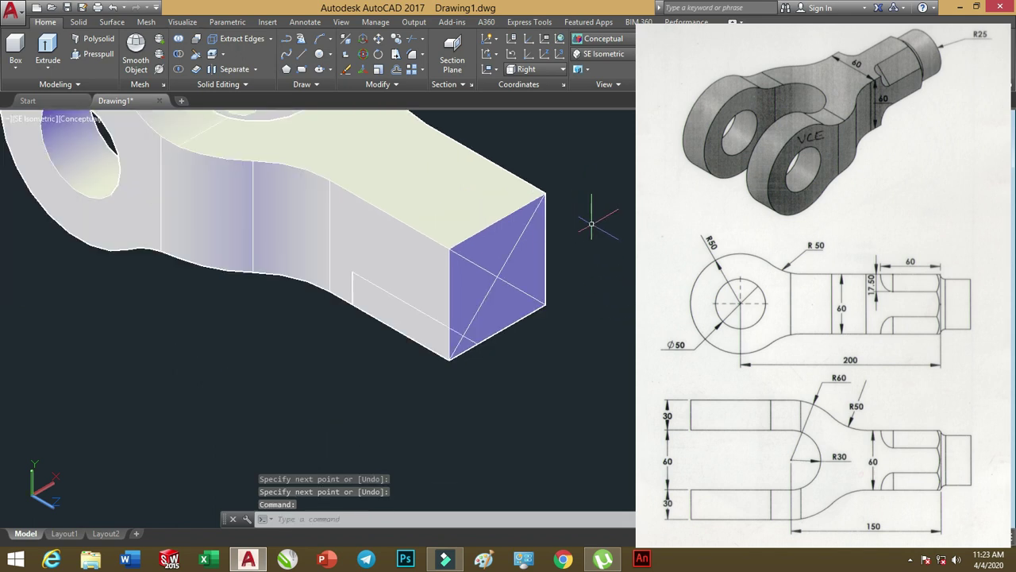
pyautogui.moveTo(583, 212); pyautogui.dragTo(579, 227, button='middle')
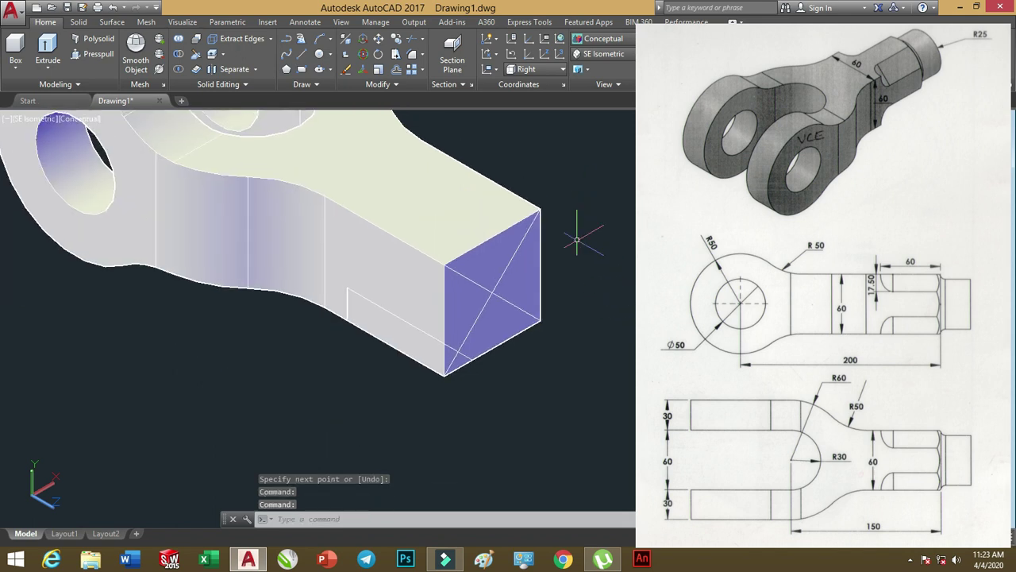
# Polar-array the notch block into 4 items about the diagonals' intersection point.
pyautogui.click(422, 72)
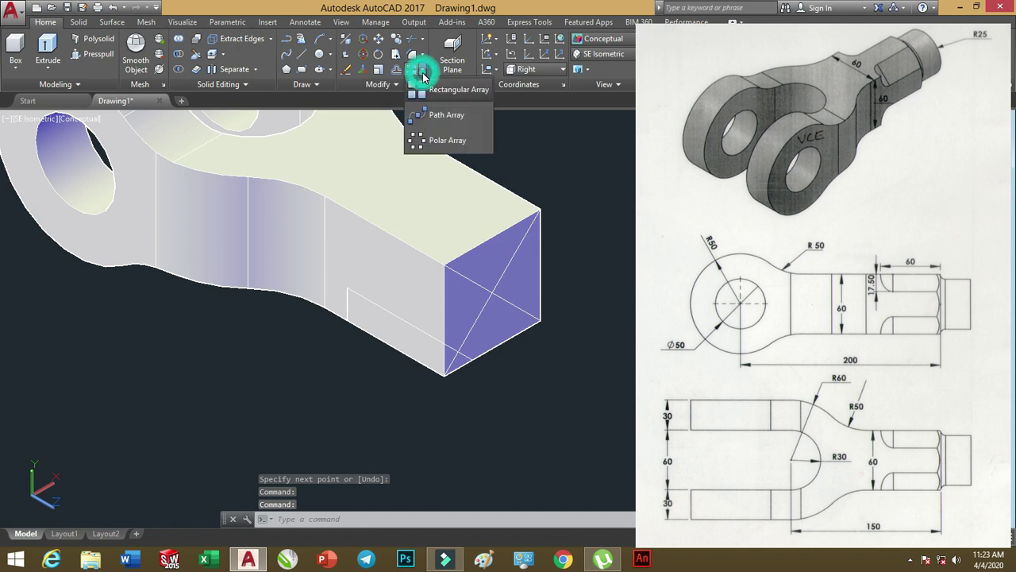
pyautogui.click(415, 139)
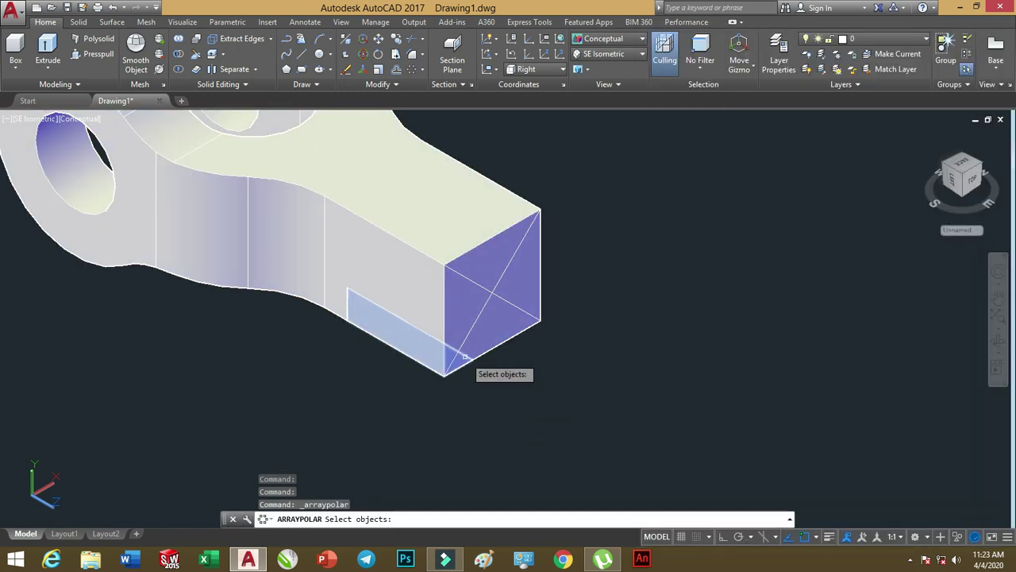
pyautogui.click(464, 357)
pyautogui.press('Return')
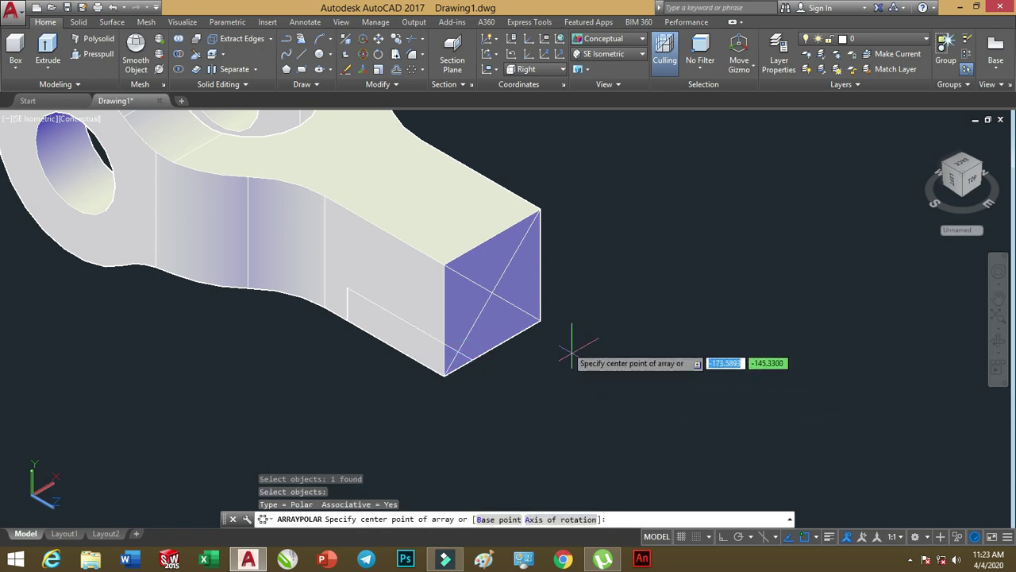
pyautogui.click(491, 294)
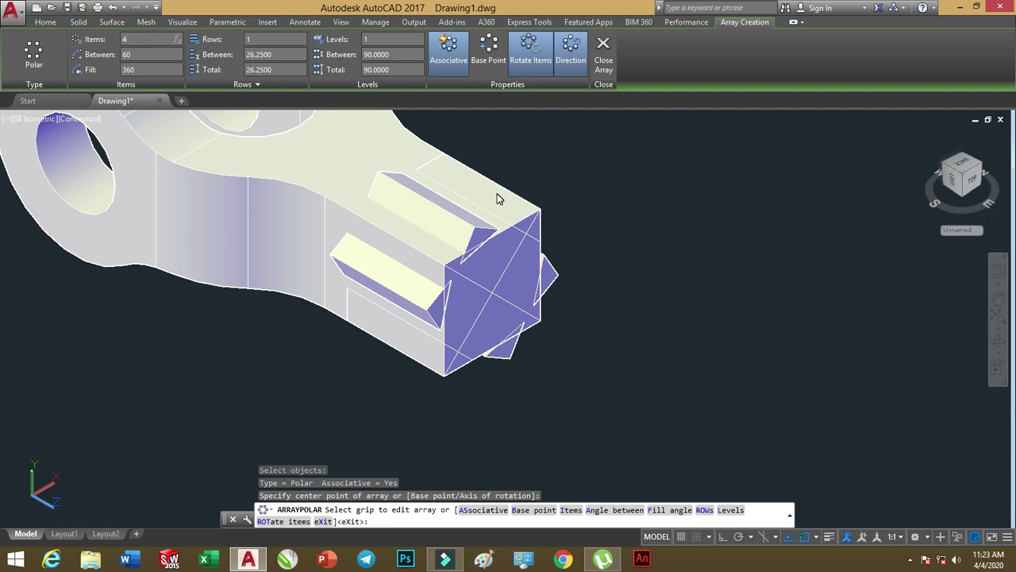
pyautogui.press('Return')
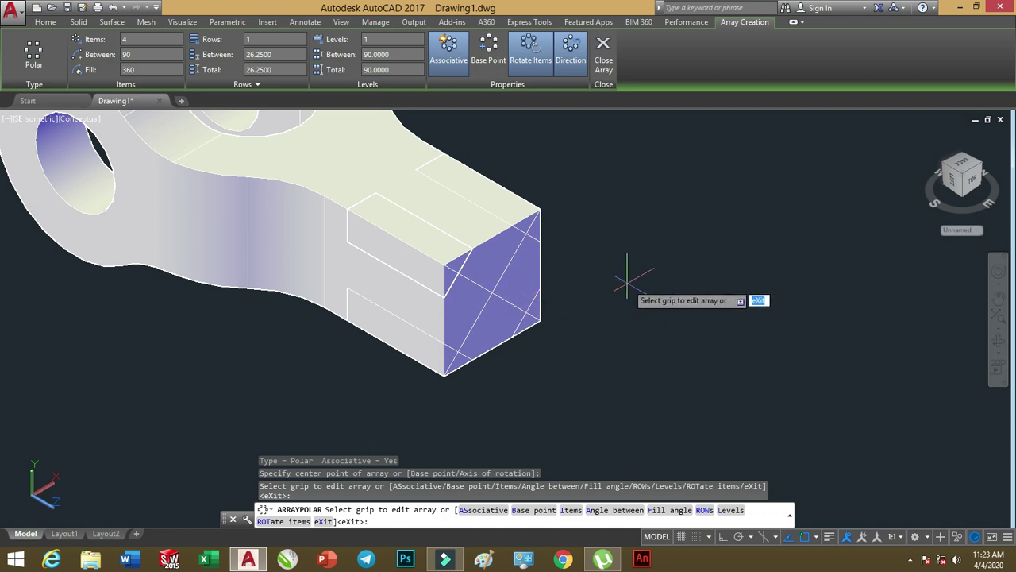
pyautogui.moveTo(498, 317); pyautogui.dragTo(532, 369, button='middle')
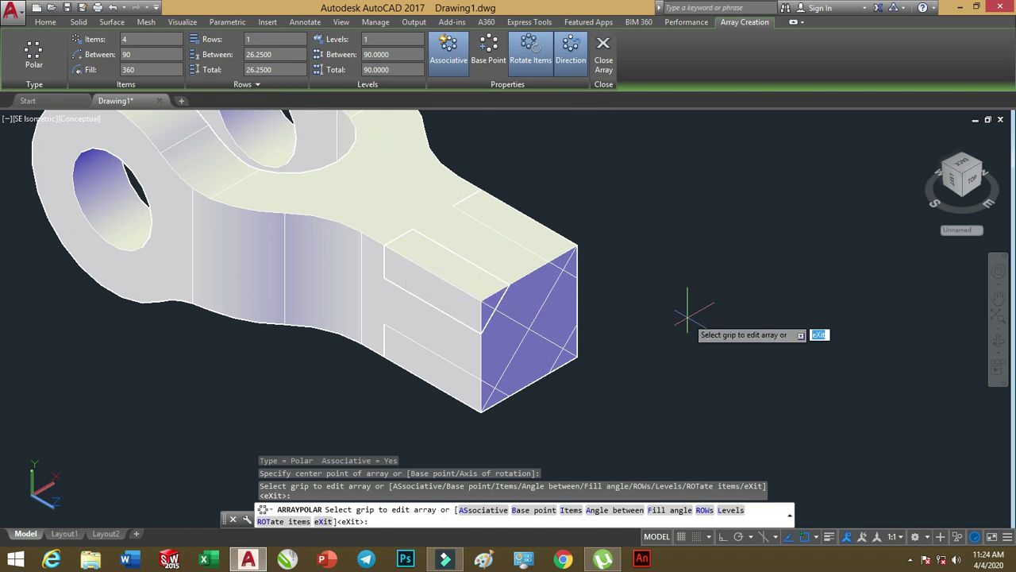
pyautogui.press('Escape')
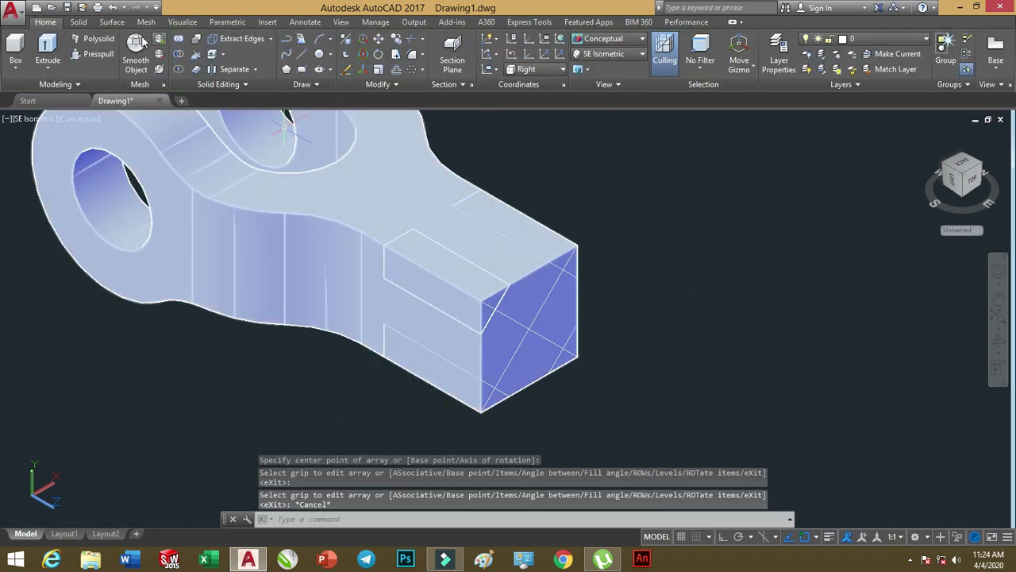
# Subtract one notch block from the lever solid.
pyautogui.click(179, 55)
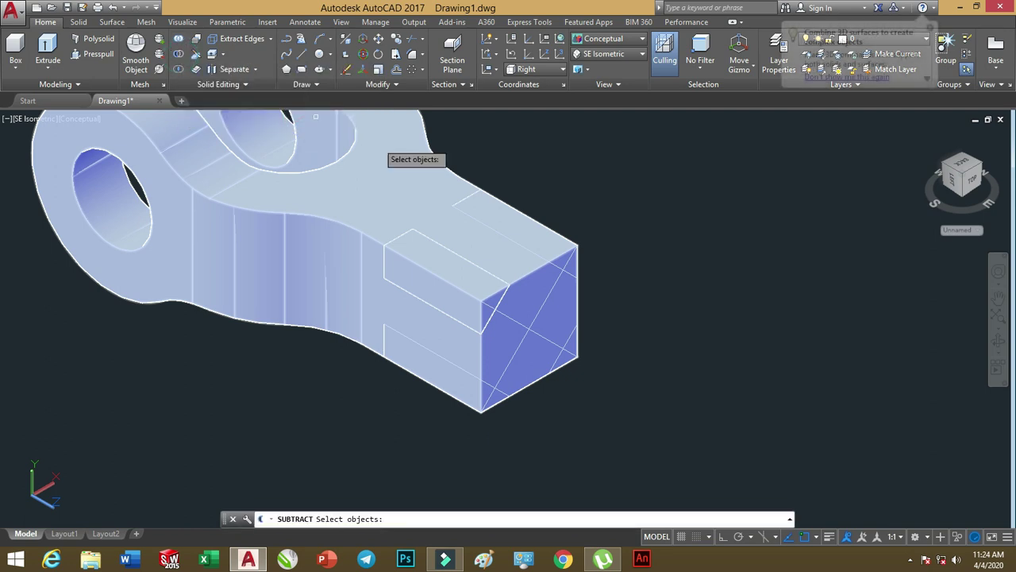
pyautogui.click(421, 162)
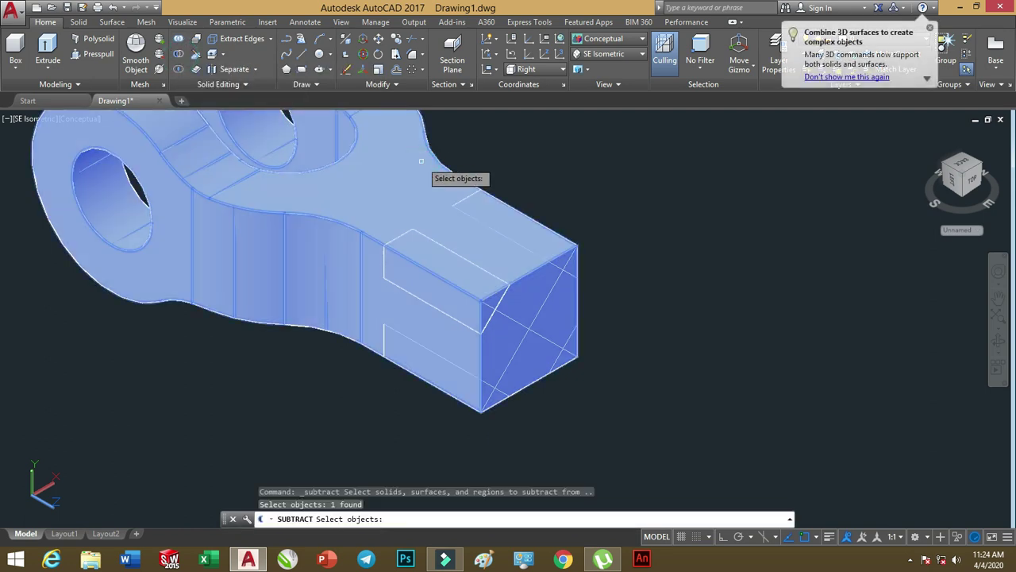
pyautogui.press('Return')
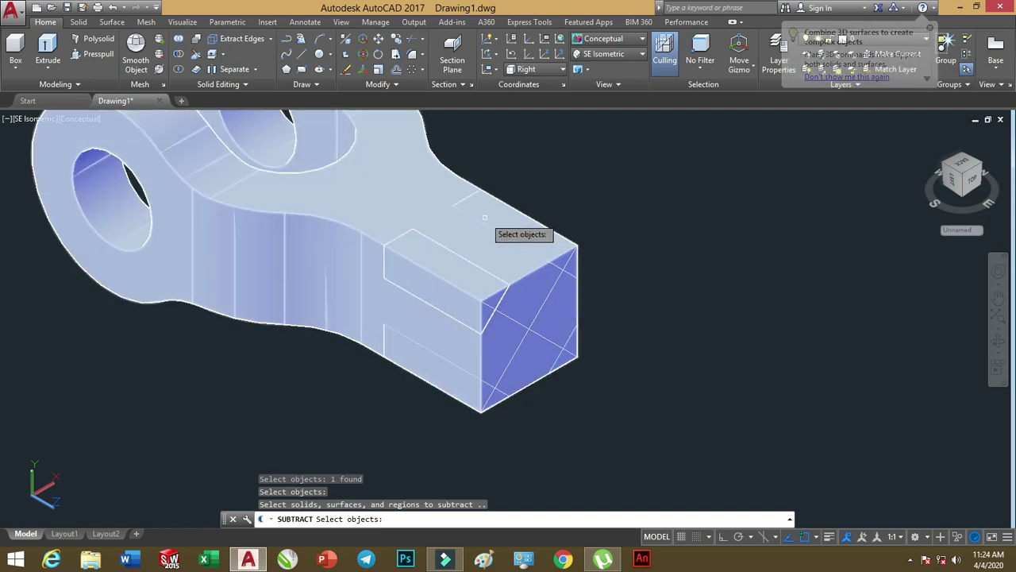
pyautogui.click(570, 273)
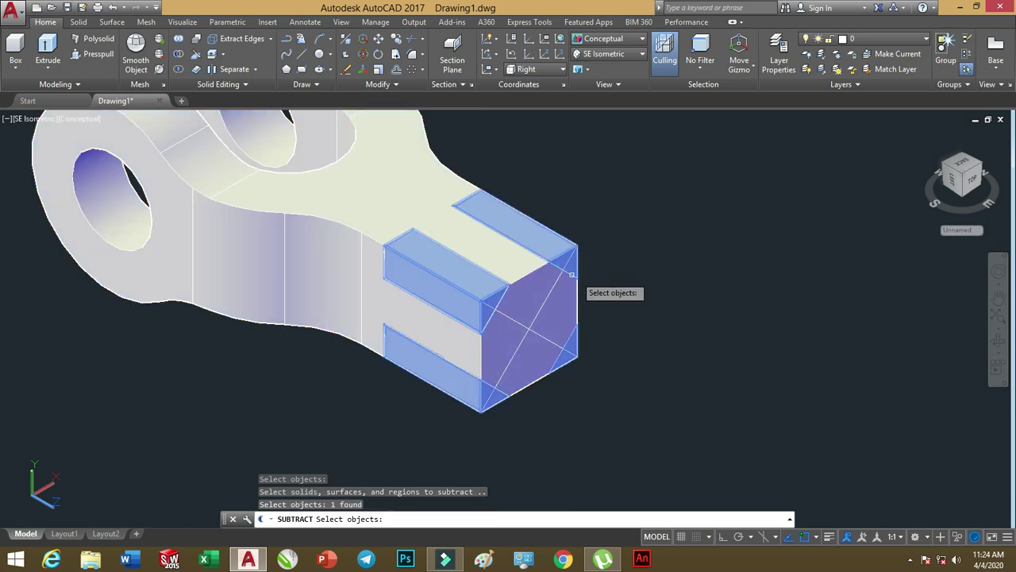
pyautogui.press('Return')
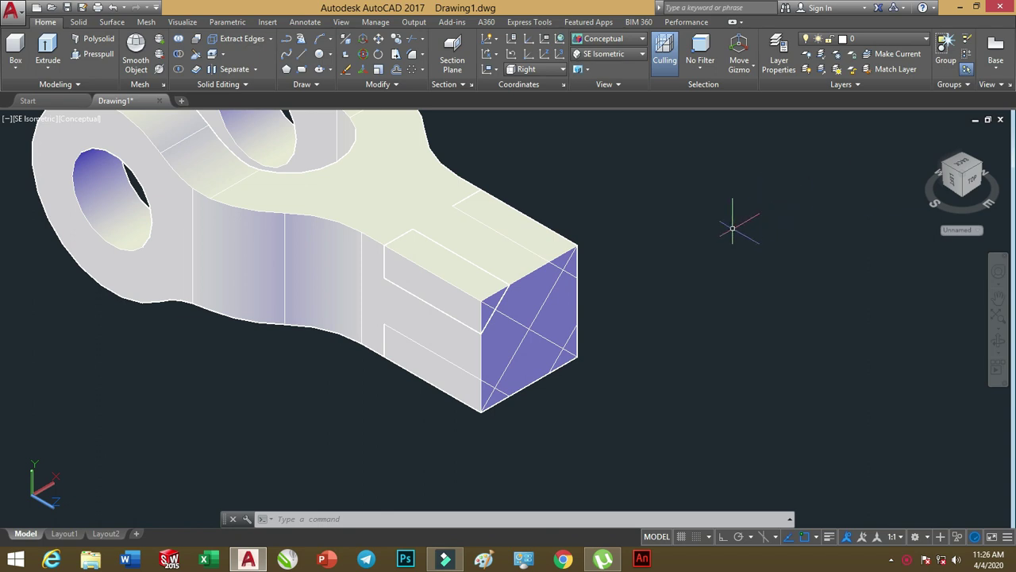
# Subtract the remaining corner slabs from the lever, leaving an octagonal shank end.
pyautogui.click(179, 56)
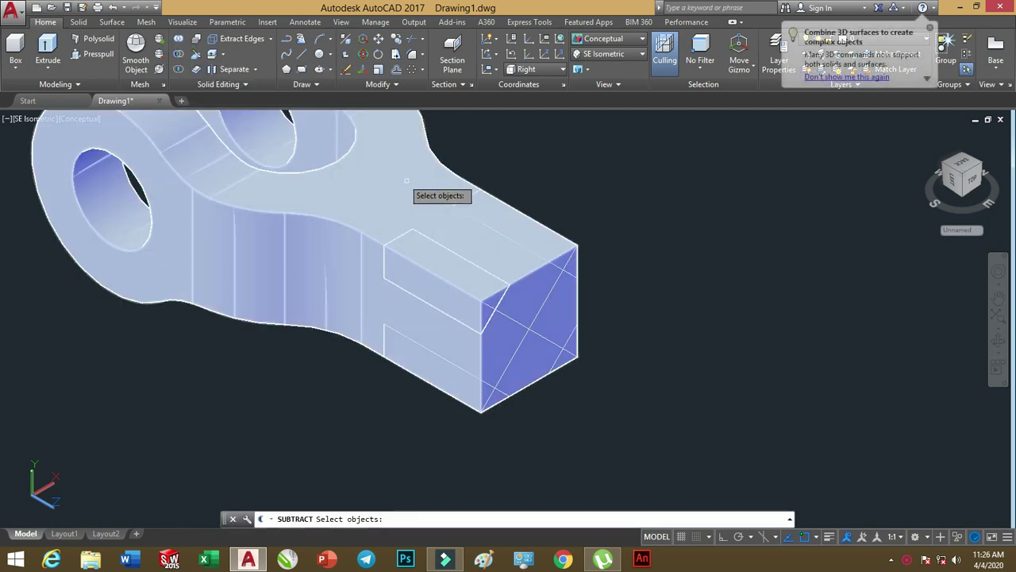
pyautogui.click(399, 173)
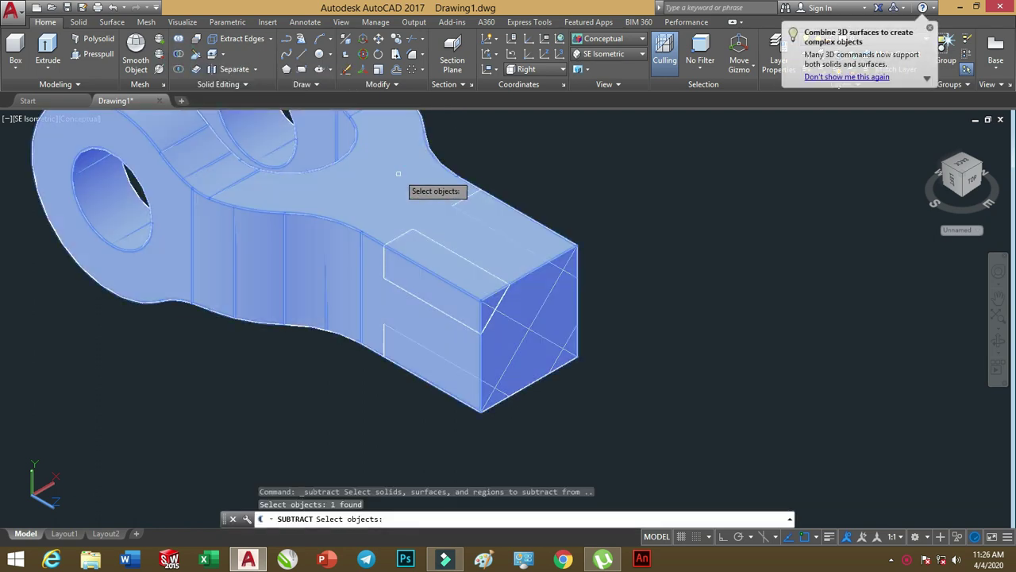
pyautogui.press('Return')
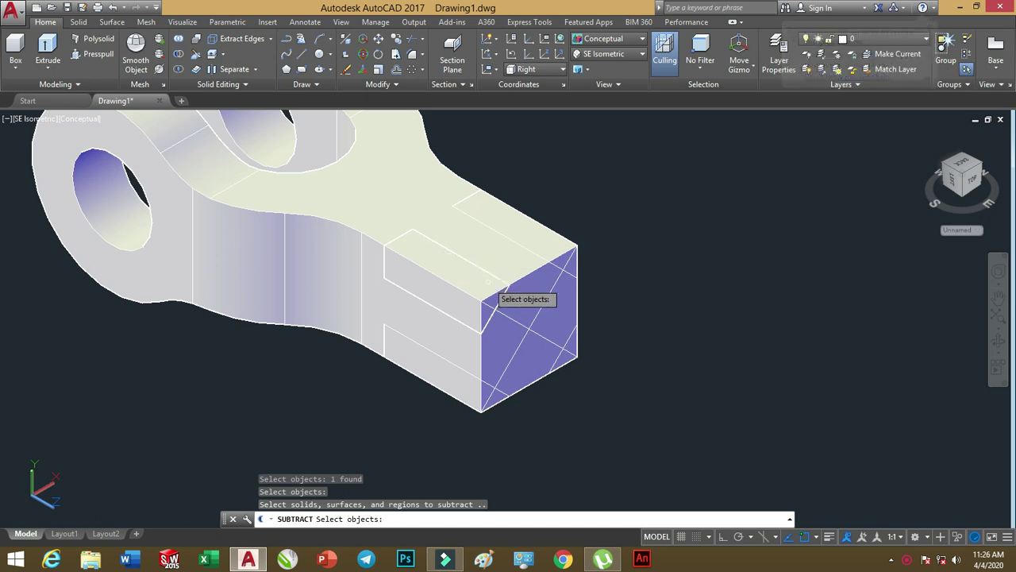
pyautogui.click(496, 291)
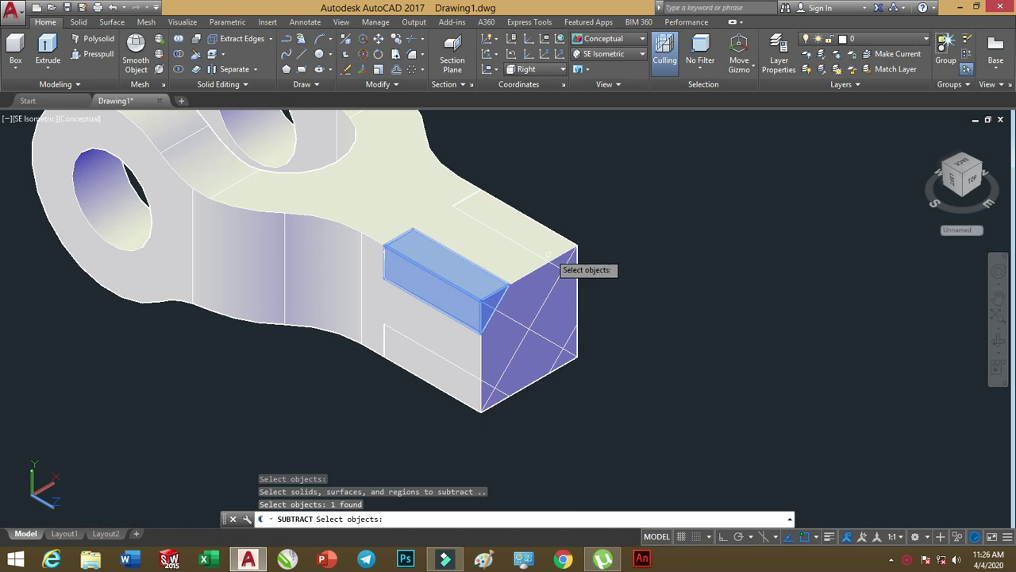
pyautogui.click(578, 249)
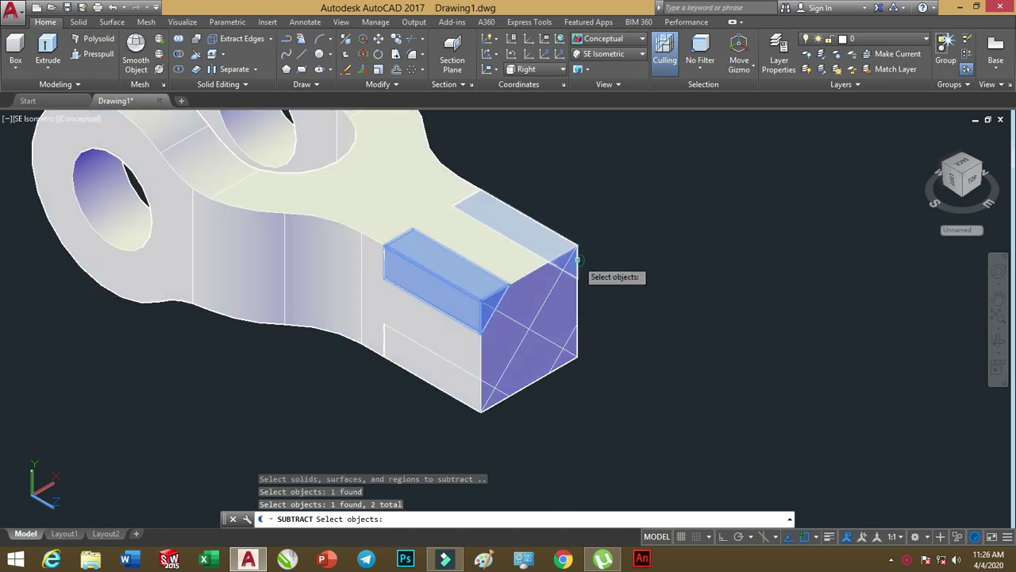
pyautogui.click(578, 262)
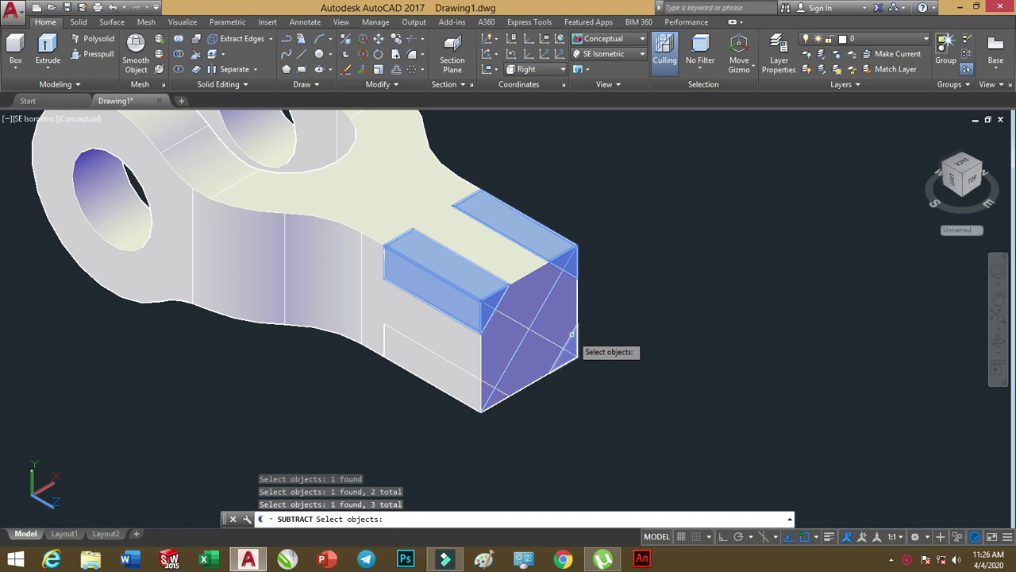
pyautogui.click(502, 393)
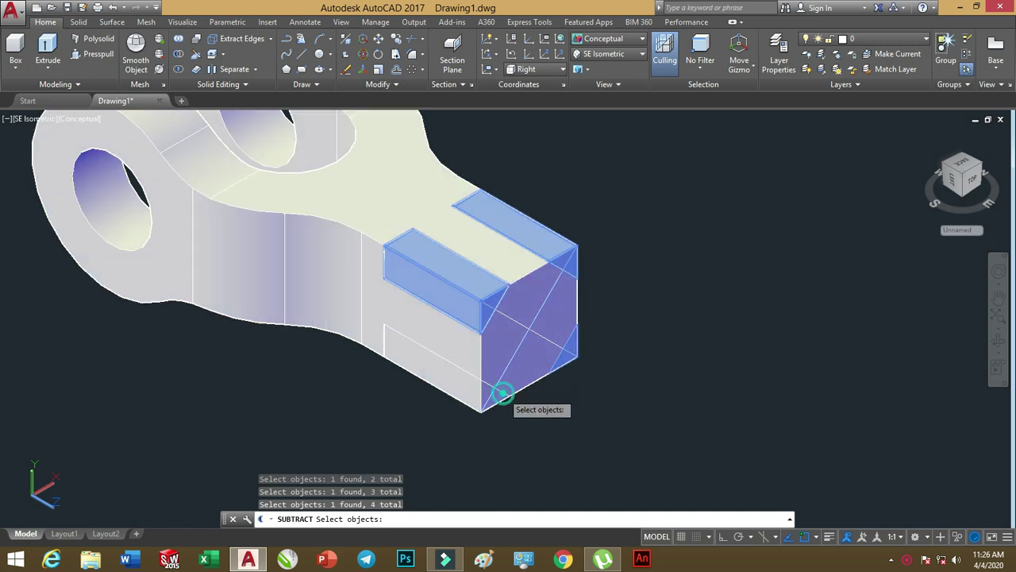
pyautogui.click(503, 392)
pyautogui.press('Return')
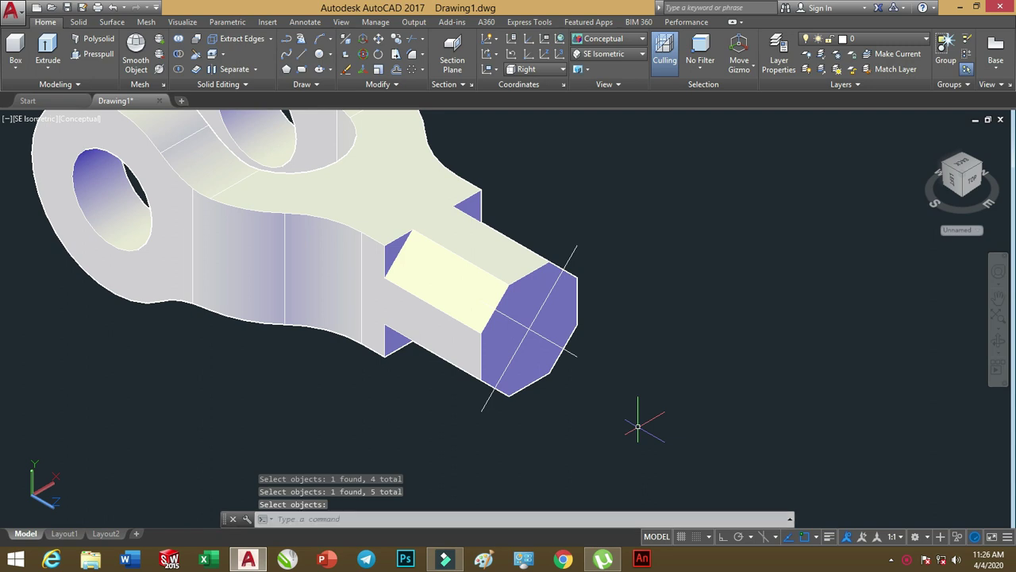
# Fillet the upper and lower shank-to-body inner edges with radius 10.
pyautogui.scroll(2, 411, 248)
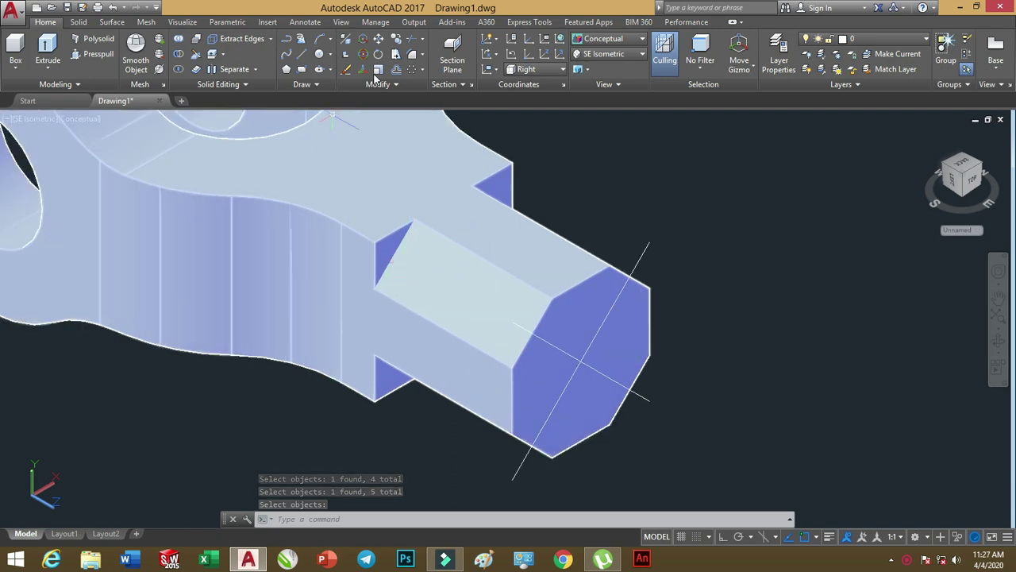
pyautogui.click(413, 54)
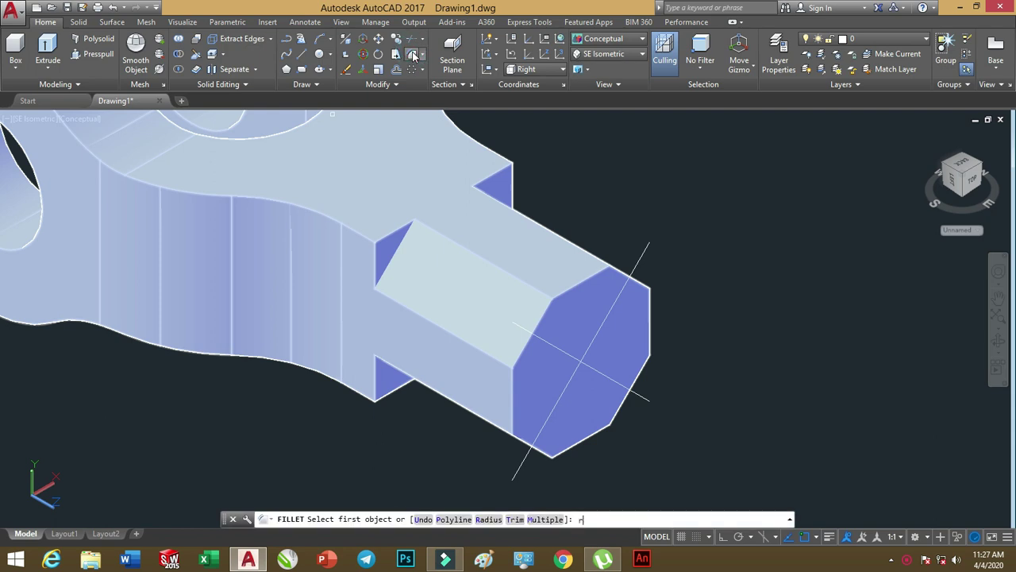
pyautogui.press('Return')
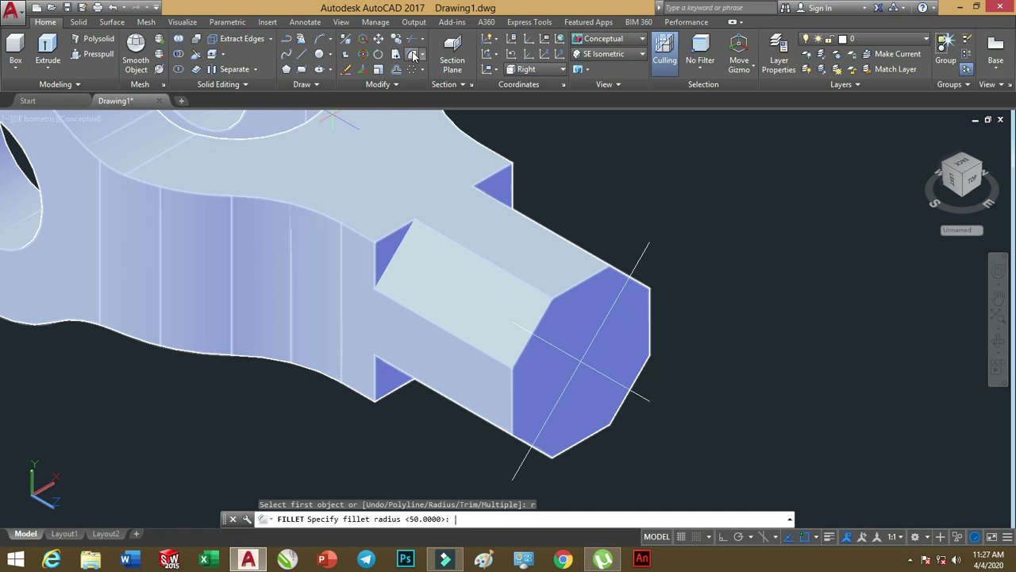
pyautogui.write('10')
pyautogui.press('Return')
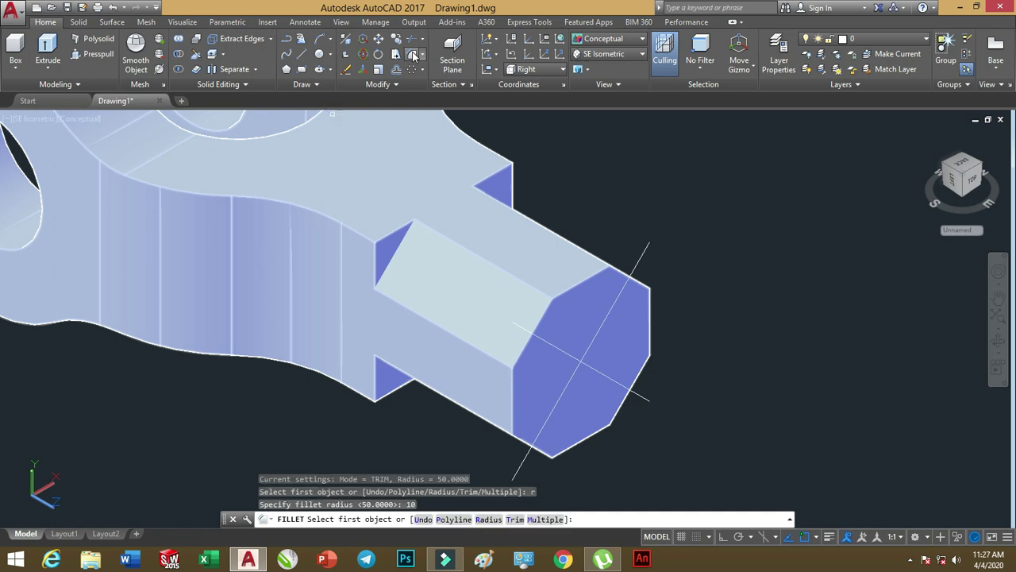
pyautogui.click(400, 244)
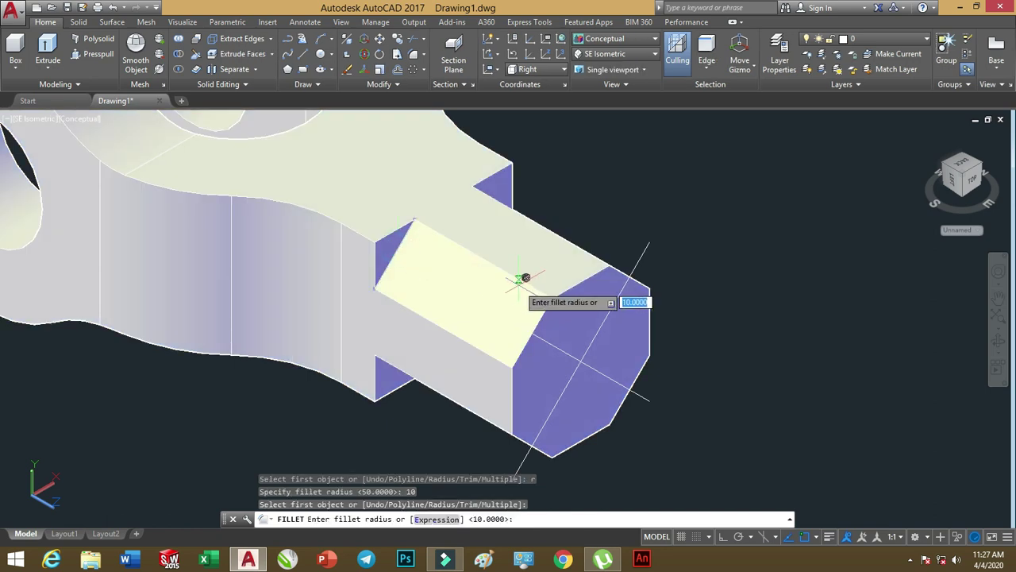
pyautogui.press('Return')
pyautogui.press('Return')
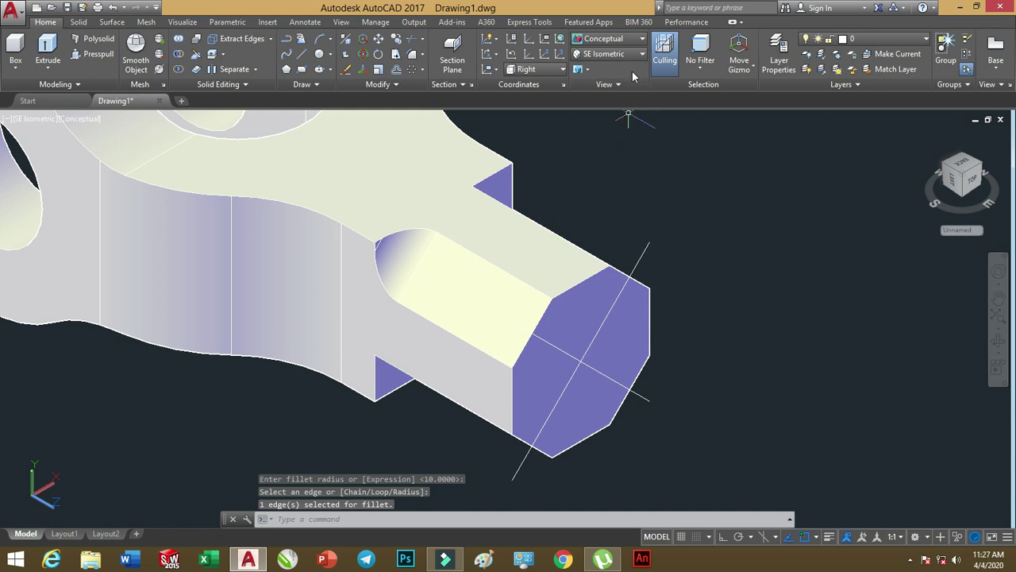
pyautogui.click(1002, 357)
pyautogui.moveTo(426, 333)
pyautogui.mouseDown()
pyautogui.moveTo(446, 278)
pyautogui.moveTo(437, 265)
pyautogui.moveTo(438, 329)
pyautogui.moveTo(498, 180)
pyautogui.moveTo(460, 289)
pyautogui.mouseUp()
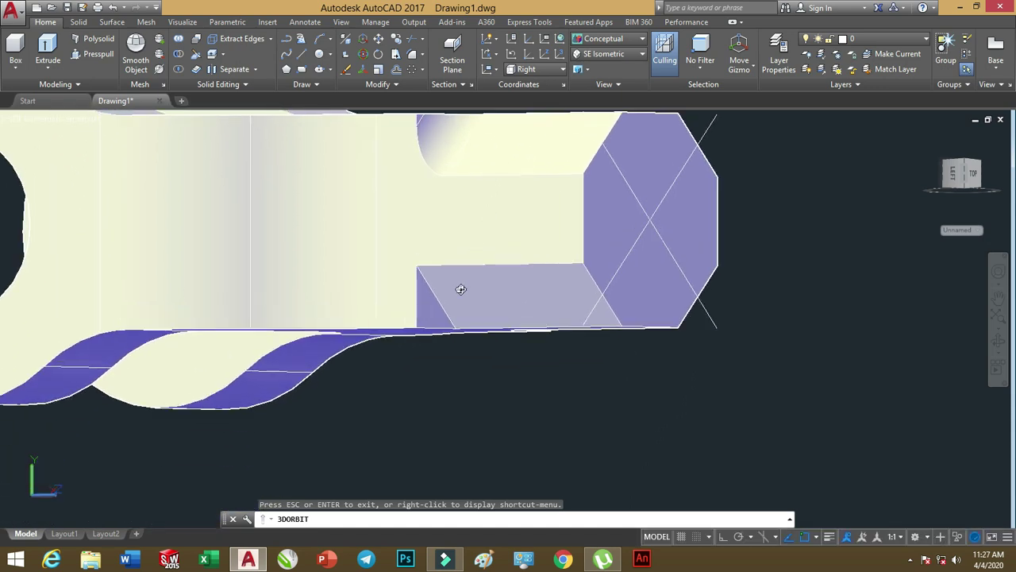
pyautogui.click(412, 56)
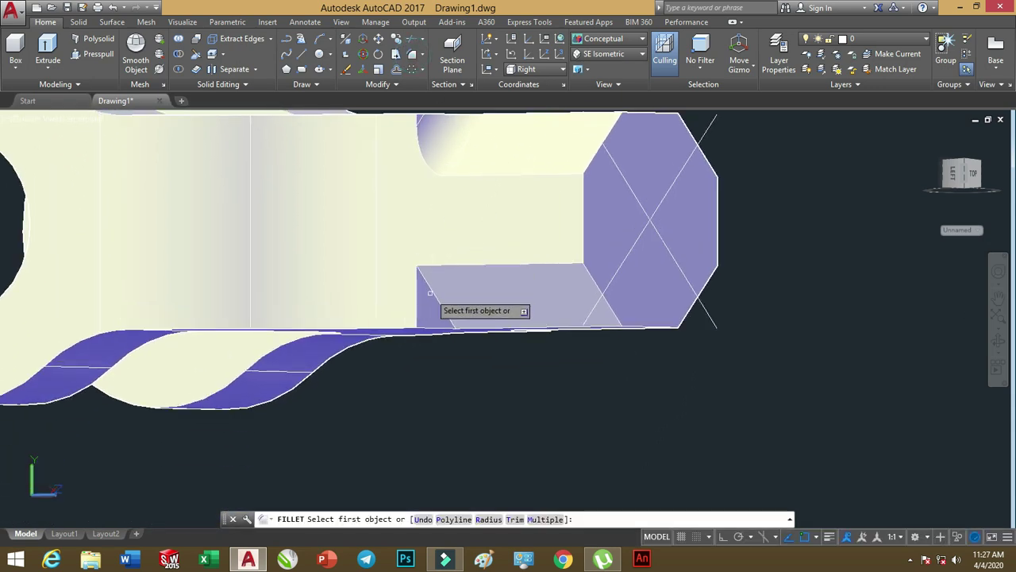
pyautogui.click(435, 294)
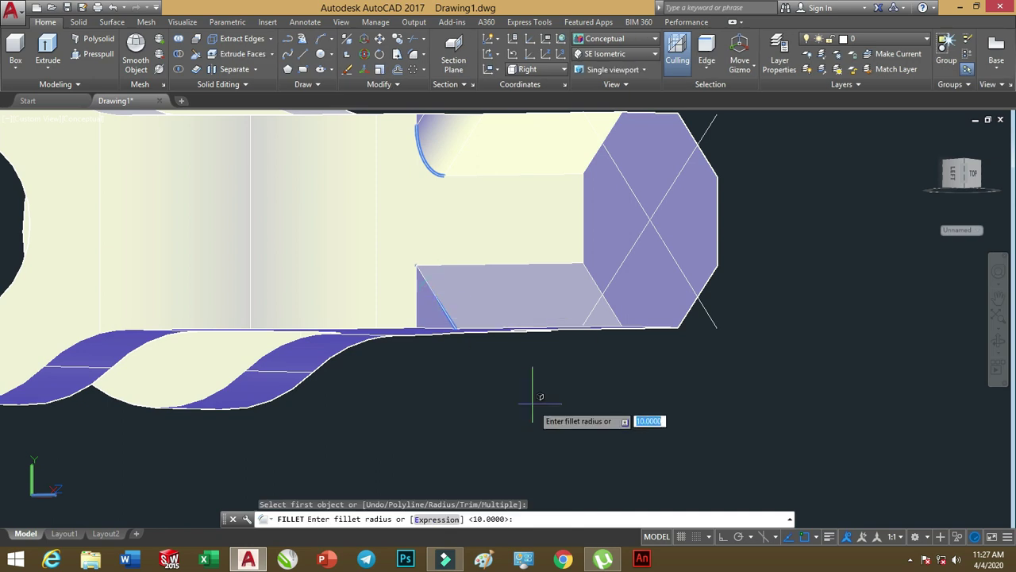
pyautogui.press('Return')
pyautogui.press('Return')
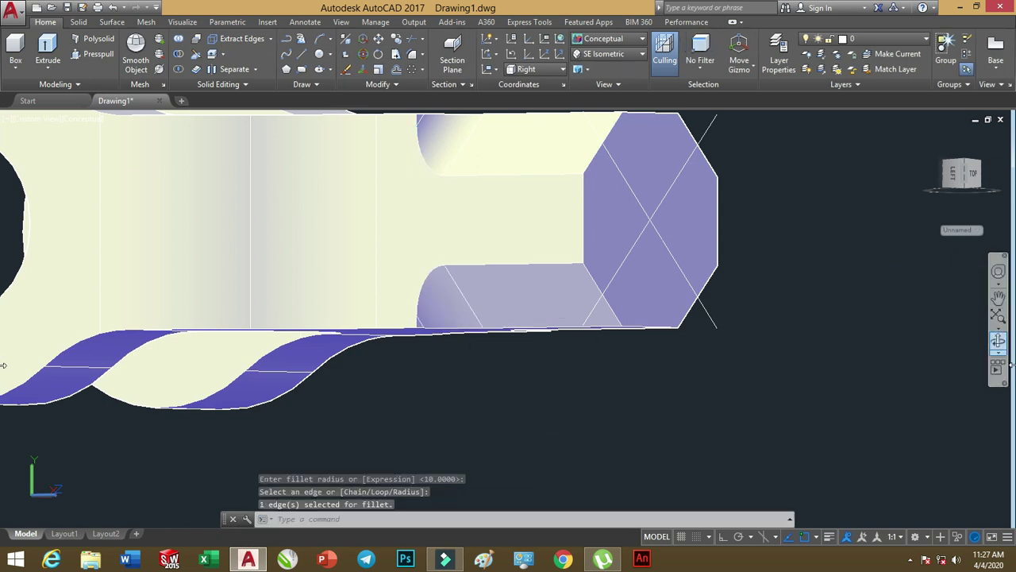
# Fillet the underside and last remaining shank-to-body inner edges with radius 10.
pyautogui.click(997, 340)
pyautogui.moveTo(466, 307)
pyautogui.mouseDown()
pyautogui.moveTo(438, 215)
pyautogui.moveTo(402, 230)
pyautogui.mouseUp()
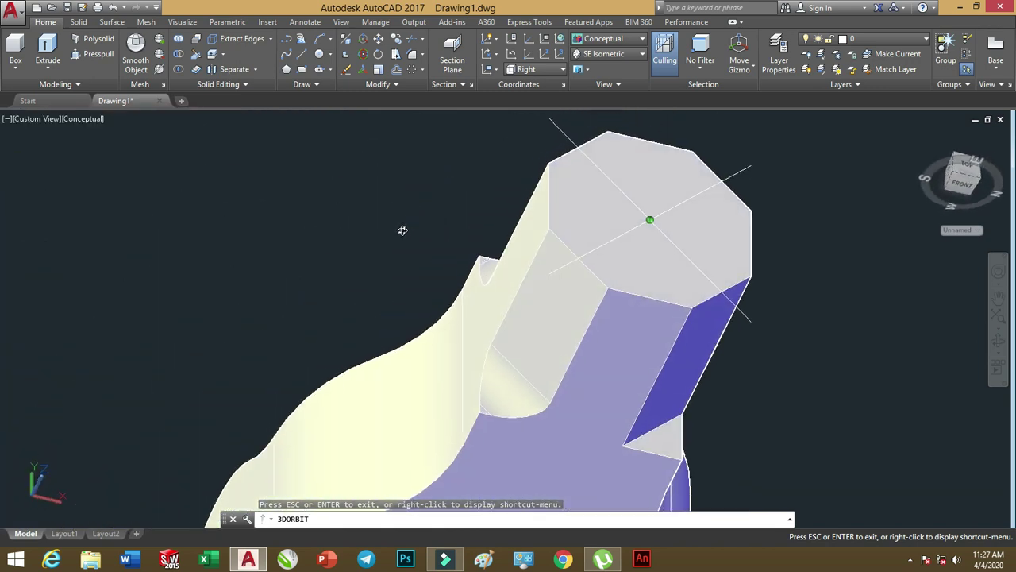
pyautogui.click(412, 55)
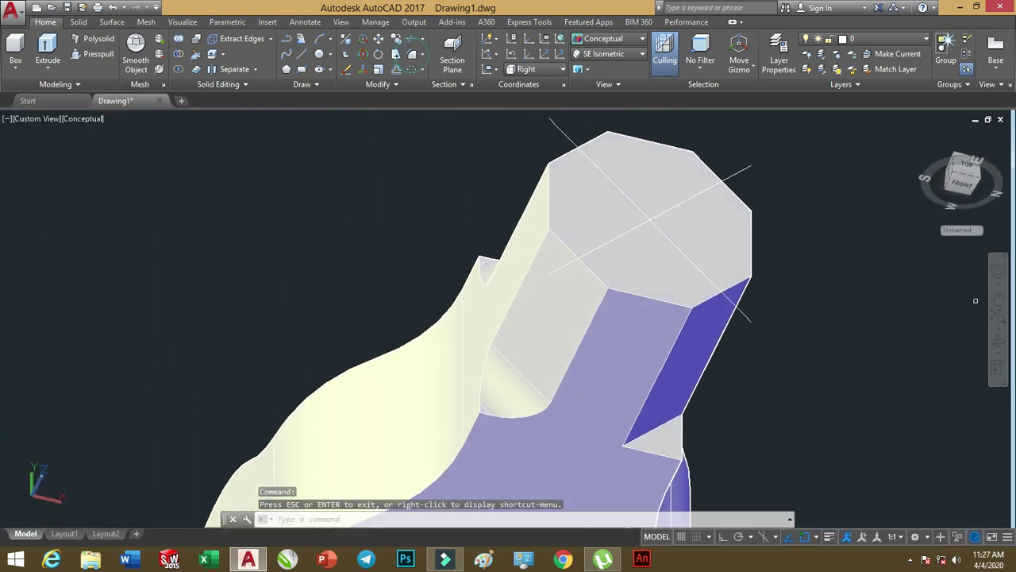
pyautogui.click(671, 424)
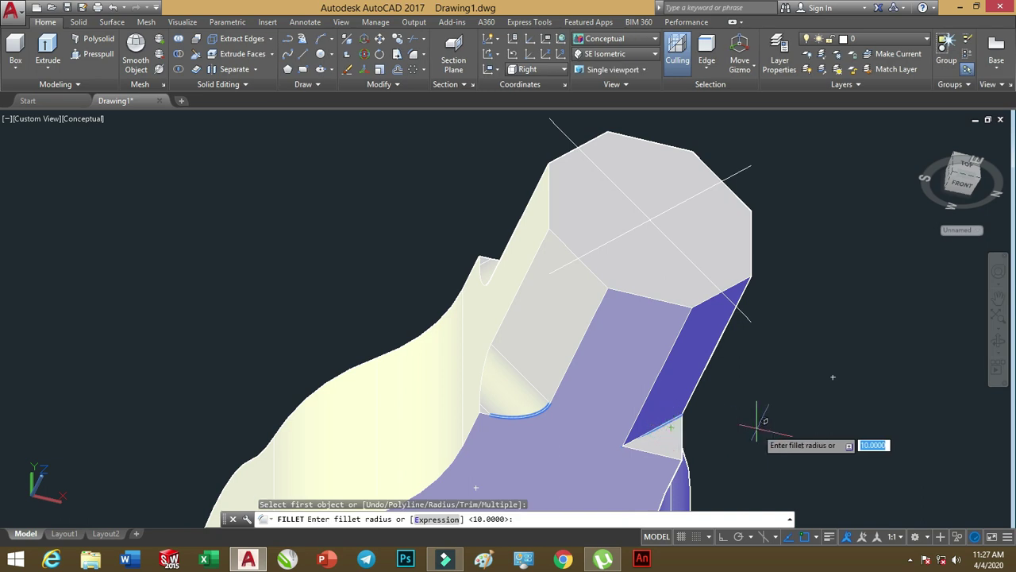
pyautogui.press('Return')
pyautogui.press('Return')
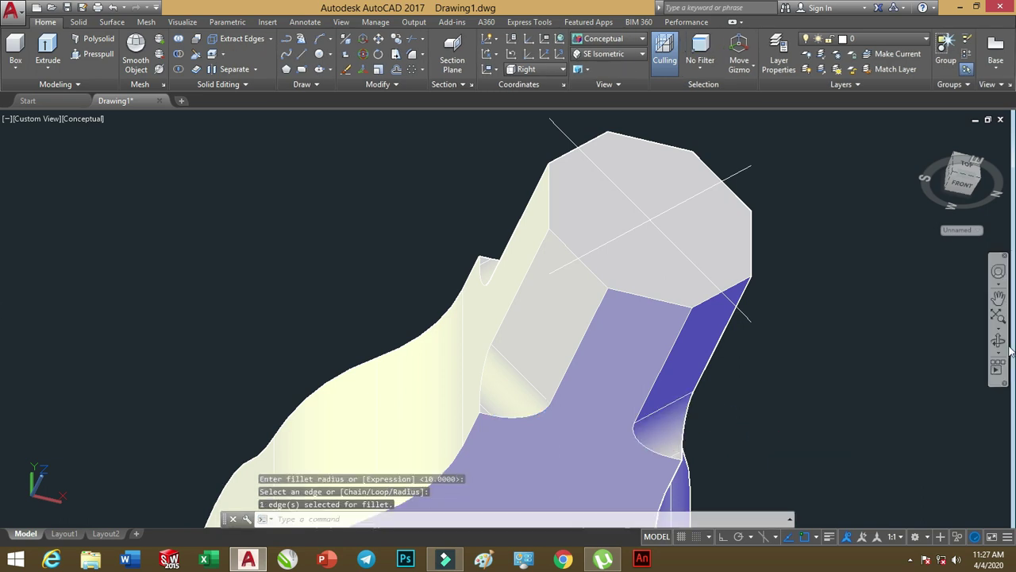
pyautogui.click(1005, 348)
pyautogui.moveTo(632, 359); pyautogui.dragTo(565, 368)
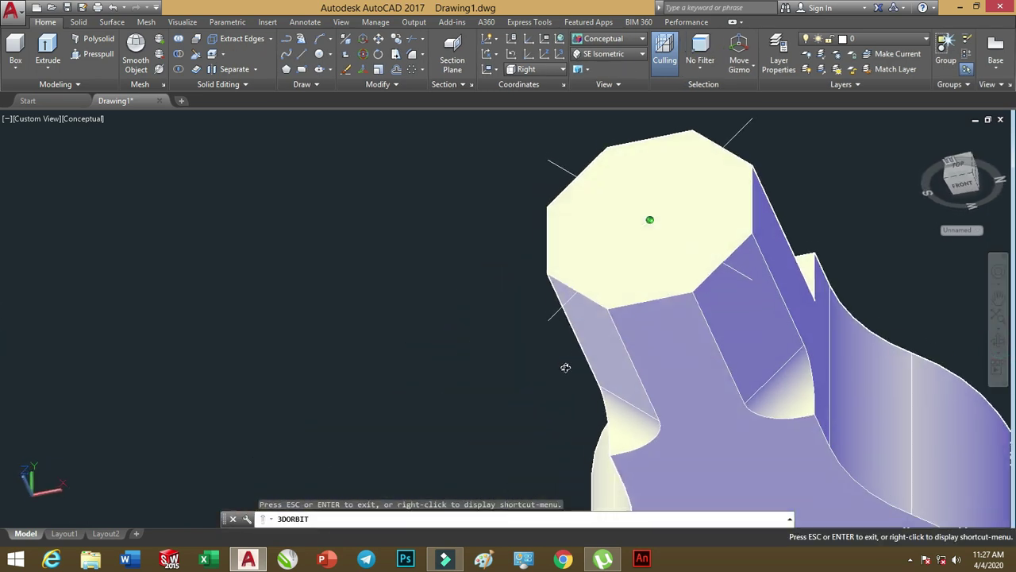
pyautogui.moveTo(739, 274)
pyautogui.mouseDown()
pyautogui.moveTo(731, 336)
pyautogui.moveTo(759, 331)
pyautogui.moveTo(749, 266)
pyautogui.moveTo(659, 311)
pyautogui.mouseUp()
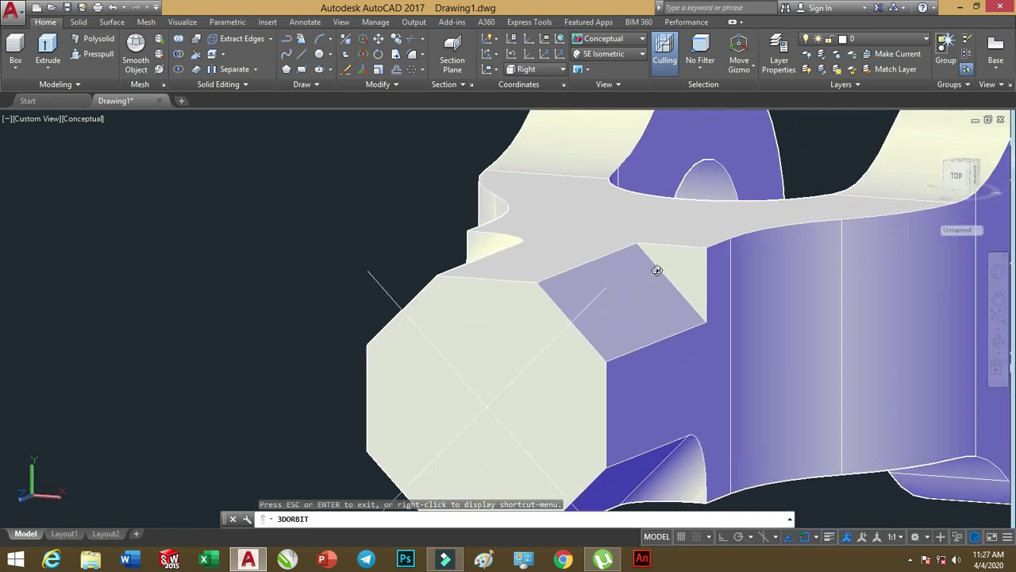
pyautogui.click(412, 54)
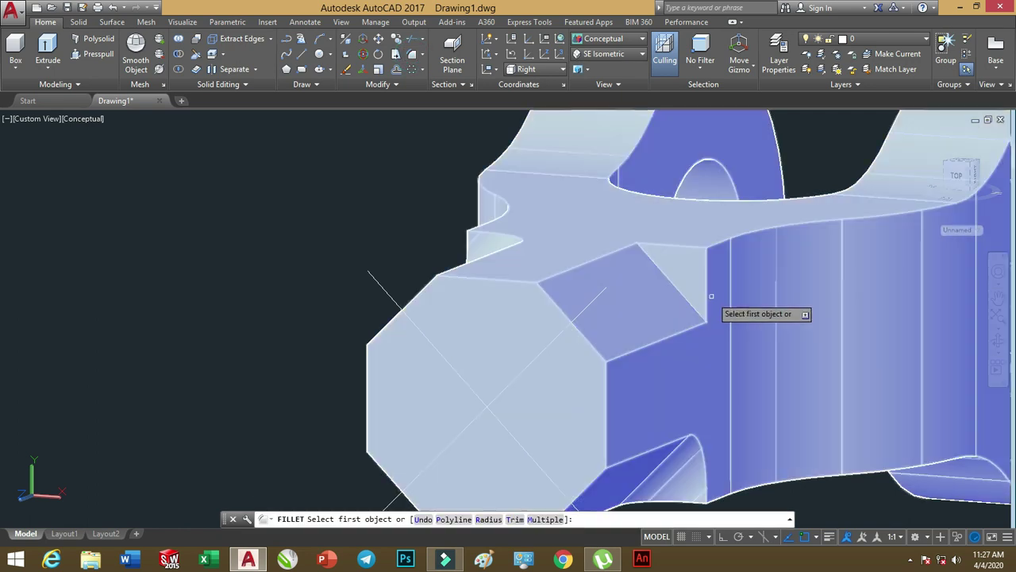
pyautogui.click(678, 291)
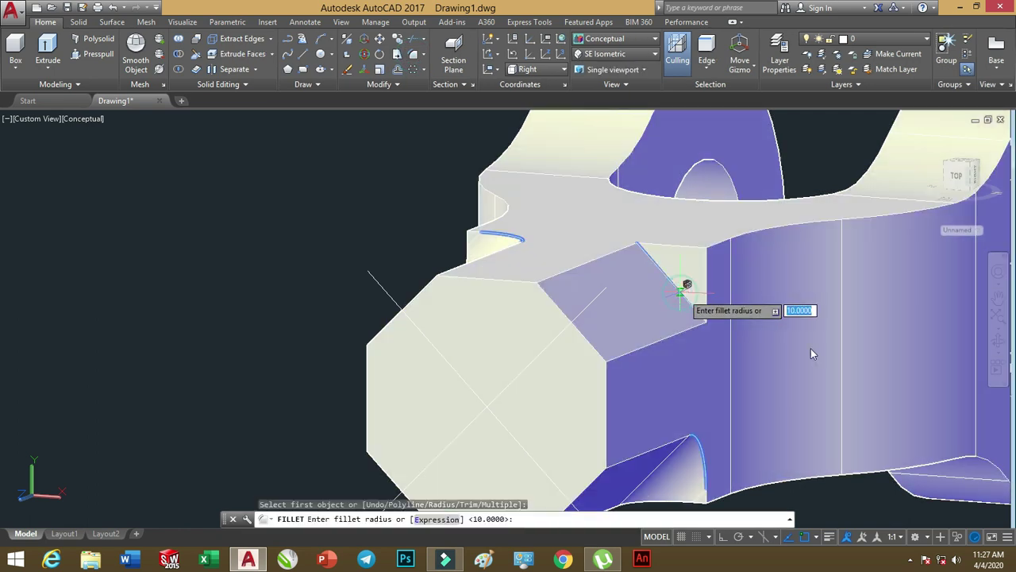
pyautogui.press('Return')
pyautogui.press('Return')
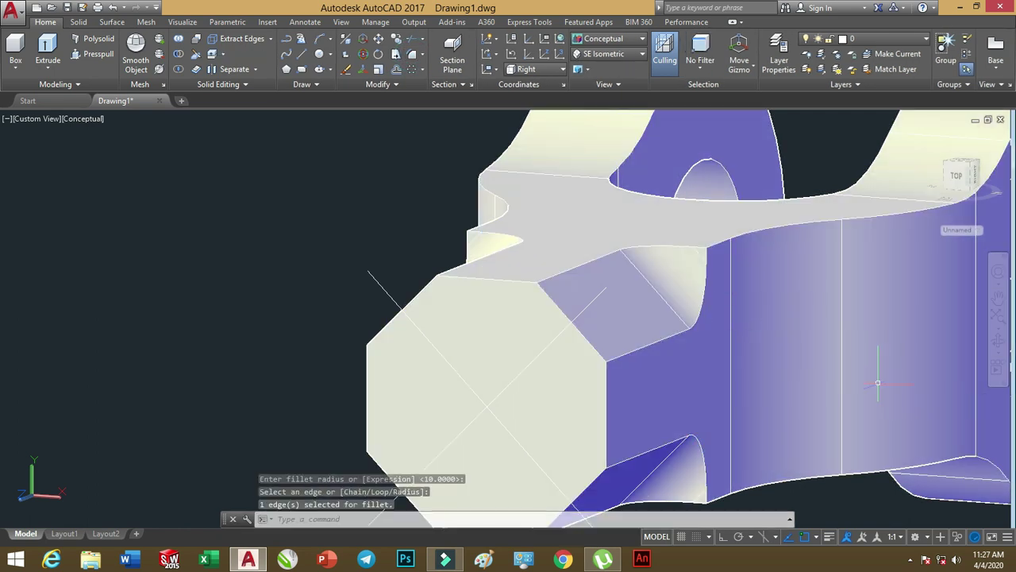
# Switch to SW Isometric, delete the two centre lines, then undo the deletion.
pyautogui.click(616, 54)
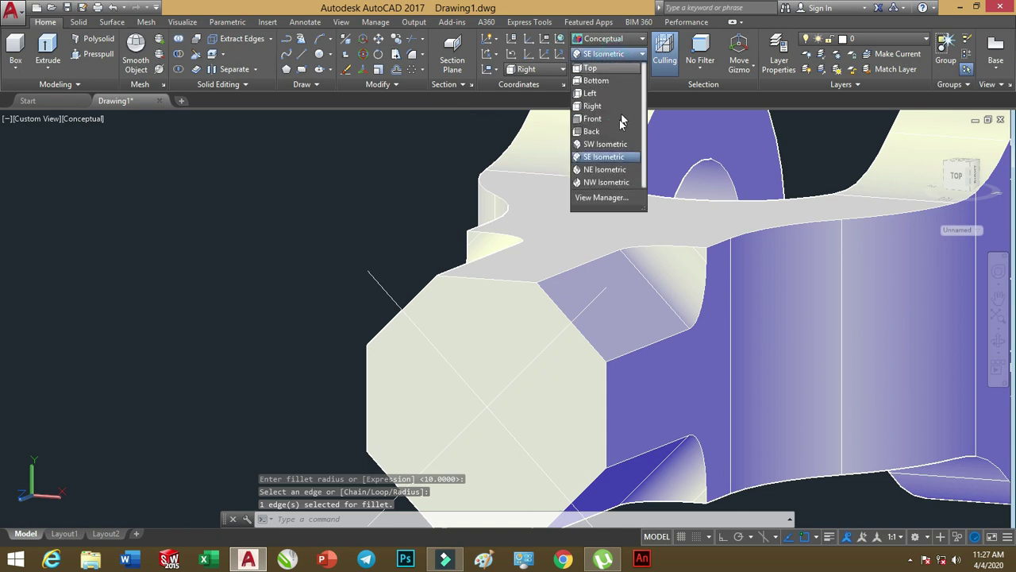
pyautogui.click(601, 143)
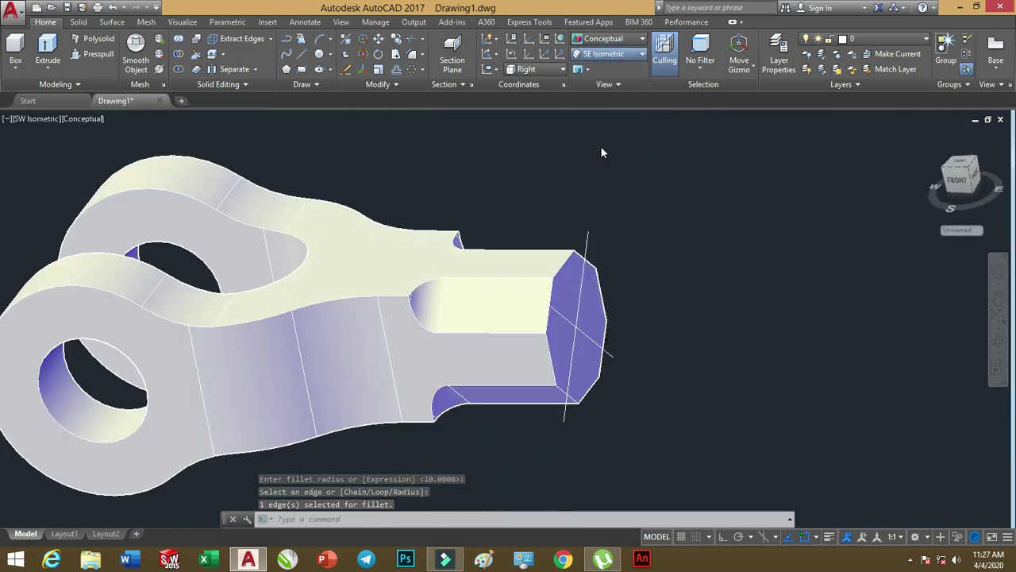
pyautogui.click(699, 208)
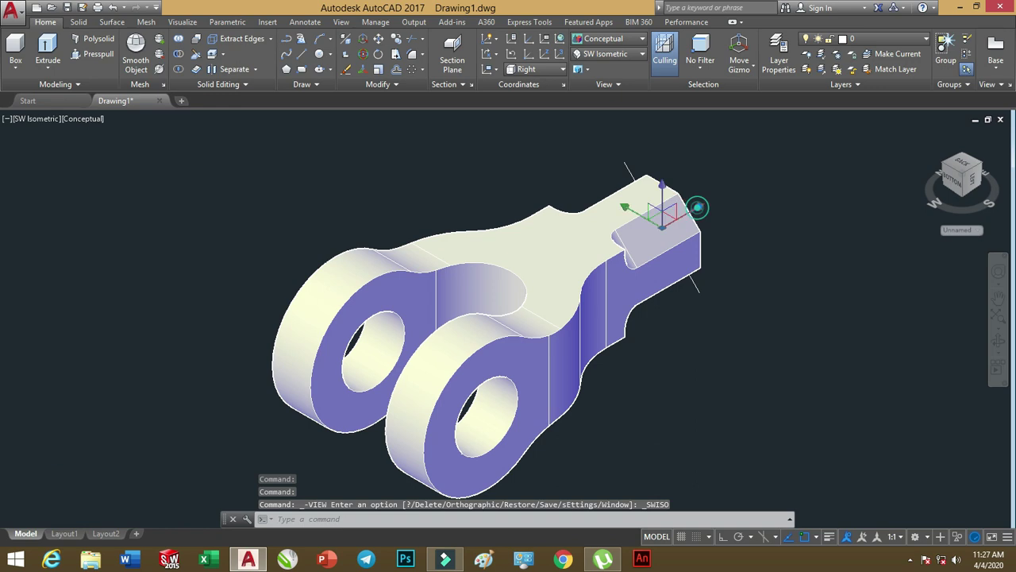
pyautogui.click(629, 166)
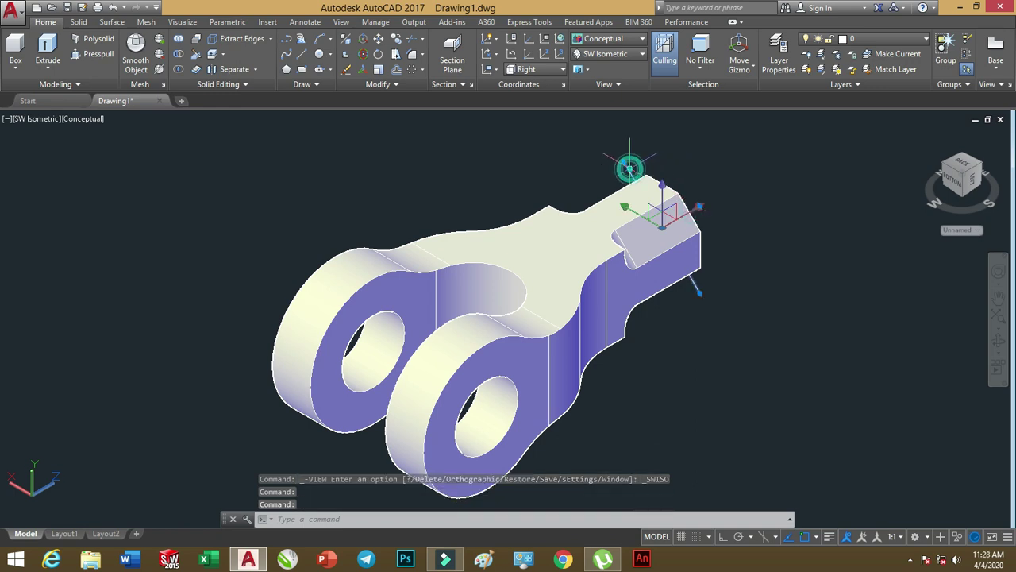
pyautogui.press('Delete')
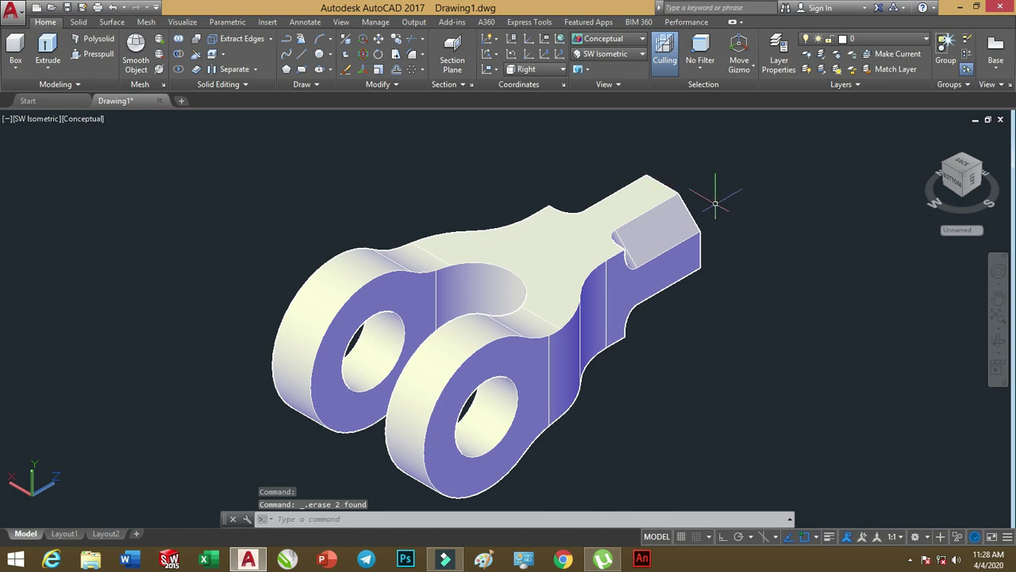
pyautogui.moveTo(714, 204); pyautogui.dragTo(626, 271, button='middle')
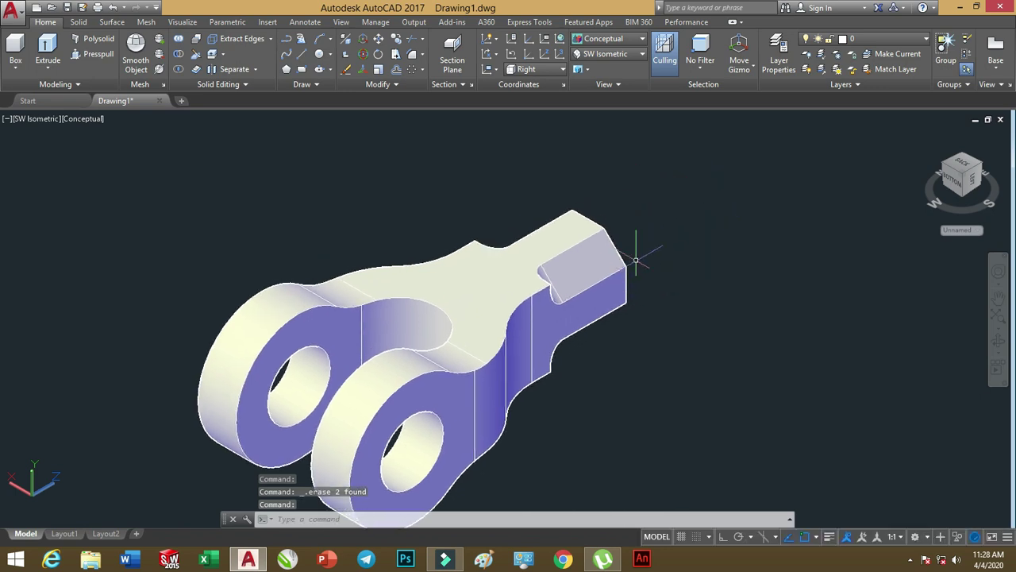
pyautogui.hotkey('ctrl', 'z')
pyautogui.hotkey('ctrl', 'z')
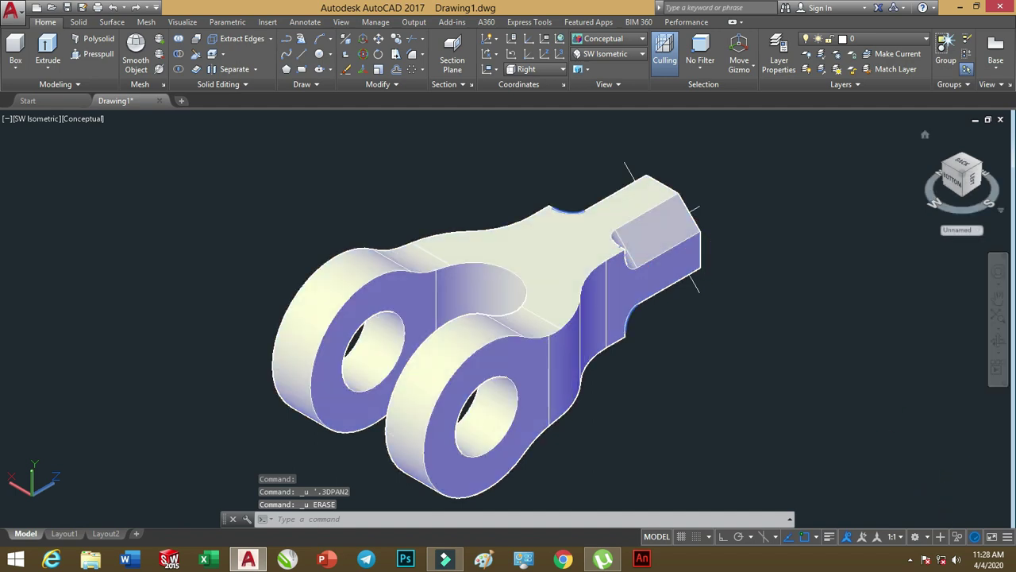
# Return to SE Isometric and zoom in on the octagonal shank end.
pyautogui.click(604, 54)
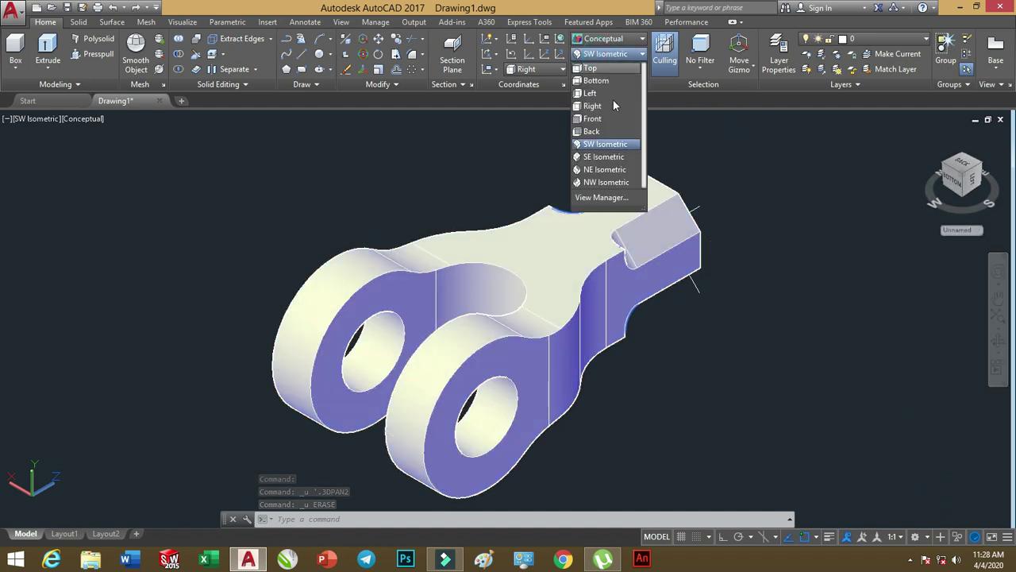
pyautogui.click(610, 159)
pyautogui.moveTo(701, 343); pyautogui.dragTo(612, 359, button='middle')
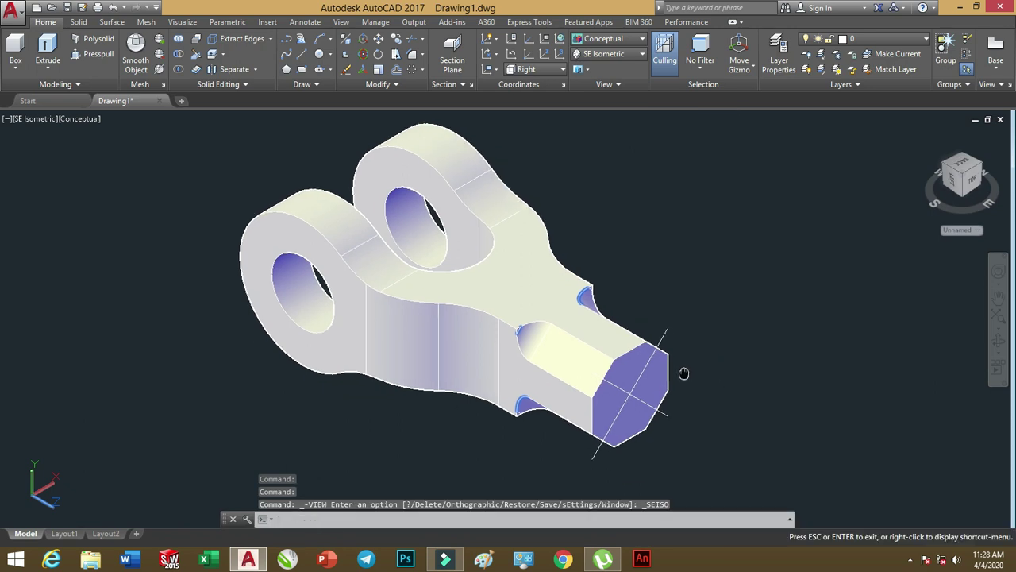
pyautogui.scroll(2, 597, 385)
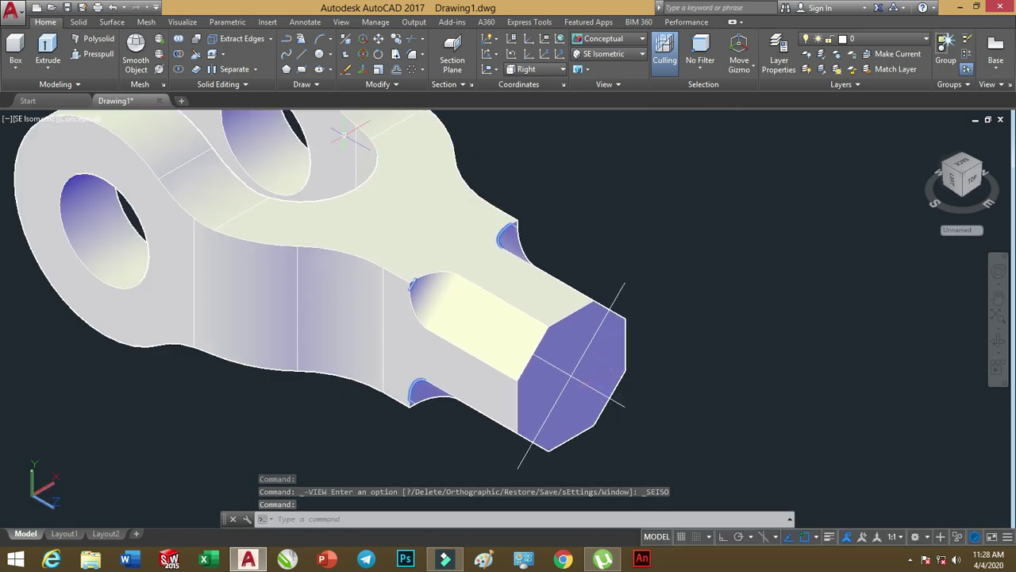
# Draw a radius-25 circle centred where the diagonals cross on the octagonal end face.
pyautogui.click(319, 54)
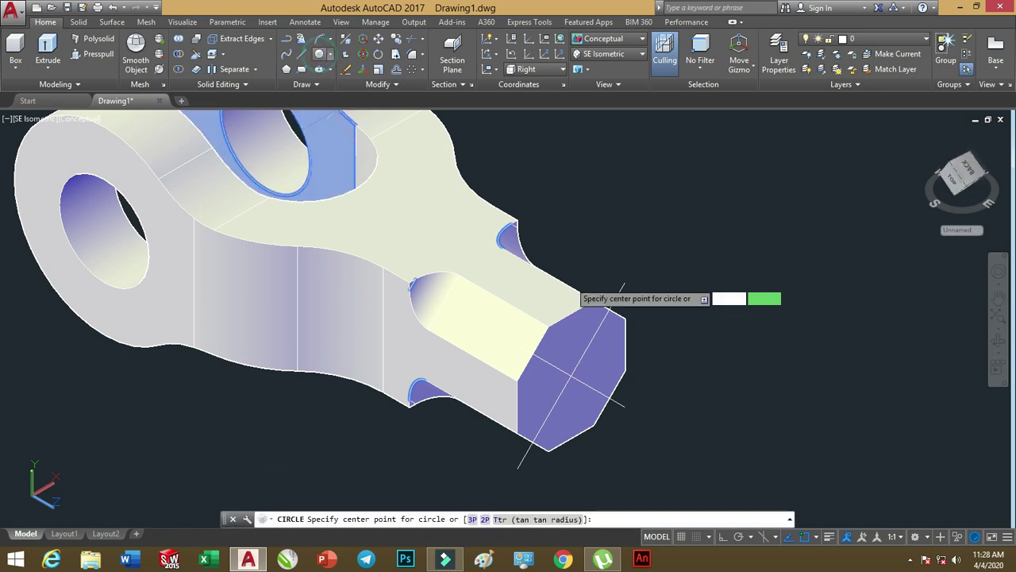
pyautogui.click(571, 377)
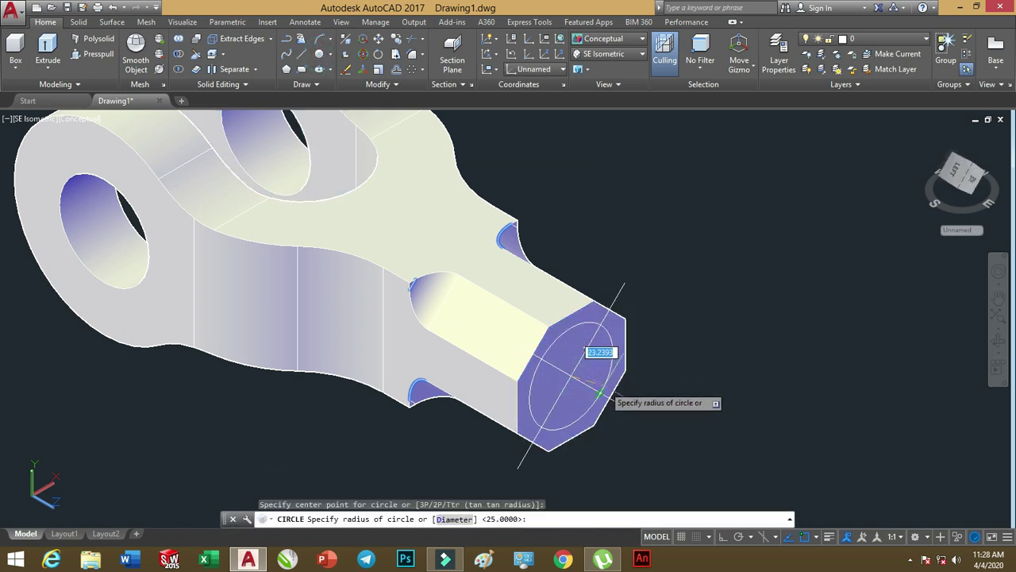
pyautogui.write('25')
pyautogui.press('Return')
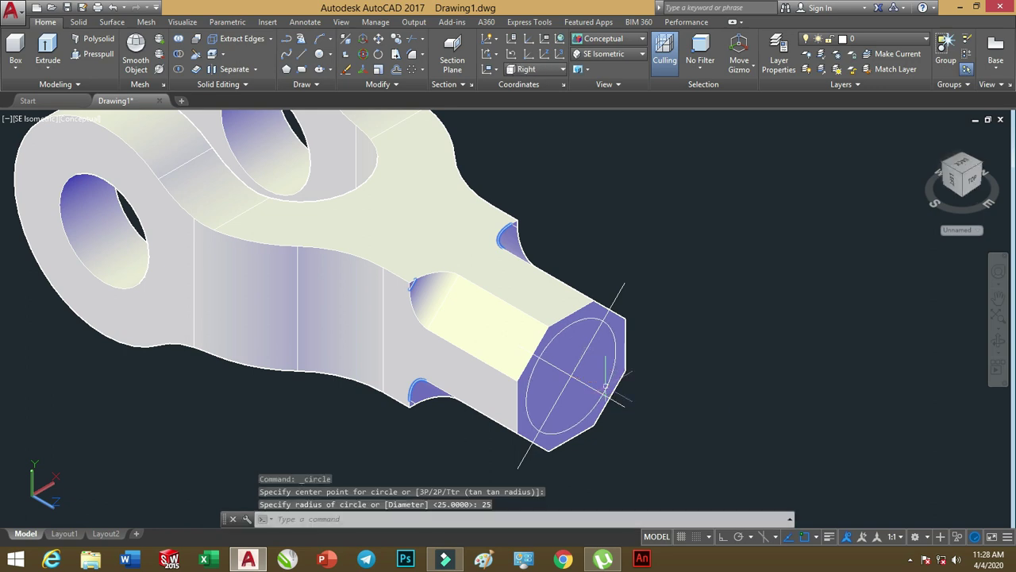
pyautogui.click(48, 49)
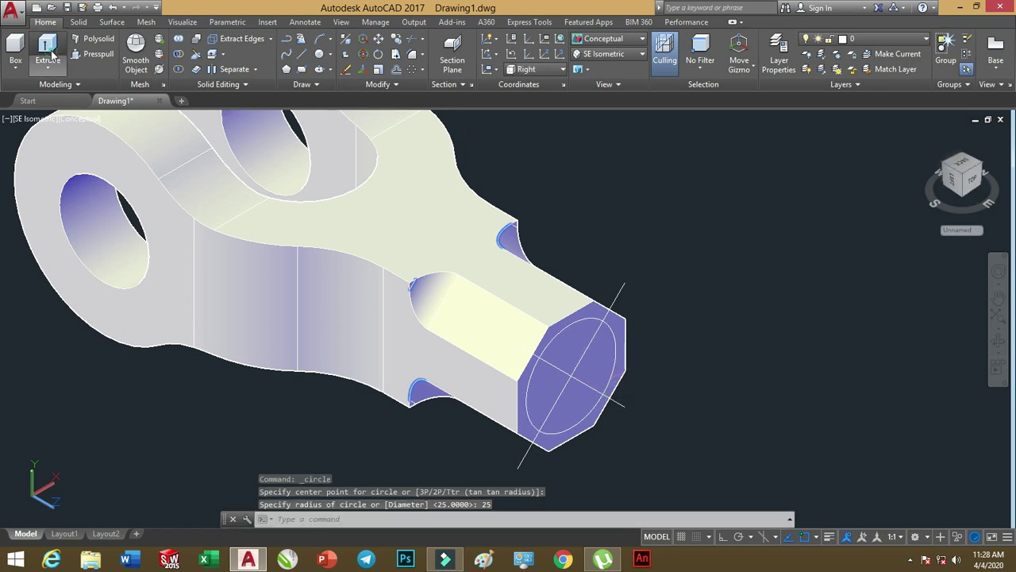
# Extrude the radius-25 circle into a cylindrical boss on the shank end.
pyautogui.click(613, 358)
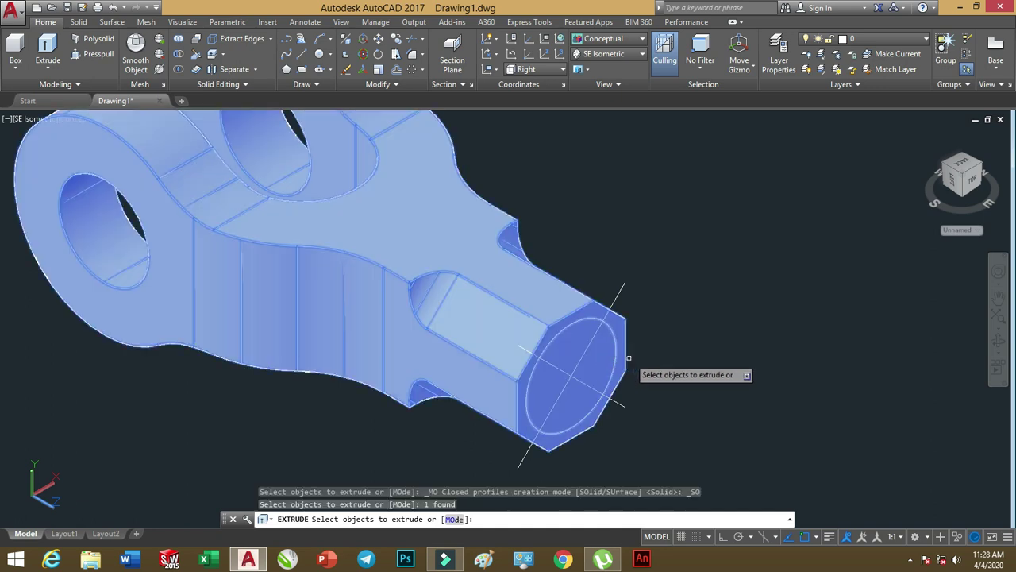
pyautogui.click(55, 49)
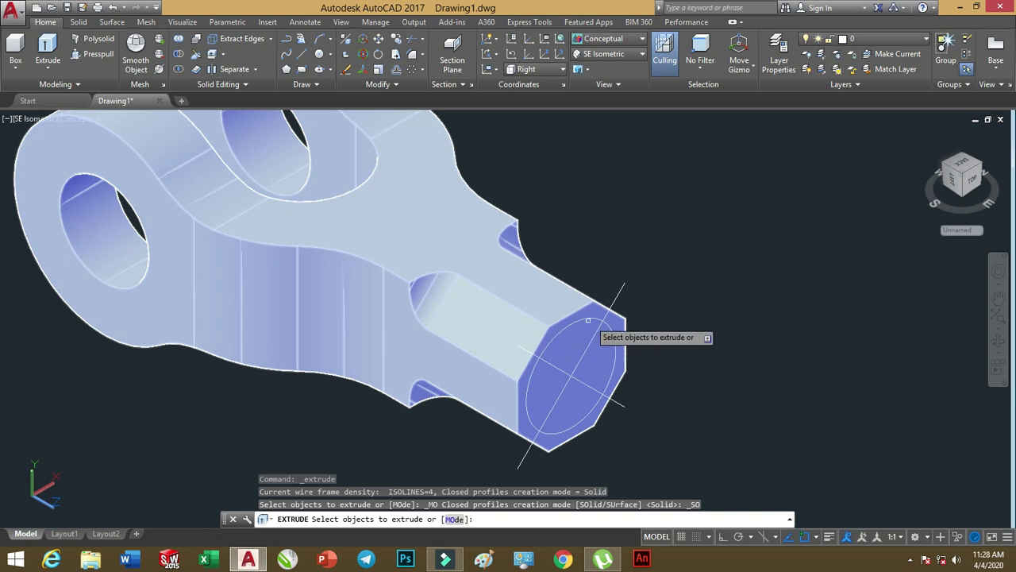
pyautogui.click(594, 316)
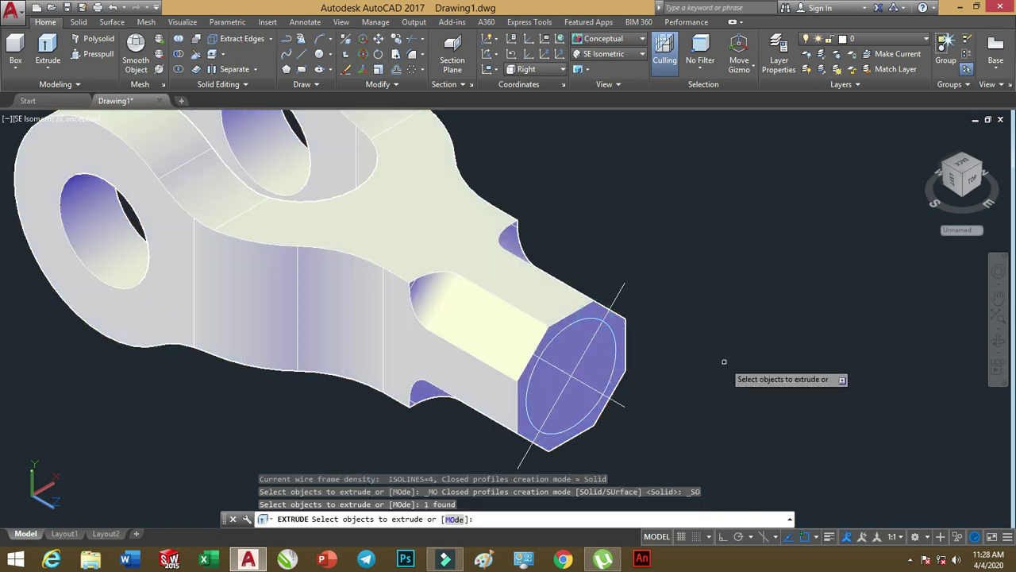
pyautogui.press('Return')
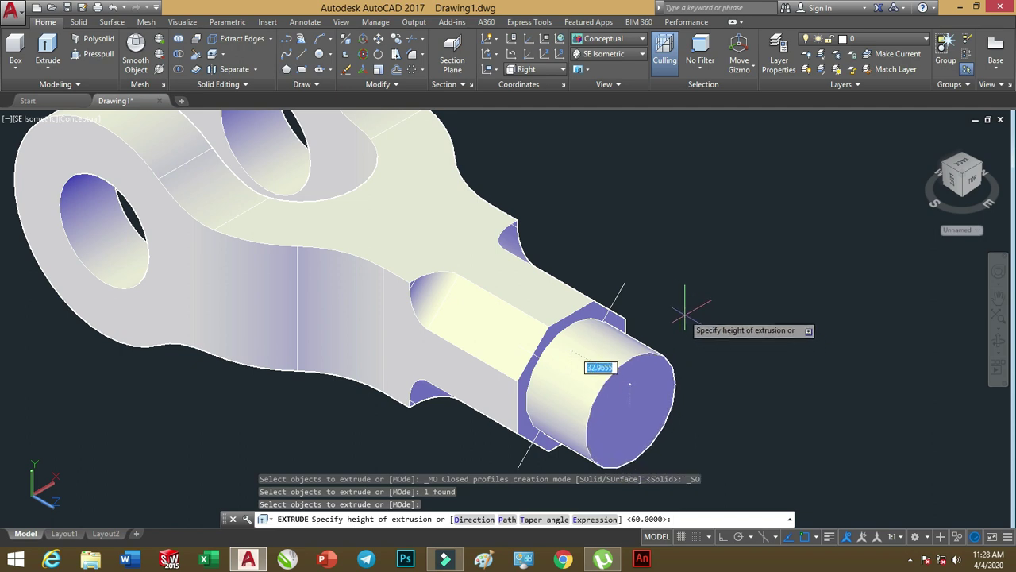
pyautogui.click(679, 308)
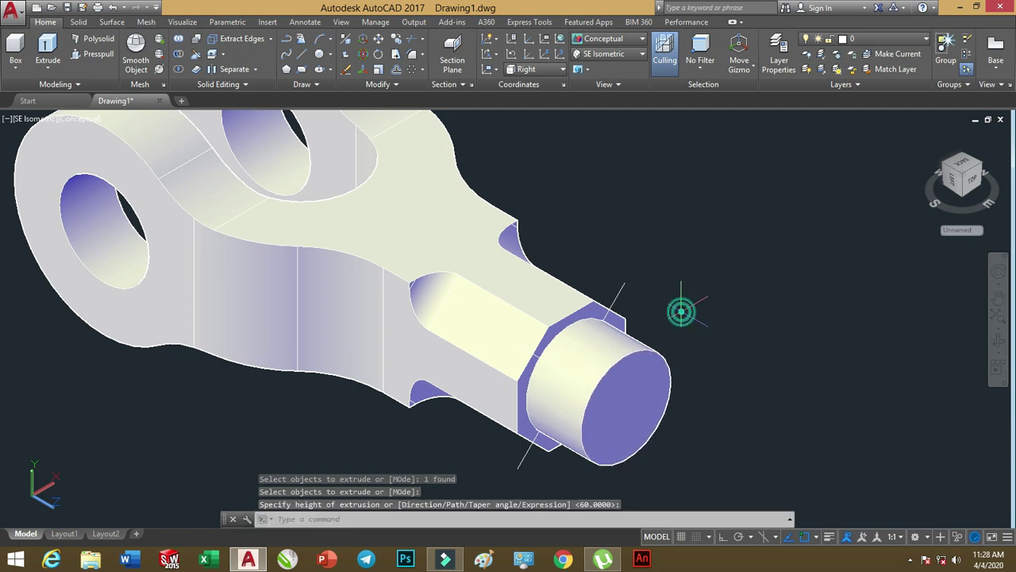
# Erase both diagonal construction lines from the end face.
pyautogui.click(621, 288)
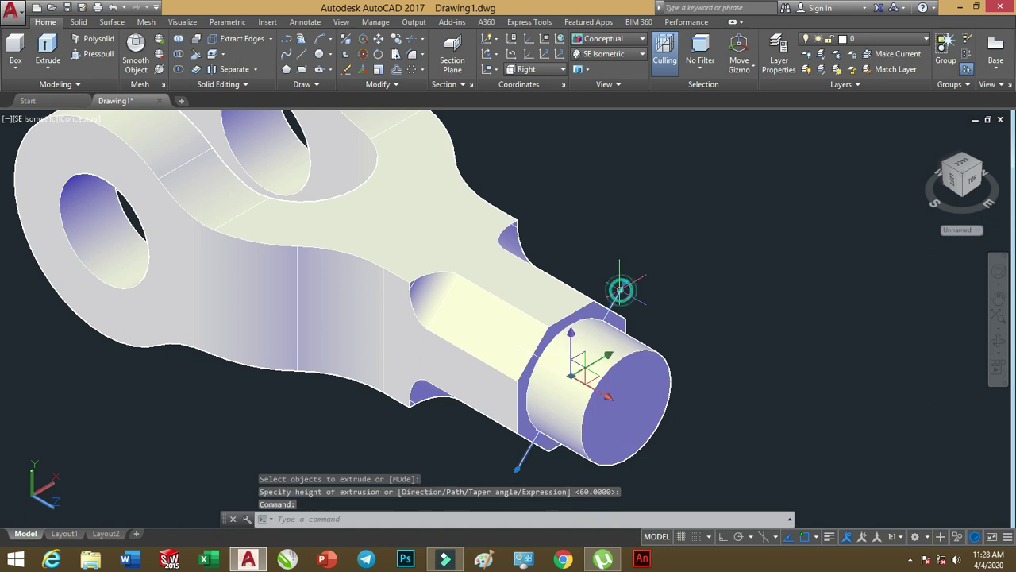
pyautogui.click(539, 352)
pyautogui.press('Delete')
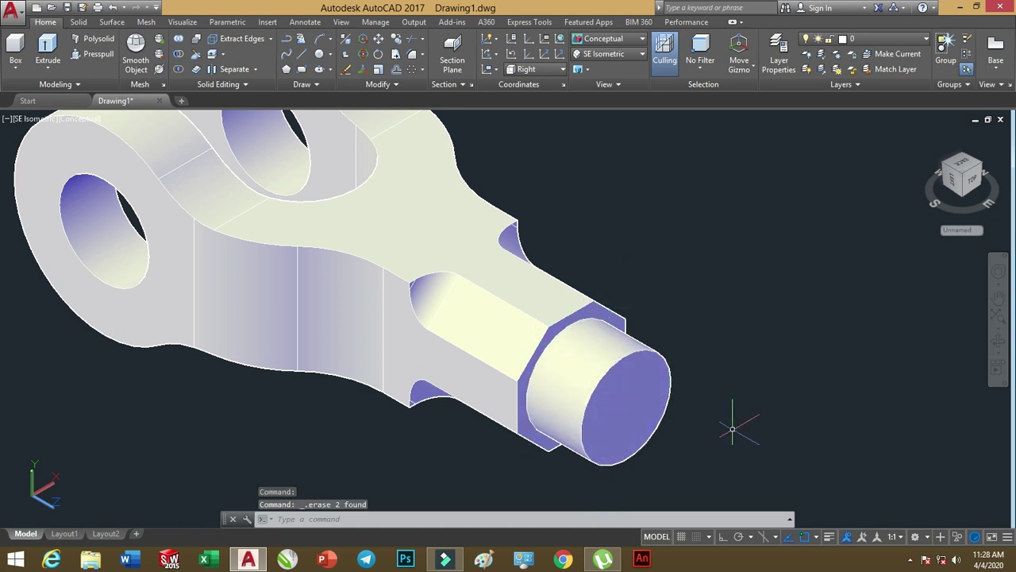
pyautogui.moveTo(667, 349); pyautogui.dragTo(676, 318, button='middle')
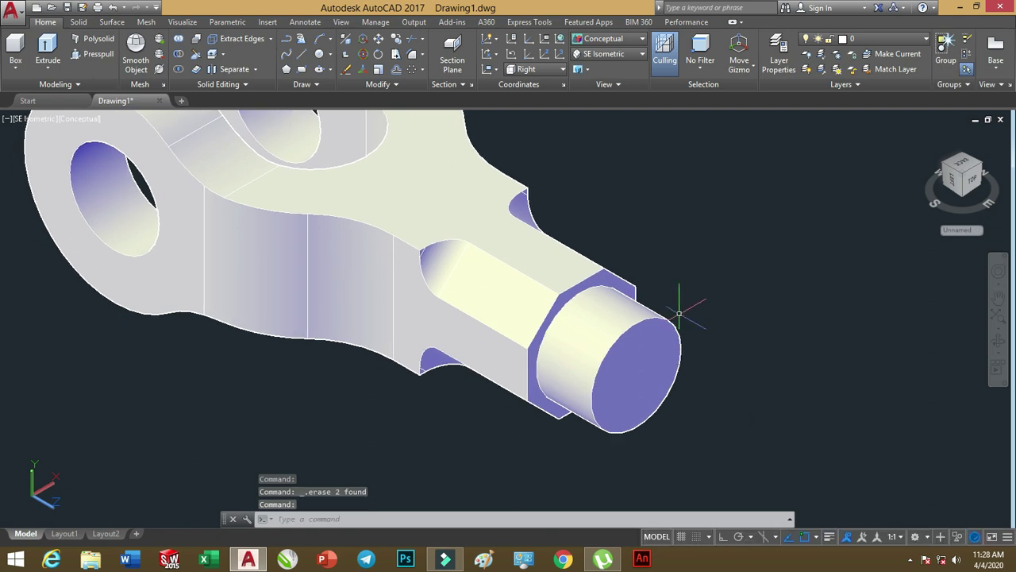
pyautogui.scroll(-2, 516, 322)
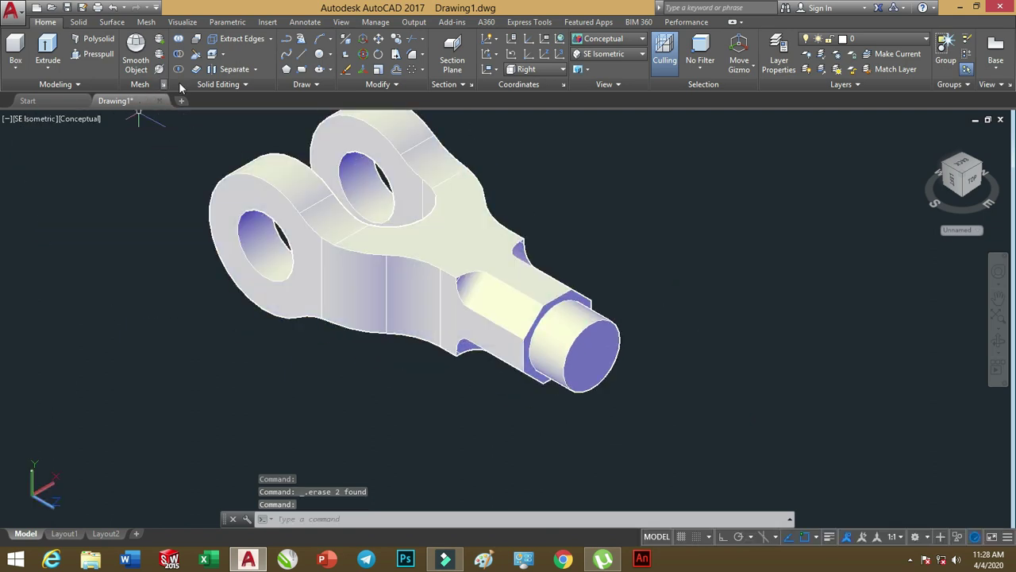
# Union the cylindrical boss and the lever into a single solid.
pyautogui.click(179, 38)
pyautogui.click(611, 173)
pyautogui.click(409, 379)
pyautogui.press('Return')
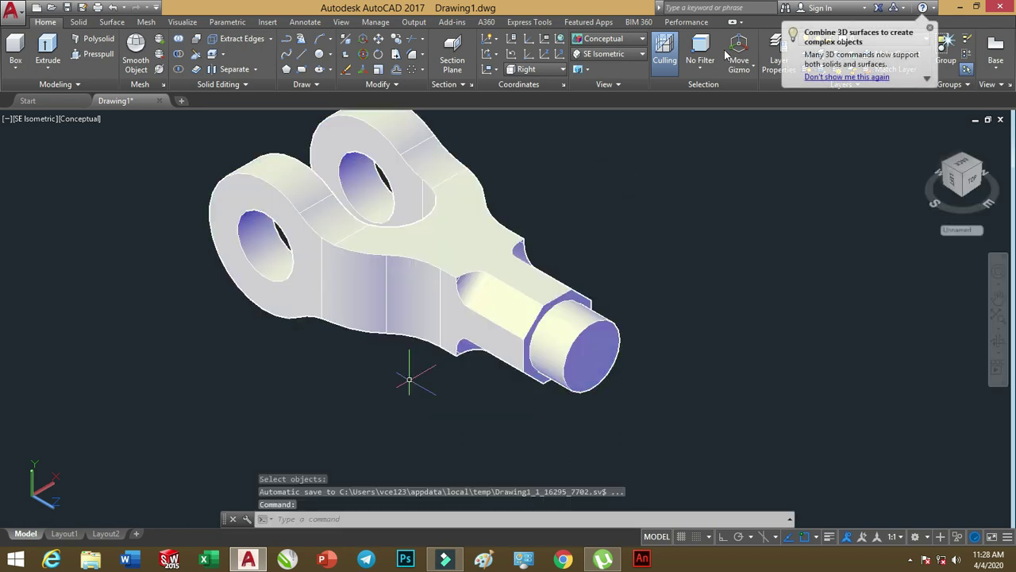
# Round the edge where the boss meets the octagonal shank with a radius 5 fillet.
pyautogui.click(413, 54)
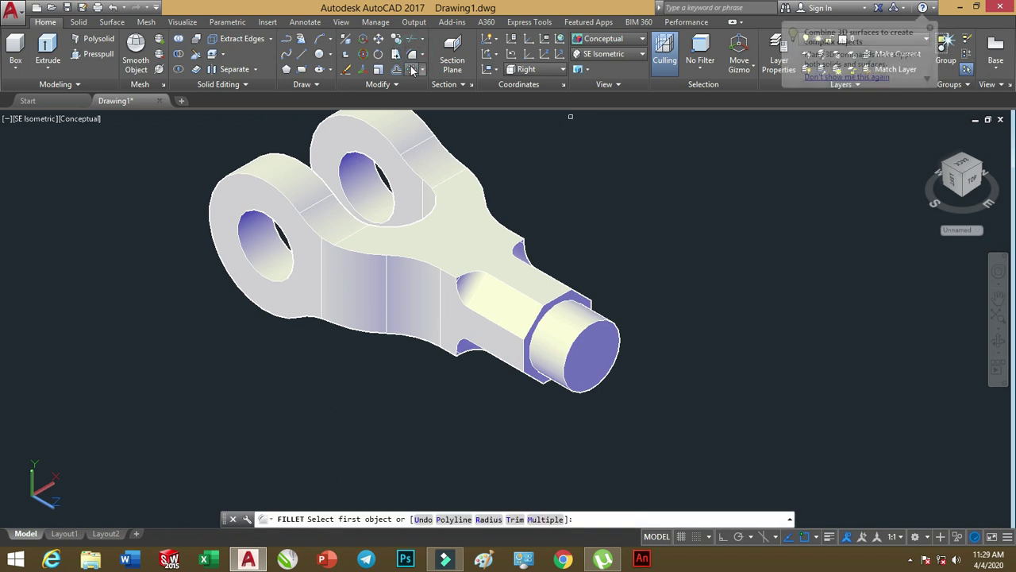
pyautogui.write('r')
pyautogui.press('Return')
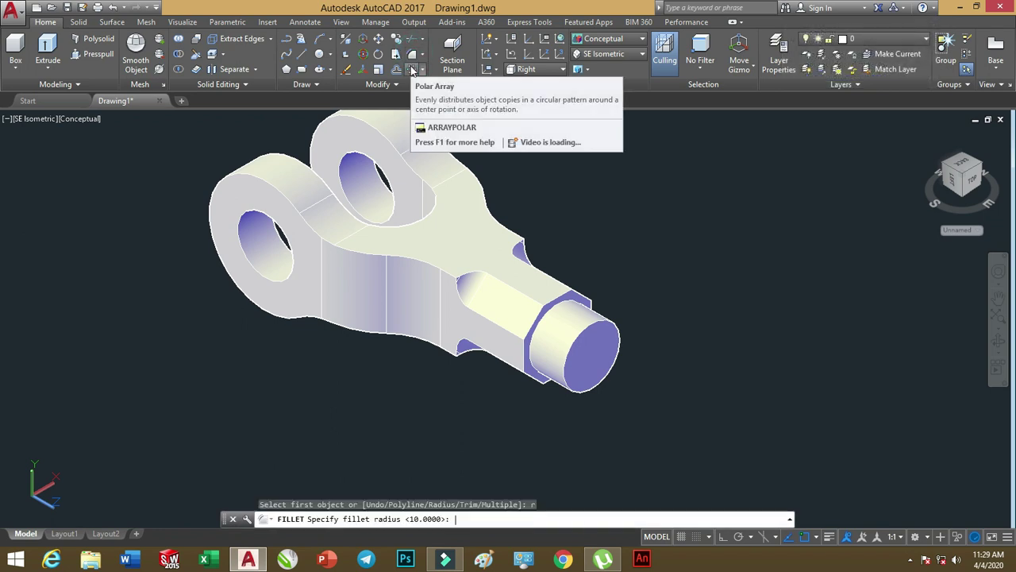
pyautogui.press('Return')
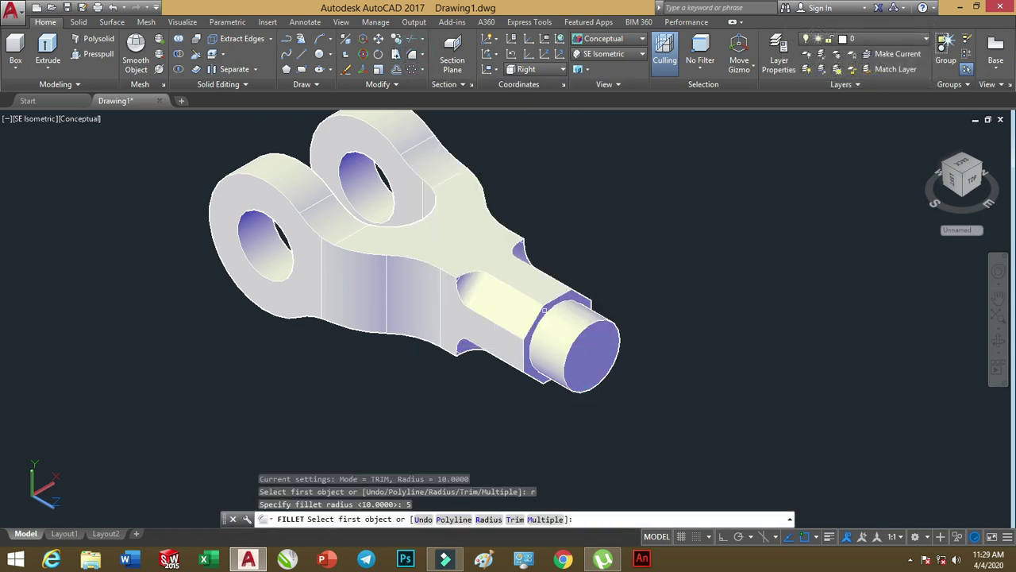
pyautogui.scroll(2, 546, 341)
pyautogui.scroll(1, 549, 321)
pyautogui.scroll(1, 549, 322)
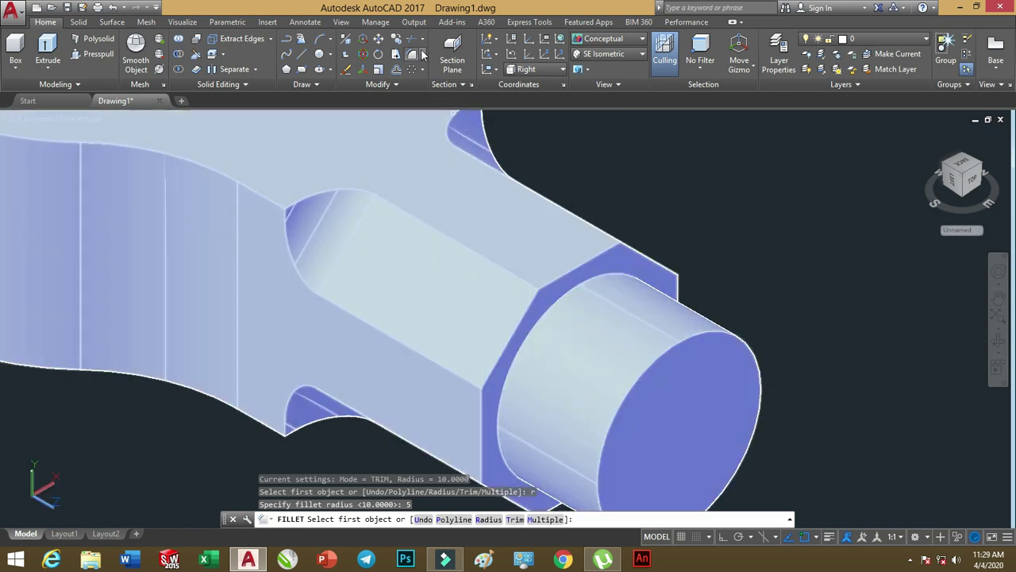
pyautogui.click(543, 316)
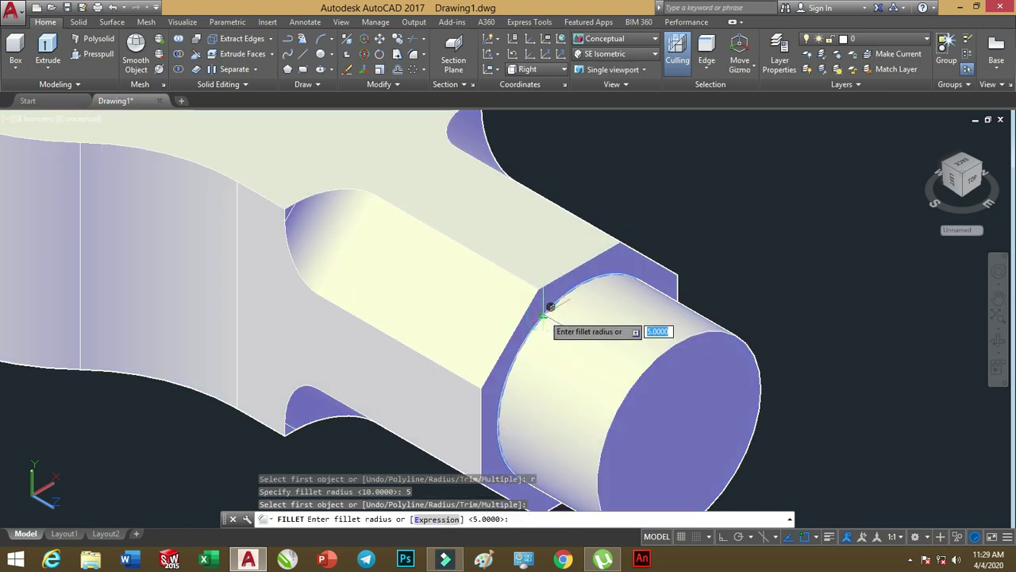
pyautogui.press('Return')
pyautogui.press('Return')
pyautogui.scroll(-2, 739, 337)
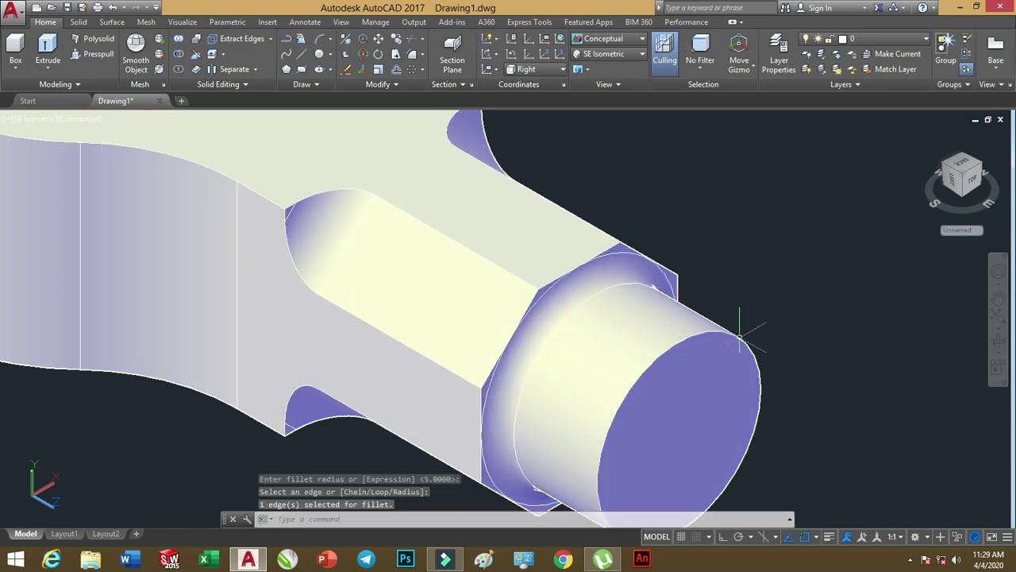
pyautogui.scroll(-3, 786, 339)
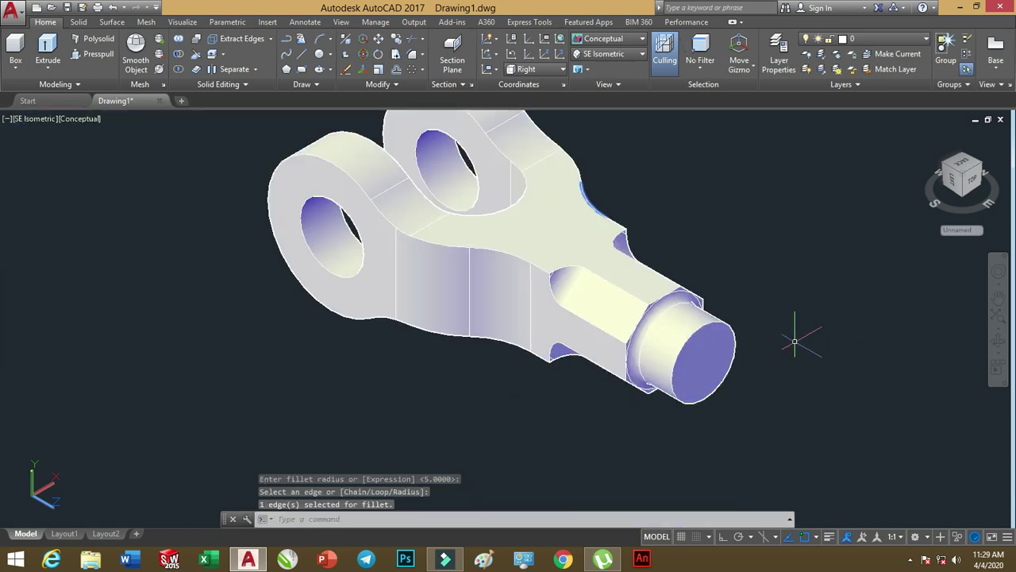
pyautogui.moveTo(781, 285); pyautogui.dragTo(781, 308, button='middle')
pyautogui.scroll(-1, 649, 266)
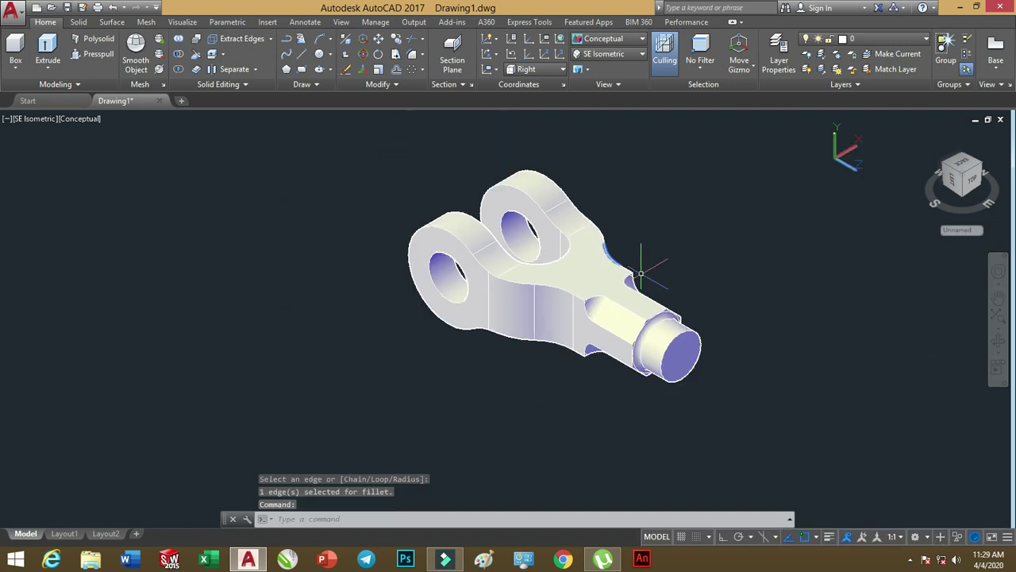
pyautogui.moveTo(692, 234); pyautogui.dragTo(669, 254, button='middle')
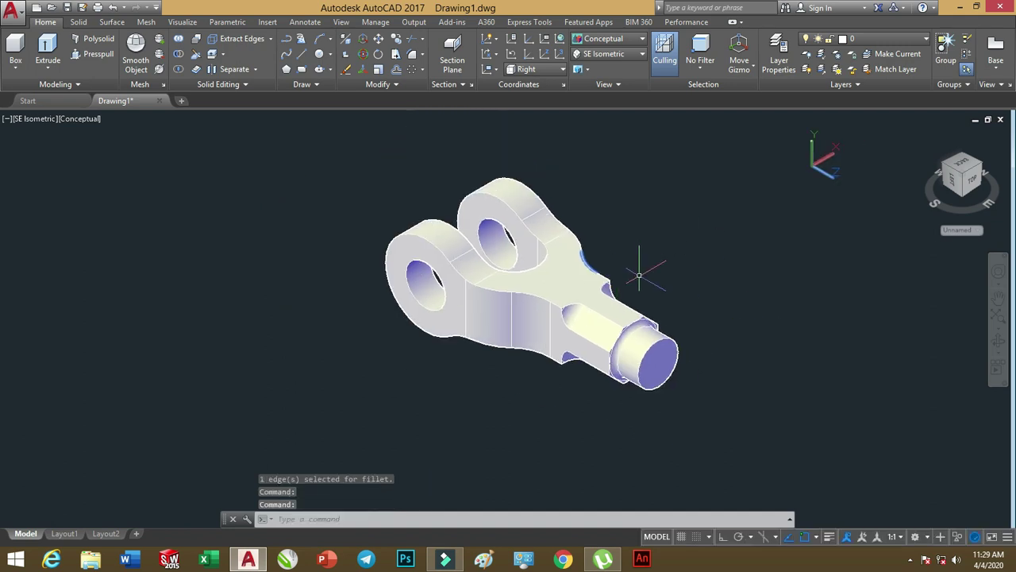
pyautogui.scroll(2, 639, 275)
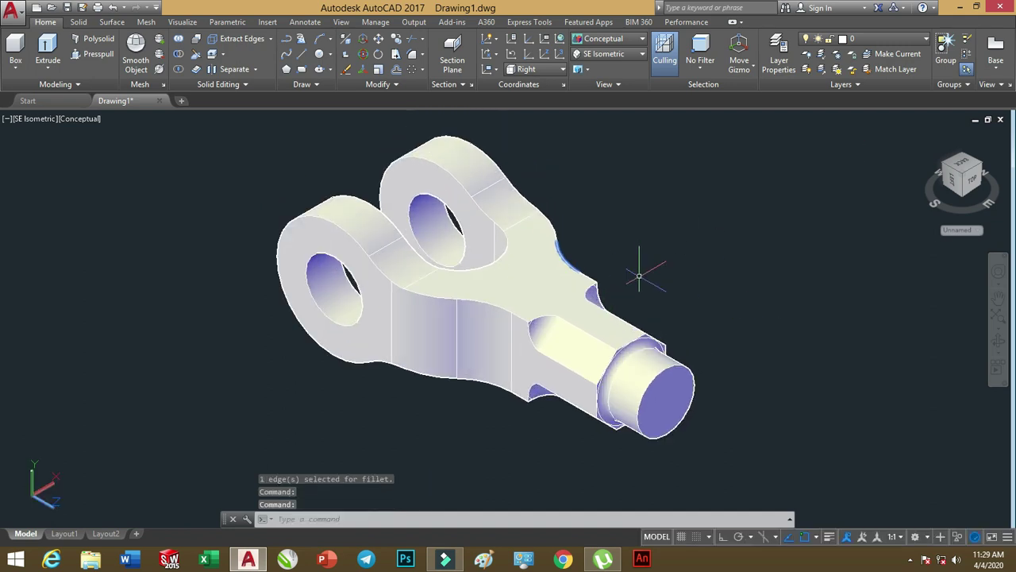
# Set the lever solid's Color property to Green in the Properties palette.
pyautogui.rightClick(624, 321)
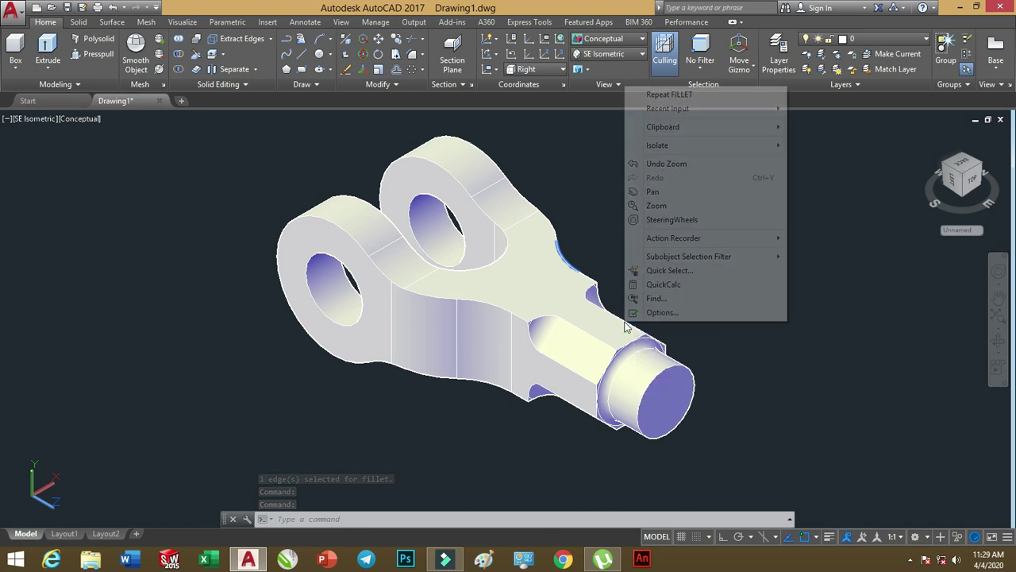
pyautogui.click(581, 308)
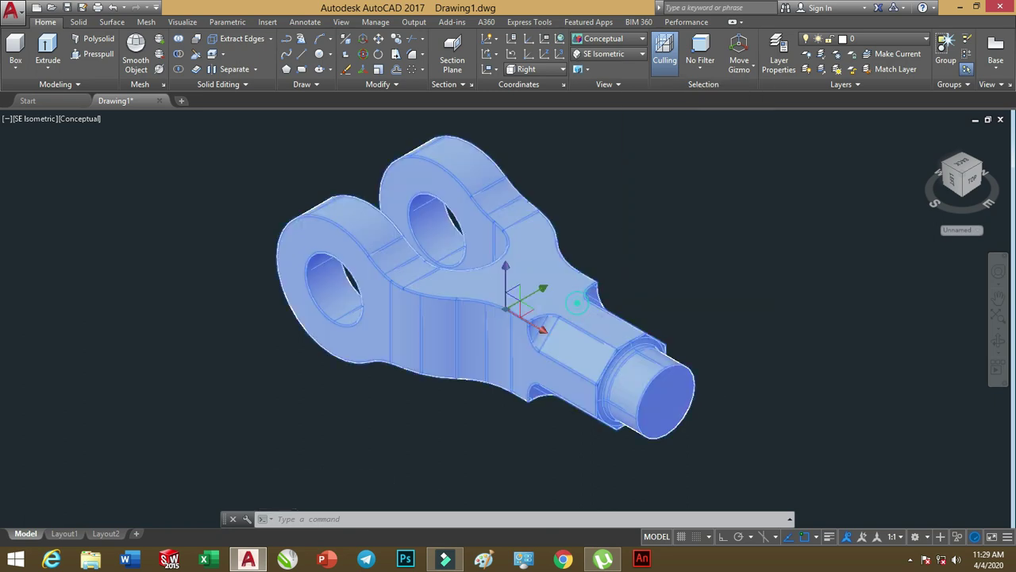
pyautogui.rightClick(583, 287)
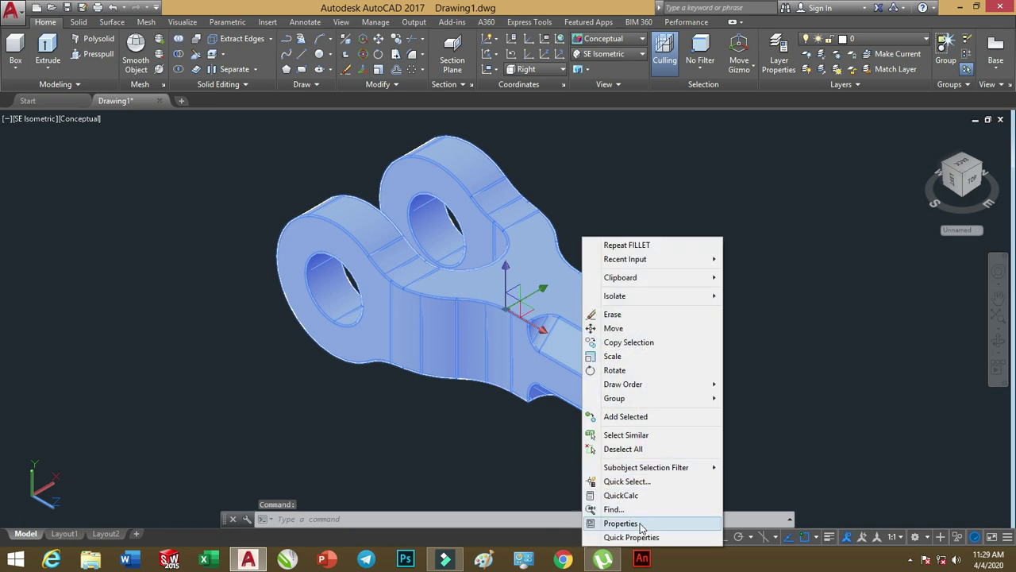
pyautogui.click(643, 523)
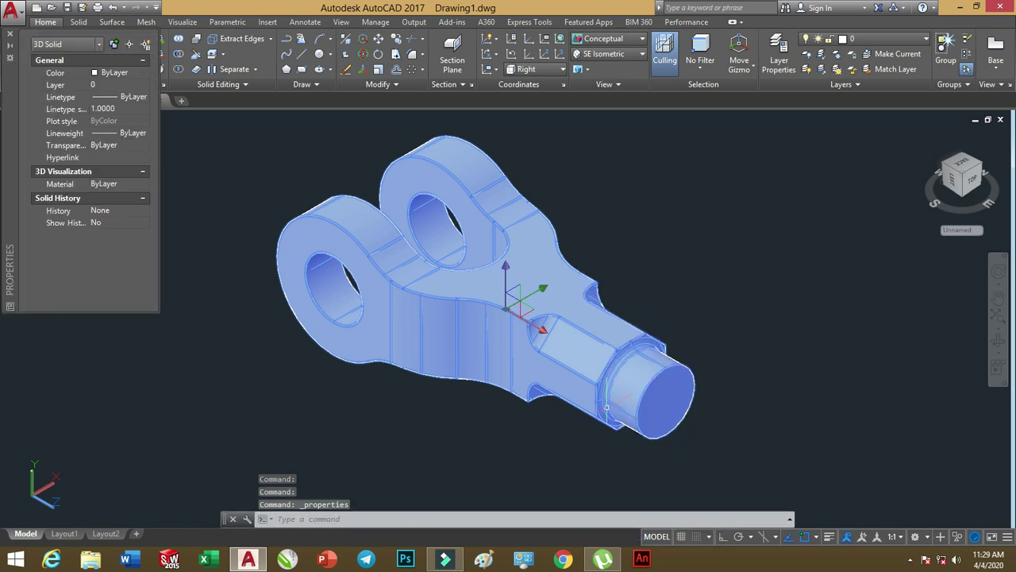
pyautogui.click(125, 73)
pyautogui.click(144, 72)
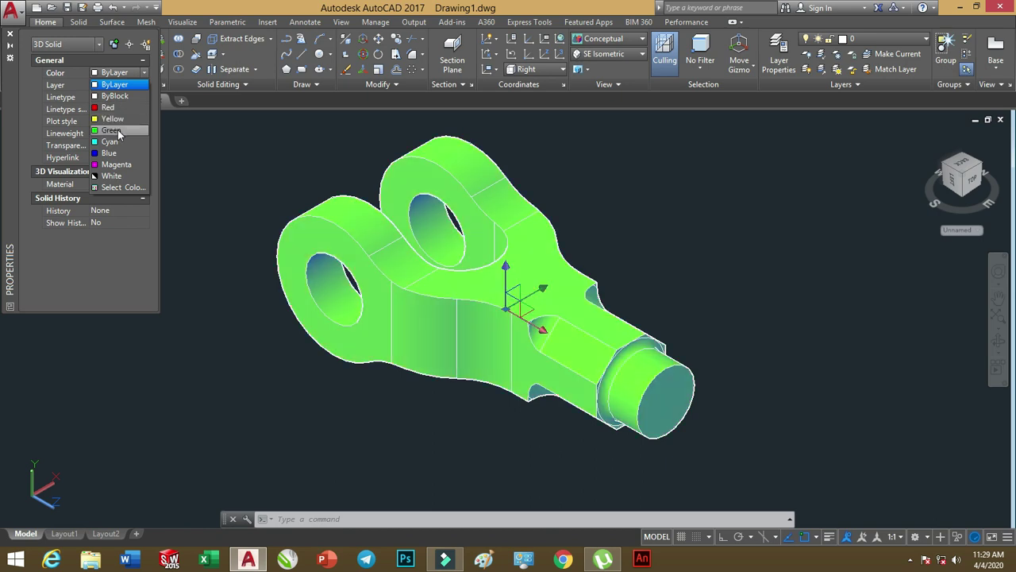
pyautogui.click(115, 130)
pyautogui.press('Escape')
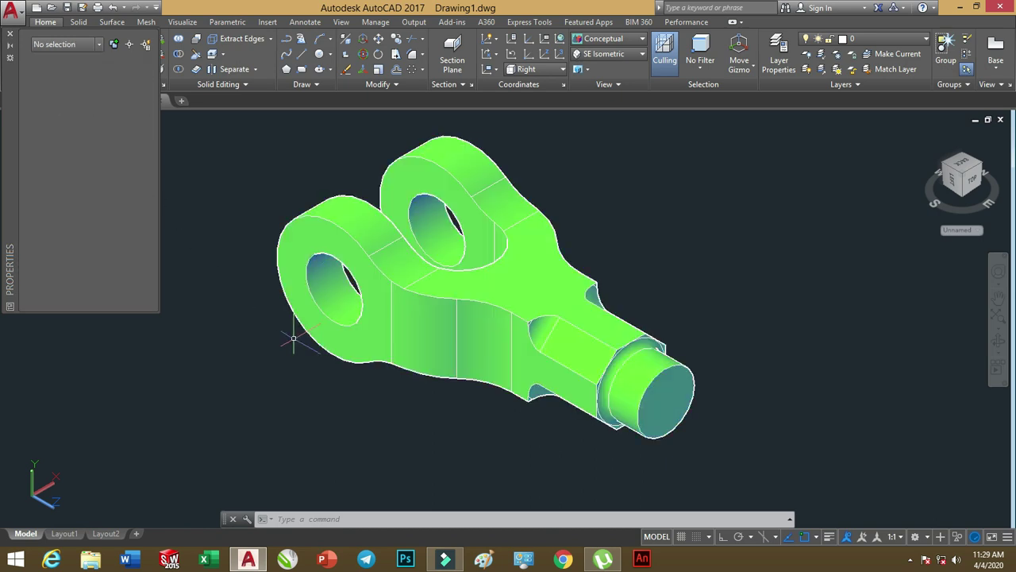
pyautogui.click(10, 34)
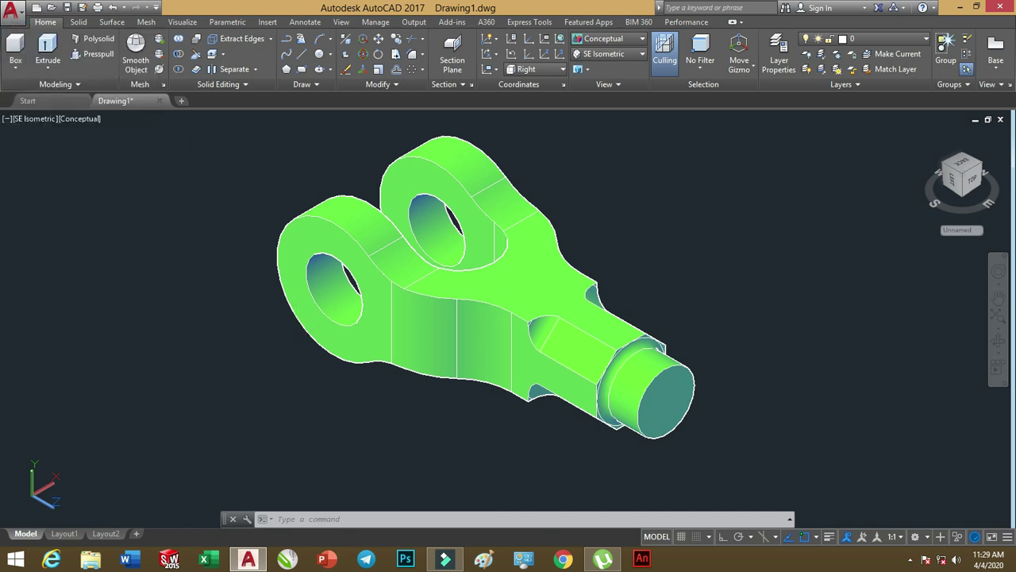
pyautogui.moveTo(658, 293); pyautogui.dragTo(666, 311, button='middle')
pyautogui.scroll(2, 667, 311)
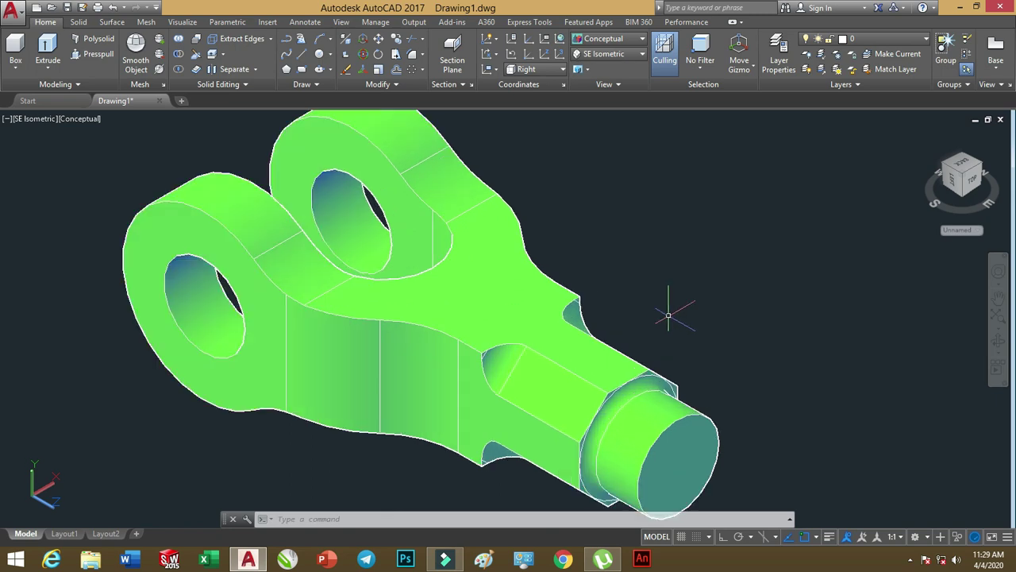